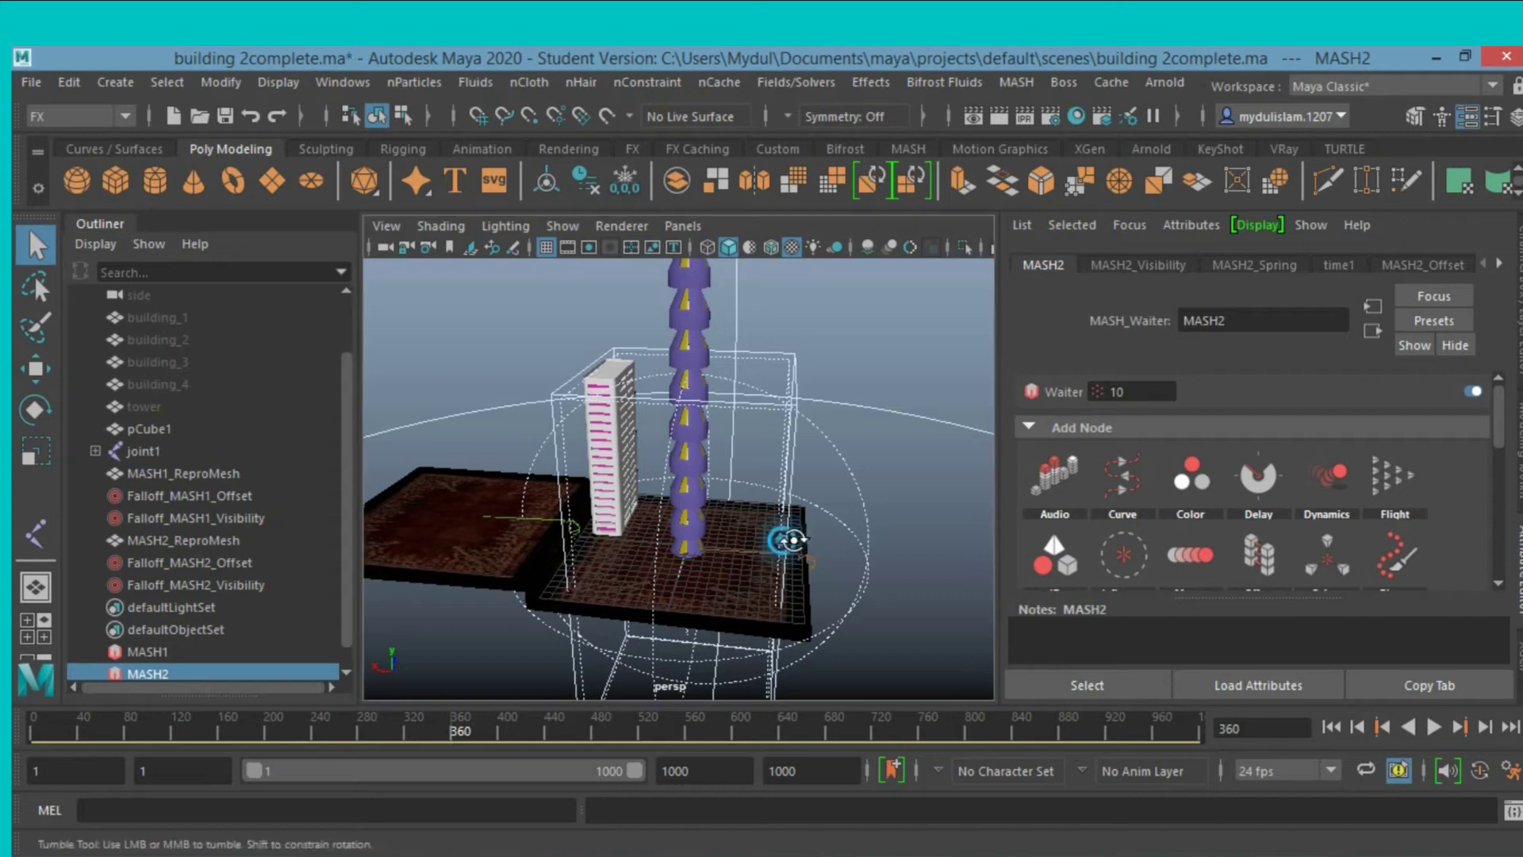
Preview the tower's growth animation and add a Transform node to the MASH2 network.
mouse_move(442, 730)
left_mouse_down()
mouse_move(426, 746)
mouse_move(448, 747)
left_mouse_up()
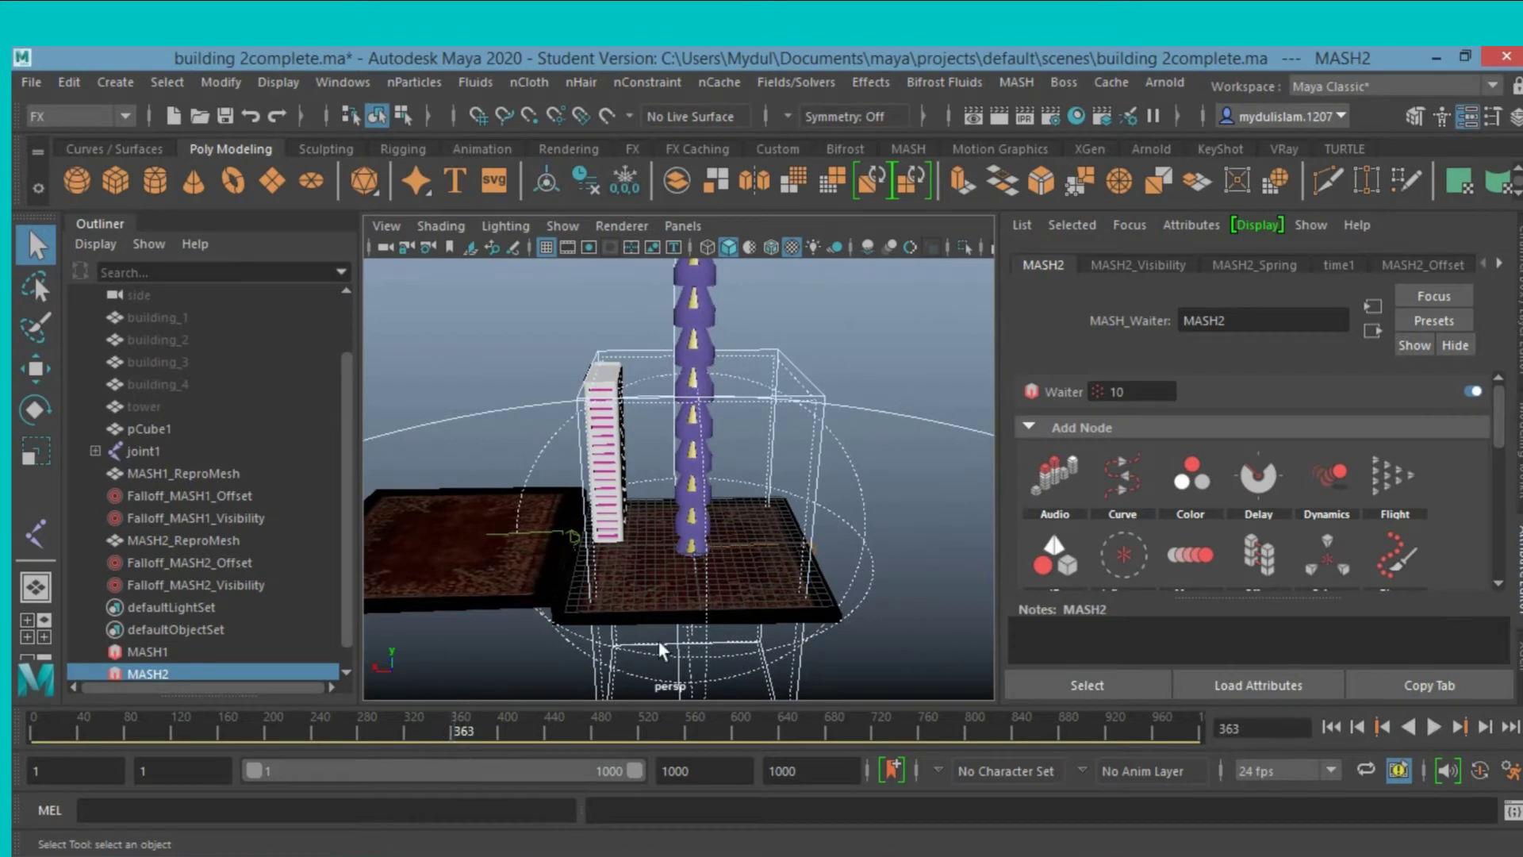
scroll(658, 640, "down", 5)
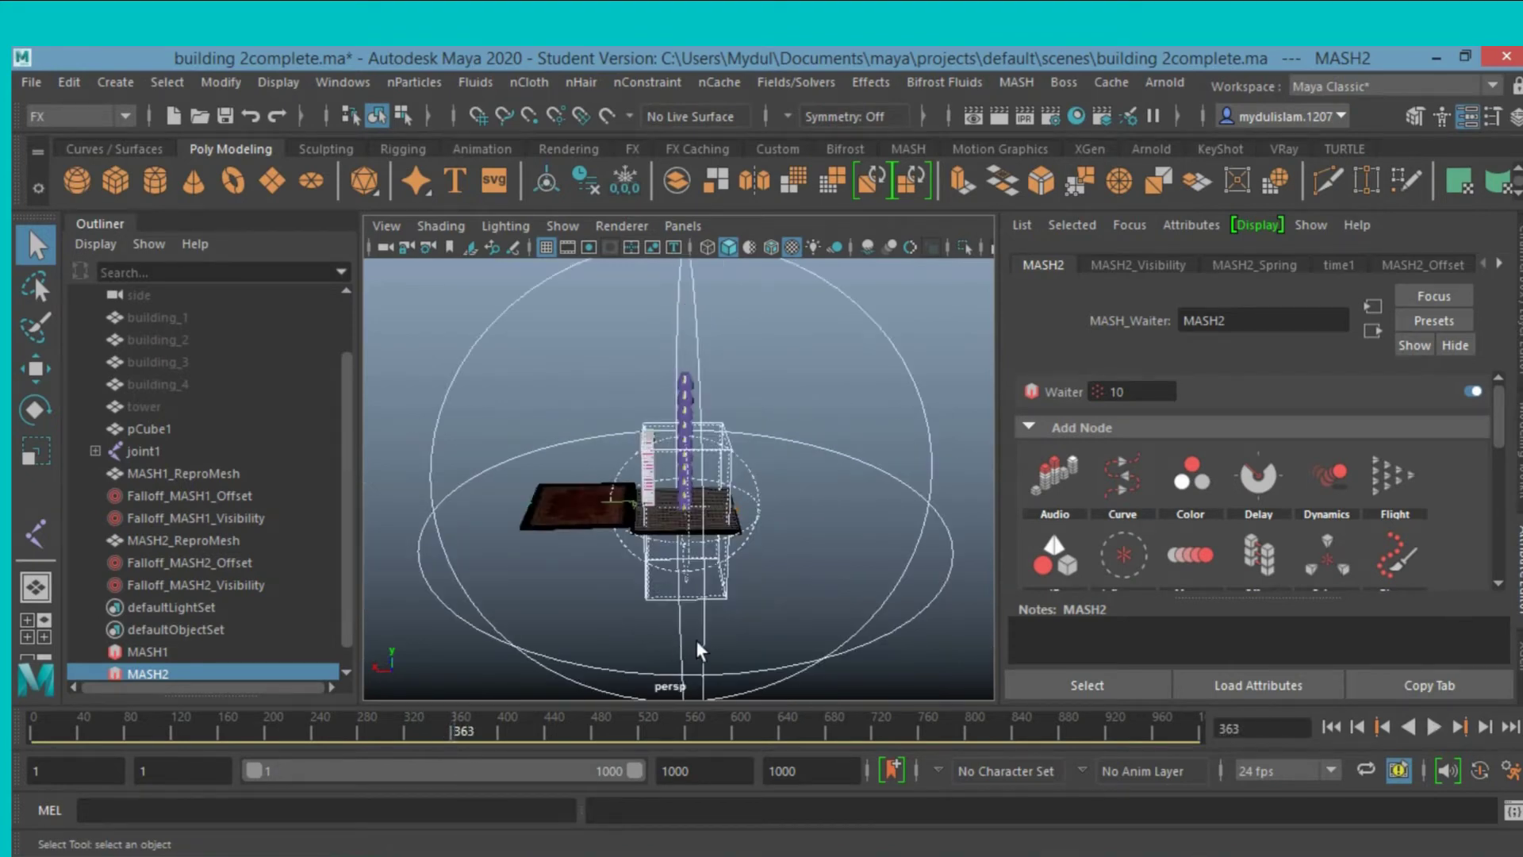
scroll(698, 638, "up", 3)
scroll(690, 631, "up", 3)
scroll(674, 610, "up", 5)
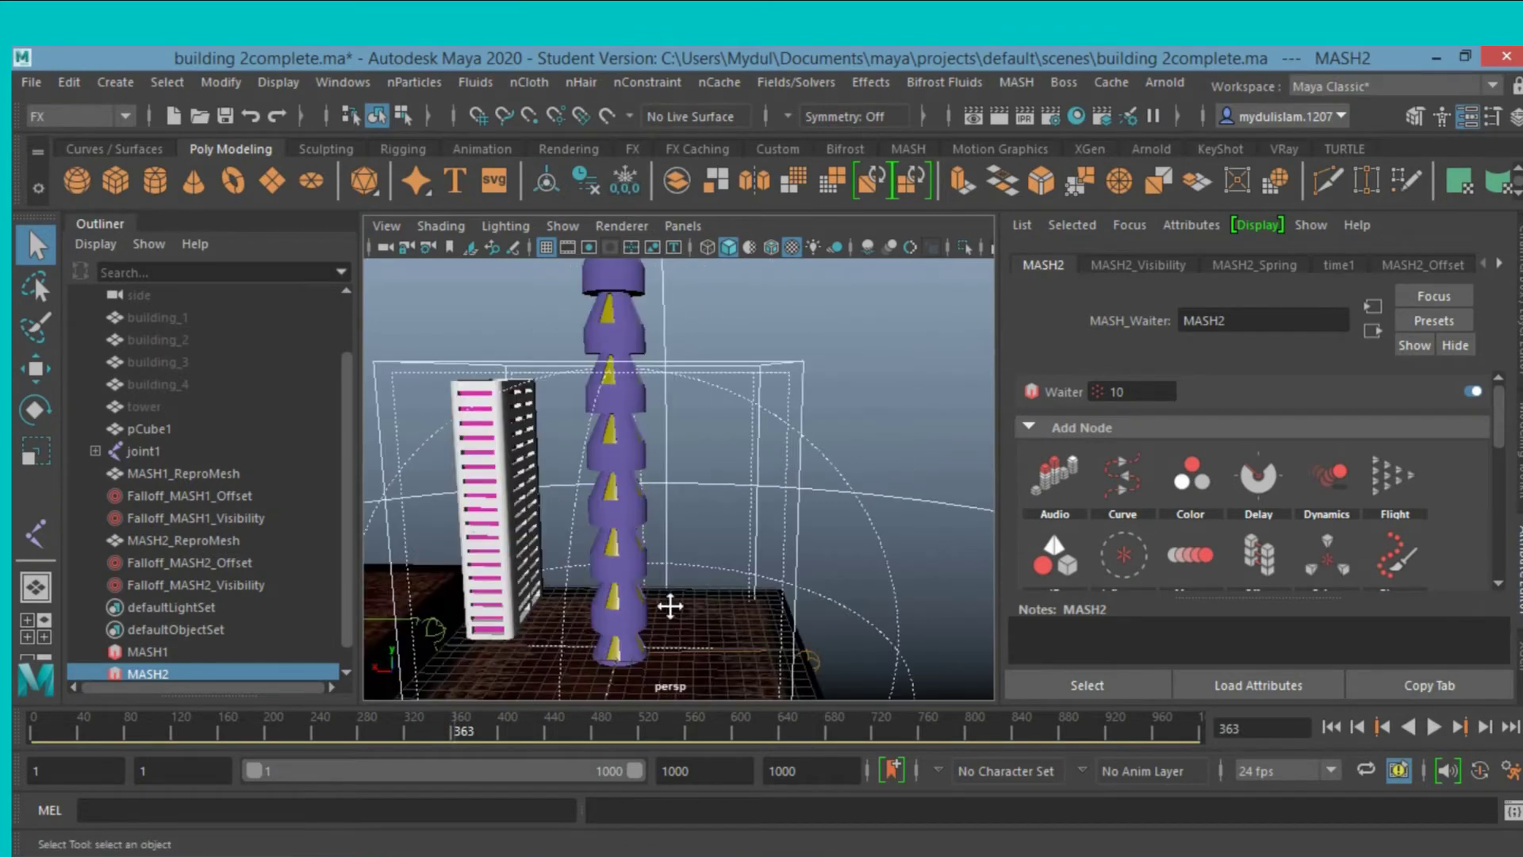
scroll(670, 605, "down", 2)
scroll(705, 559, "down", 3)
left_click_drag(706, 559, 698, 575, "alt")
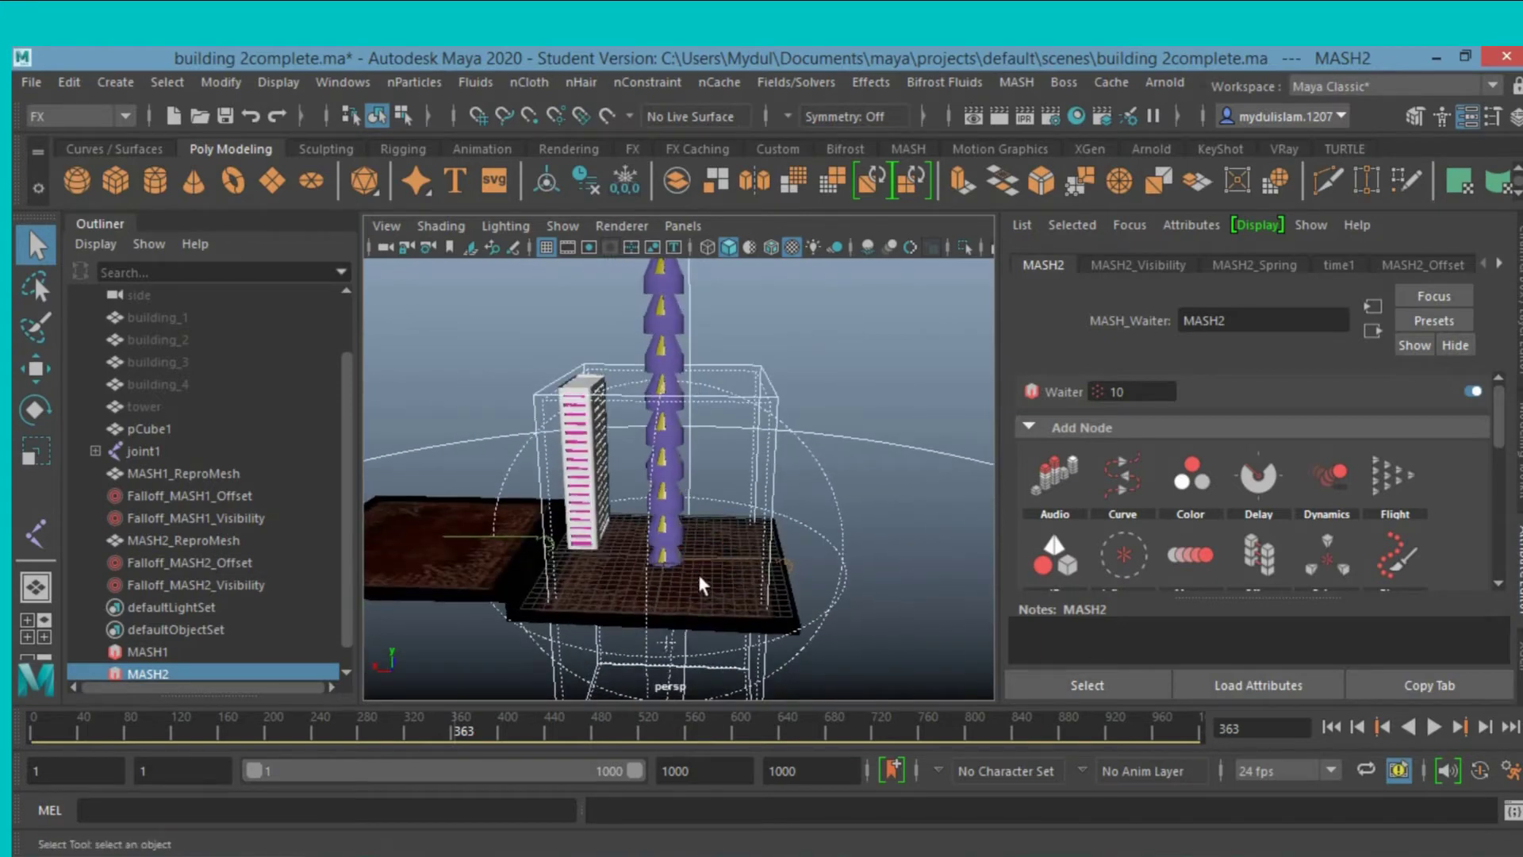
scroll(1119, 535, "down", 5)
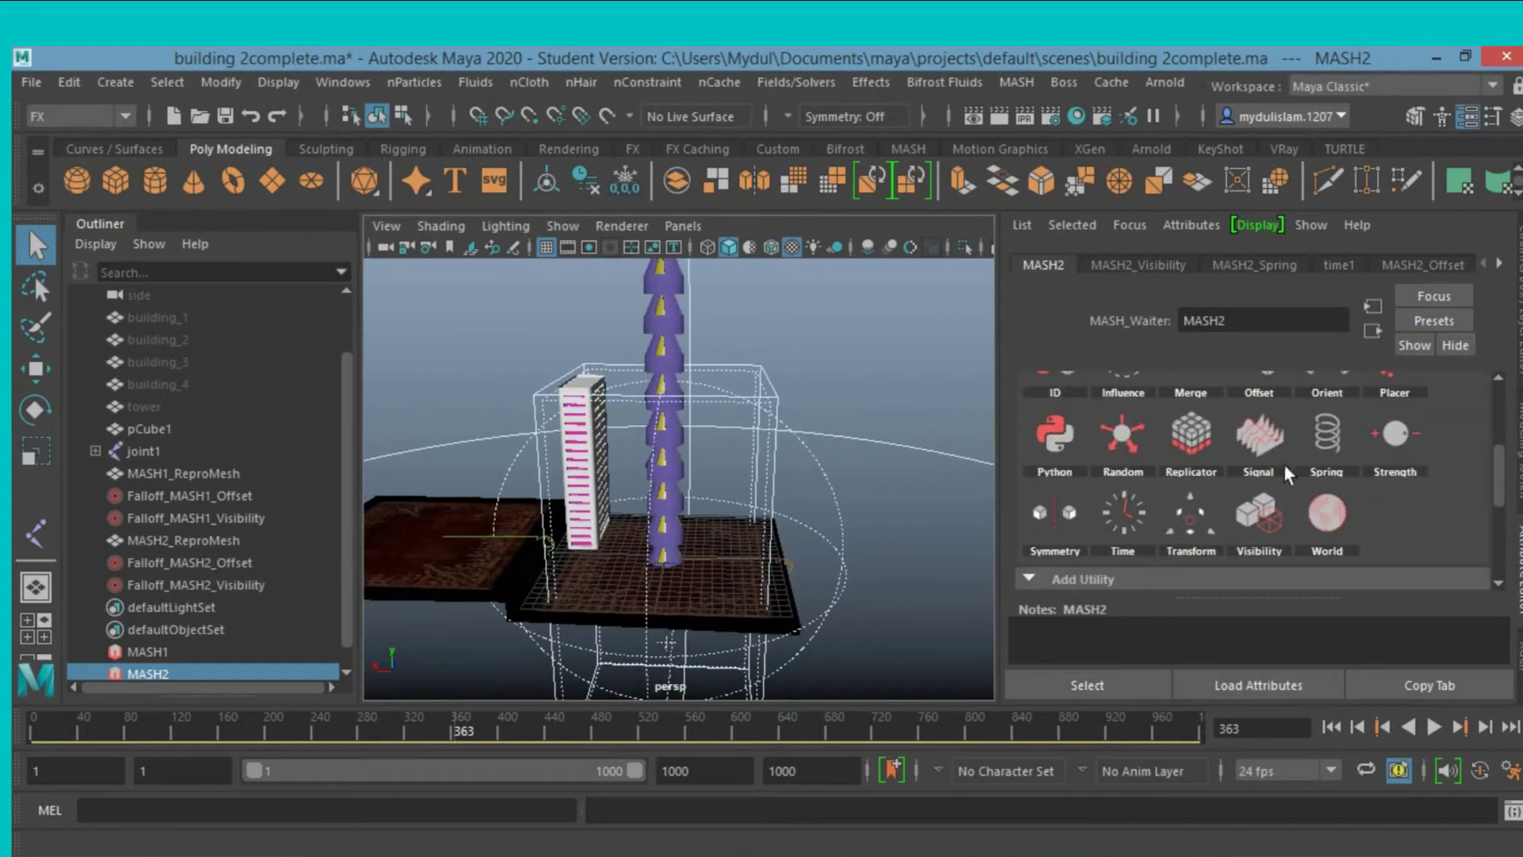
scroll(1205, 465, "down", 2)
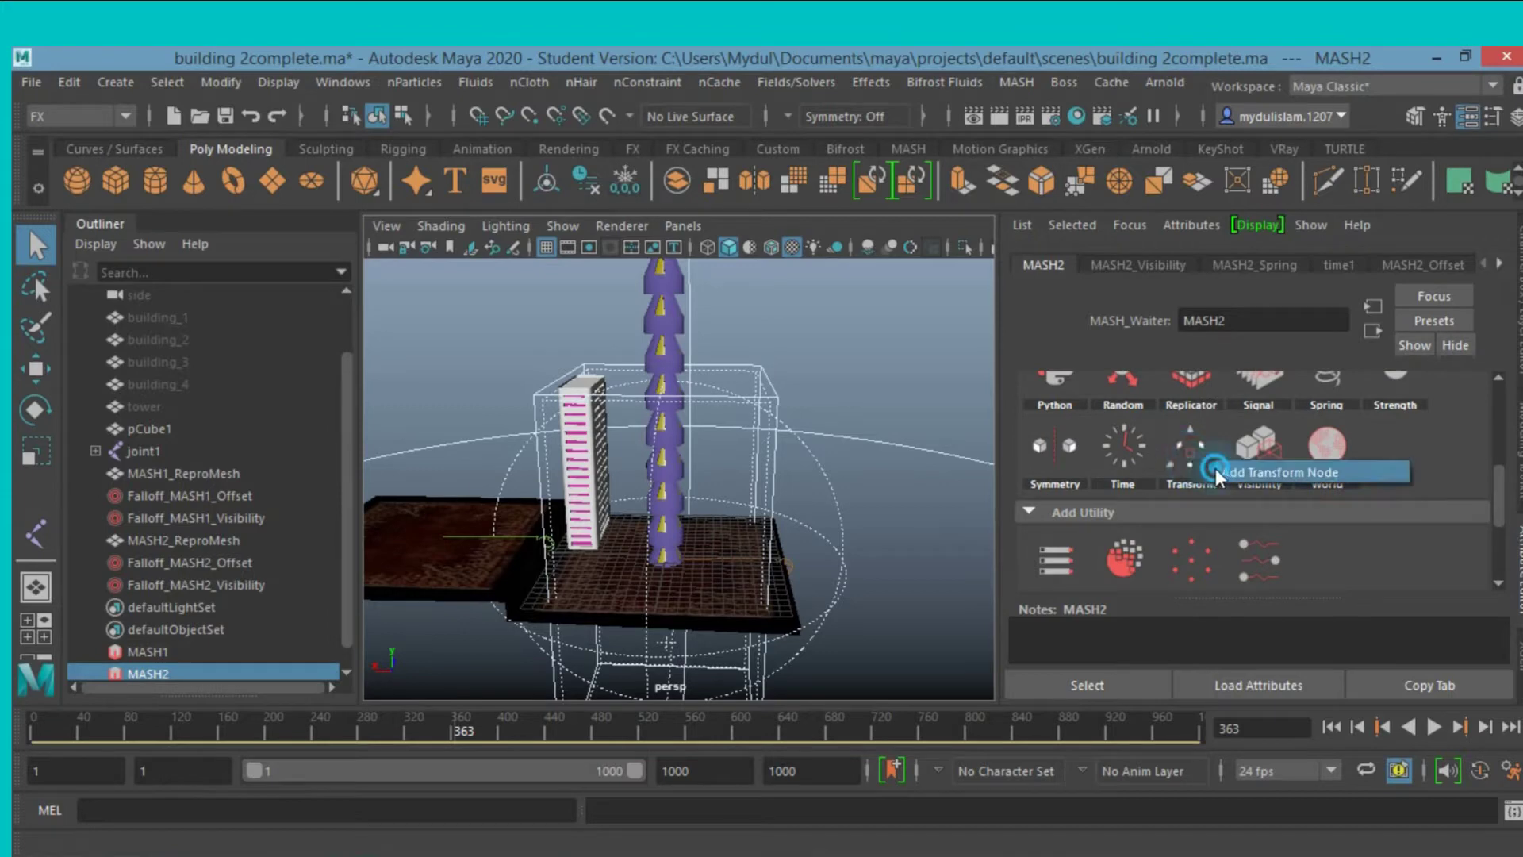
left_click(1215, 468)
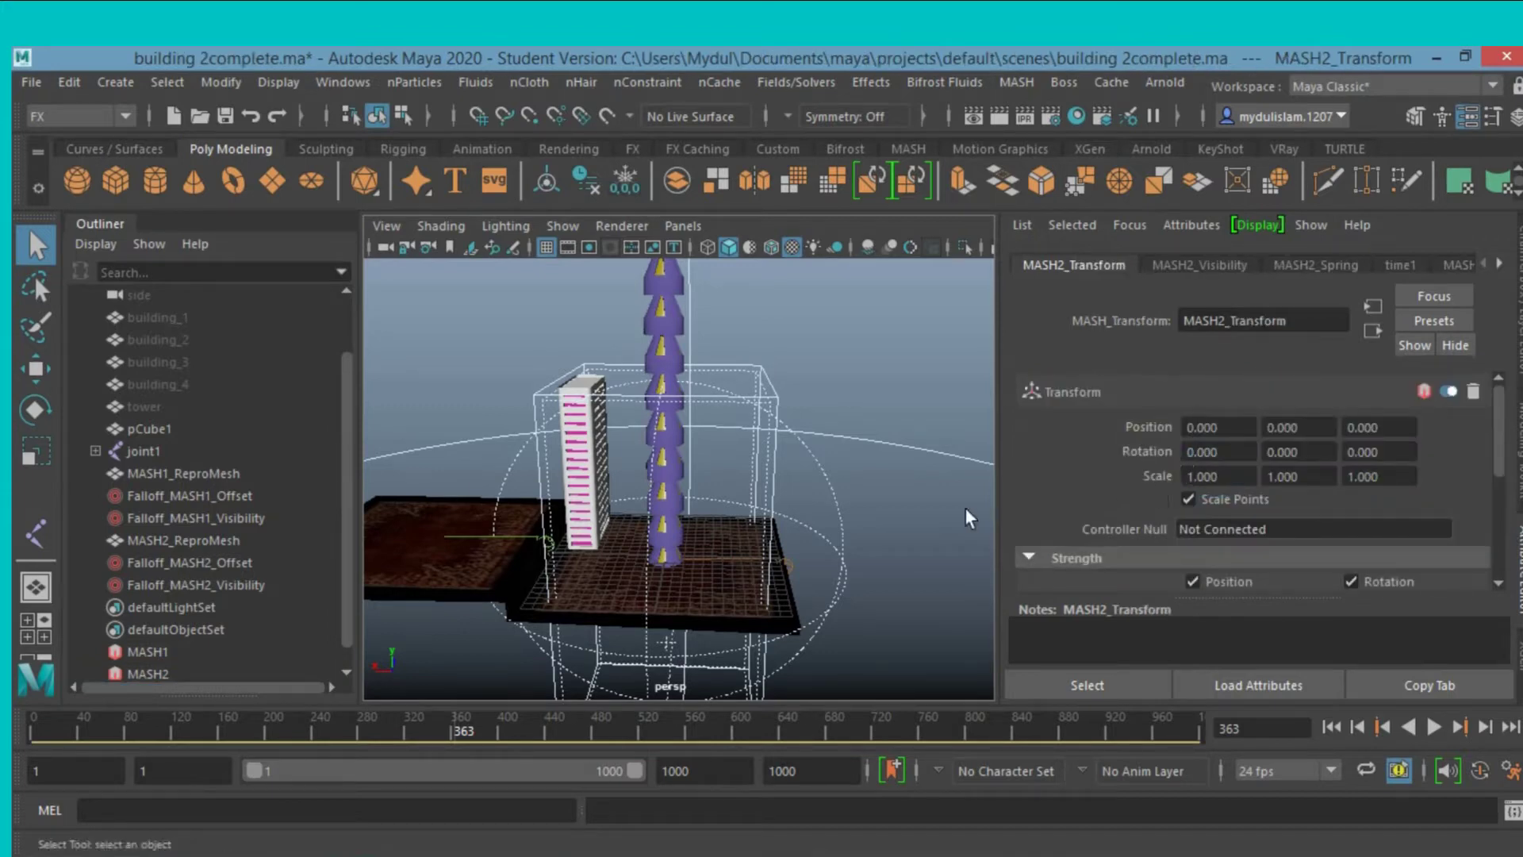
Try MASH2_Transform Position Z at -4, then settle on -8.
mouse_move(949, 523)
left_mouse_down("alt")
mouse_move(872, 537)
mouse_move(903, 533)
left_mouse_up("alt")
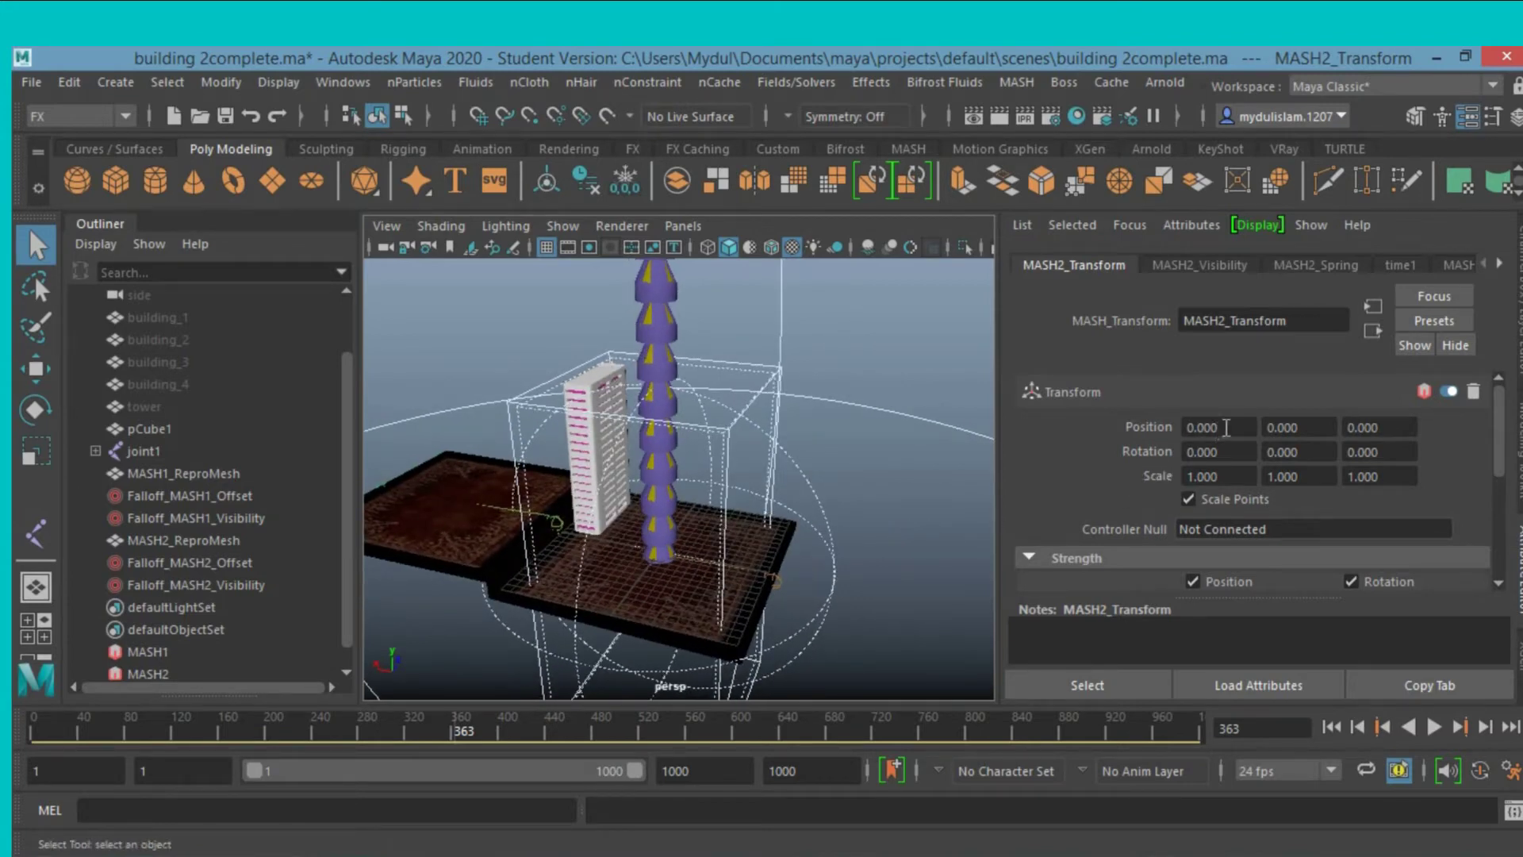
left_click(1384, 427)
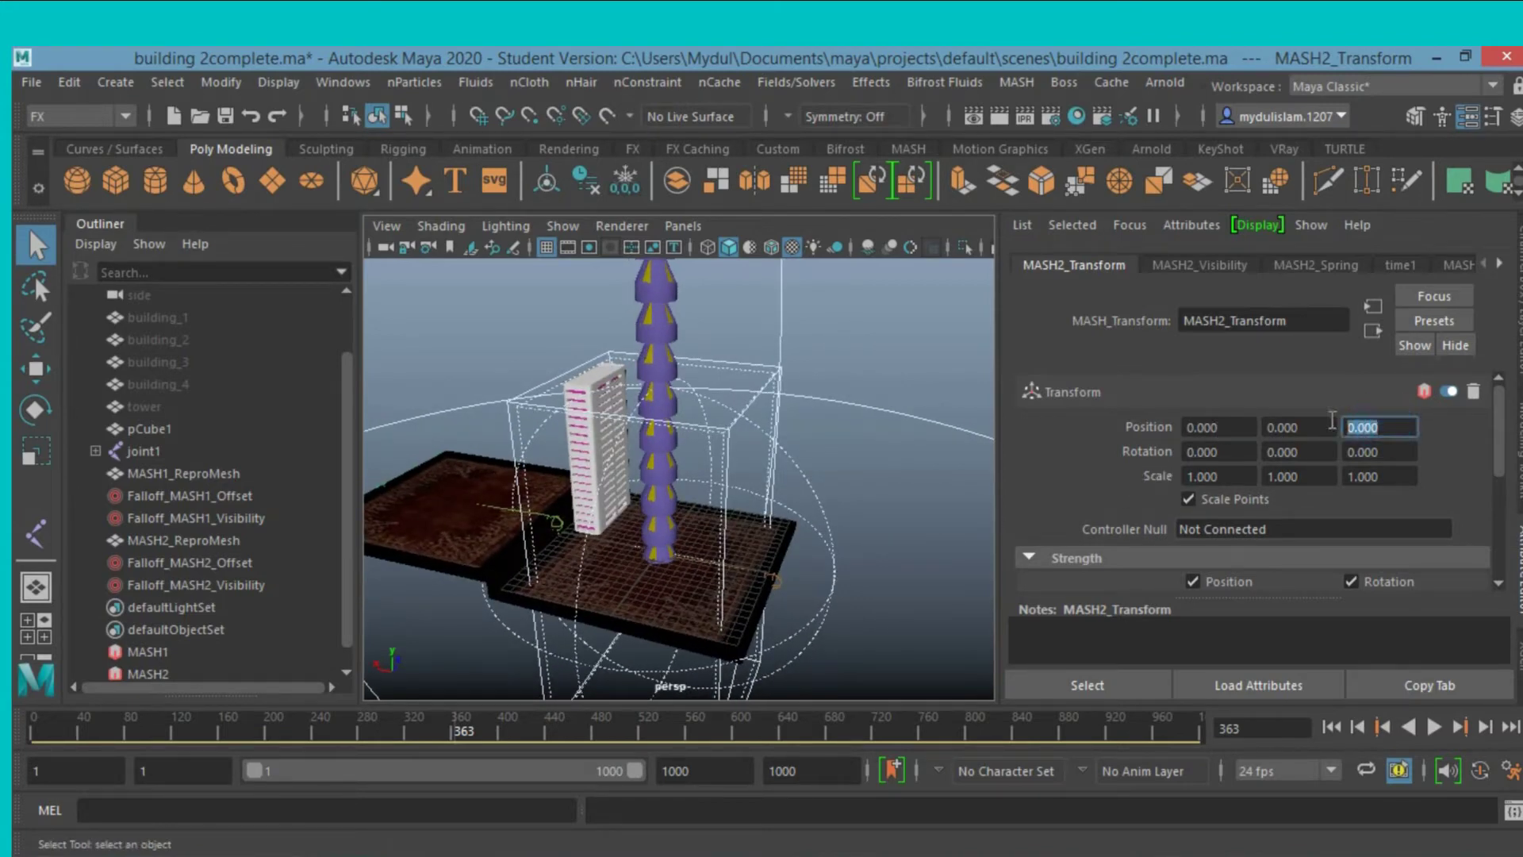
type("-")
type("4")
key("Return")
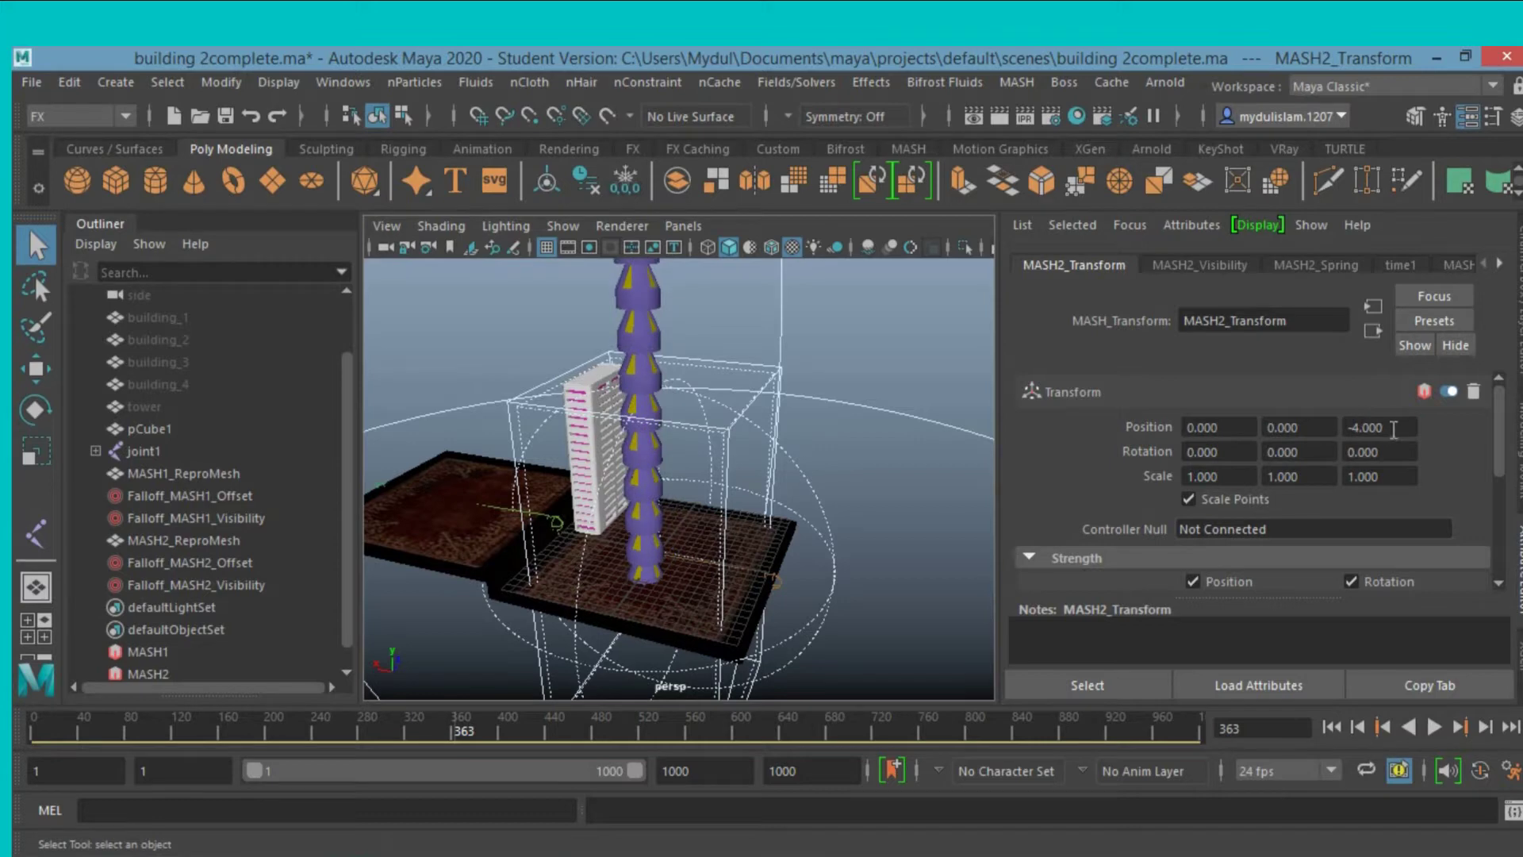
left_click(1374, 418)
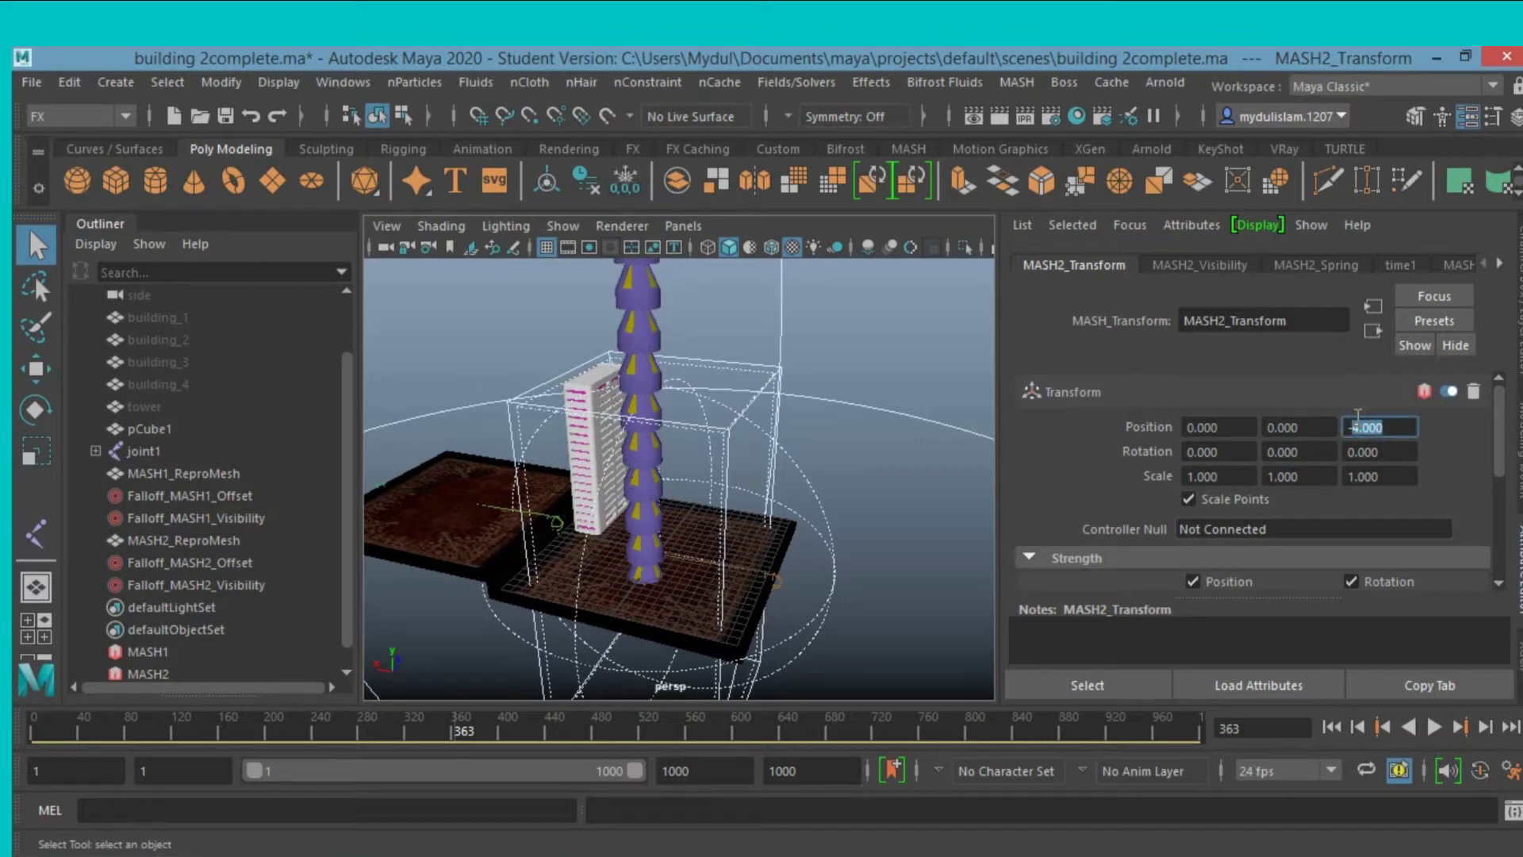
type("8")
key("Return")
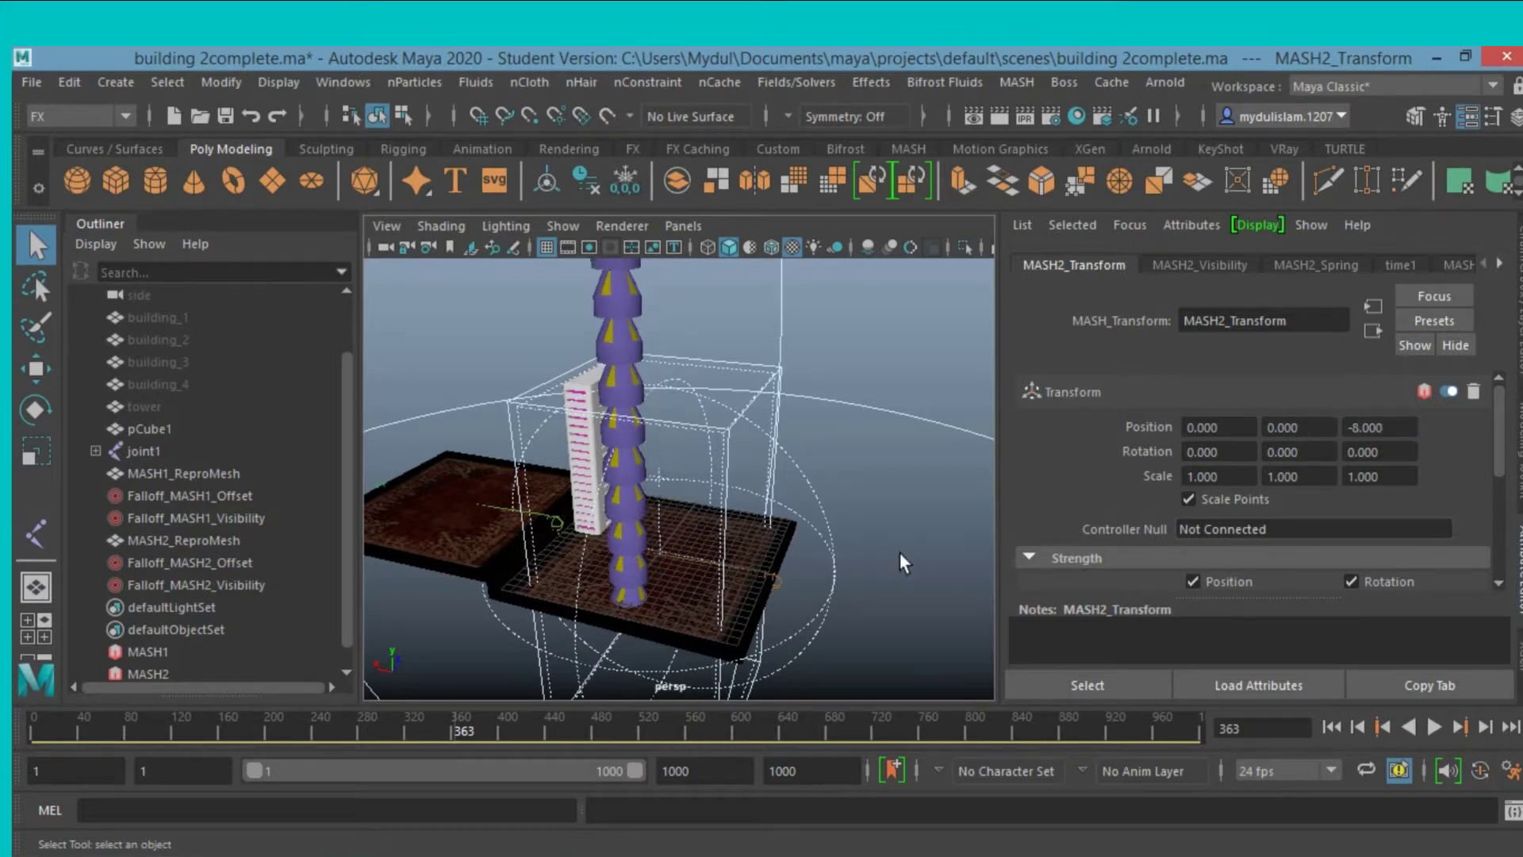
Set the MASH2_Transform Position X to 9.
mouse_move(887, 556)
left_mouse_down("alt")
mouse_move(877, 544)
mouse_move(1005, 521)
left_mouse_up("alt")
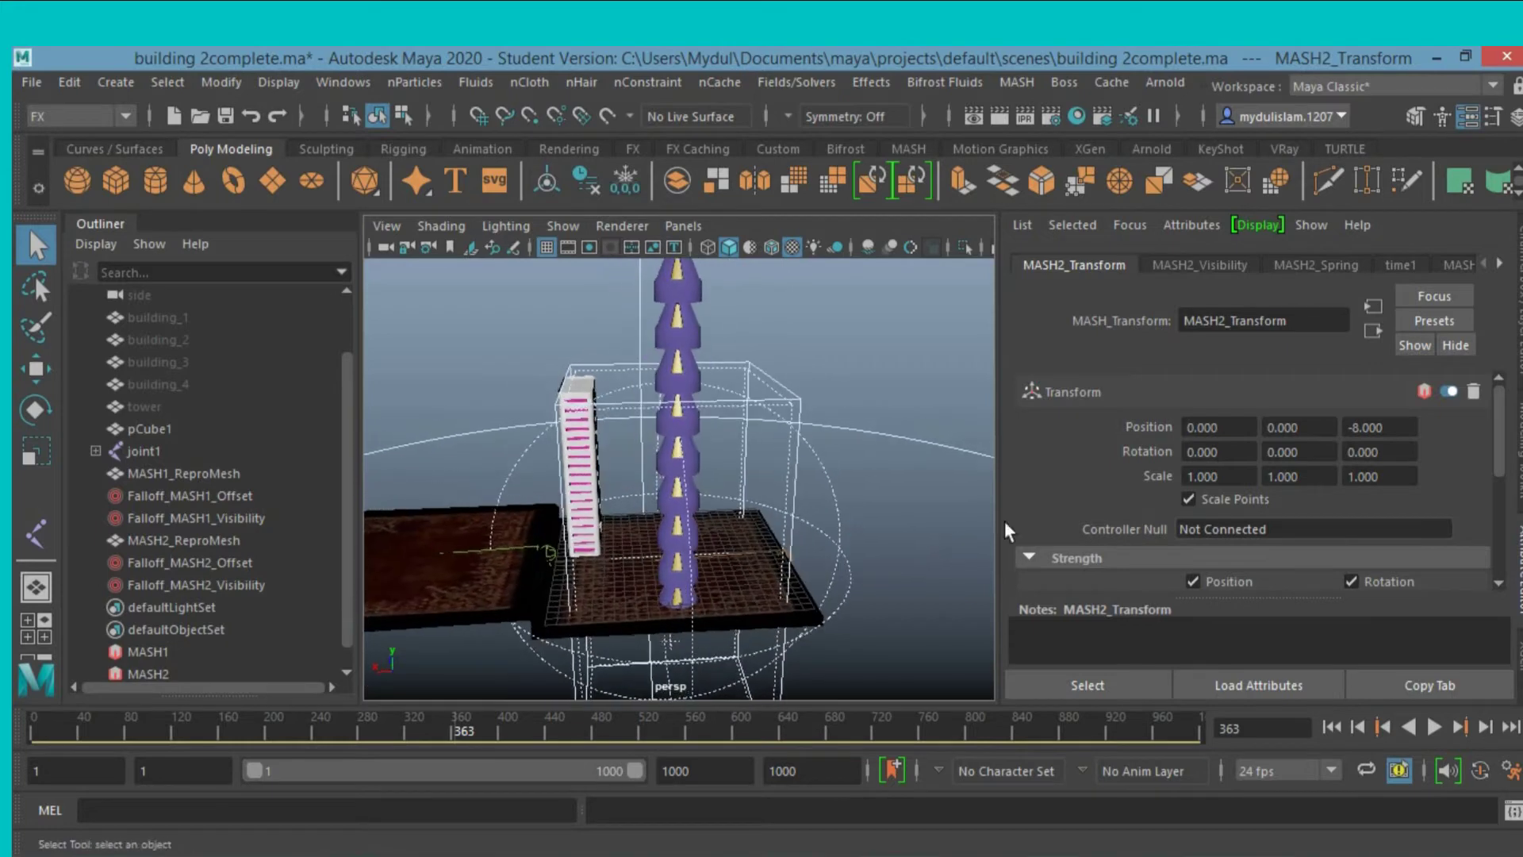
left_click(1229, 430)
type("5.000")
key("Return")
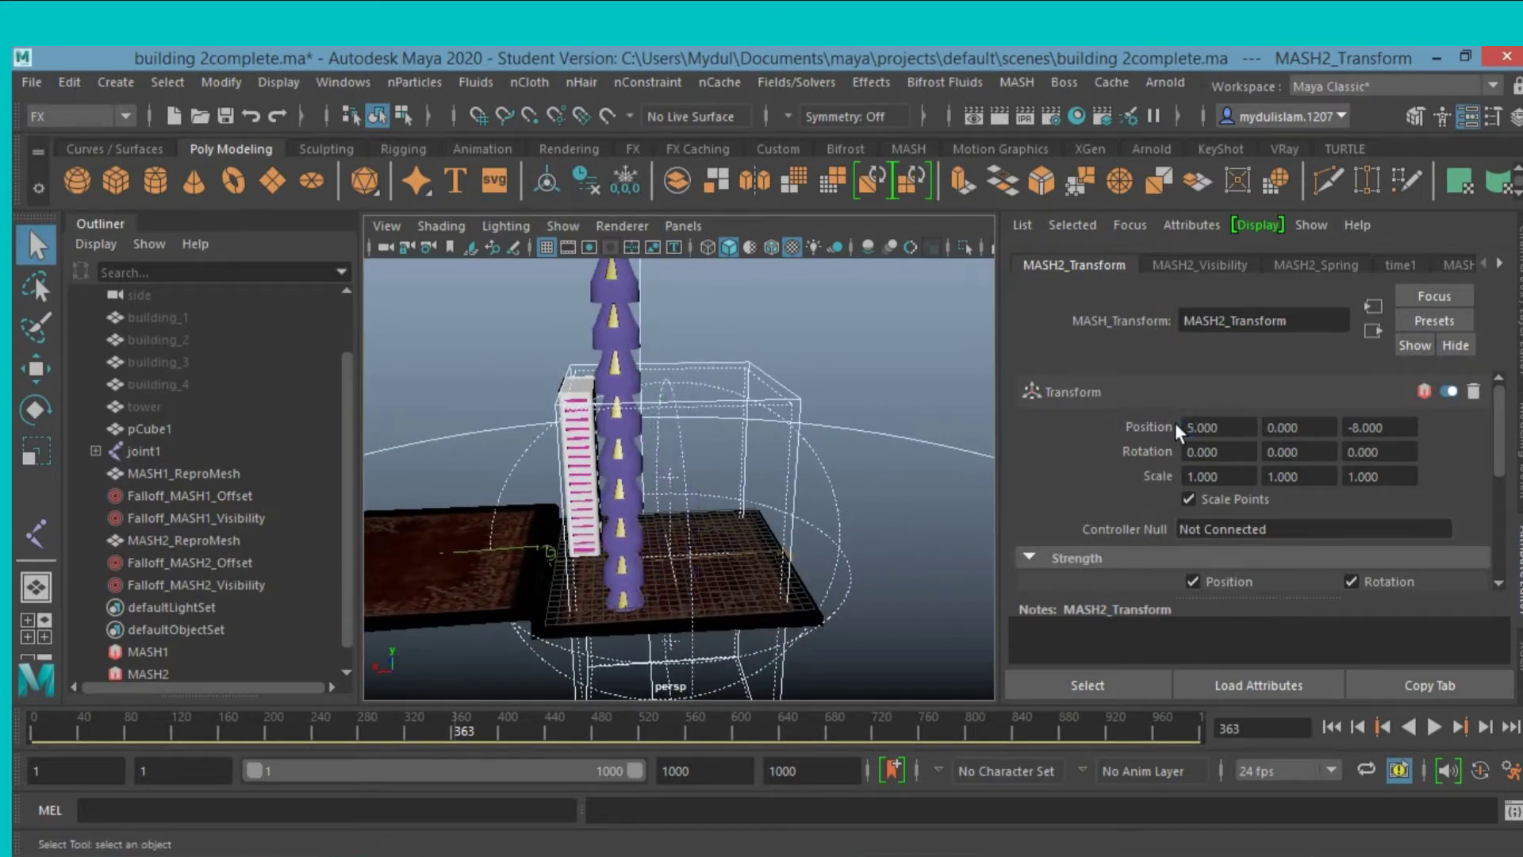
left_click(1219, 426)
type("9.000")
key("Return")
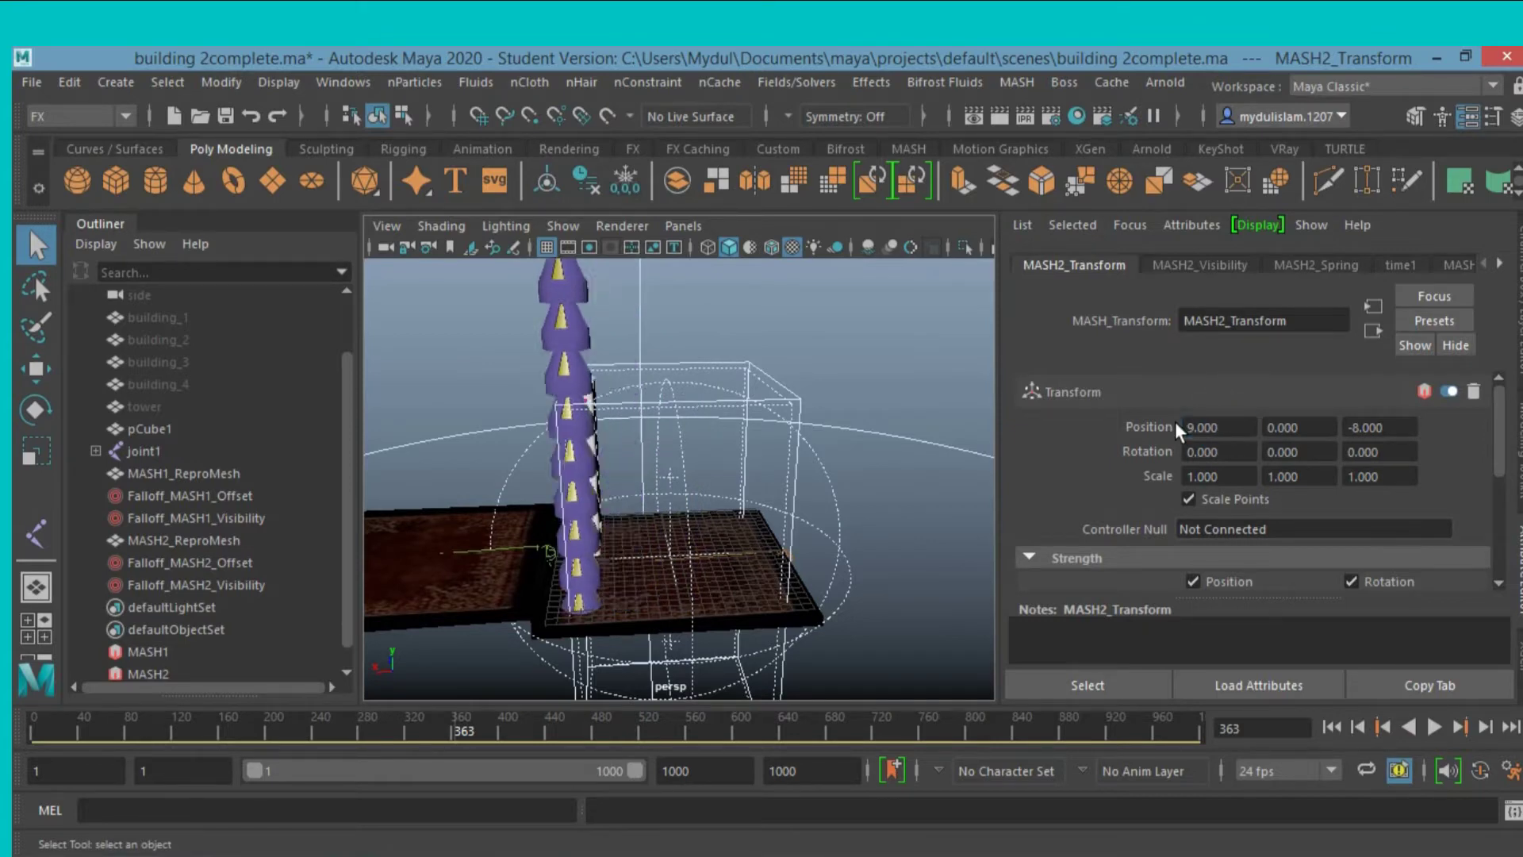
Change Position Z to -4 so the purple tower sits beside the white building.
left_click_drag(895, 530, 809, 536, "alt")
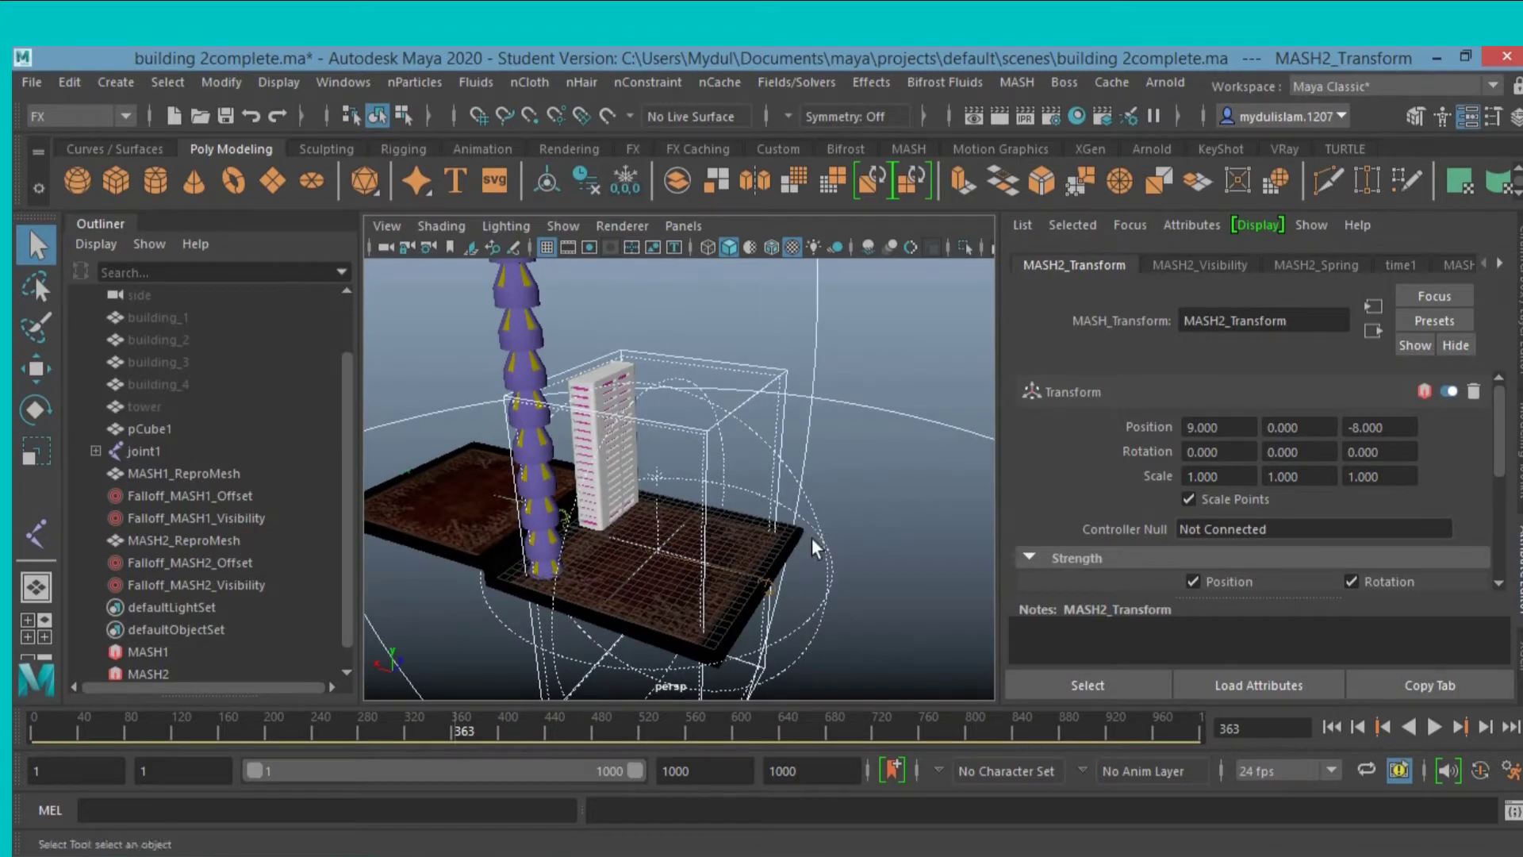
mouse_move(890, 500)
left_mouse_down("alt")
mouse_move(867, 506)
mouse_move(907, 503)
left_mouse_up("alt")
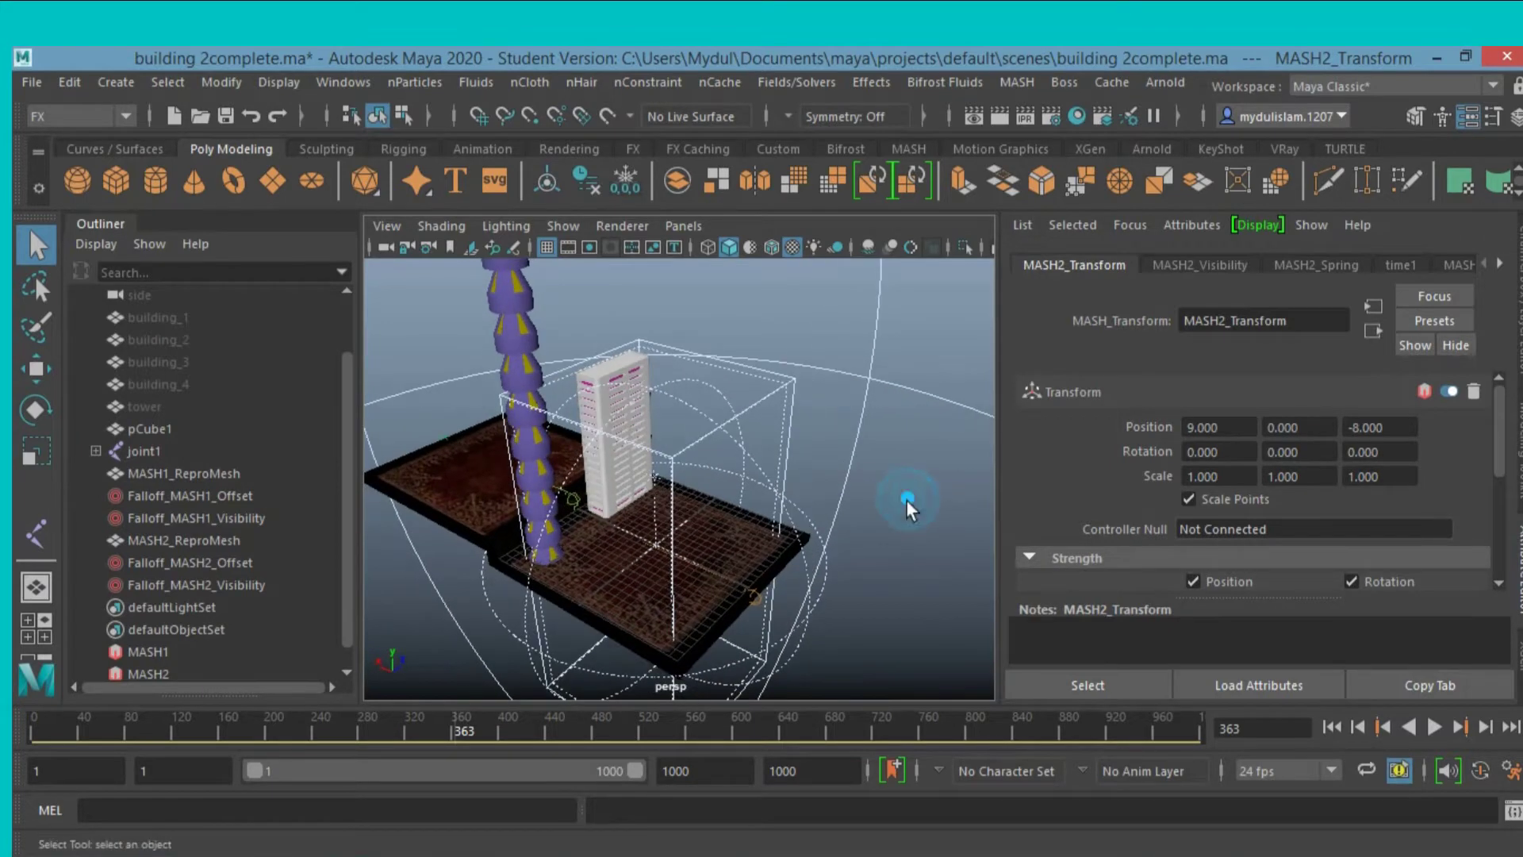
left_click(1354, 428)
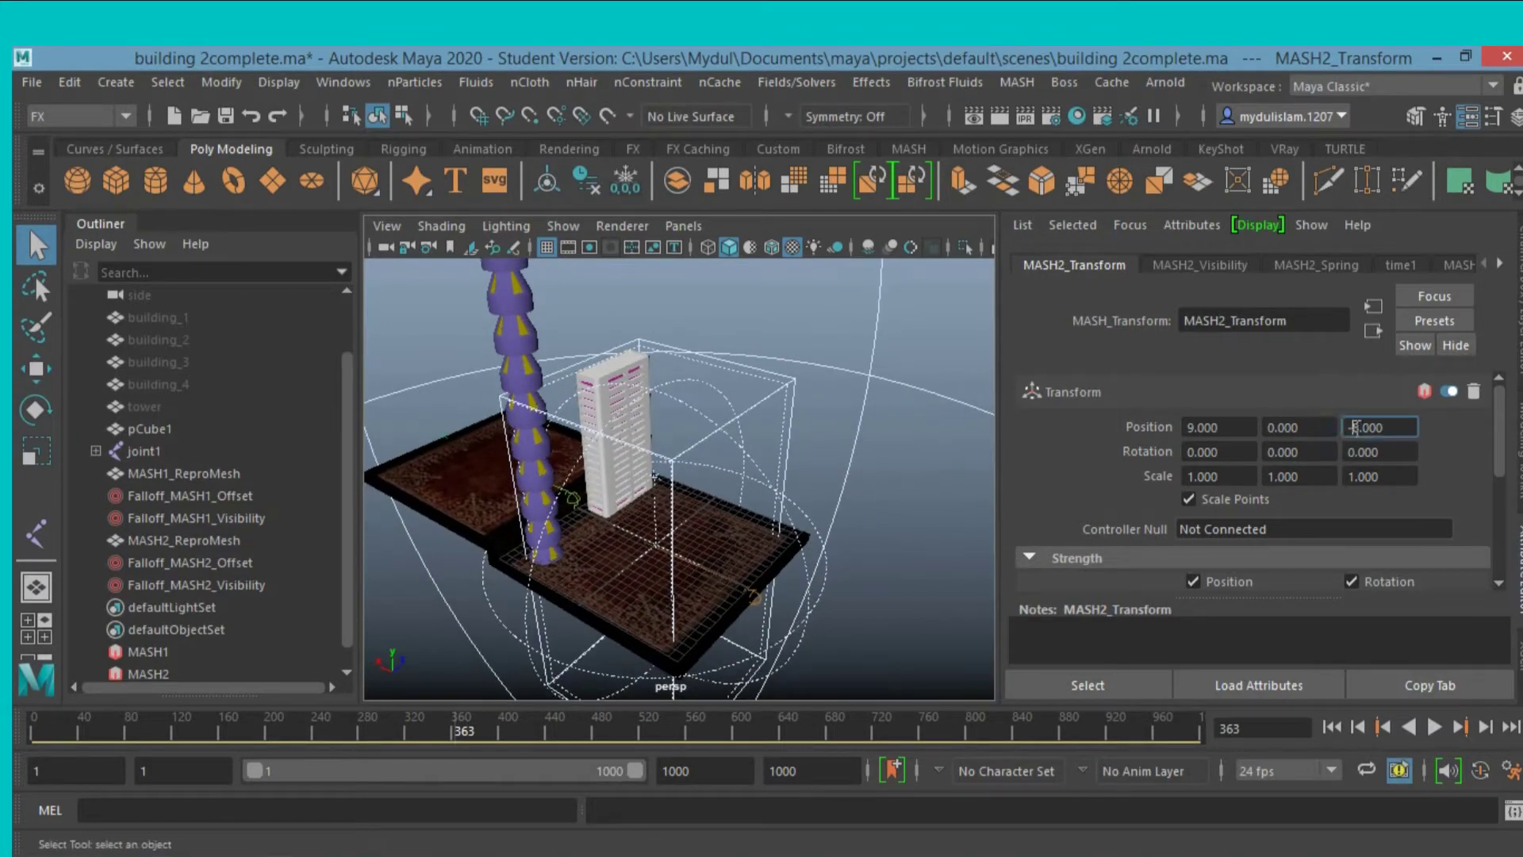
key("Return")
type("-")
type("4")
key("Return")
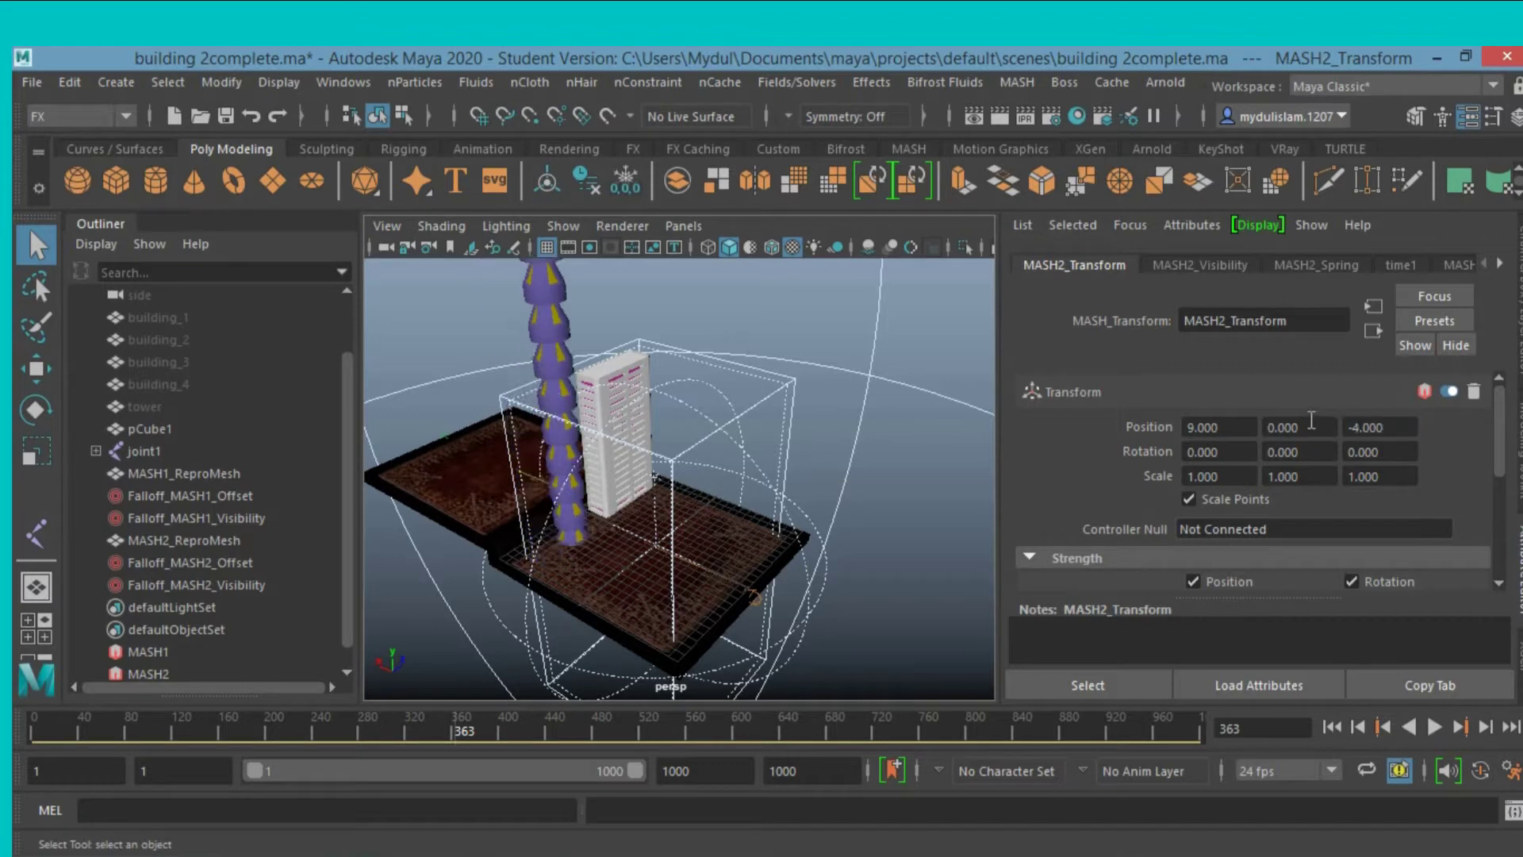
Orbit and zoom around the tower and building, then scrub the animation back.
left_click_drag(897, 517, 803, 503, "alt")
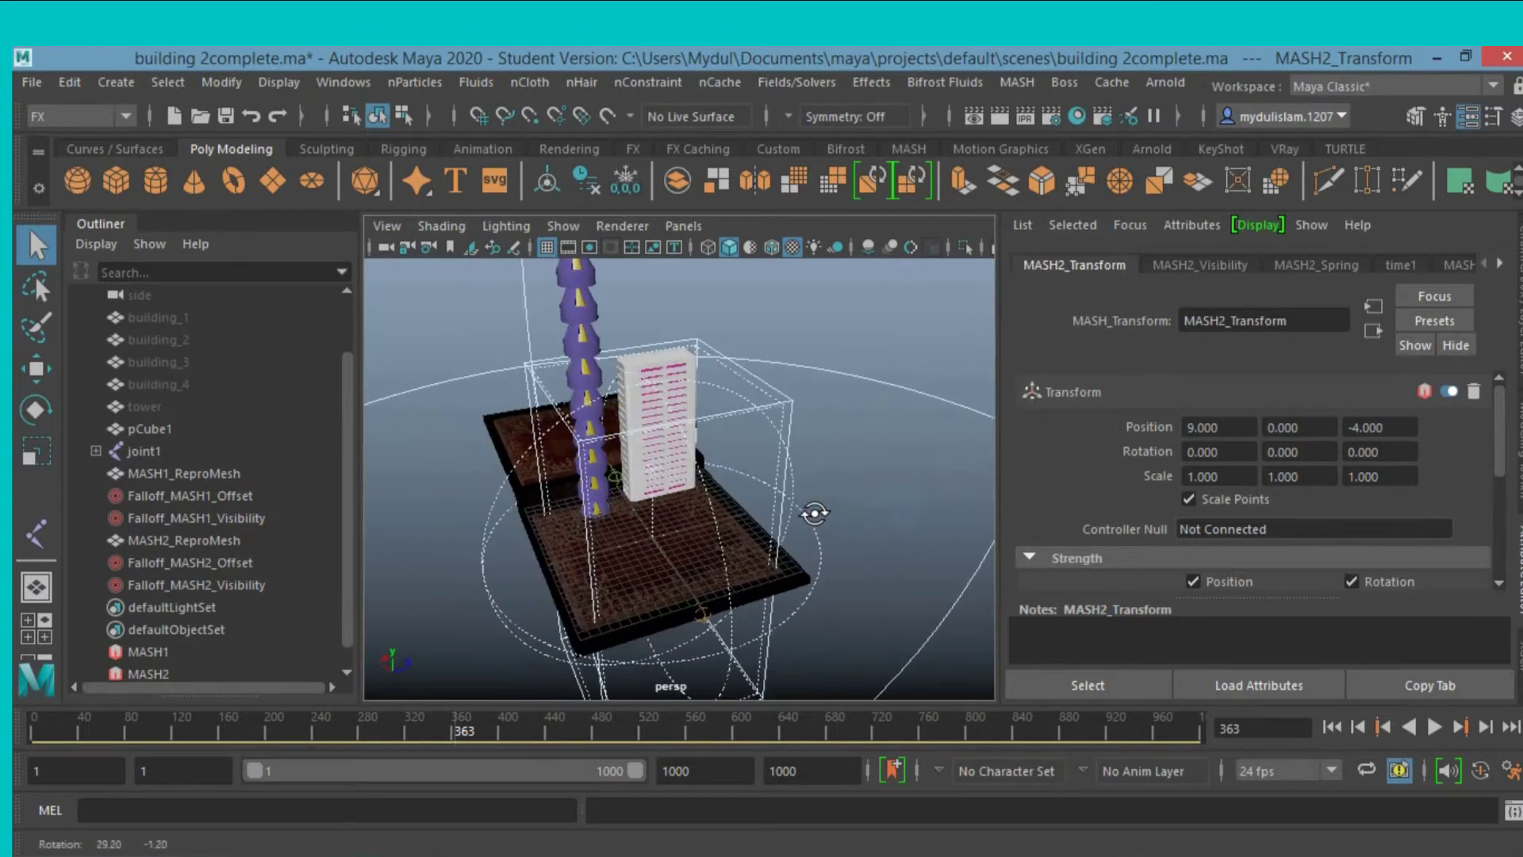
scroll(802, 503, "up", 3)
right_click_drag(803, 503, 847, 547, "alt")
scroll(845, 546, "down", 3)
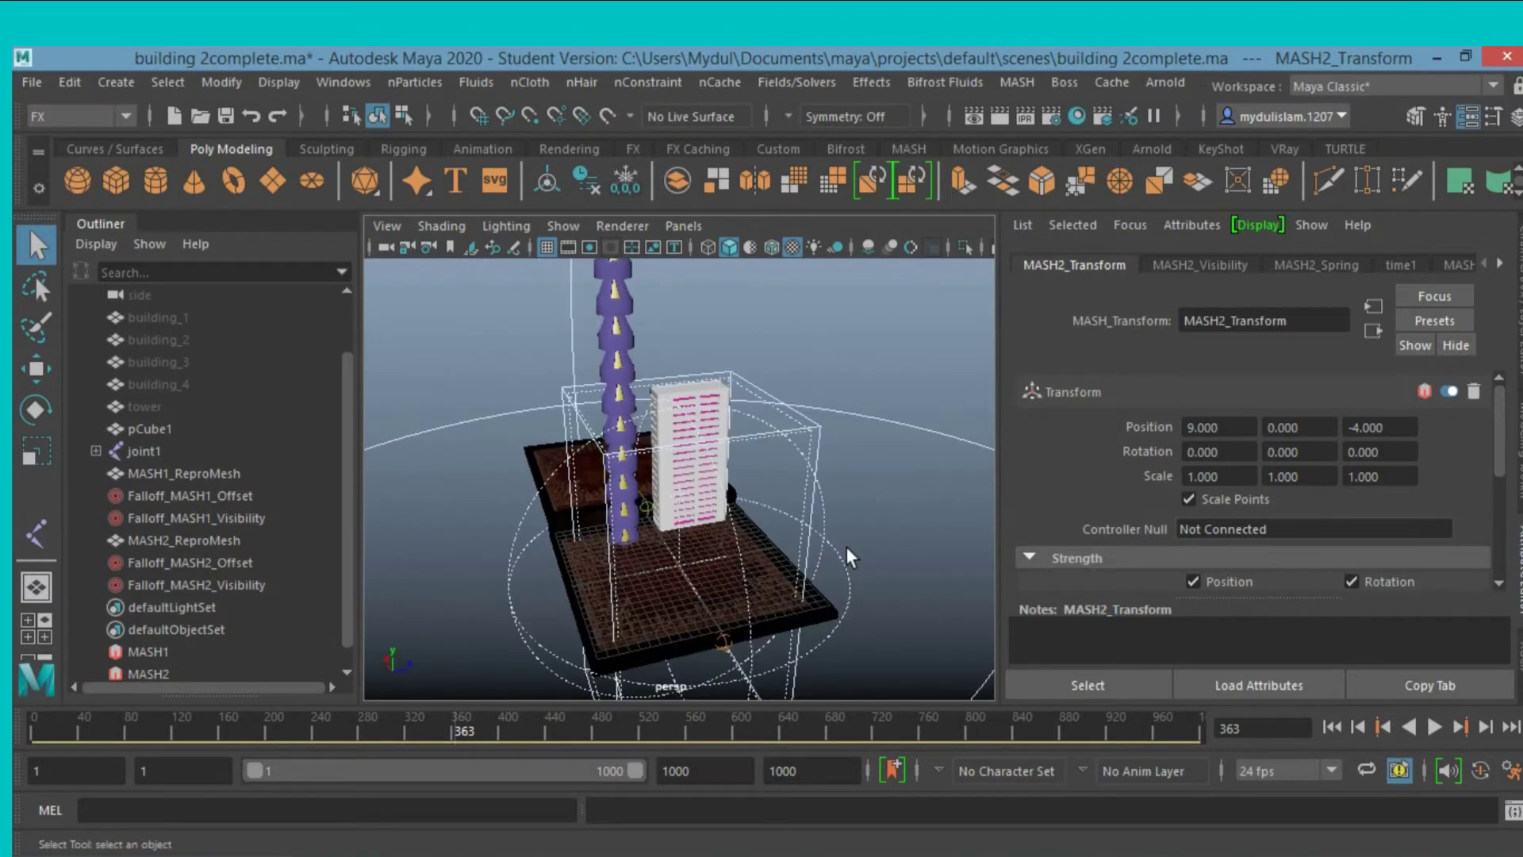
scroll(842, 541, "down", 3)
scroll(828, 555, "up", 2)
scroll(825, 554, "up", 2)
mouse_move(826, 554)
left_mouse_down("alt")
mouse_move(1057, 528)
mouse_move(986, 534)
mouse_move(764, 618)
left_mouse_up("alt")
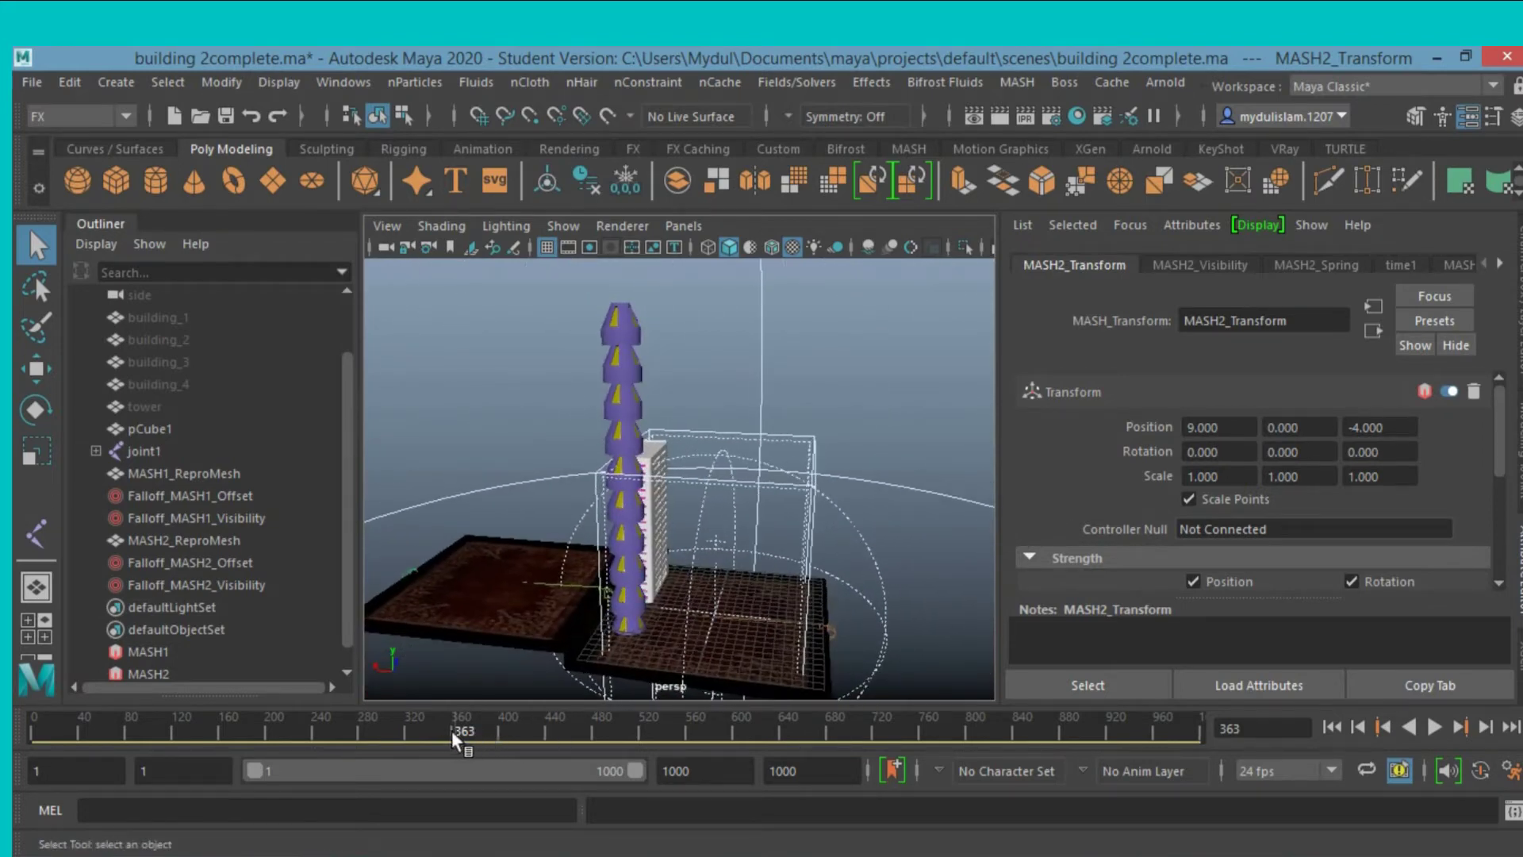
mouse_move(451, 729)
left_mouse_down()
mouse_move(345, 744)
mouse_move(470, 742)
mouse_move(436, 741)
mouse_move(452, 742)
left_mouse_up()
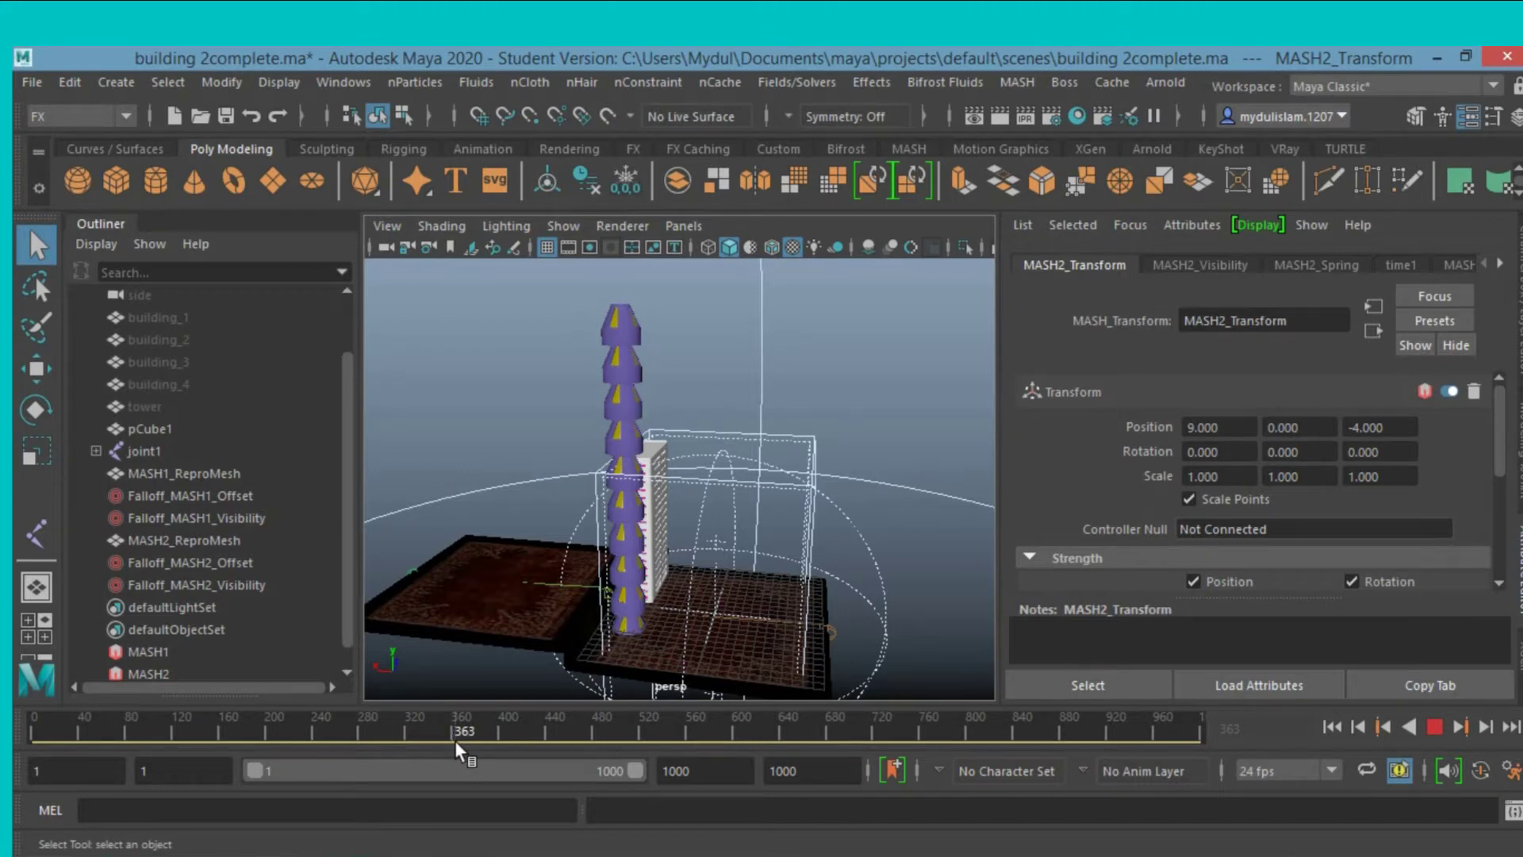
Attempt MASH > Create MASH Network, which fails with a 'Mesh mode only accepts meshes' error.
left_click(1015, 80)
left_click(1025, 127)
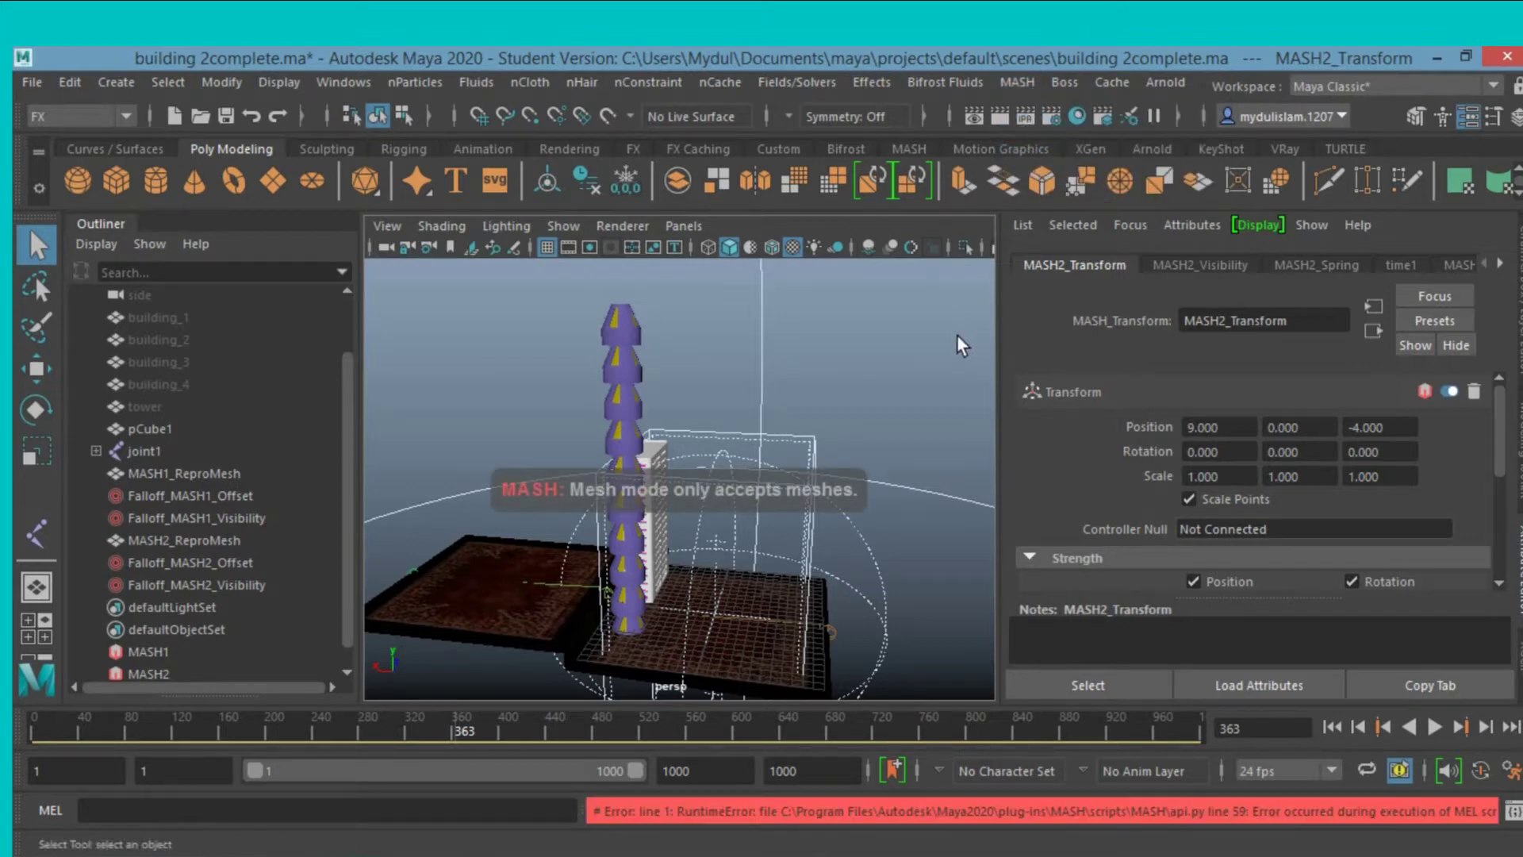
left_click(1016, 79)
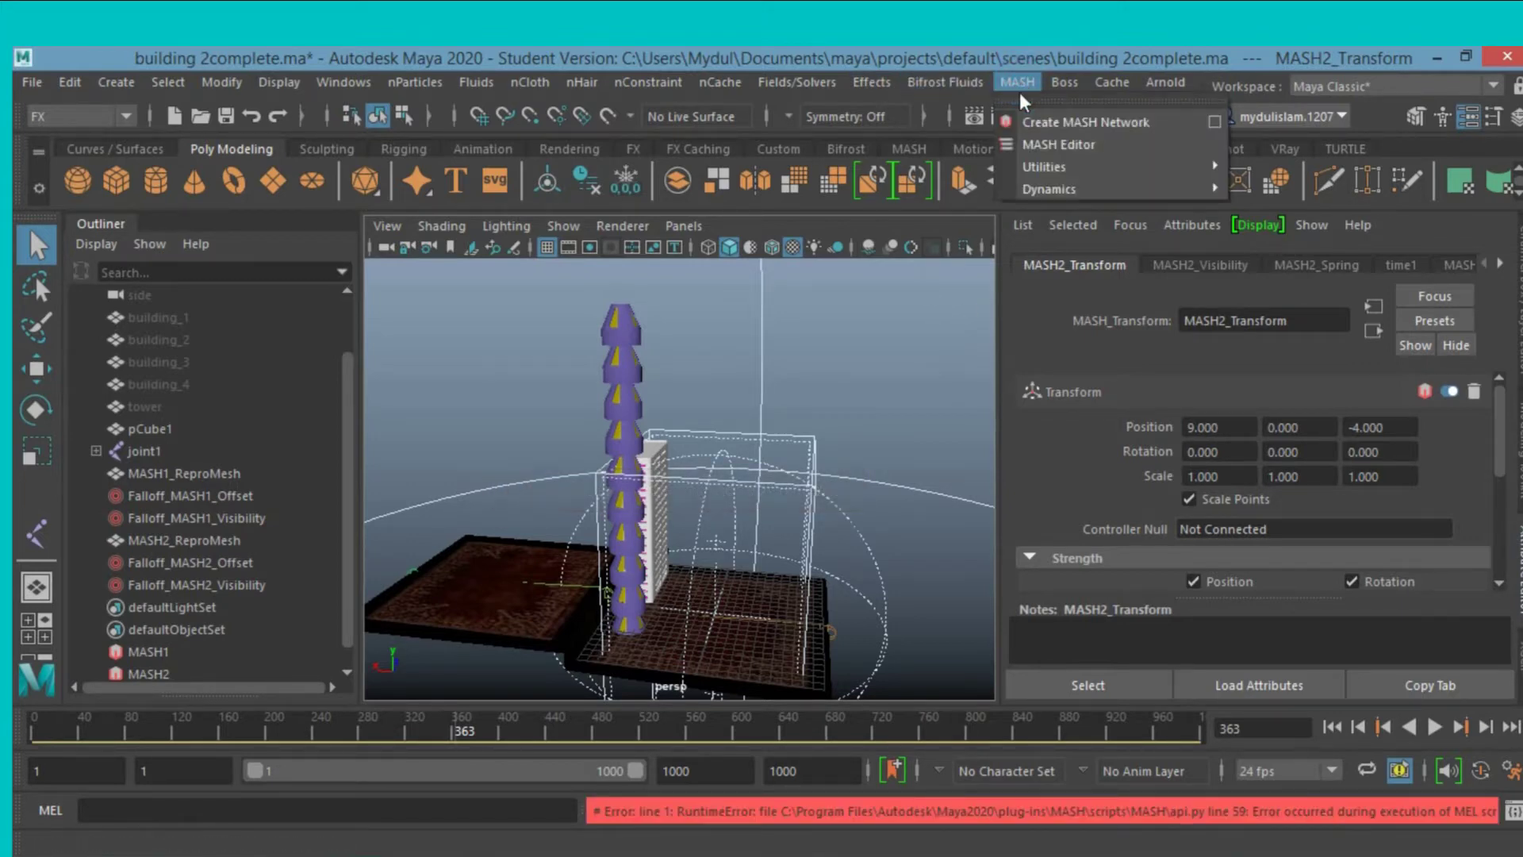
Open the MASH Editor, scrub to frame 242, collapse MASH2 and load its attributes.
left_click(1006, 140)
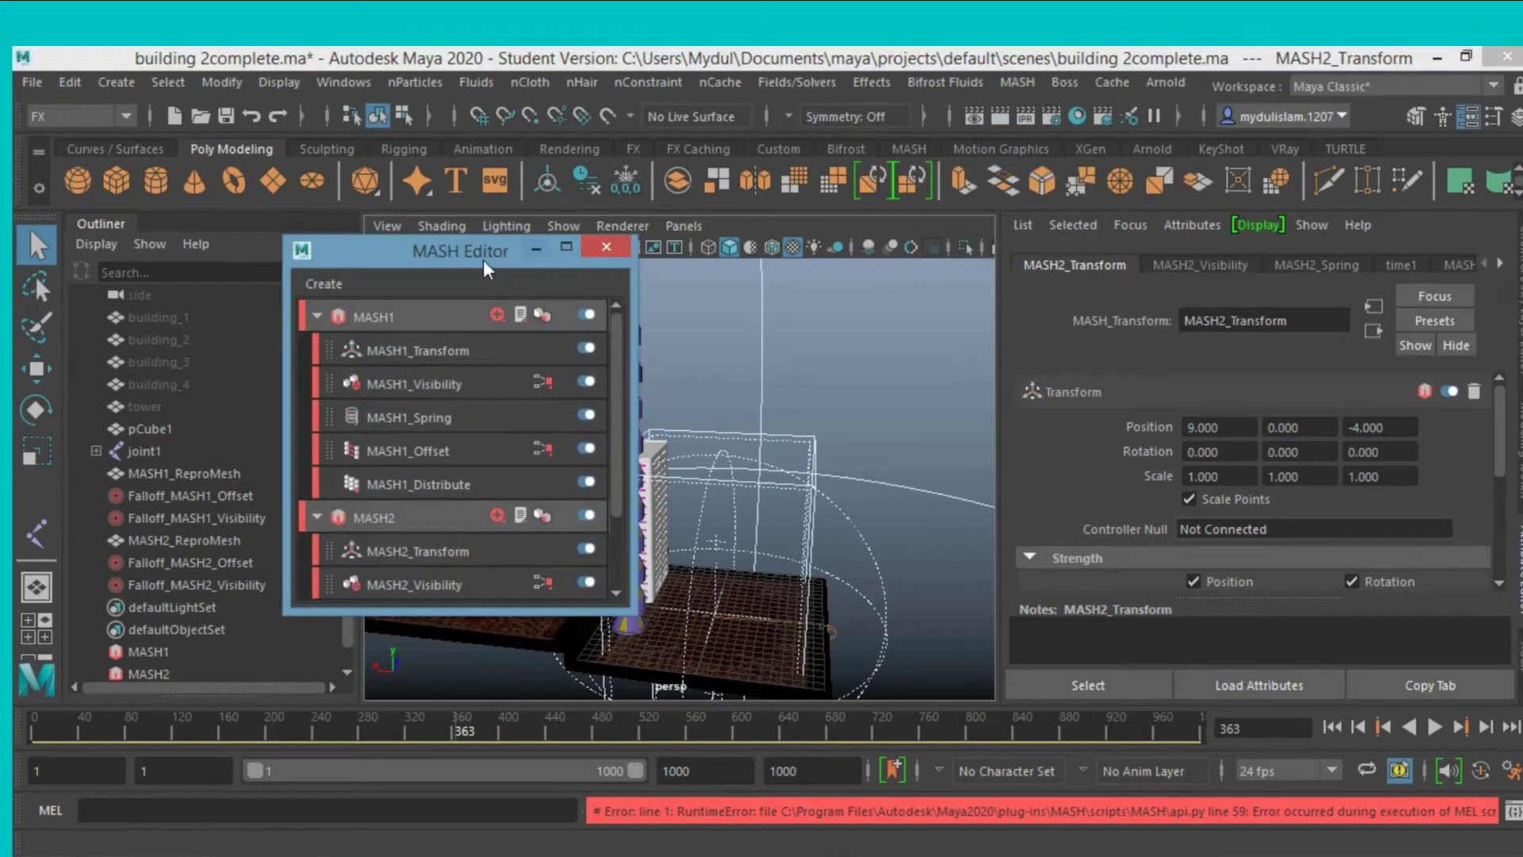
mouse_move(457, 238)
left_mouse_down()
mouse_move(255, 66)
mouse_move(235, 74)
left_mouse_up()
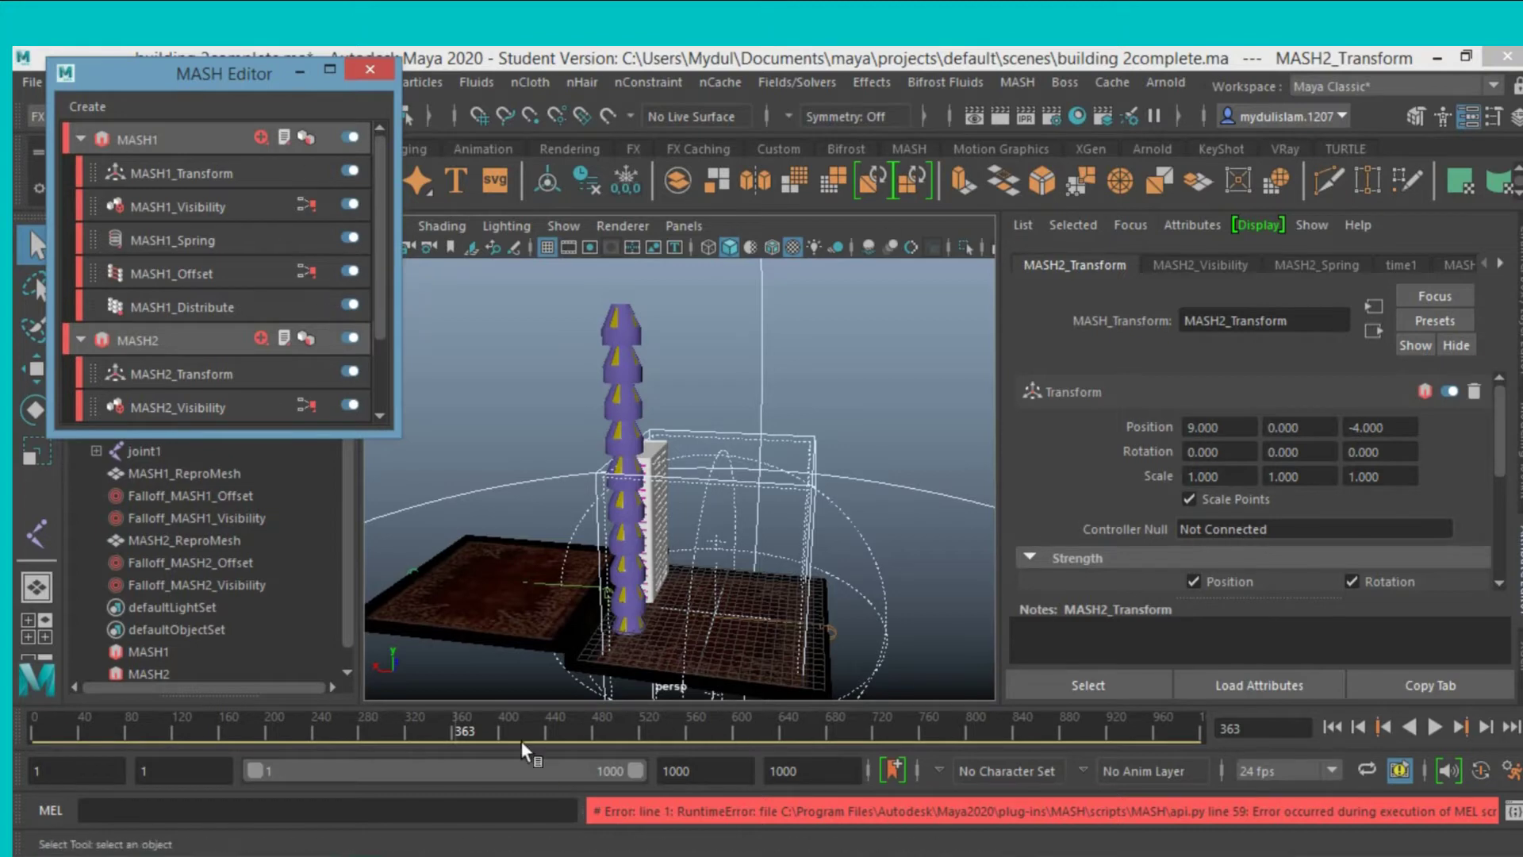
left_click_drag(431, 722, 341, 731)
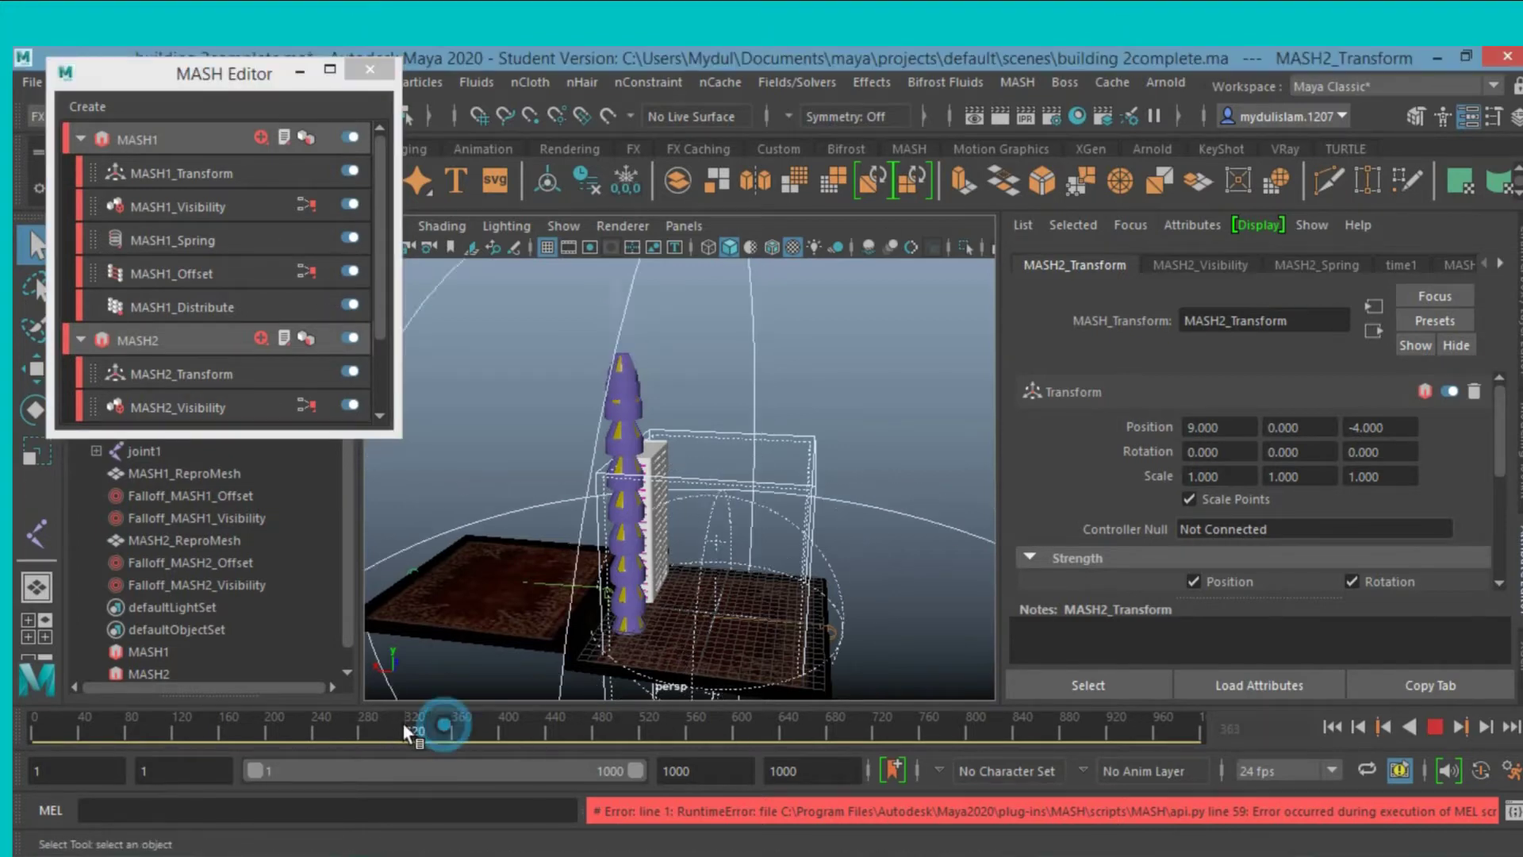
left_click(893, 533)
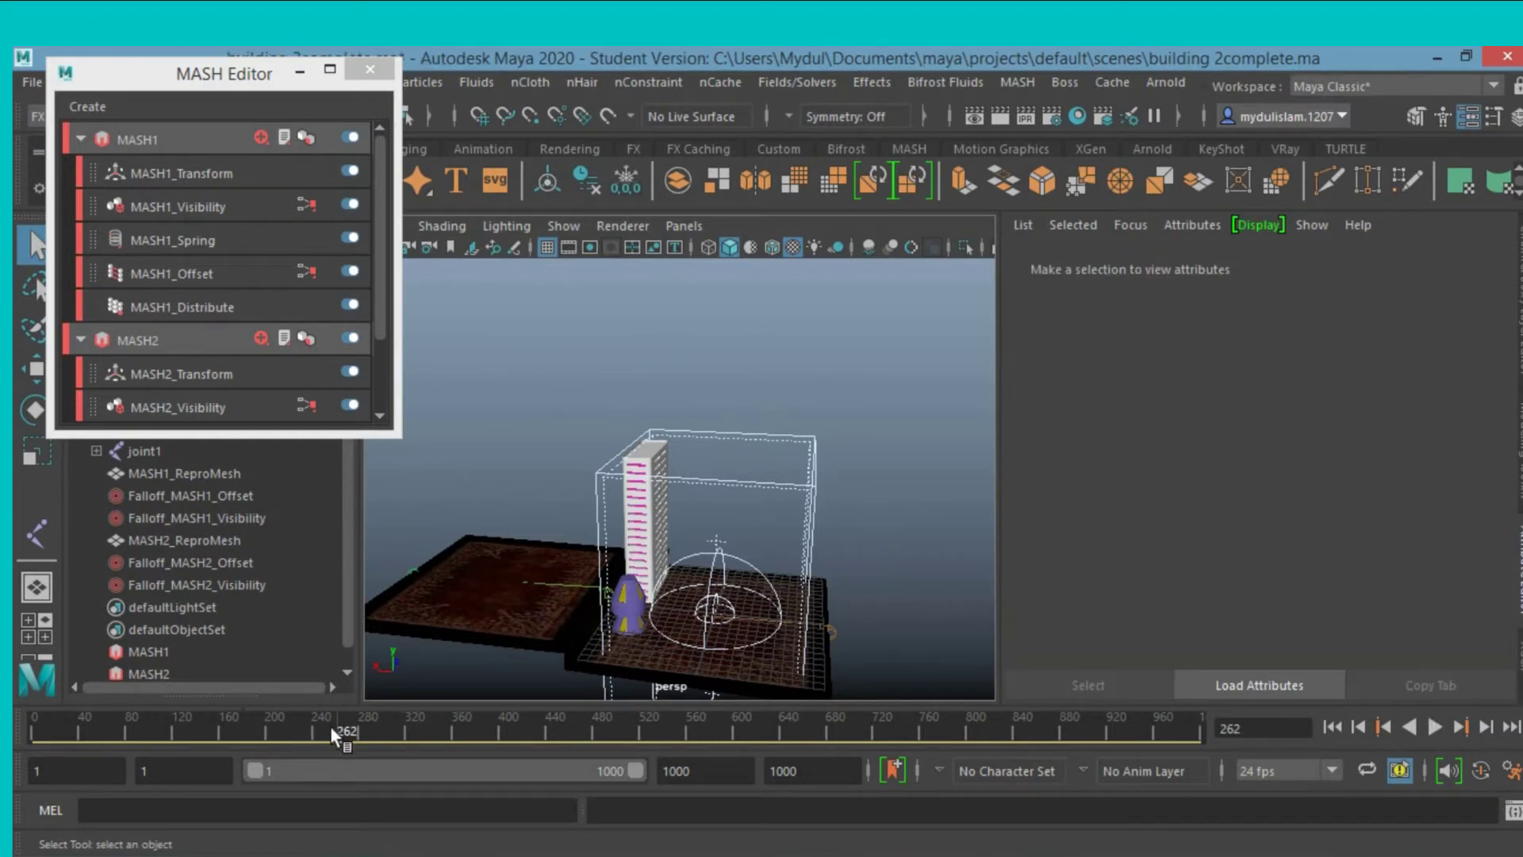
left_click_drag(330, 725, 452, 753)
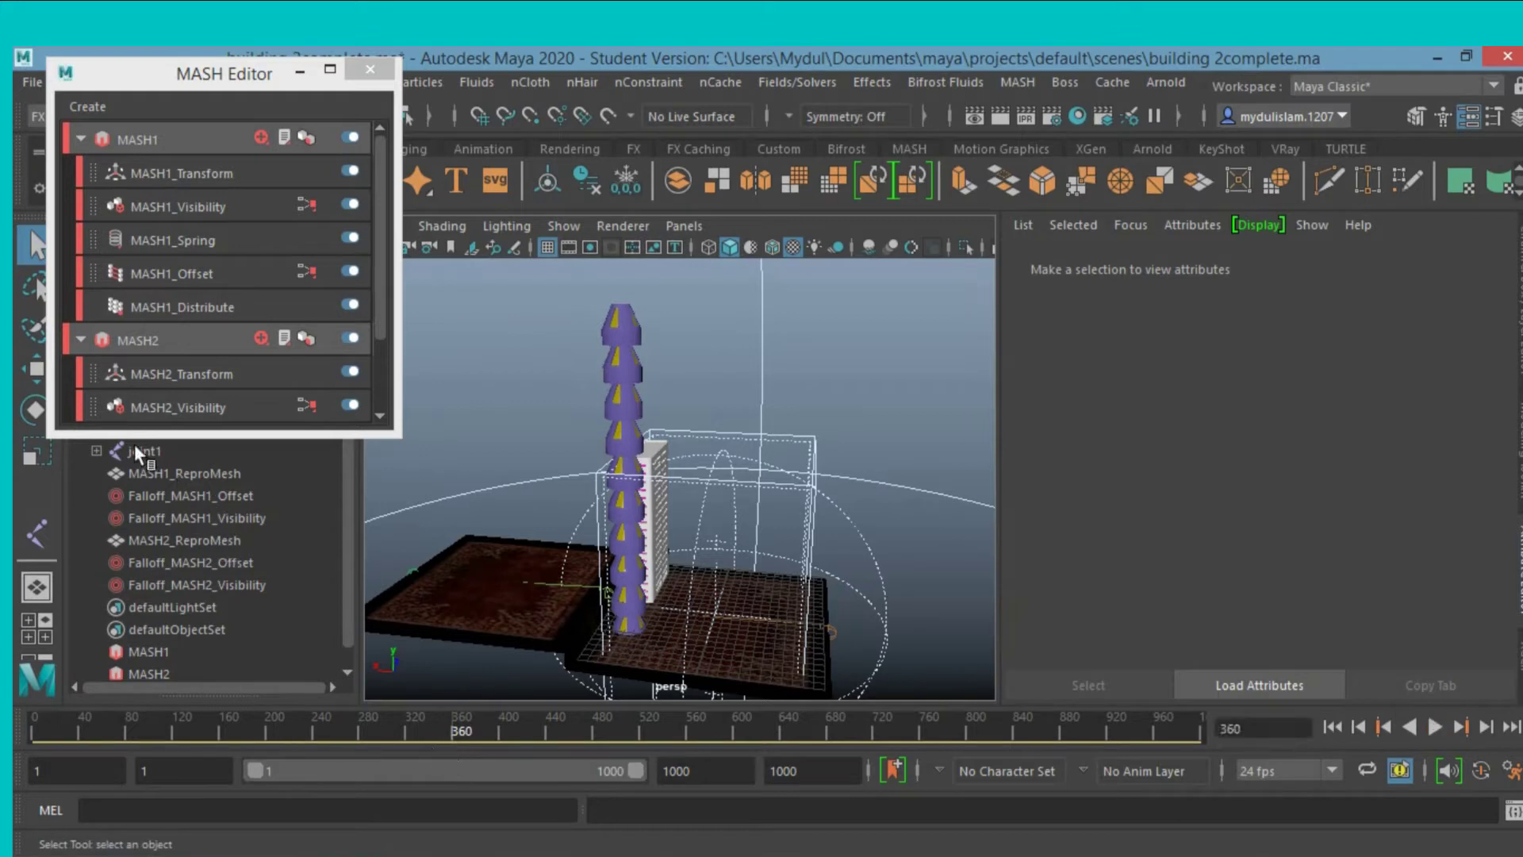
left_click(79, 338)
left_click(144, 349)
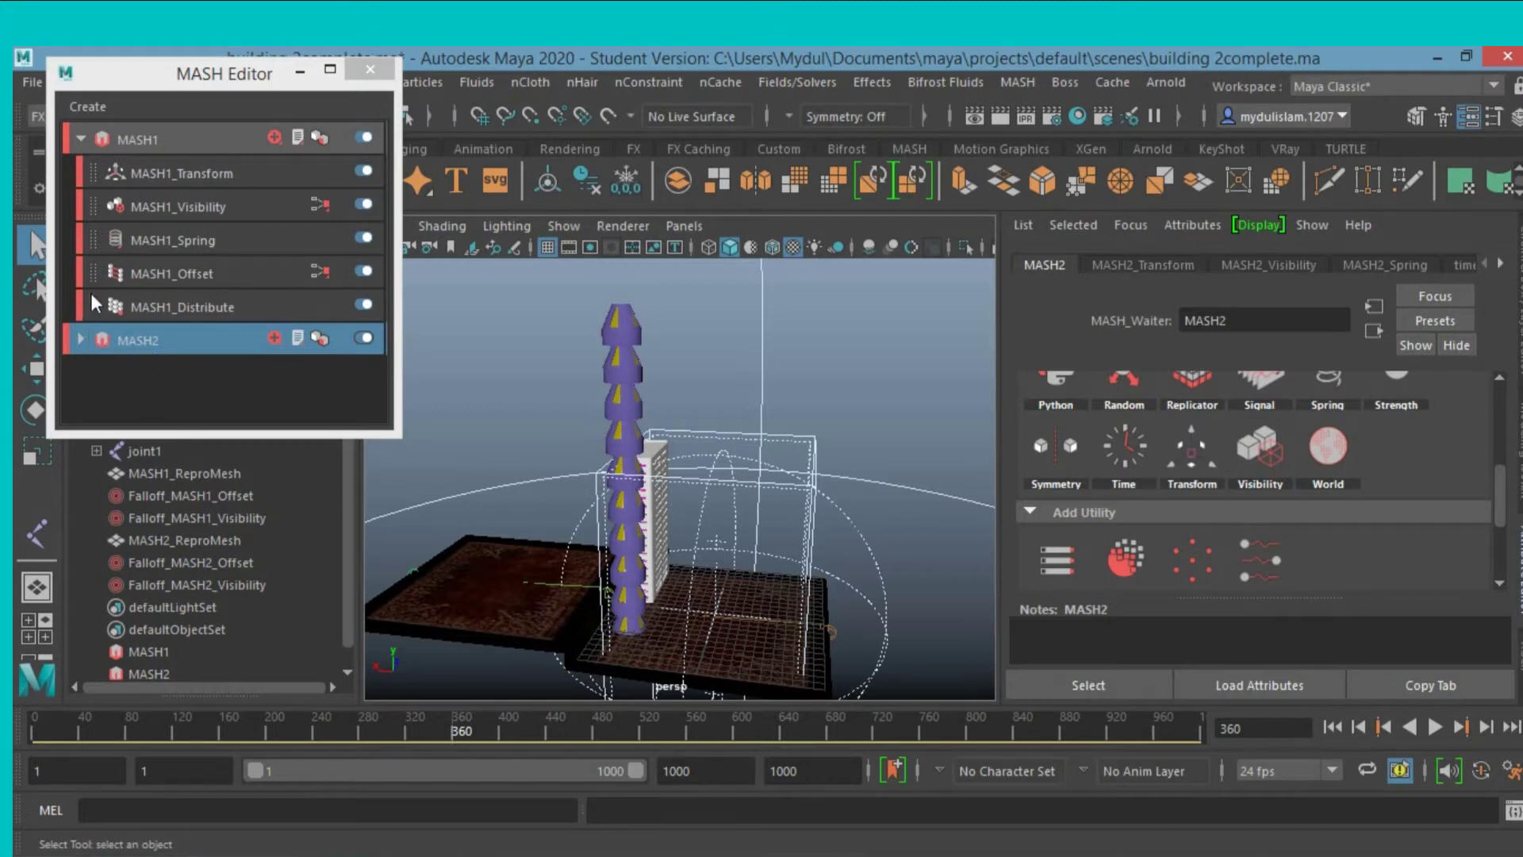
Load MASH1's attributes in the MASH Editor, then minimize the editor.
left_click(300, 70)
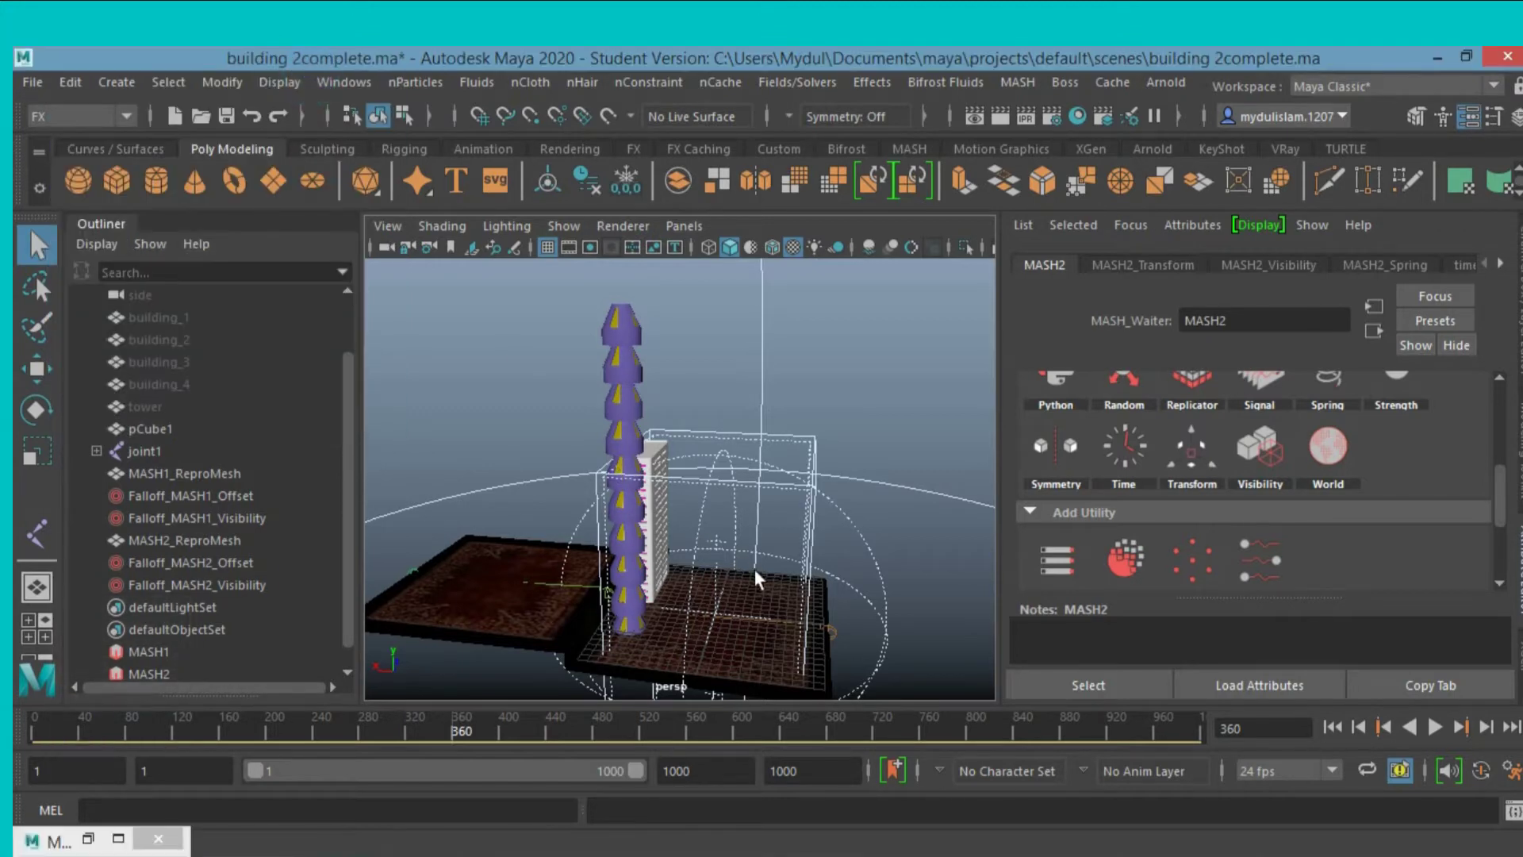
mouse_move(801, 547)
left_mouse_down("alt")
mouse_move(697, 556)
mouse_move(723, 560)
mouse_move(596, 600)
left_mouse_up("alt")
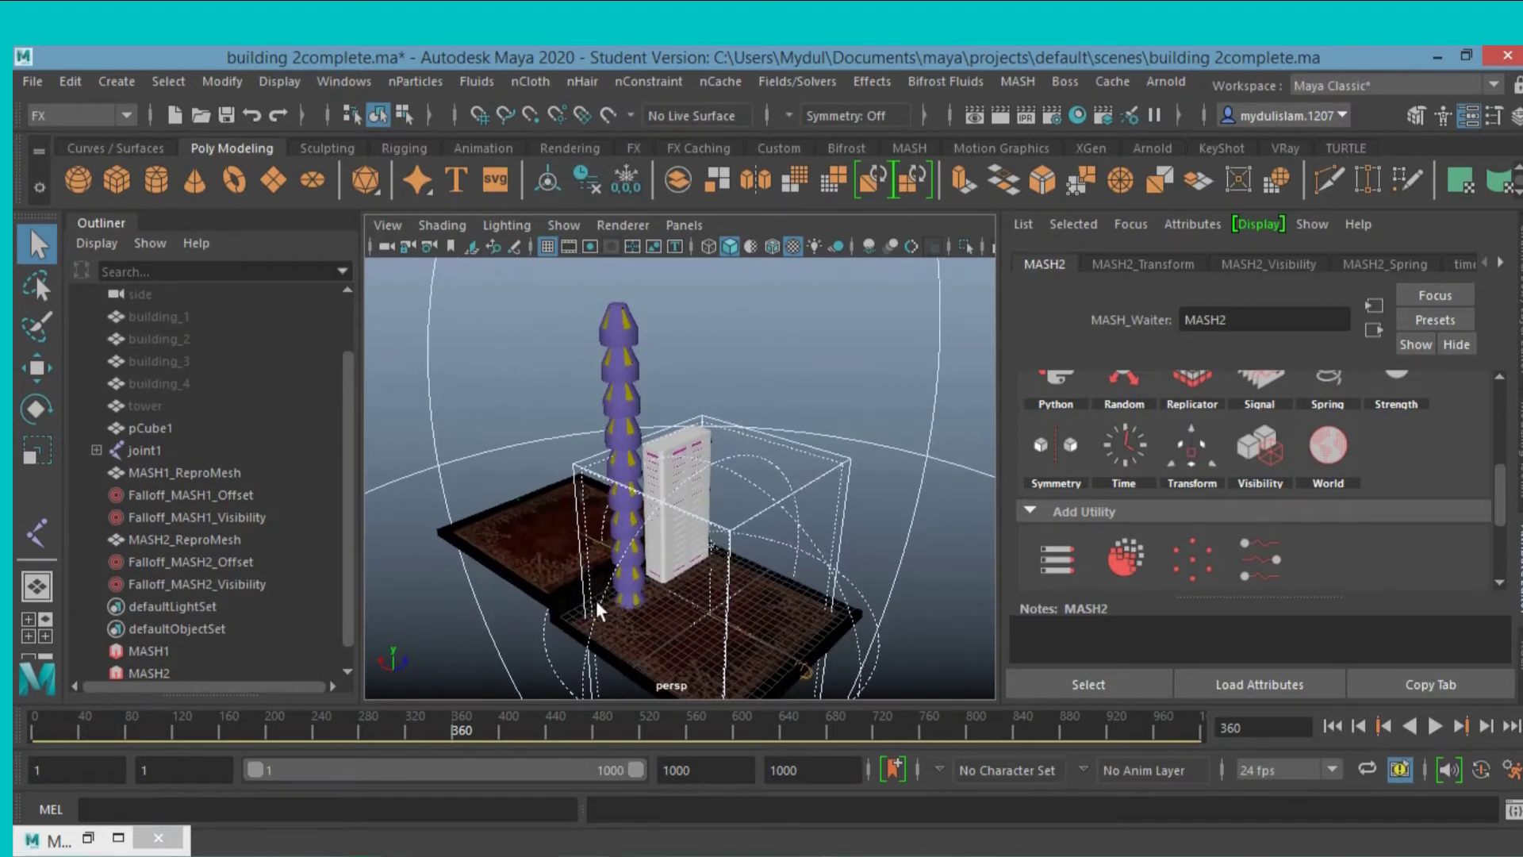
left_click(86, 837)
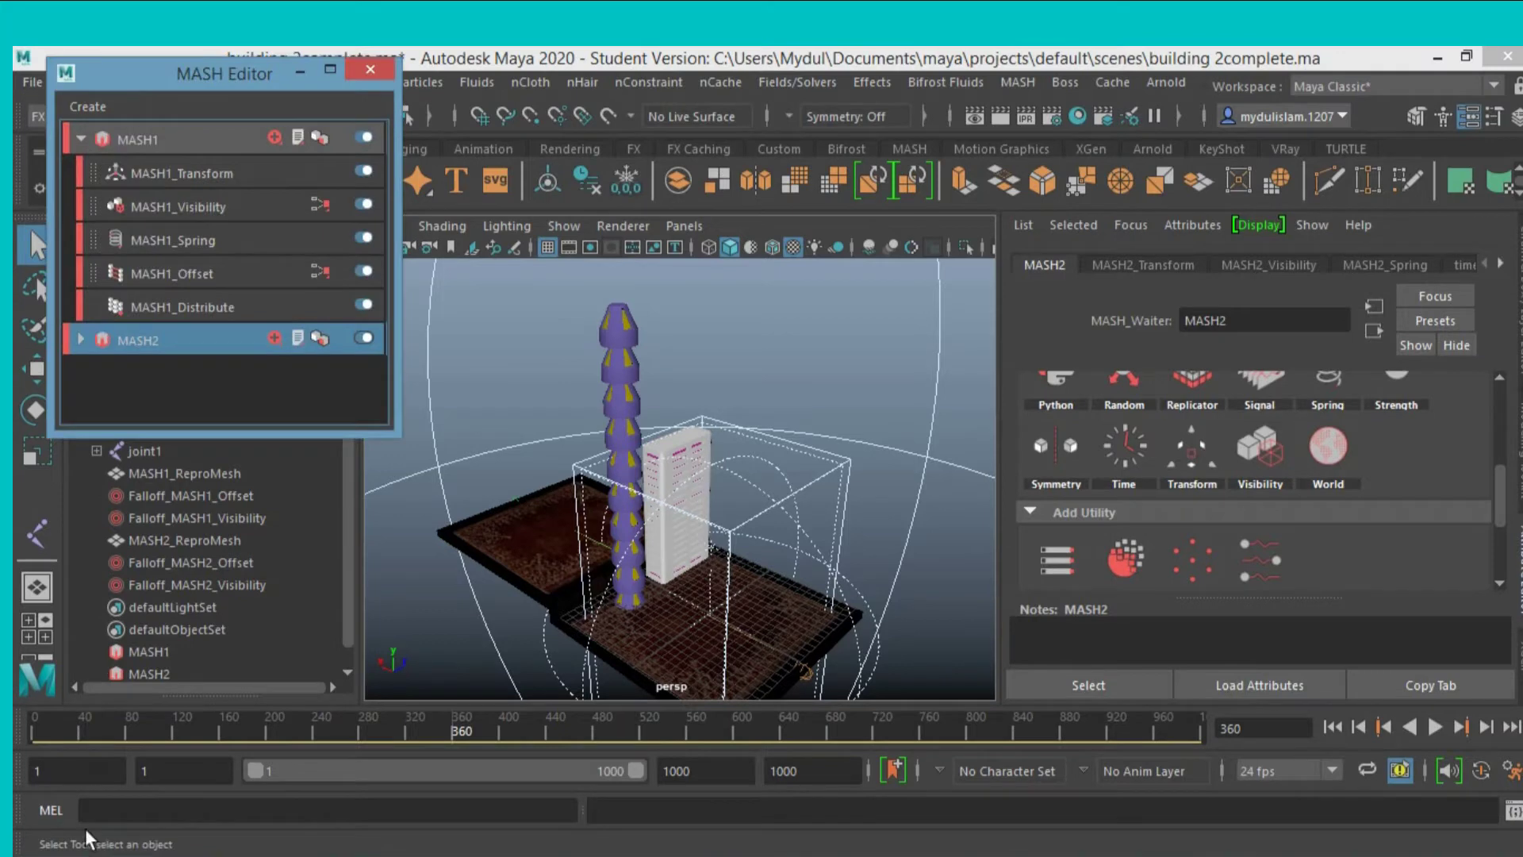
left_click(80, 140)
left_click(150, 142)
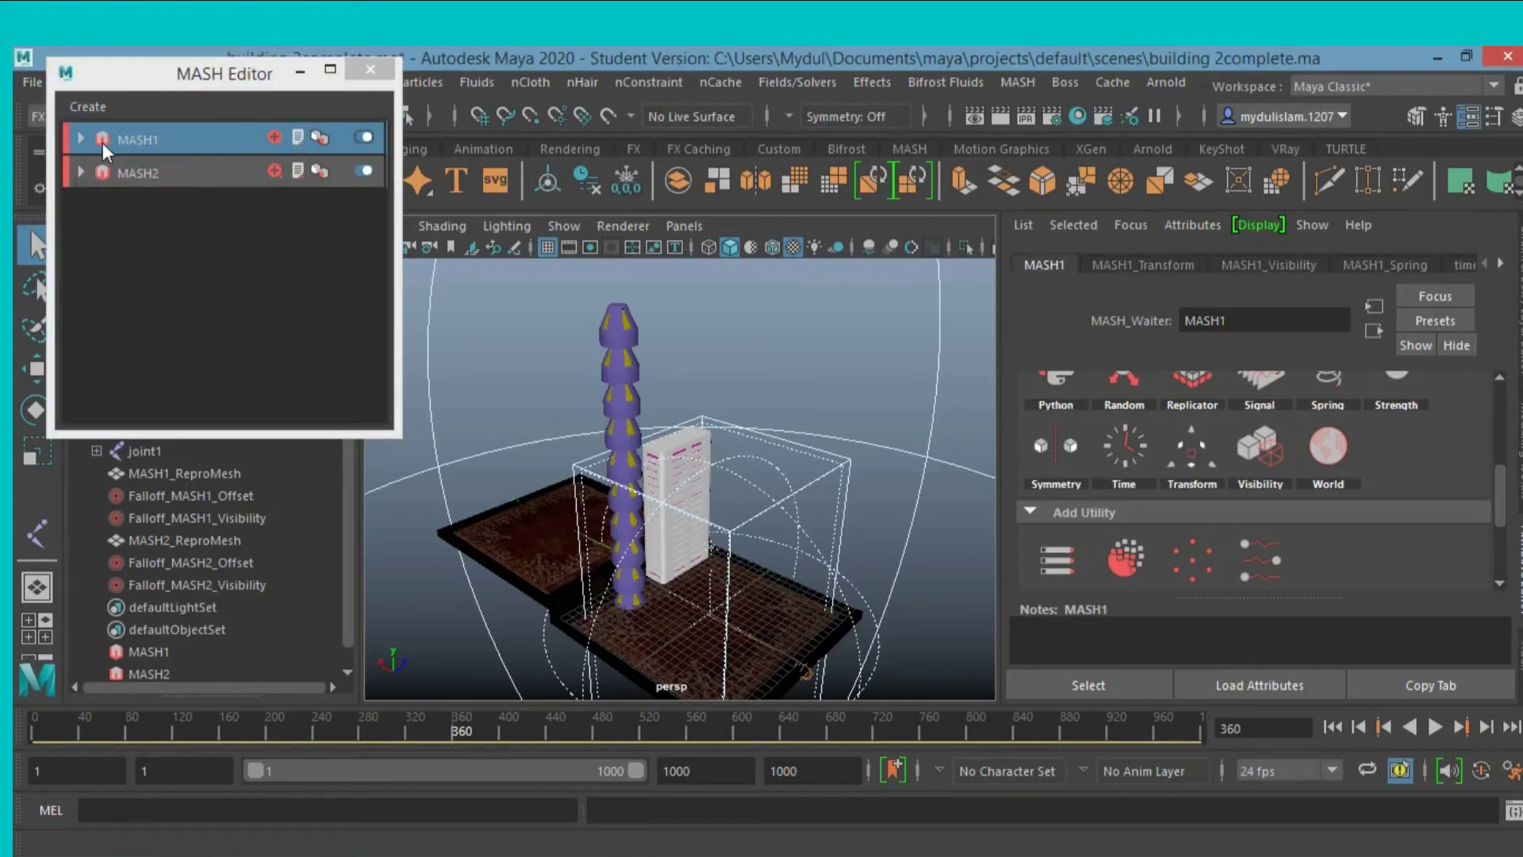
double_click(119, 145)
left_click(169, 140)
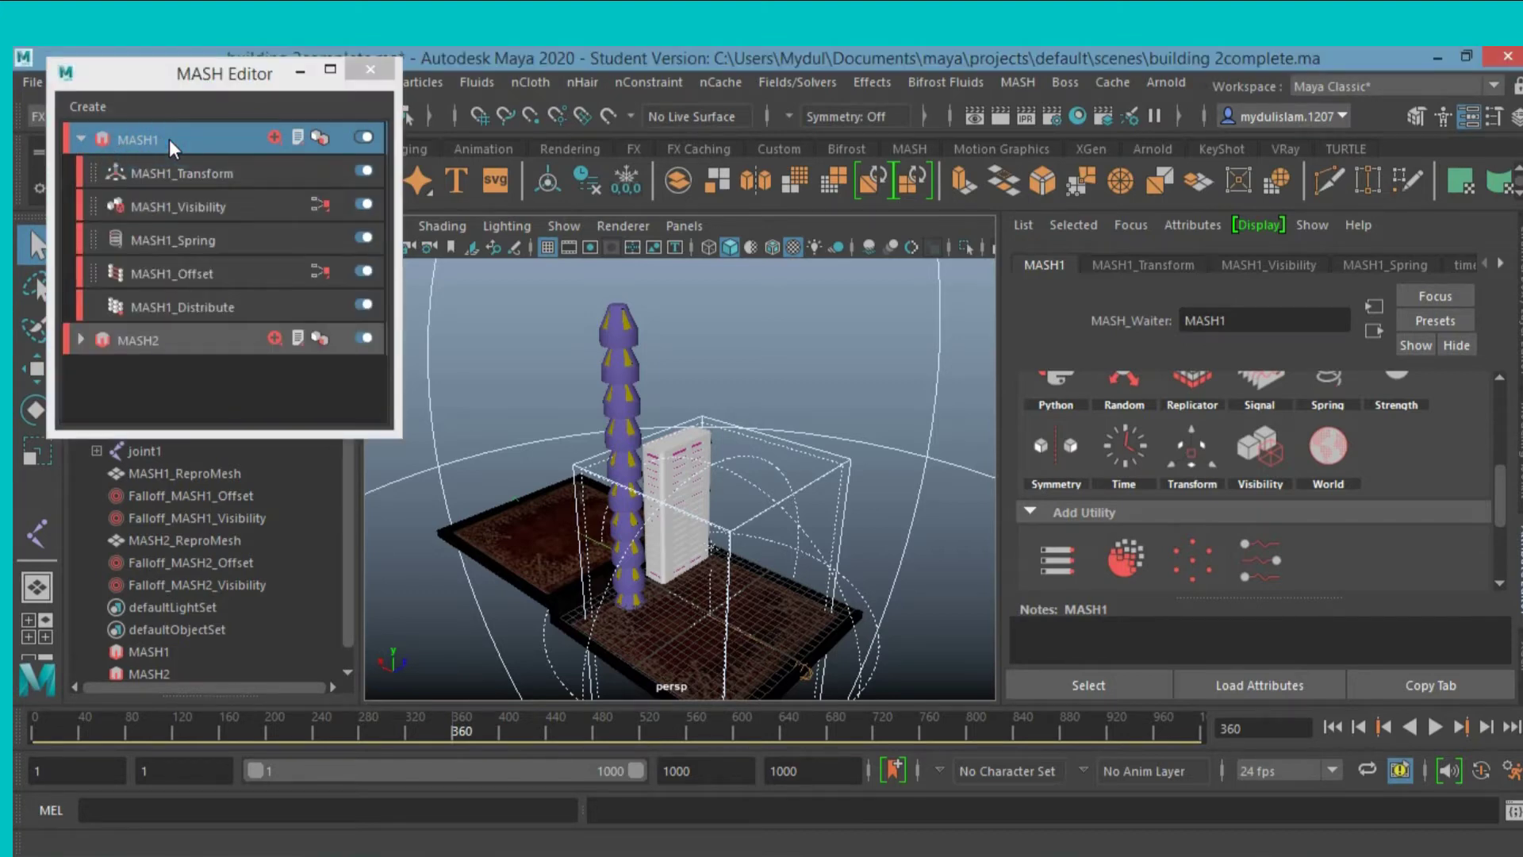
key("ctrl+d")
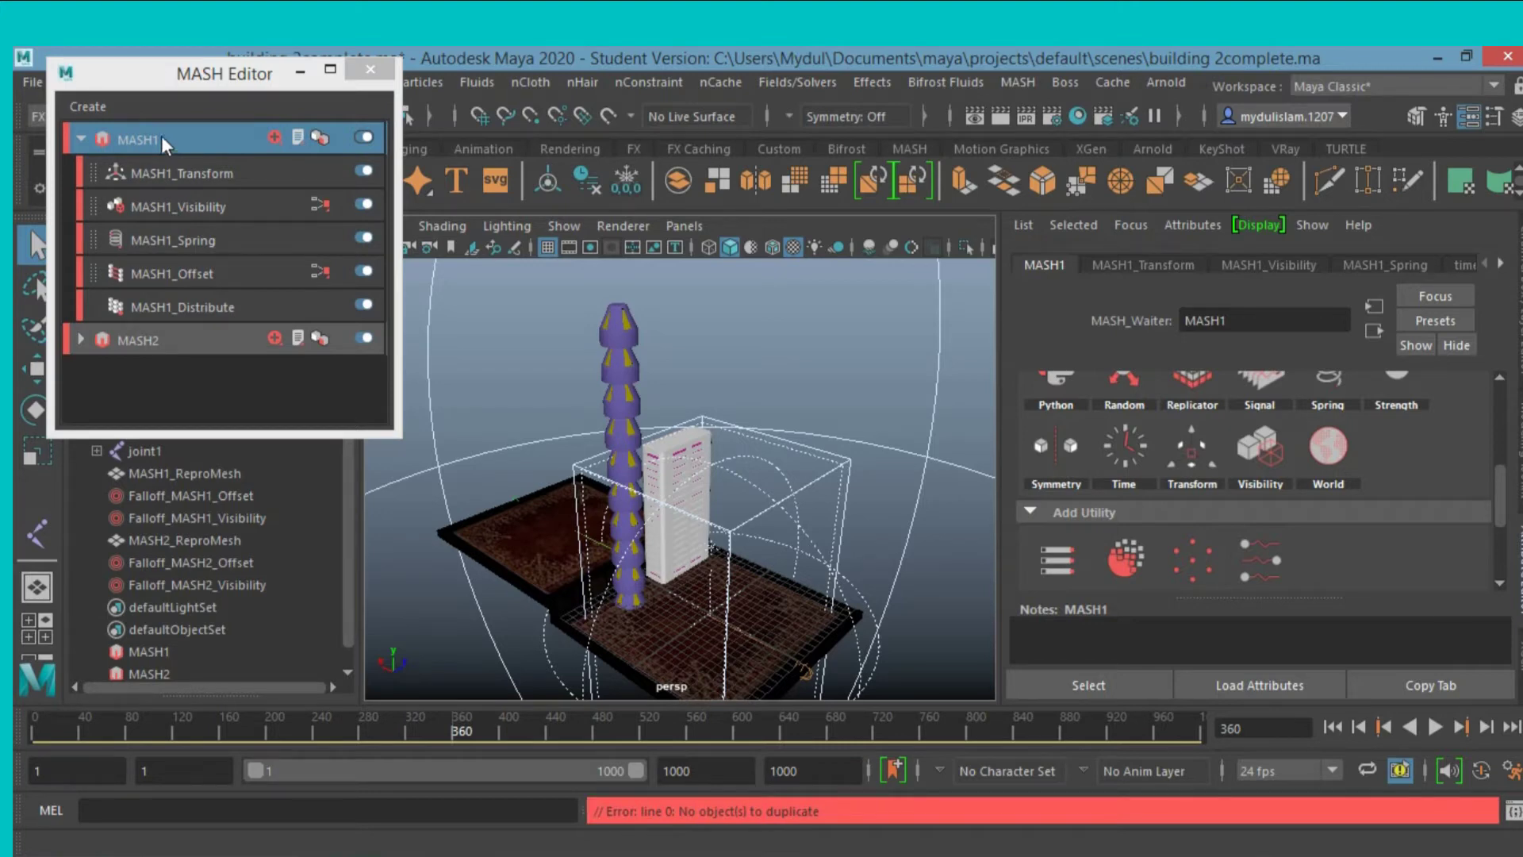
double_click(125, 136)
left_click(84, 138)
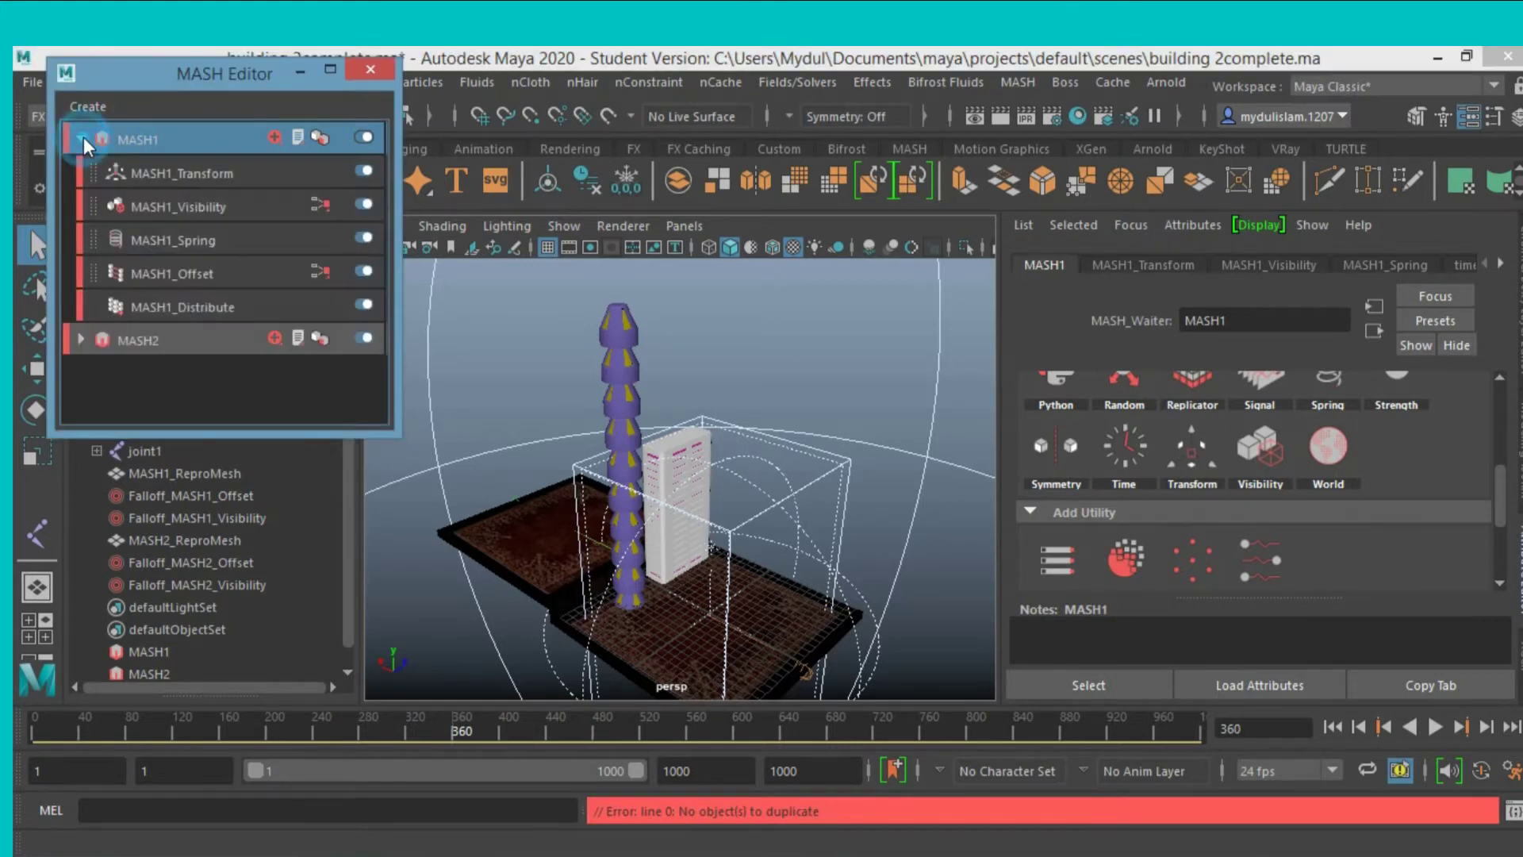
left_click(83, 136)
left_click(302, 70)
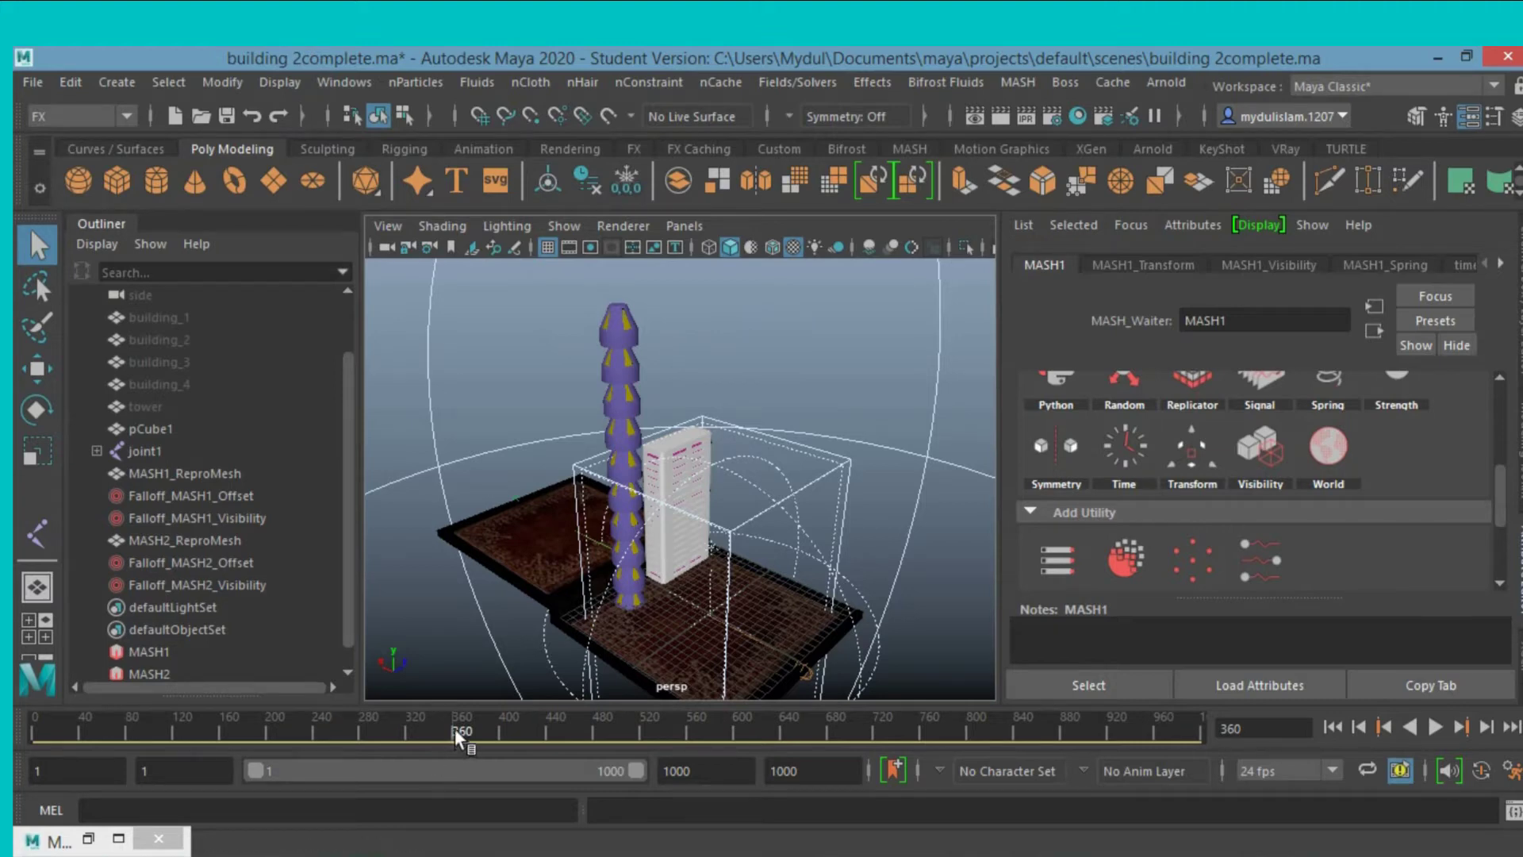
Set the current time to frame 350.
left_click_drag(455, 728, 434, 731)
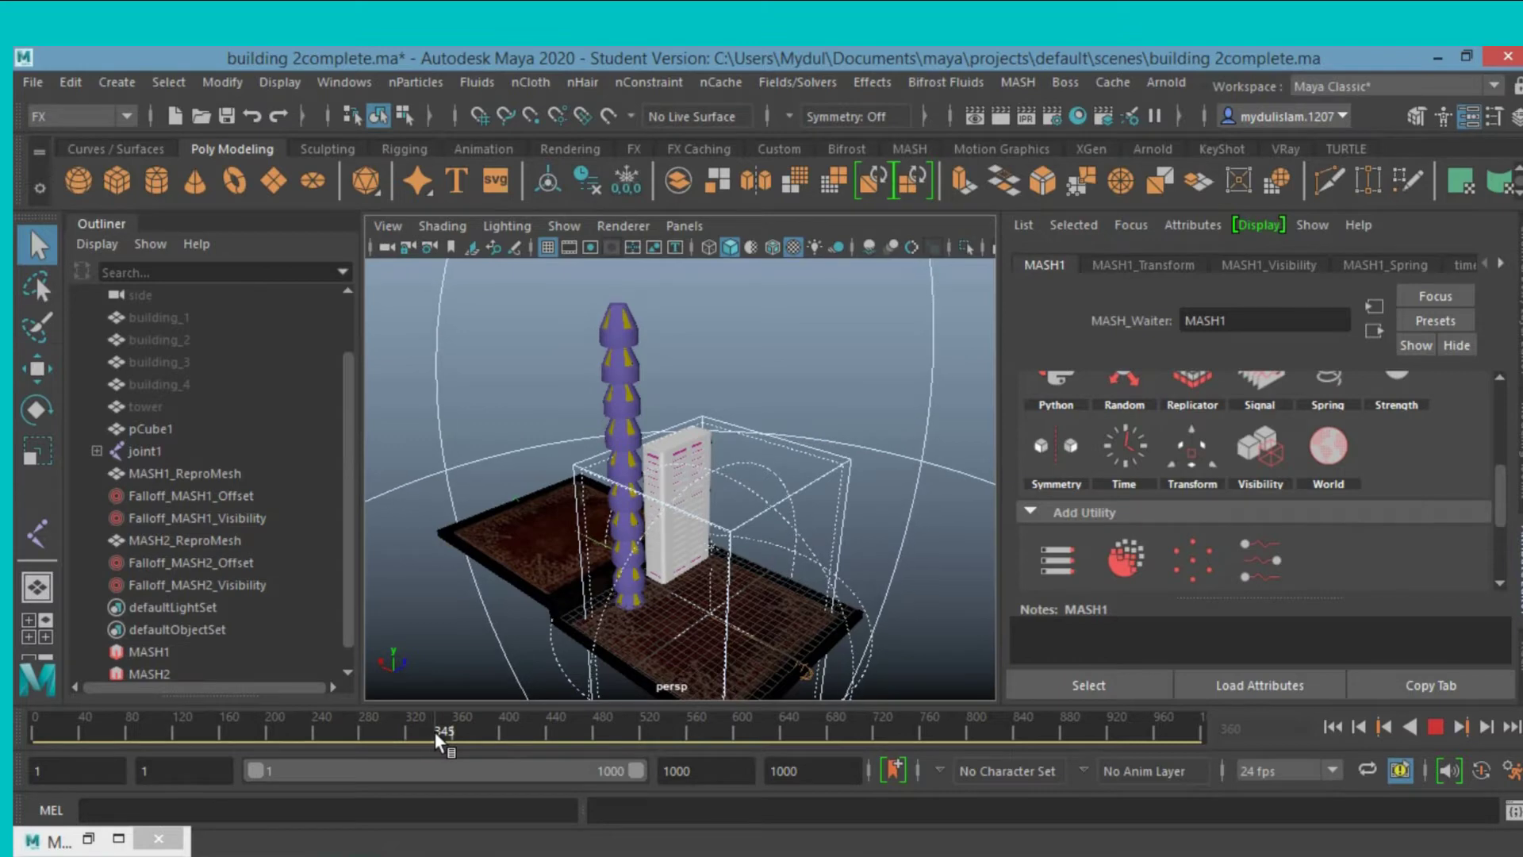
double_click(1227, 728)
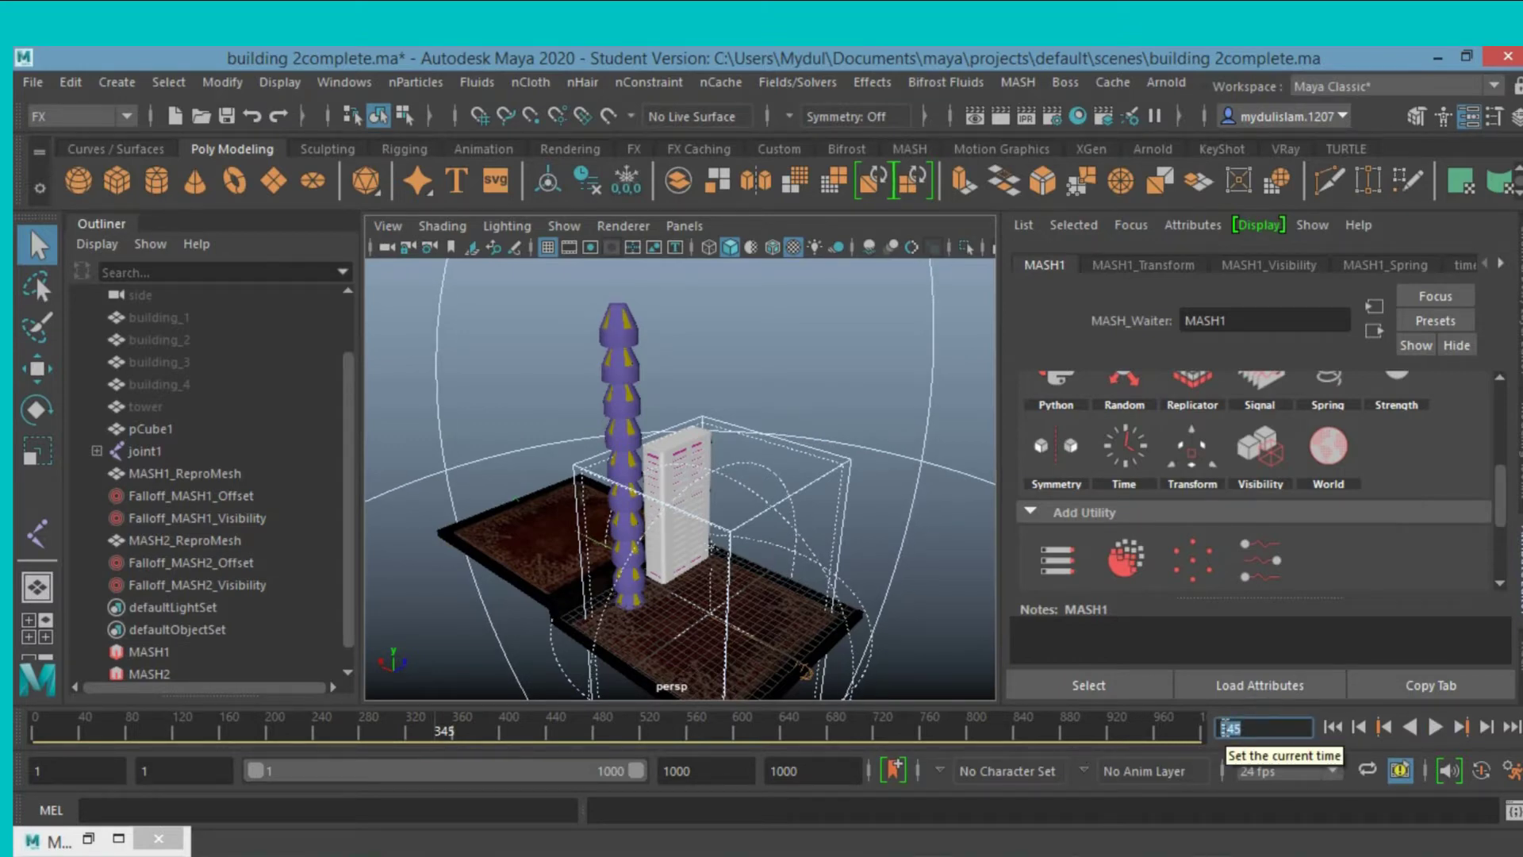
type("350")
key("Return")
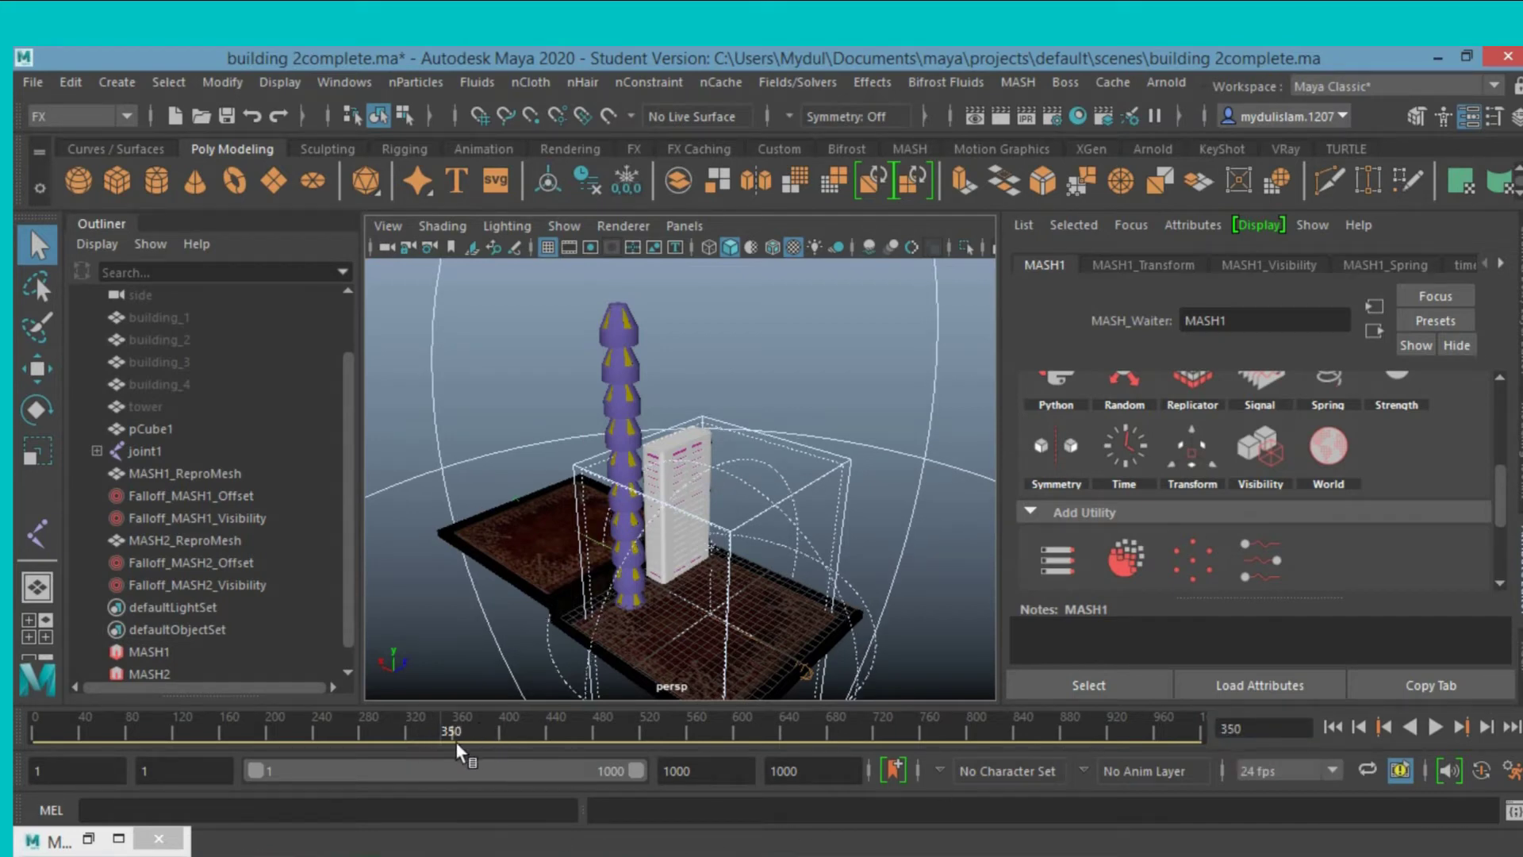
Unhide building_3 and bring the camera close to the small green box on the base.
left_click(170, 360)
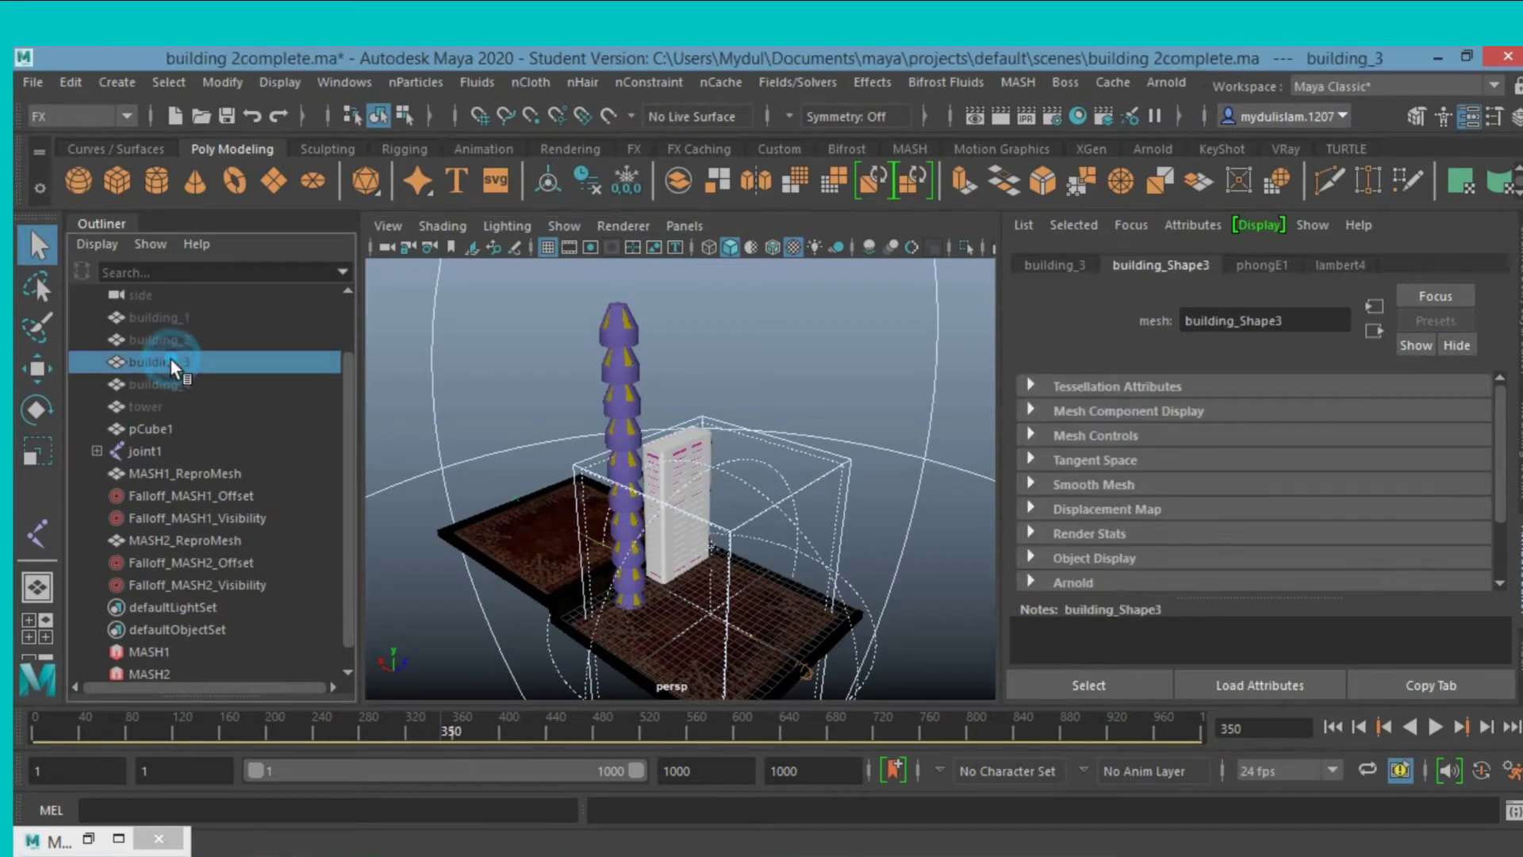
key("h")
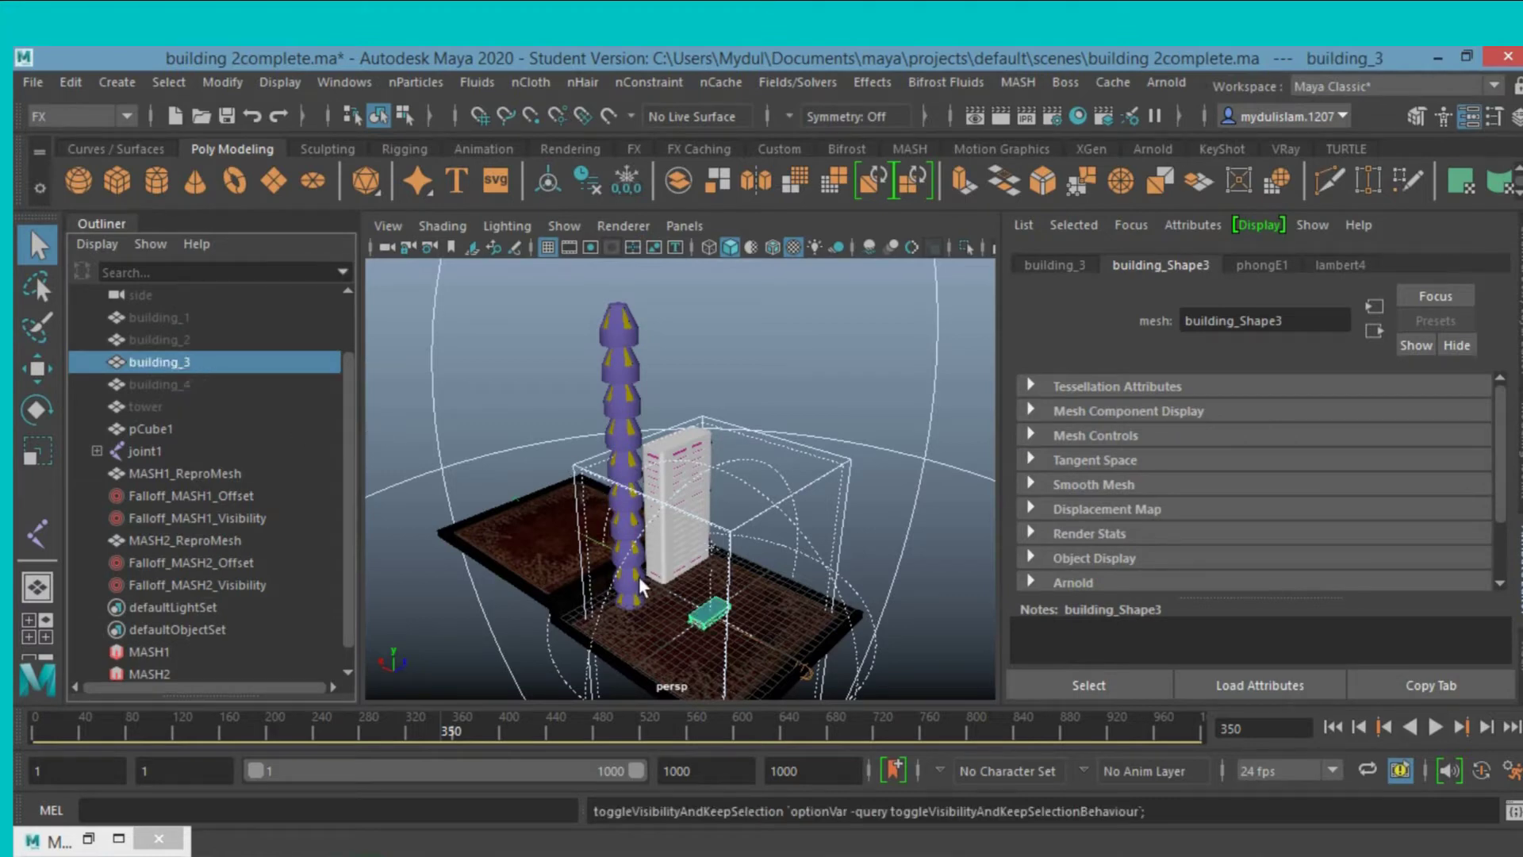
left_click_drag(637, 576, 706, 556, "alt")
middle_click_drag(706, 557, 703, 543, "alt")
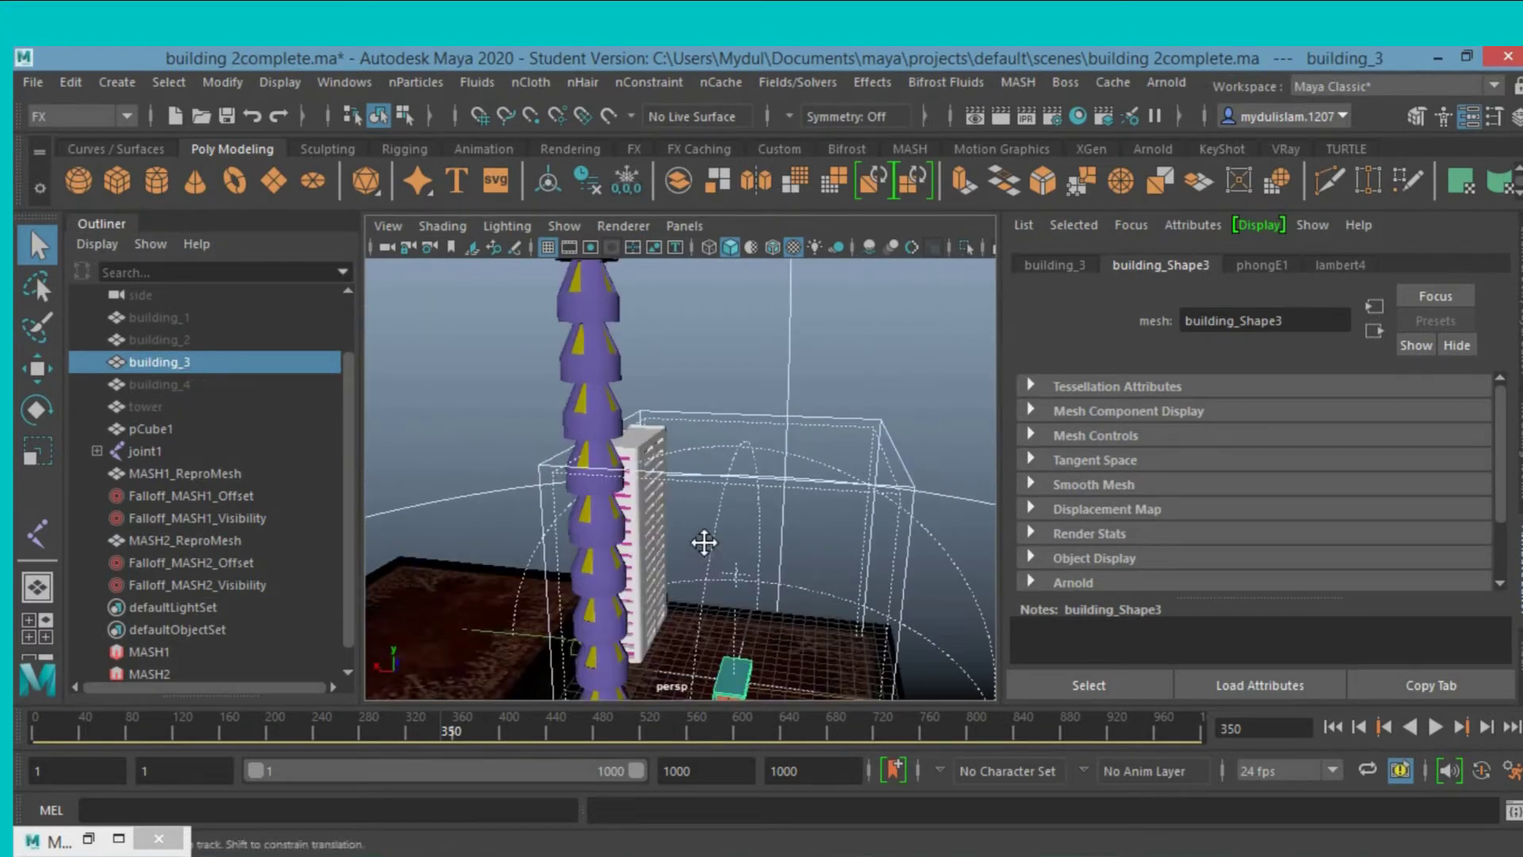
mouse_move(703, 543)
left_mouse_down("alt")
mouse_move(666, 425)
mouse_move(716, 448)
left_mouse_up("alt")
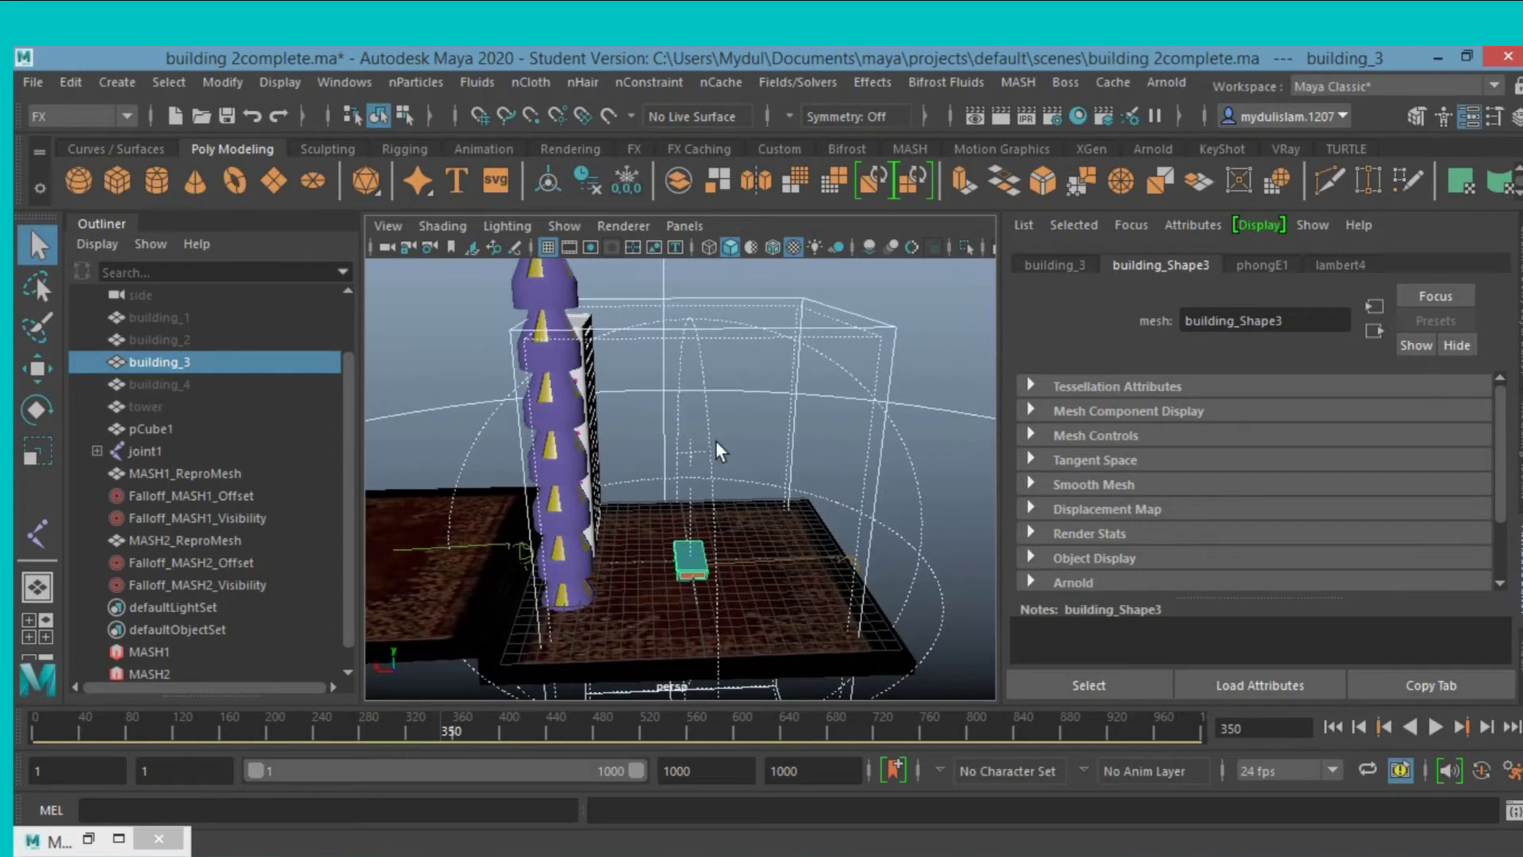
middle_click_drag(716, 441, 713, 409, "alt")
right_click_drag(706, 409, 701, 398, "alt")
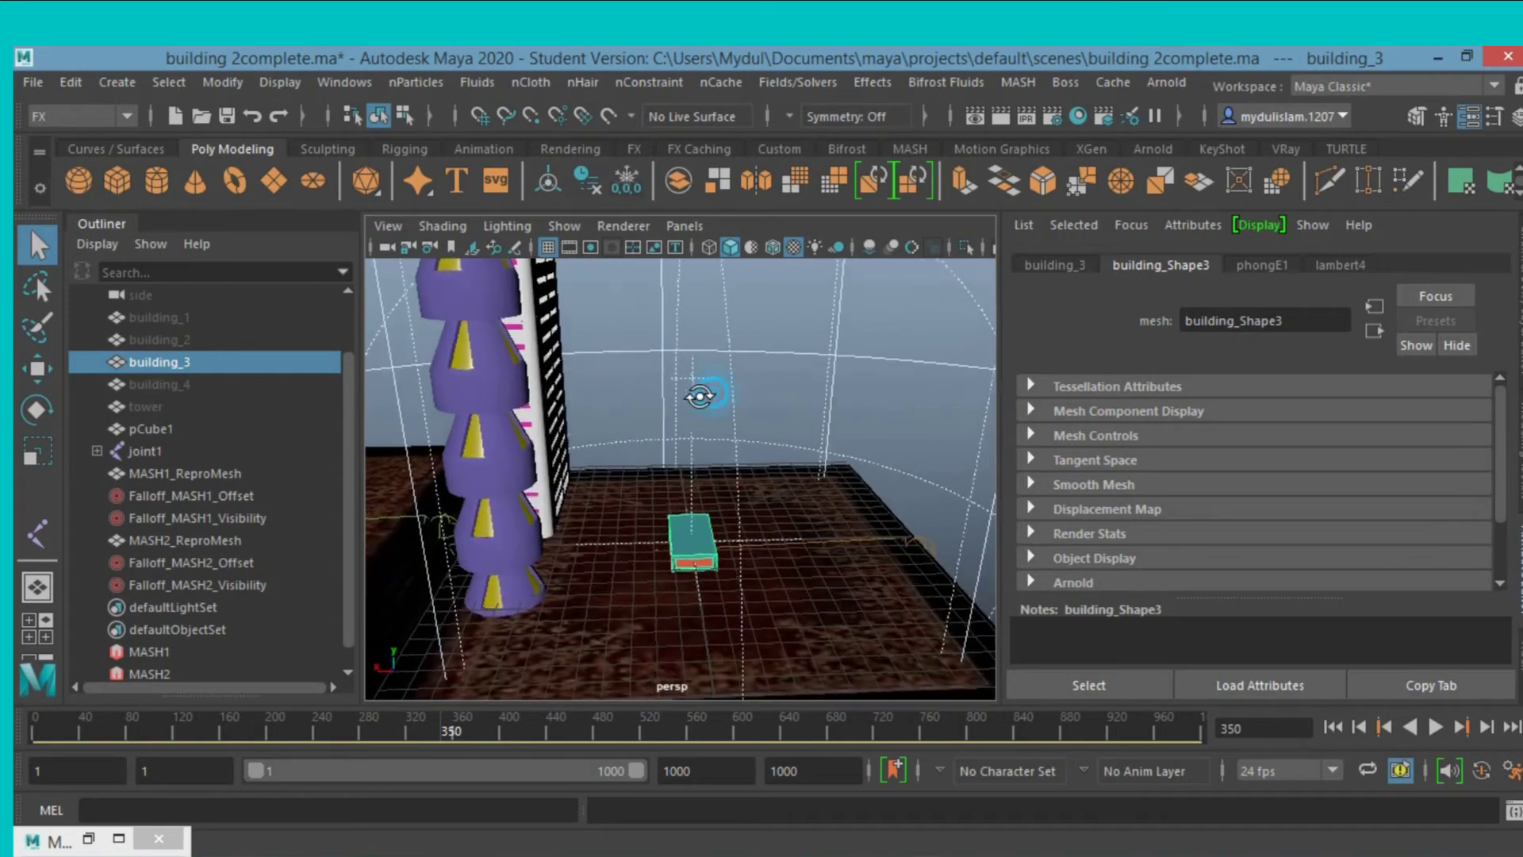
left_click_drag(703, 394, 656, 389, "alt")
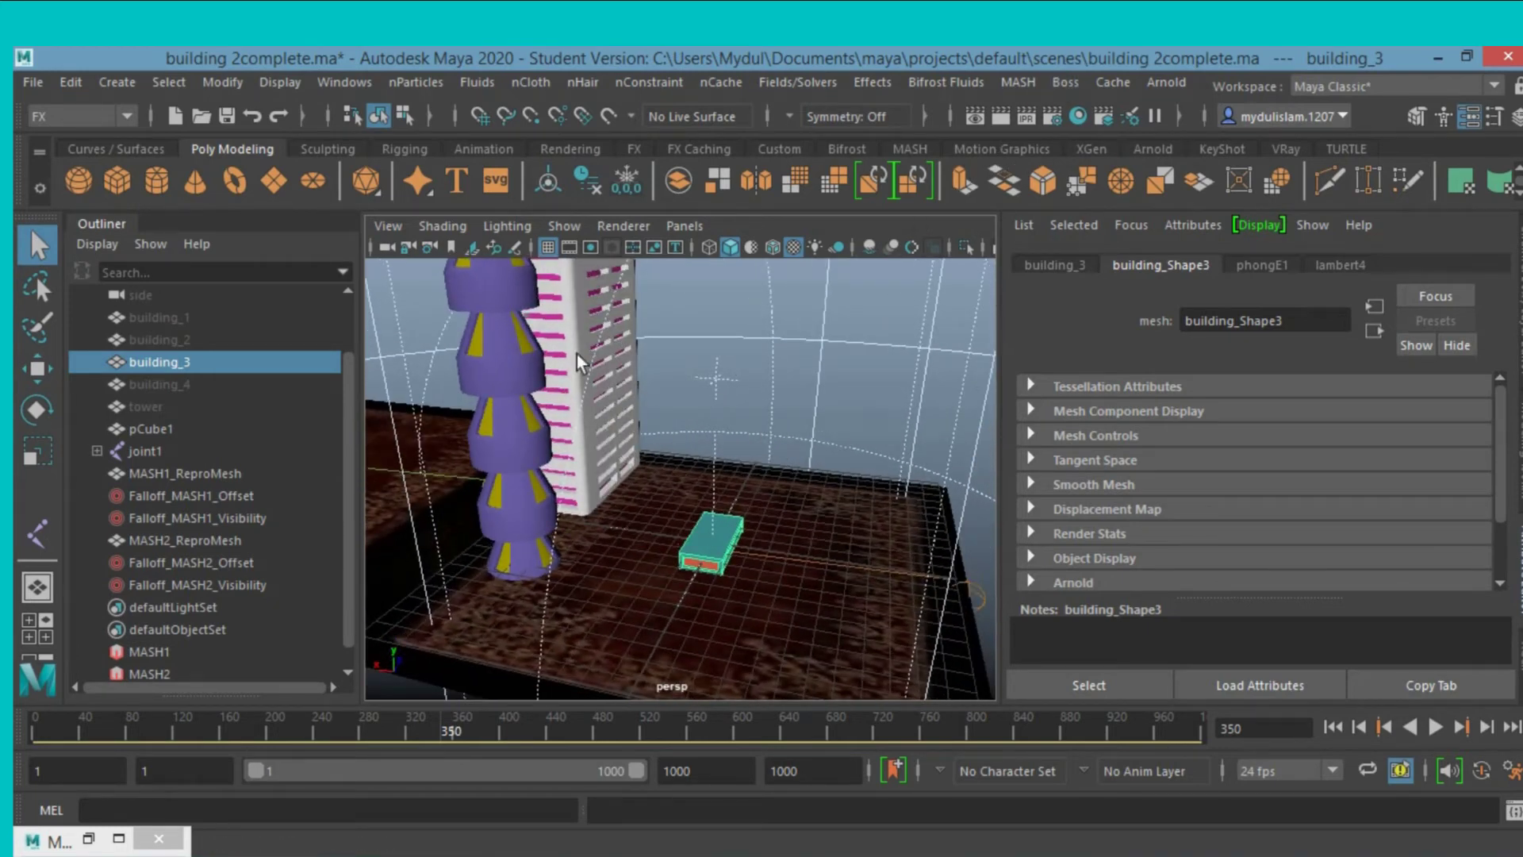
left_click(1017, 83)
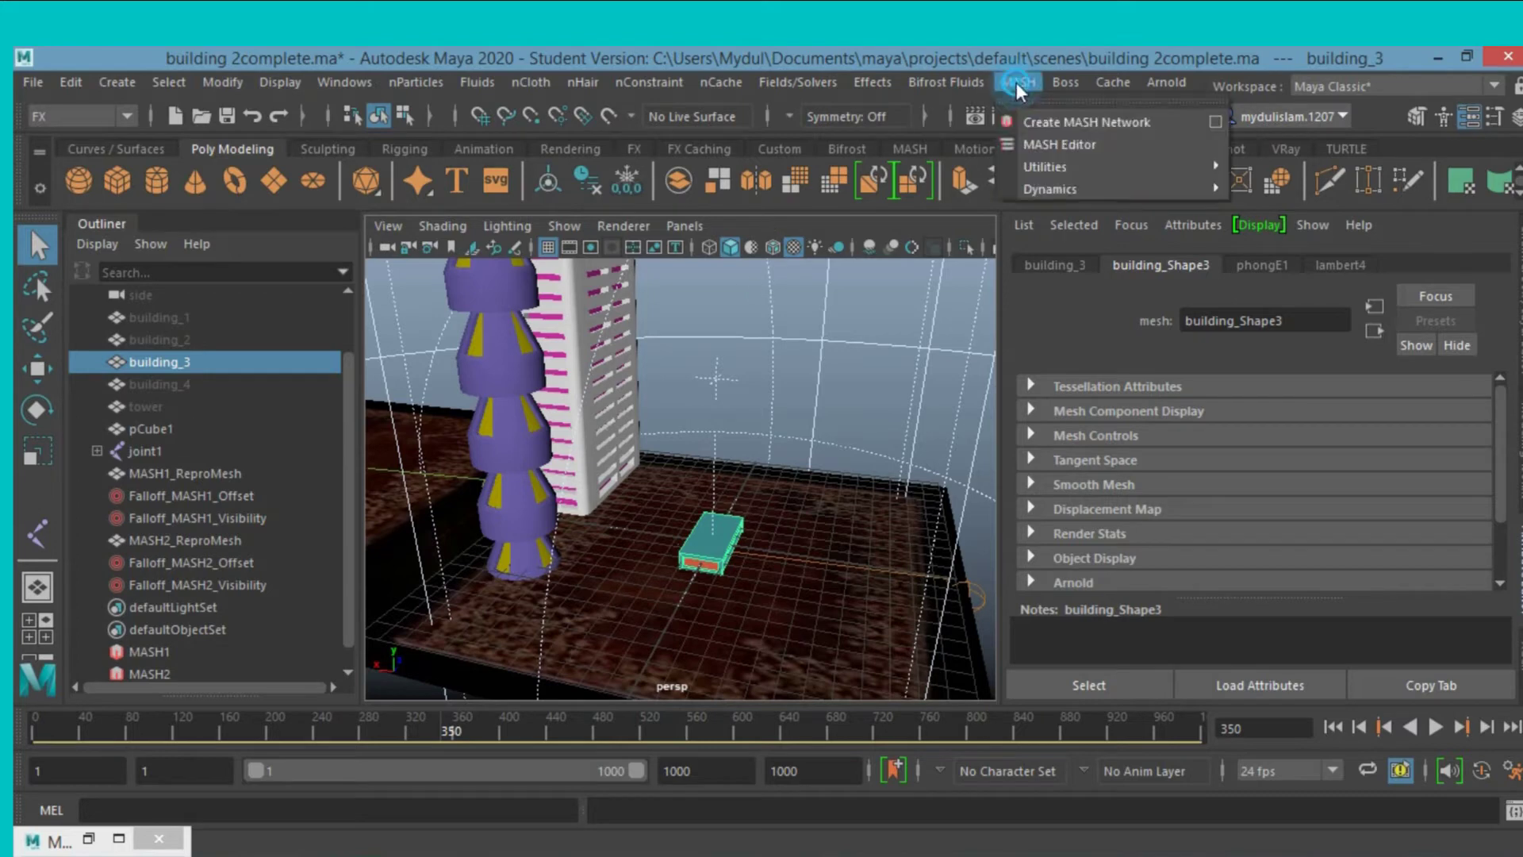
left_click(1039, 121)
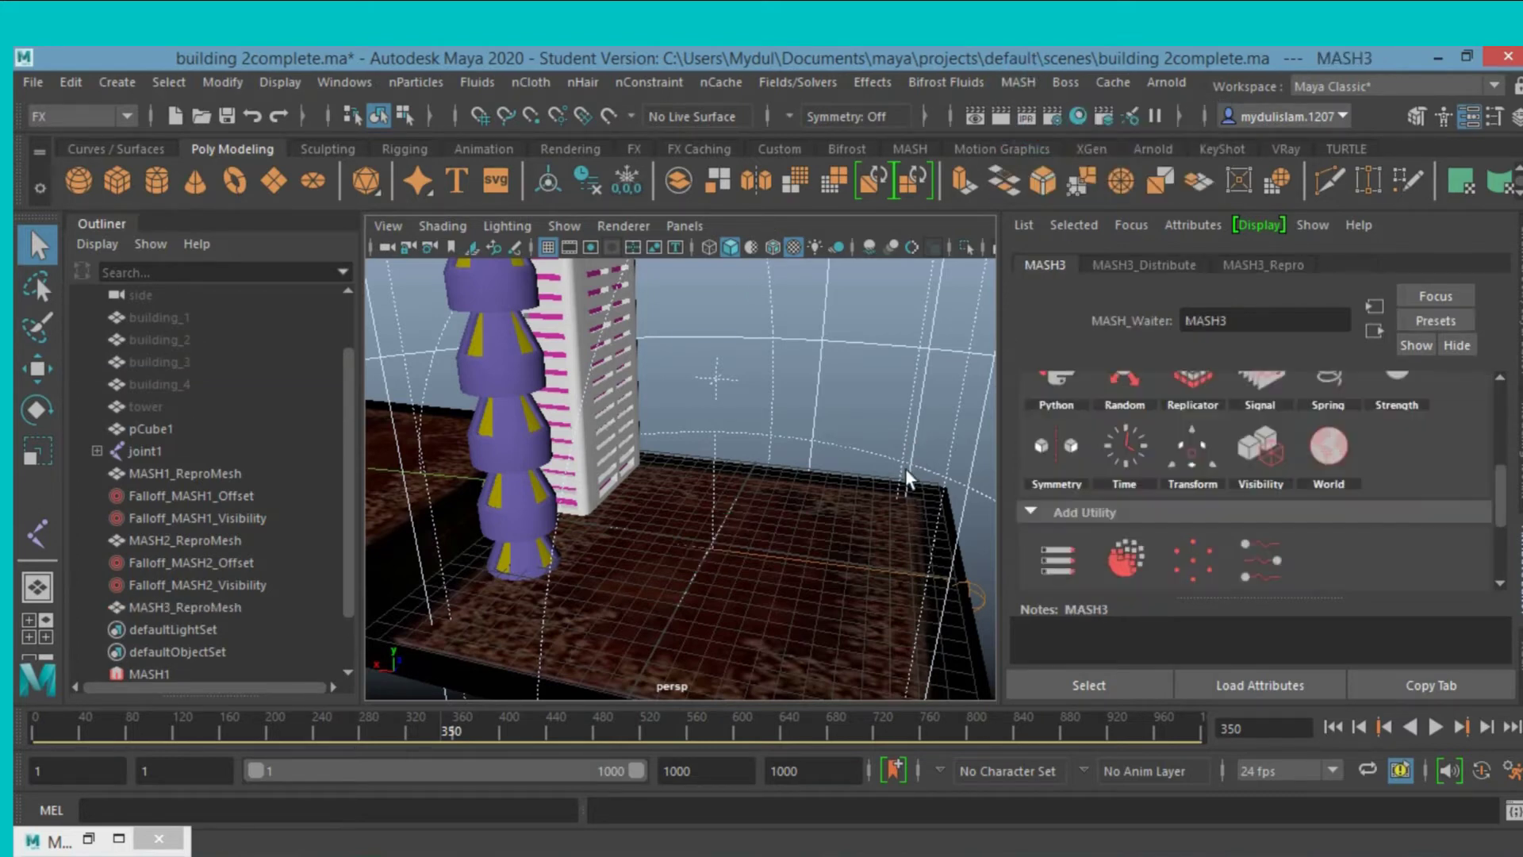
left_click(1144, 263)
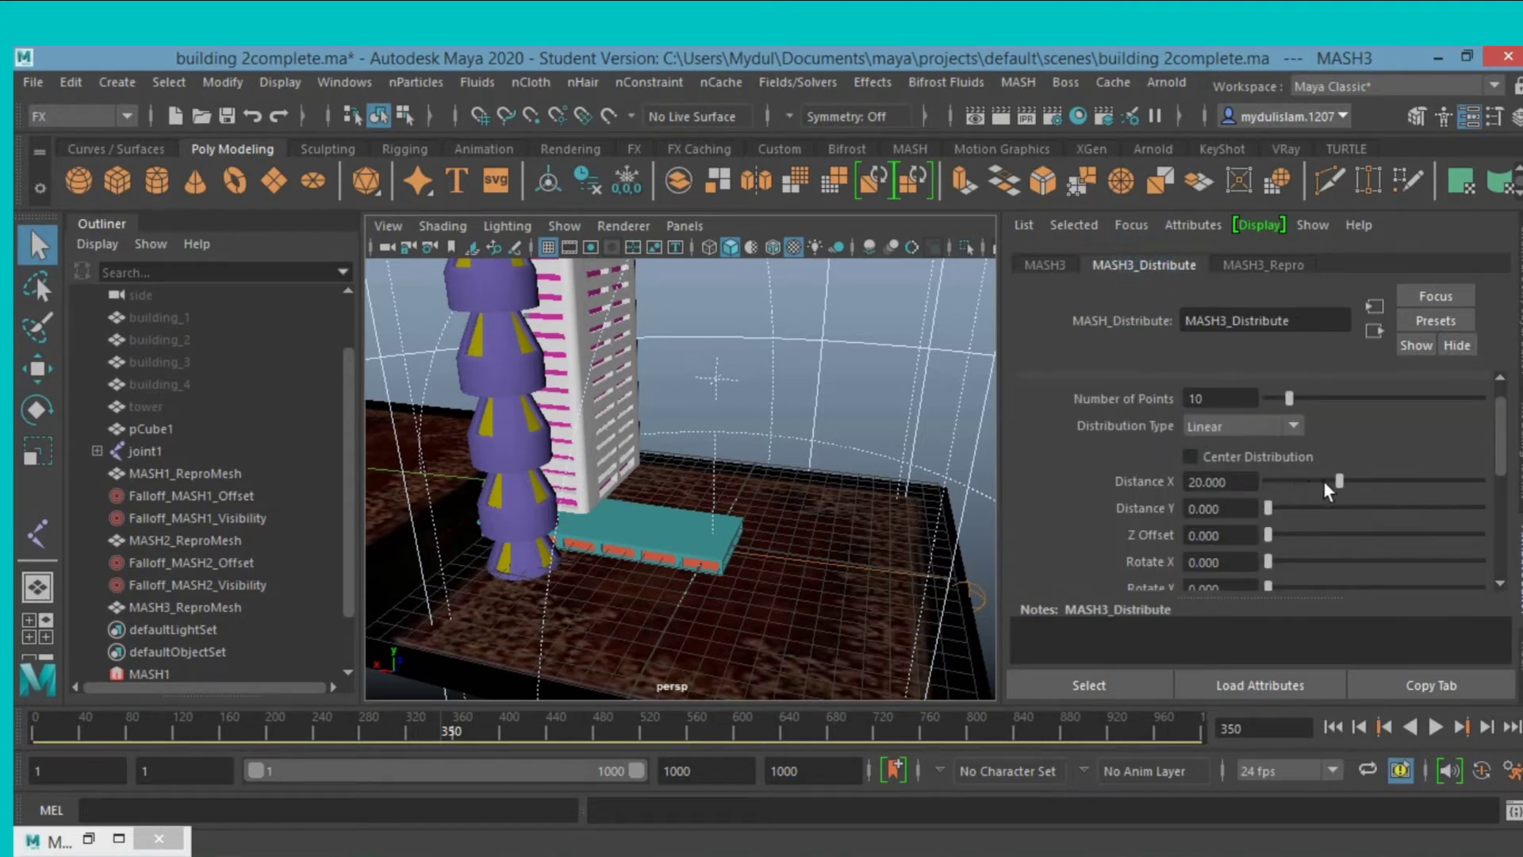
mouse_move(1339, 480)
left_mouse_down()
mouse_move(1257, 501)
mouse_move(1315, 521)
left_mouse_up()
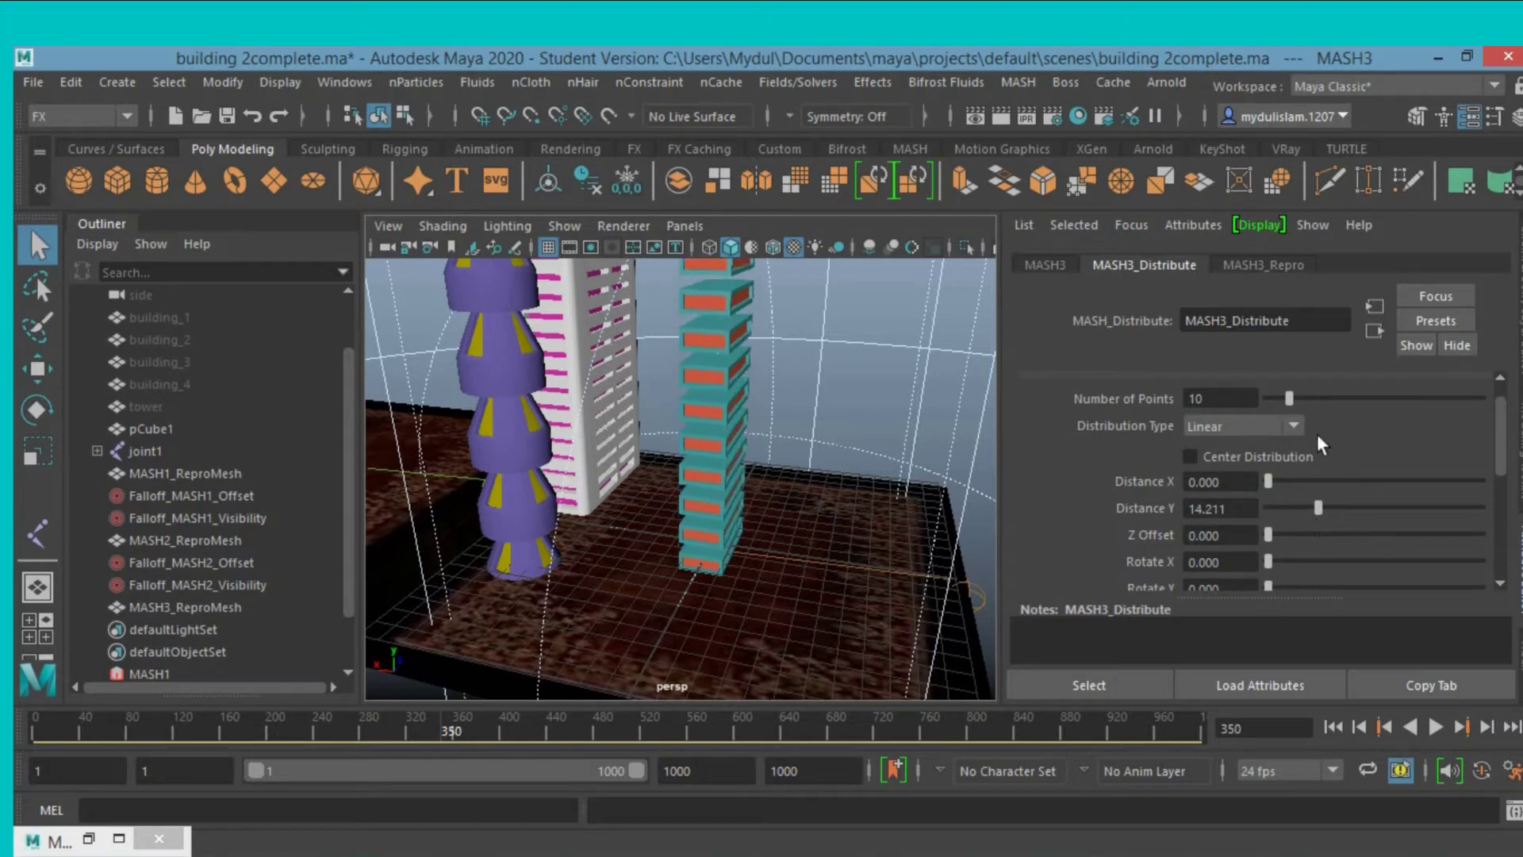
left_click_drag(1291, 405, 1296, 406)
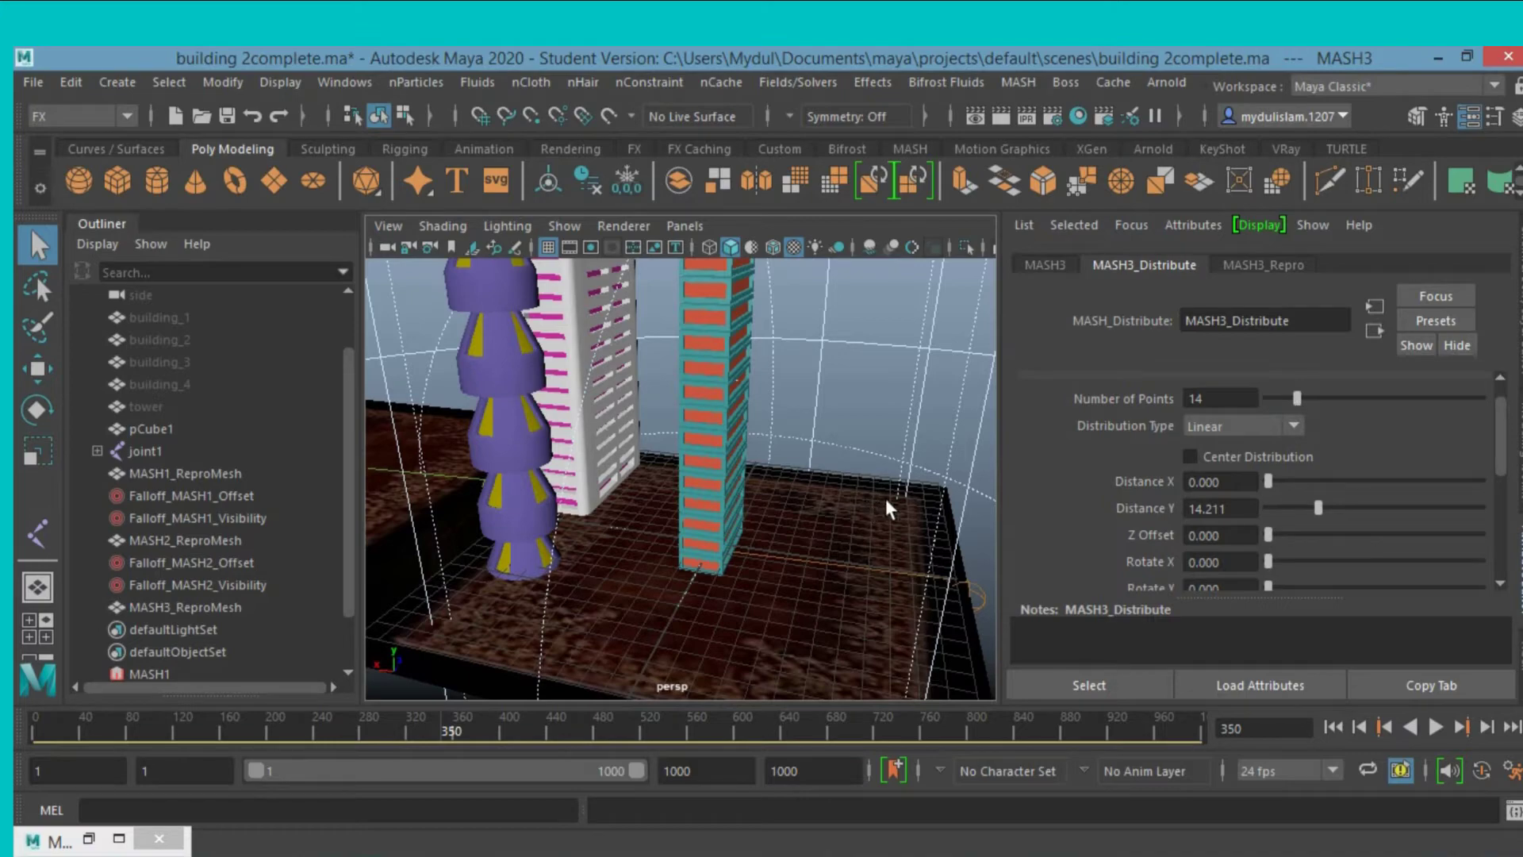
mouse_move(885, 498)
left_mouse_down("alt")
mouse_move(788, 502)
mouse_move(684, 473)
left_mouse_up("alt")
left_click_drag(657, 467, 665, 474, "alt")
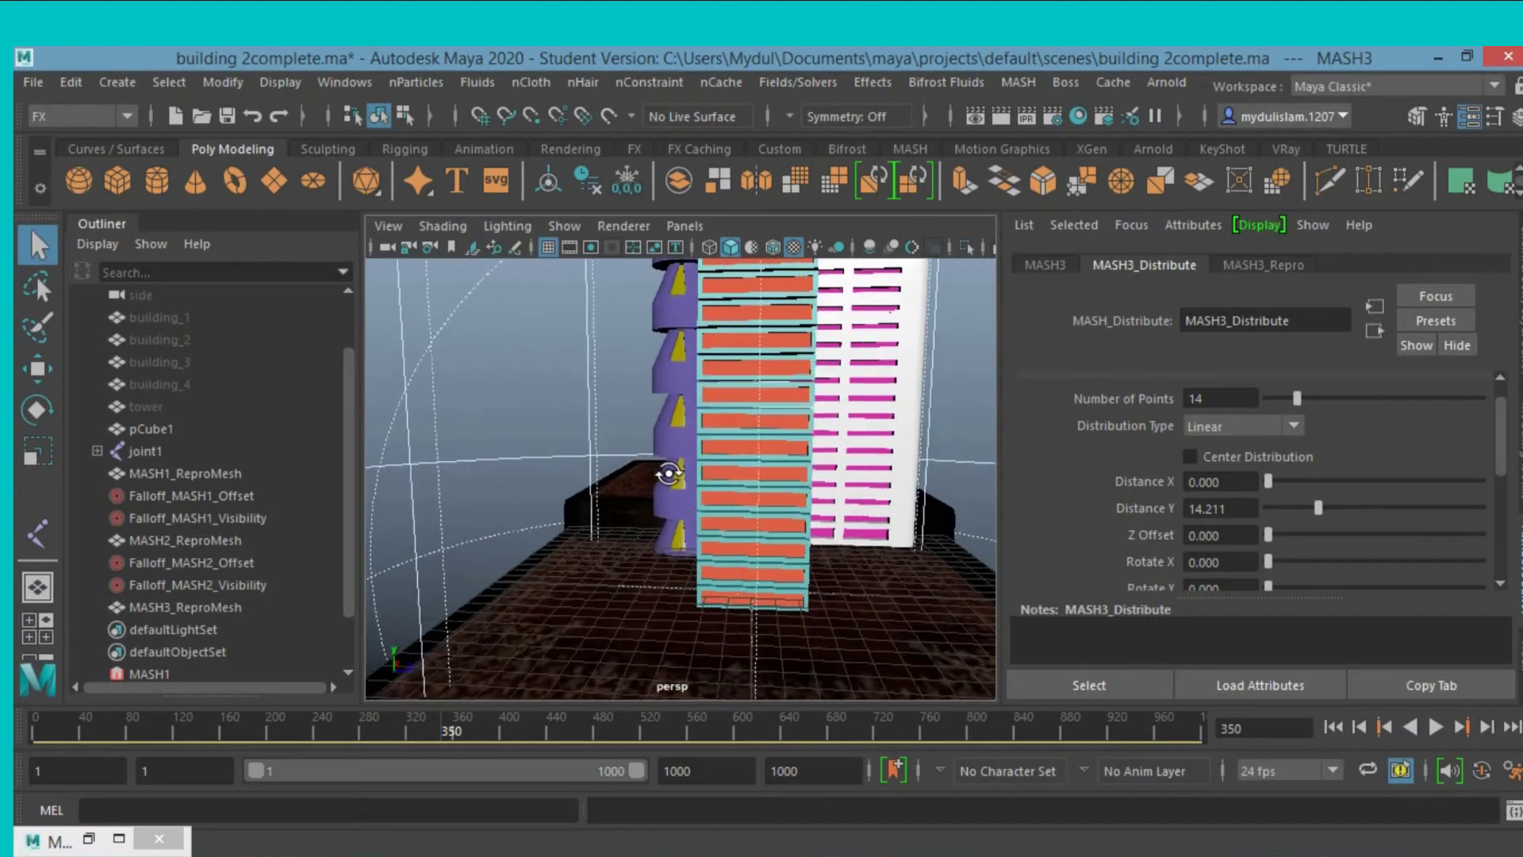
scroll(665, 475, "up", 3)
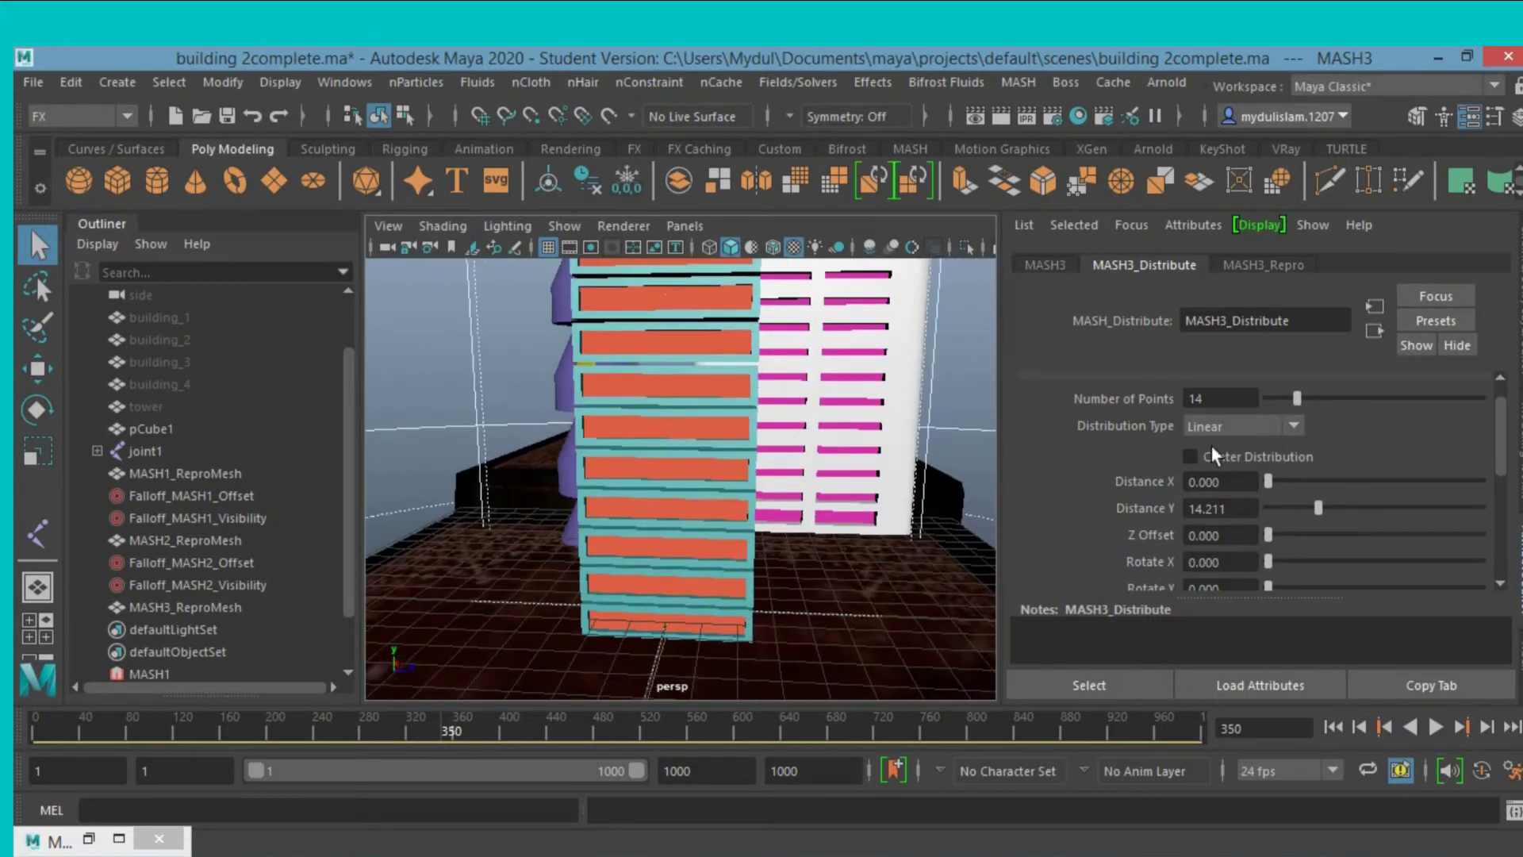
left_click_drag(1302, 398, 1301, 398)
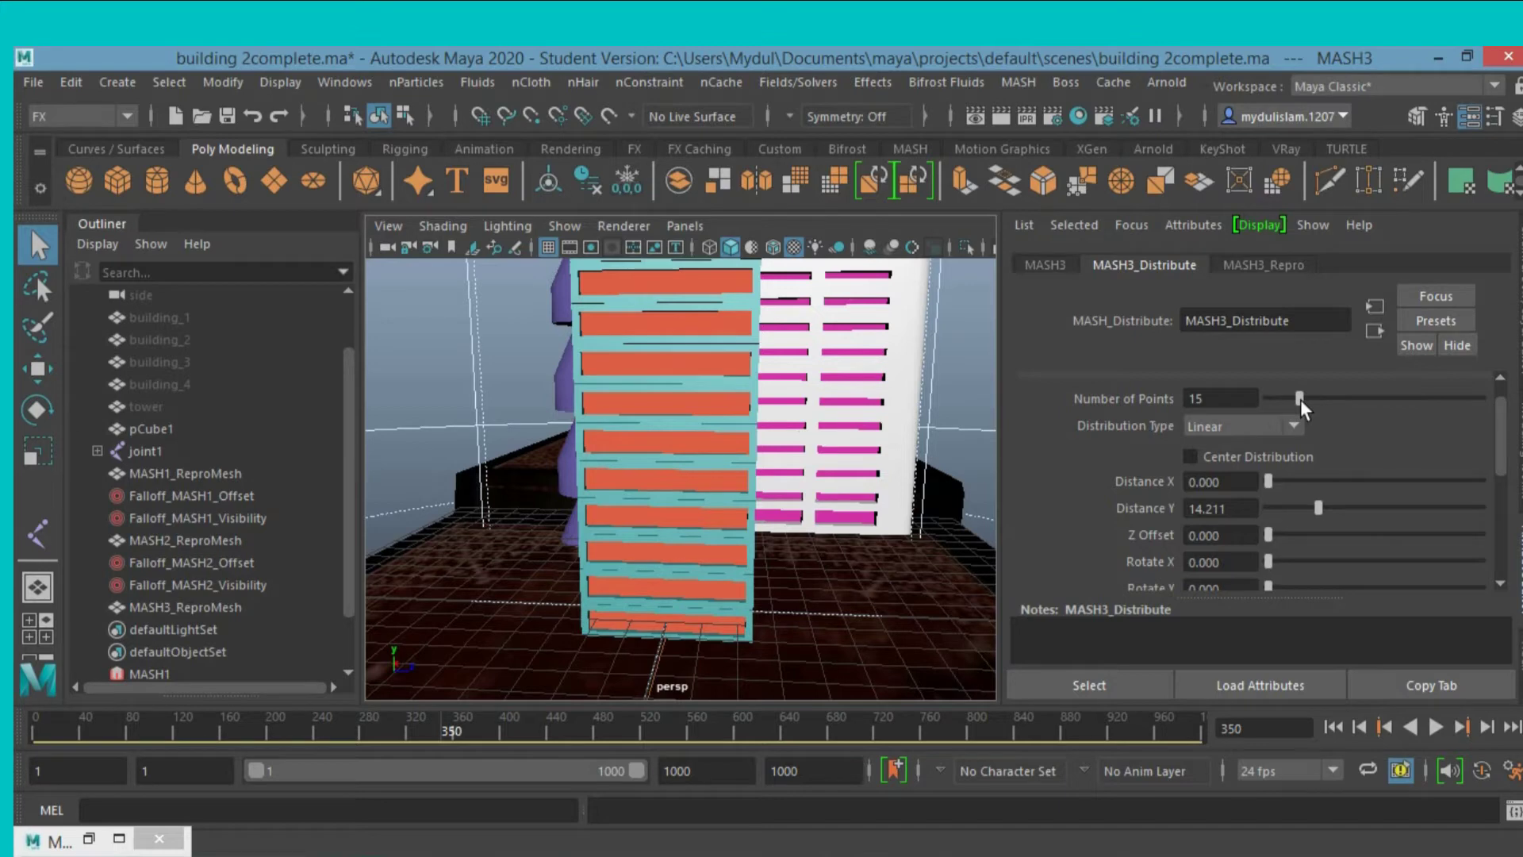
left_click_drag(1239, 508, 1175, 509)
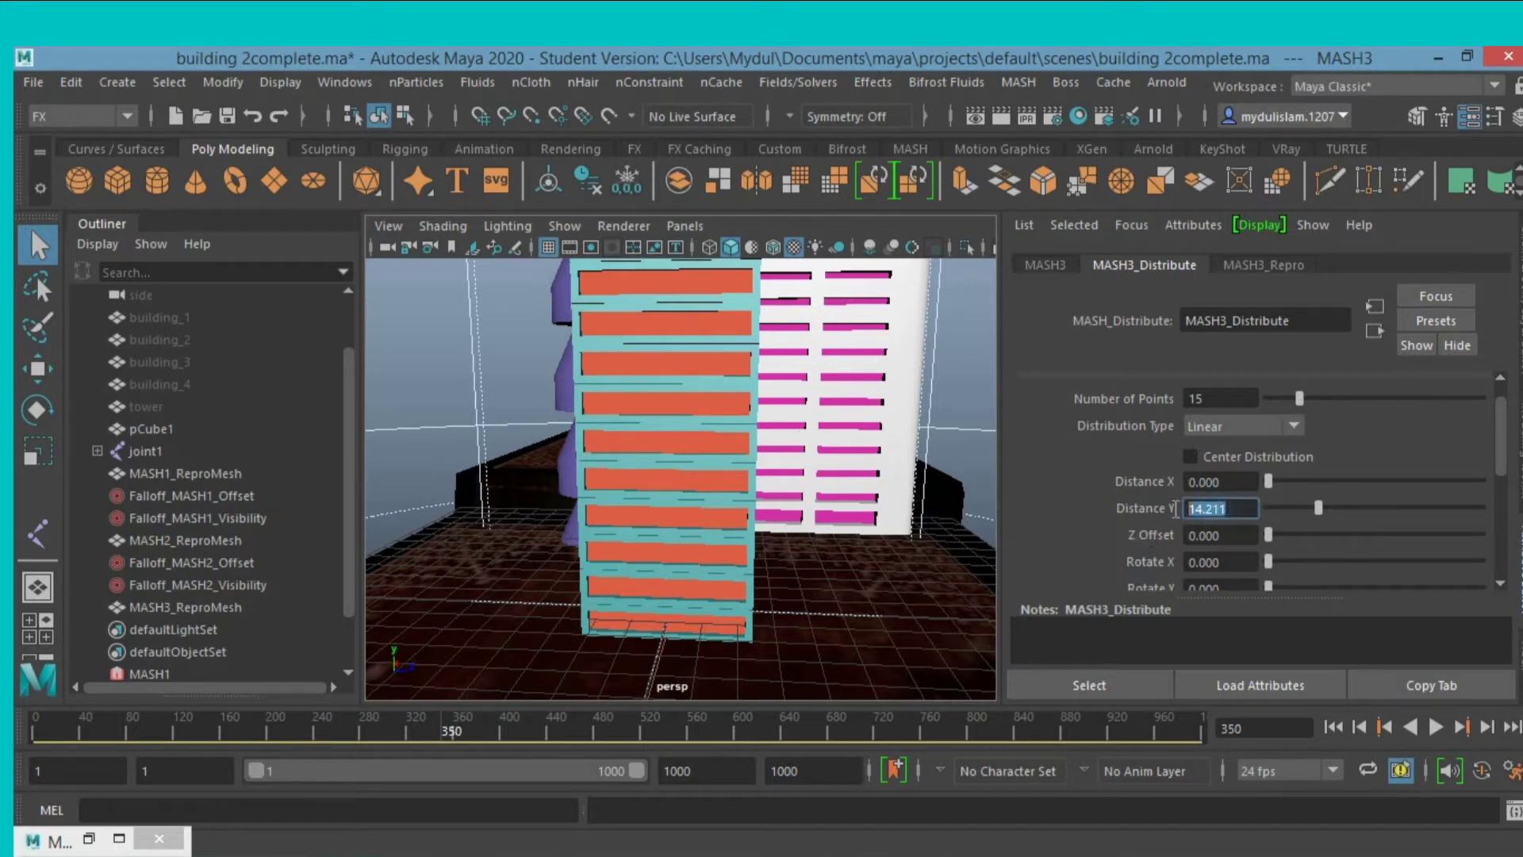
type("14")
key("Return")
scroll(852, 531, "down", 2)
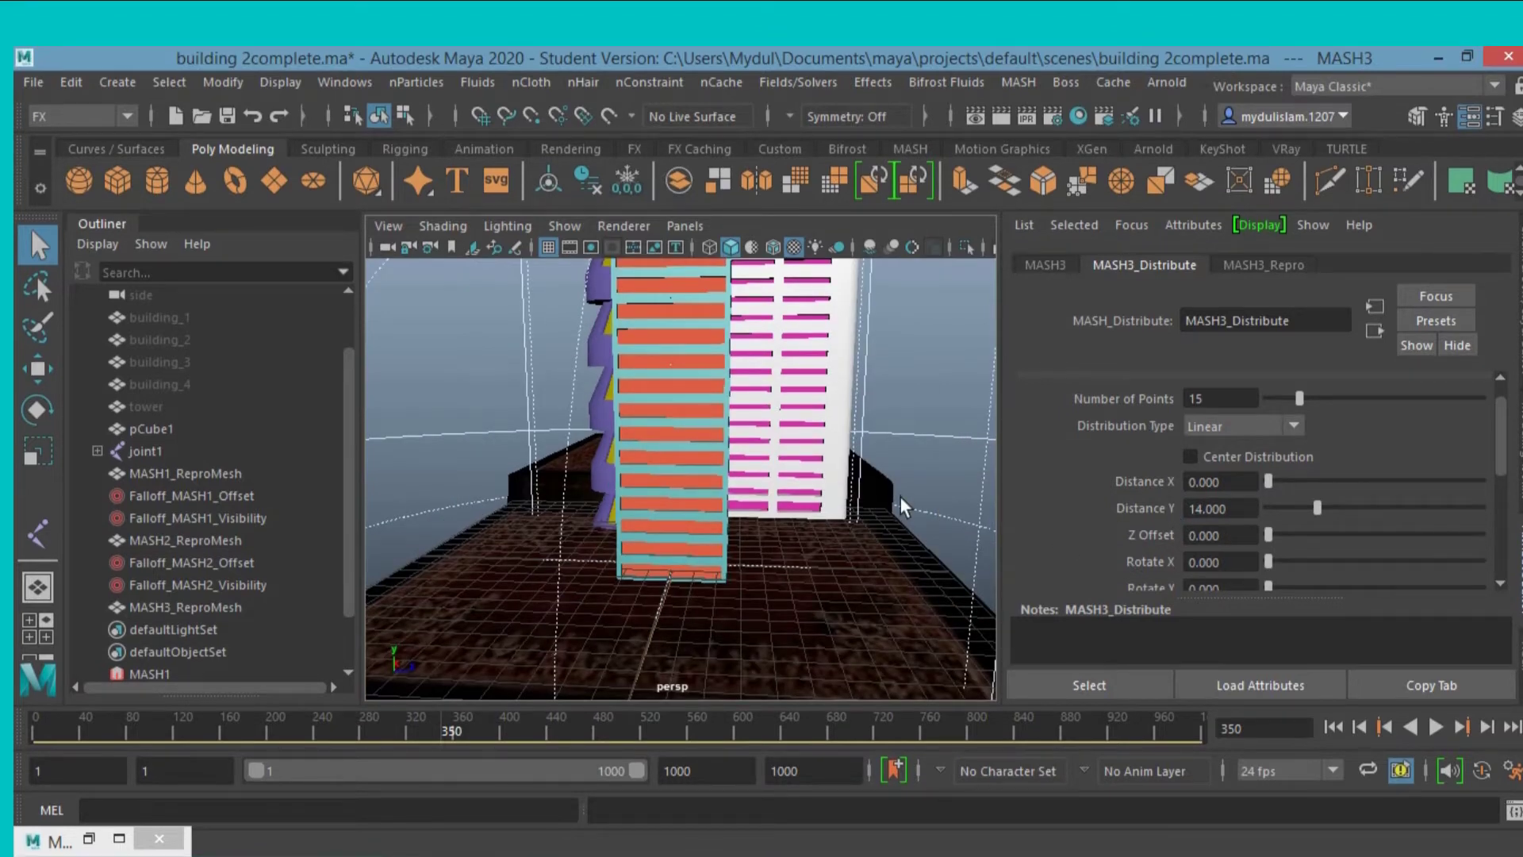
scroll(702, 517, "down", 2)
left_click_drag(703, 517, 830, 521, "alt")
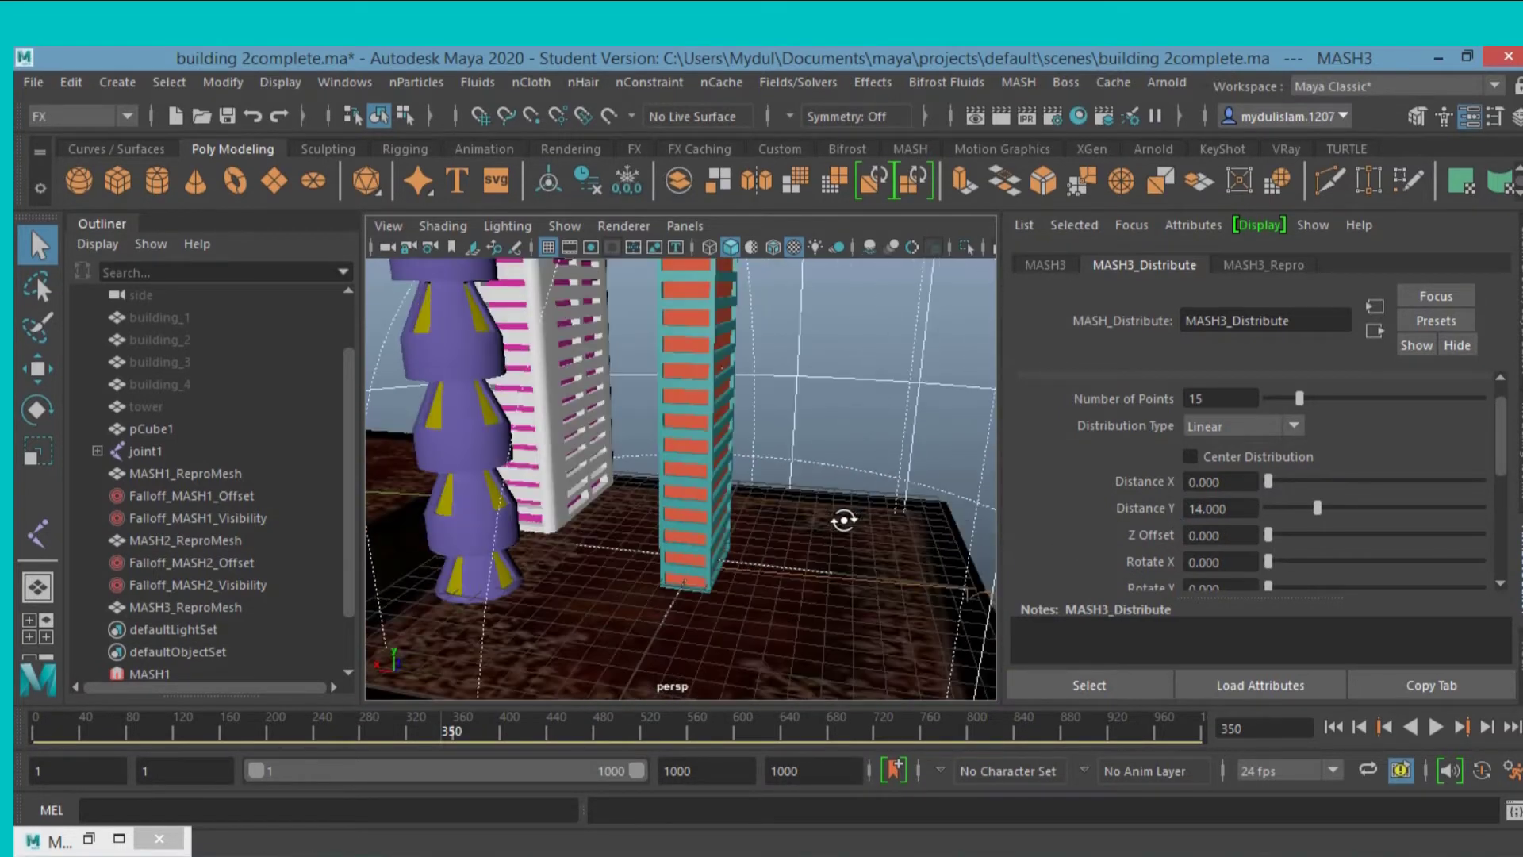
middle_click_drag(831, 521, 817, 538, "alt")
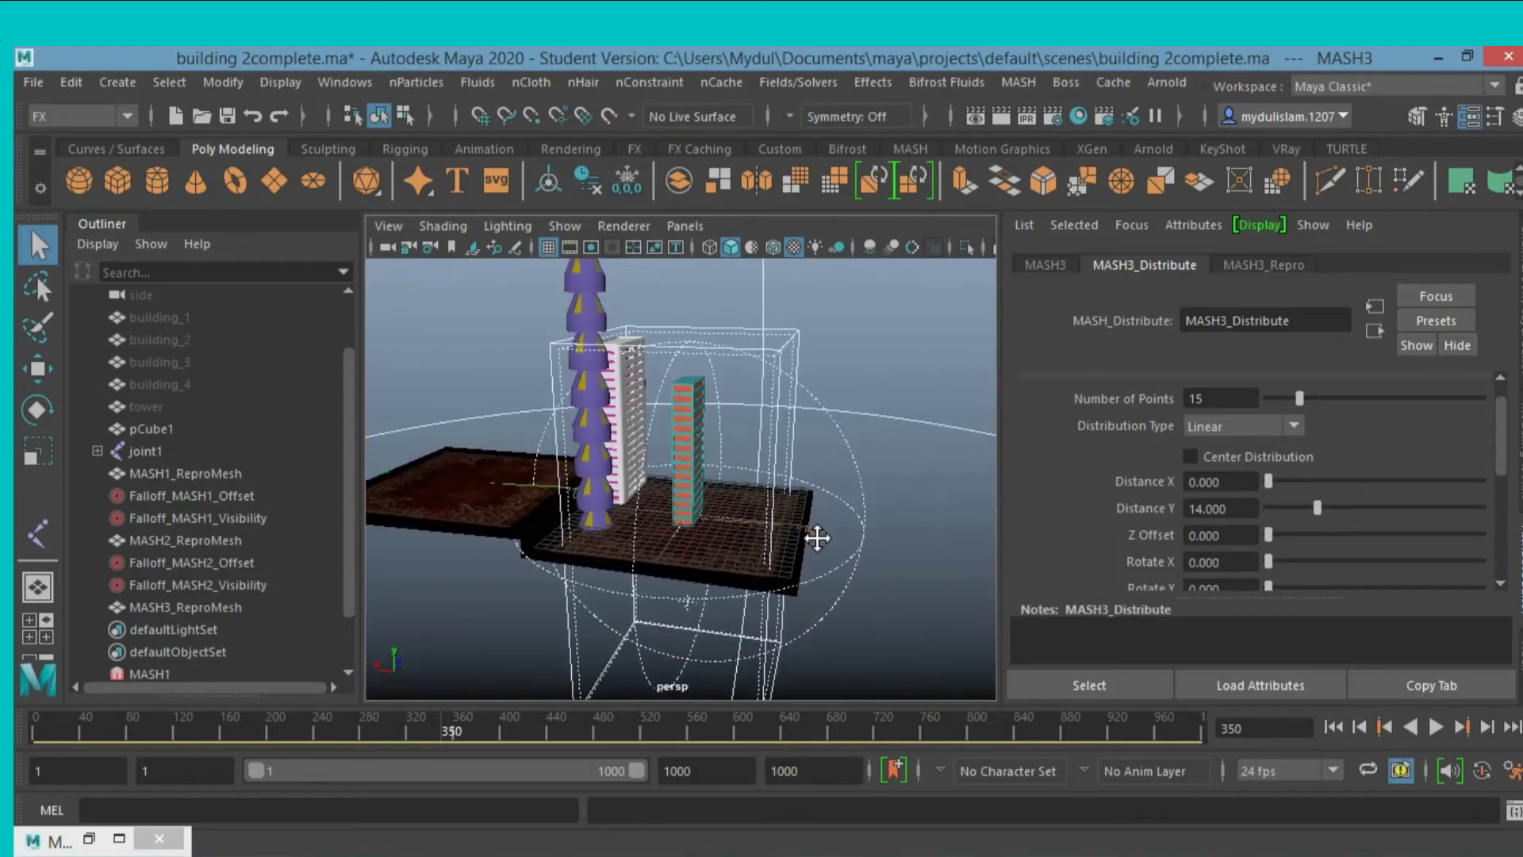
left_click_drag(817, 538, 811, 549, "alt")
scroll(812, 547, "up", 3)
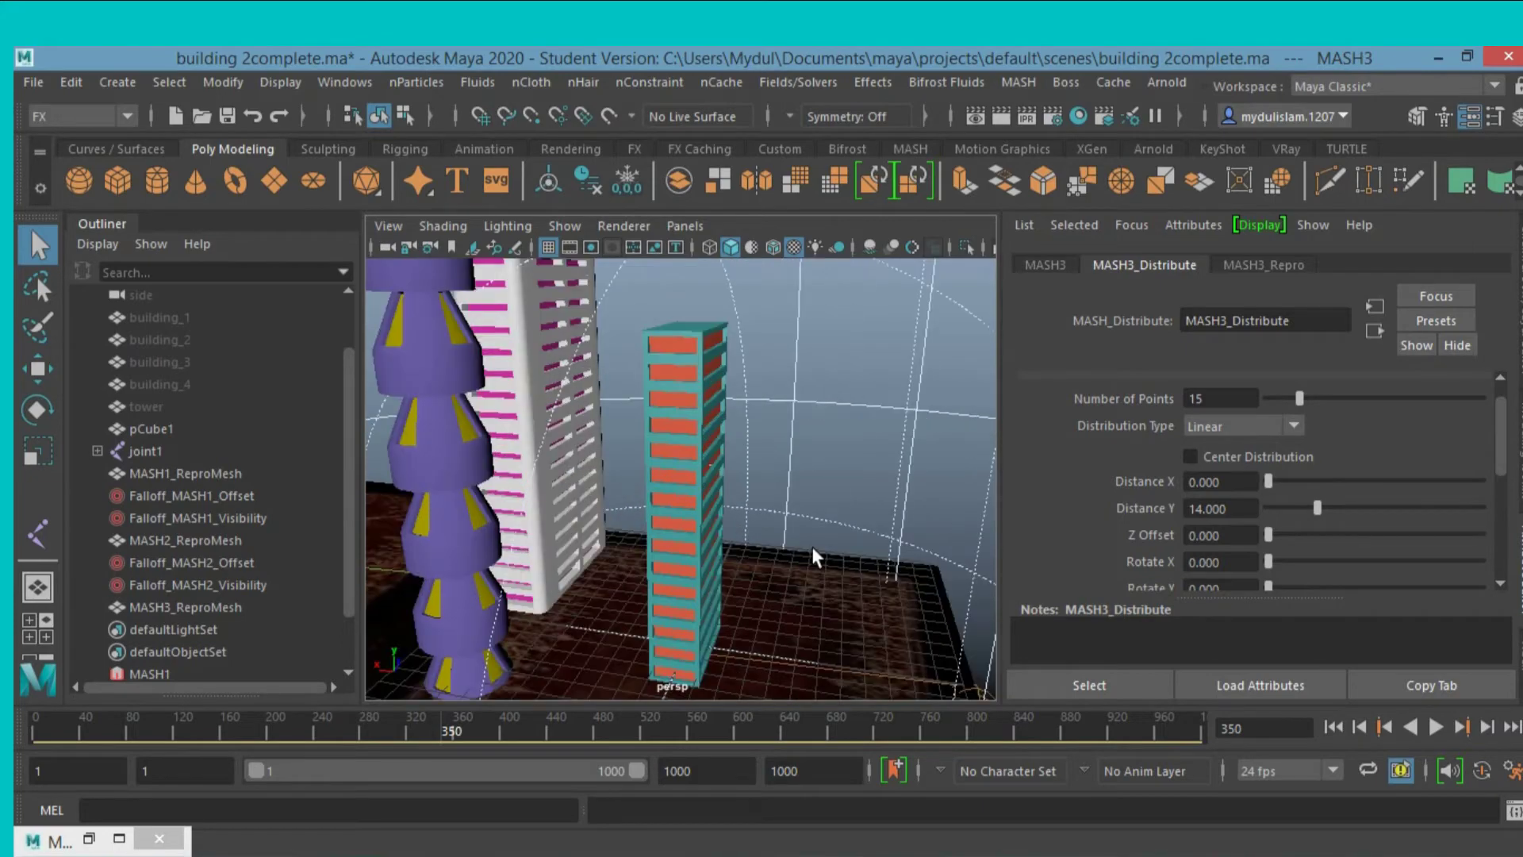
scroll(811, 545, "up", 2)
scroll(826, 540, "down", 3)
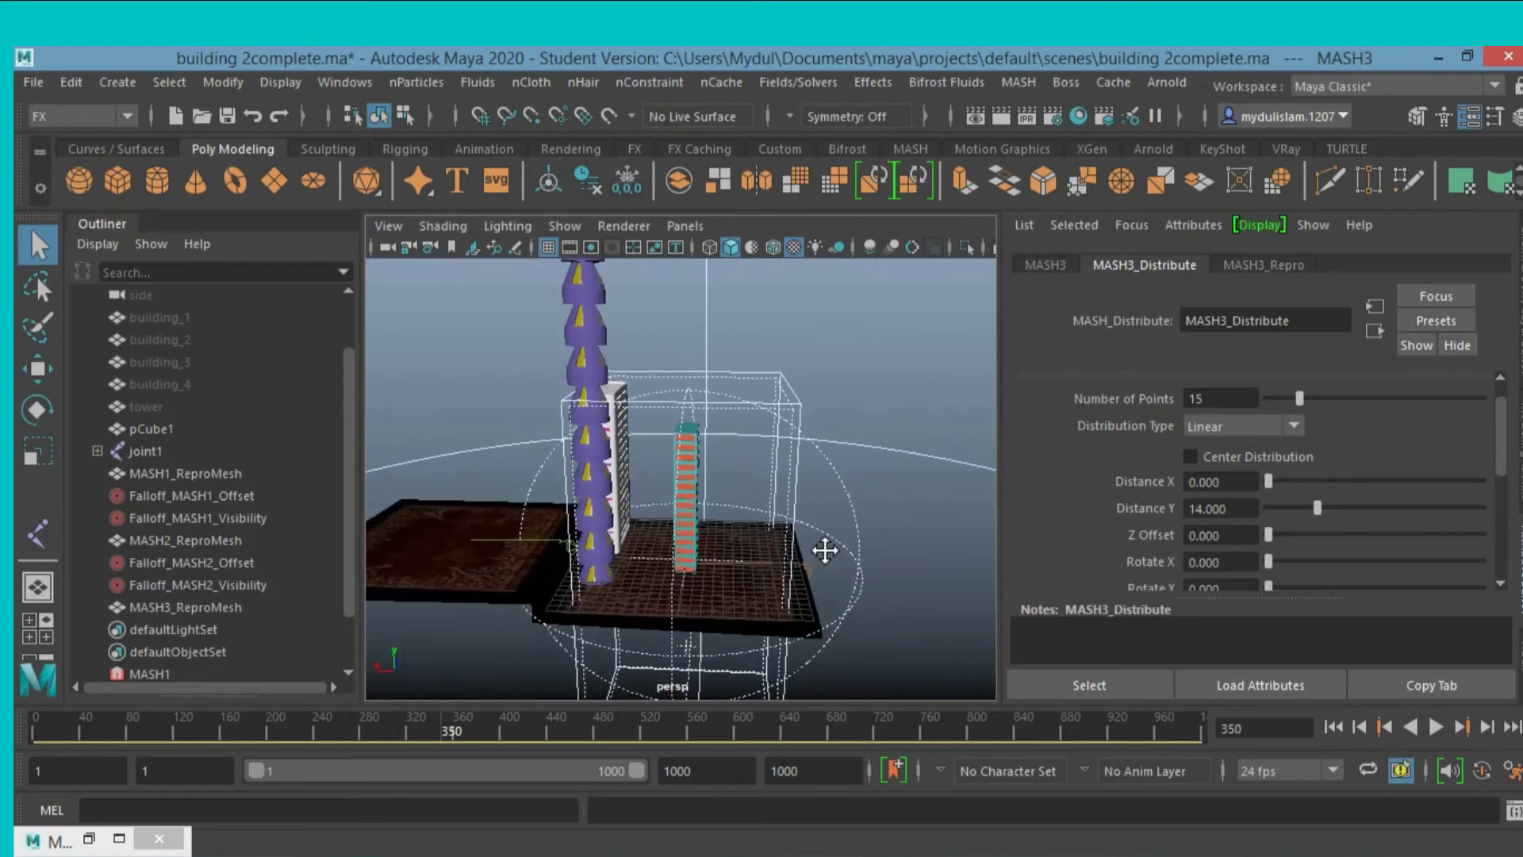
scroll(823, 544, "up", 2)
scroll(818, 525, "up", 2)
left_click_drag(819, 525, 763, 536, "alt")
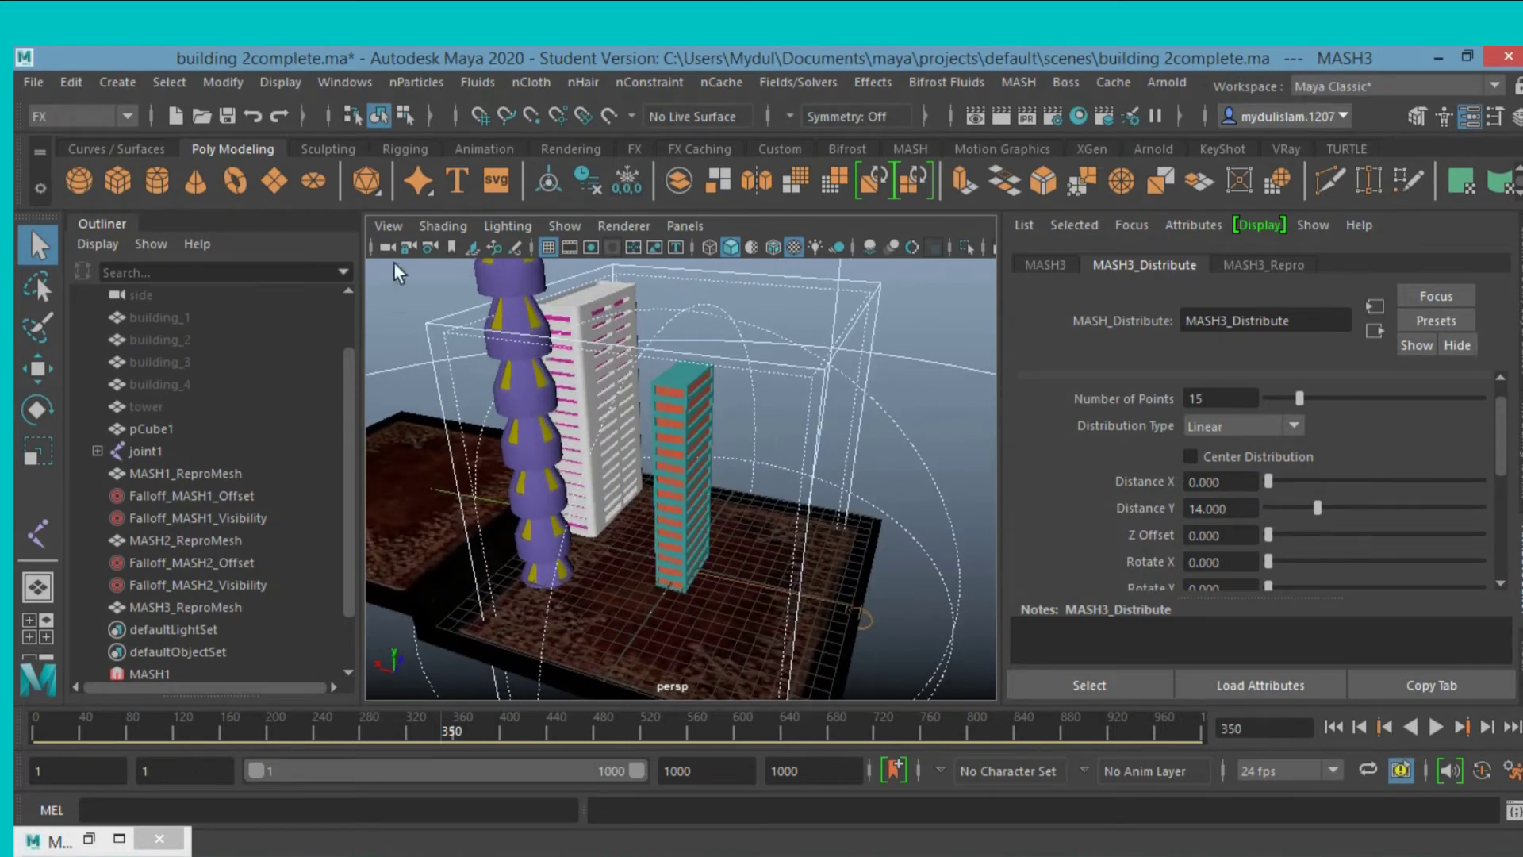
Turn off the viewport floor grid and select the MASH3 network.
left_click(549, 249)
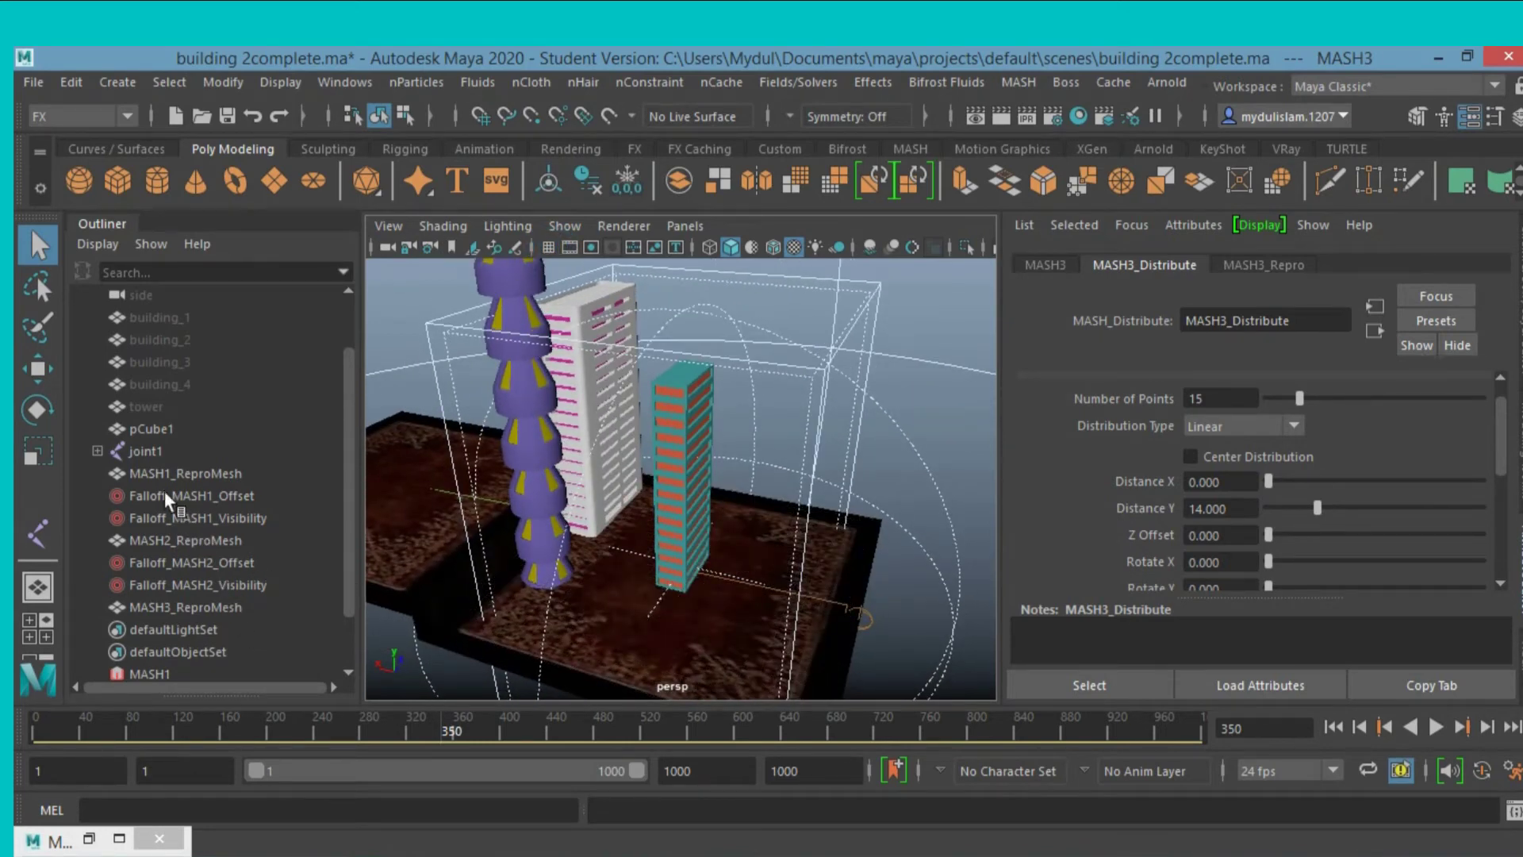
scroll(160, 641, "down", 1)
left_click(161, 649)
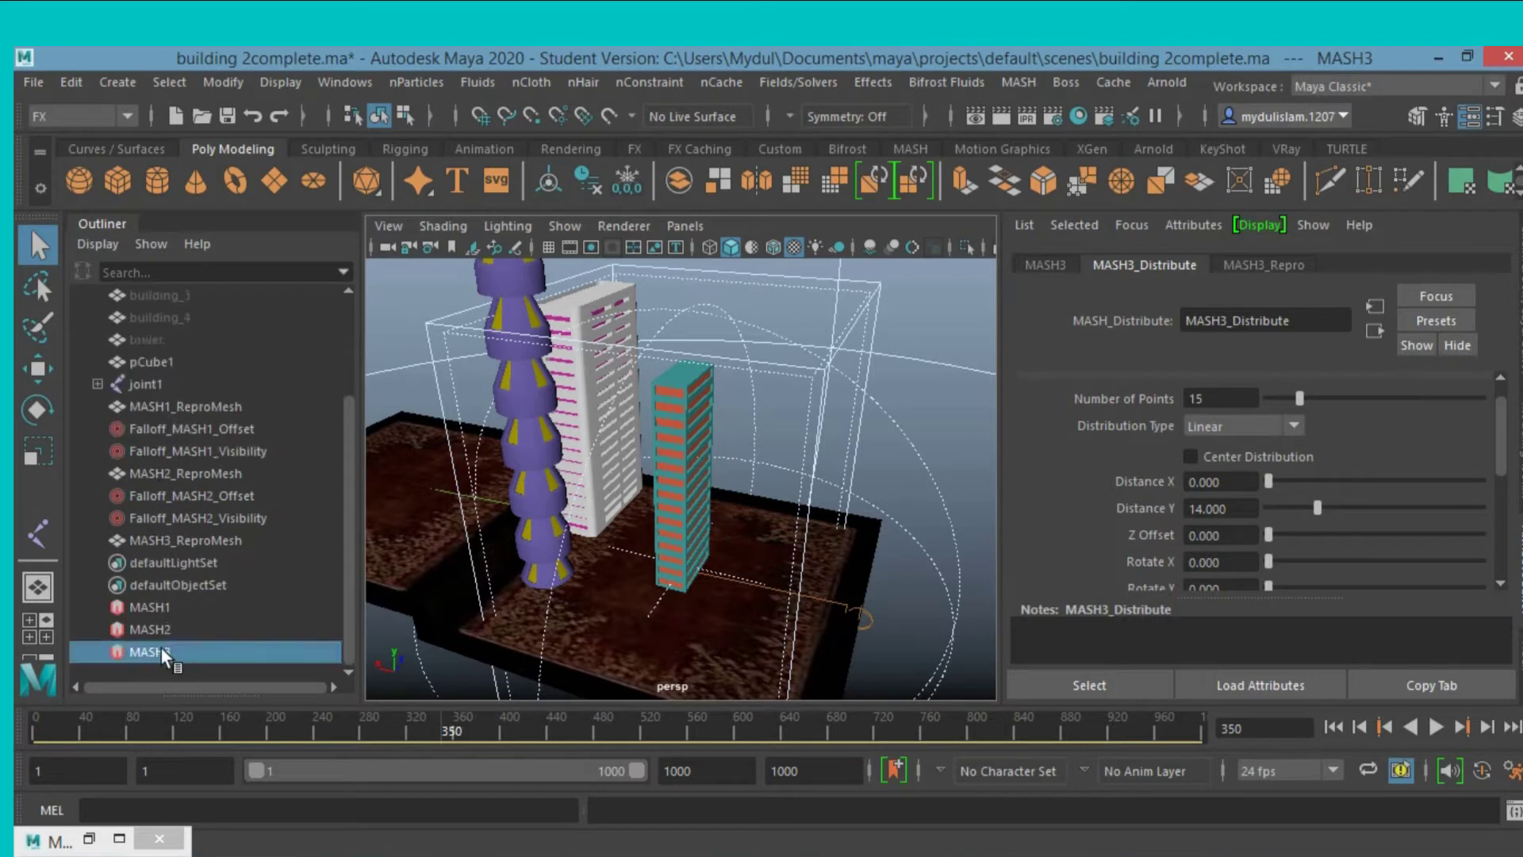
Hide the MASH1 and MASH2 offset and visibility falloffs.
left_click(165, 426)
key("h")
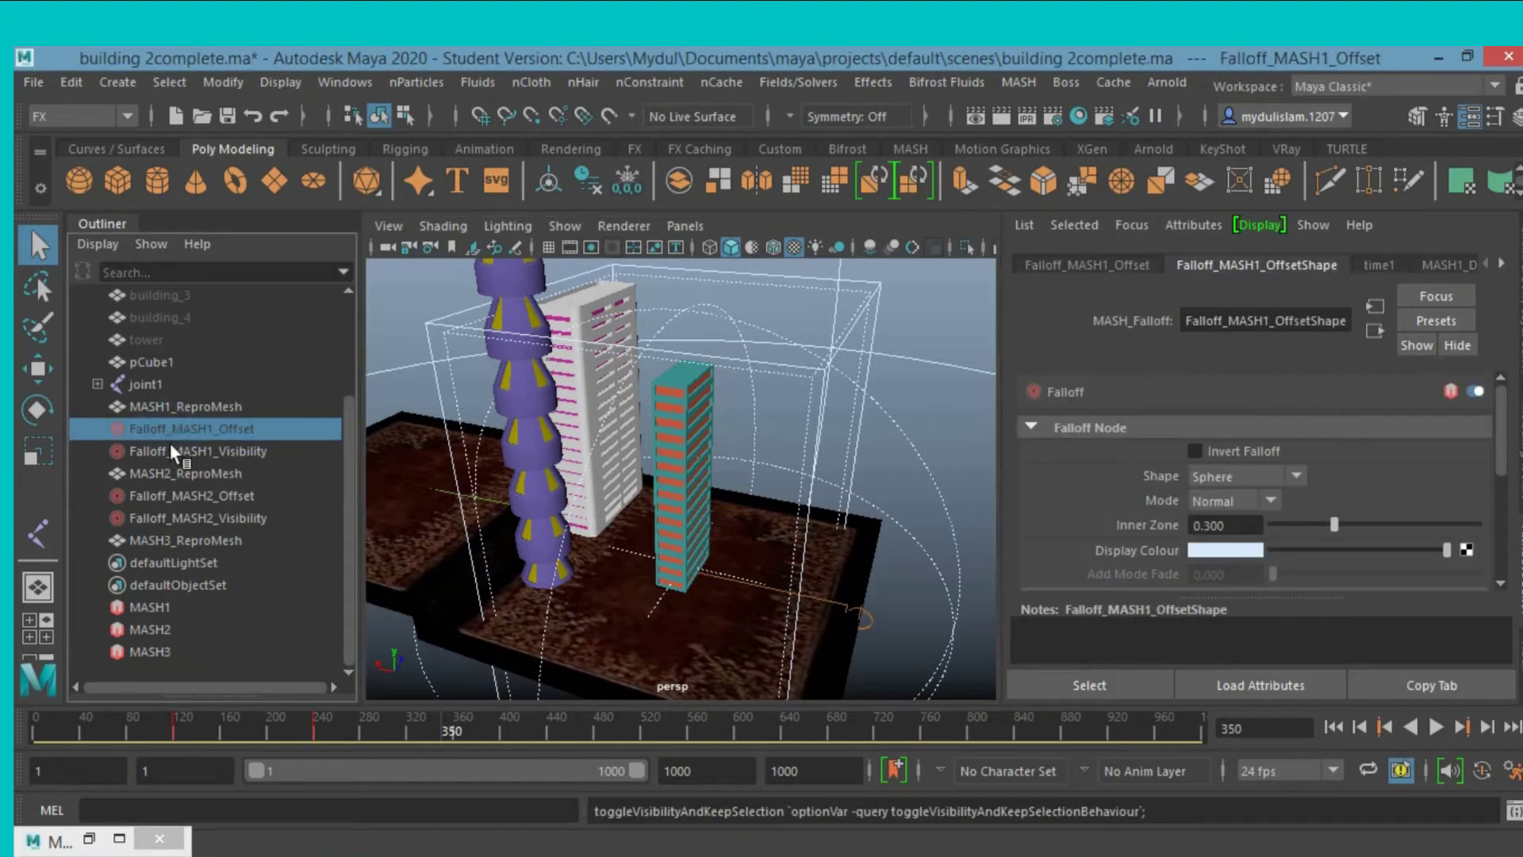
left_click(170, 449)
key("h")
left_click(189, 492)
key("h")
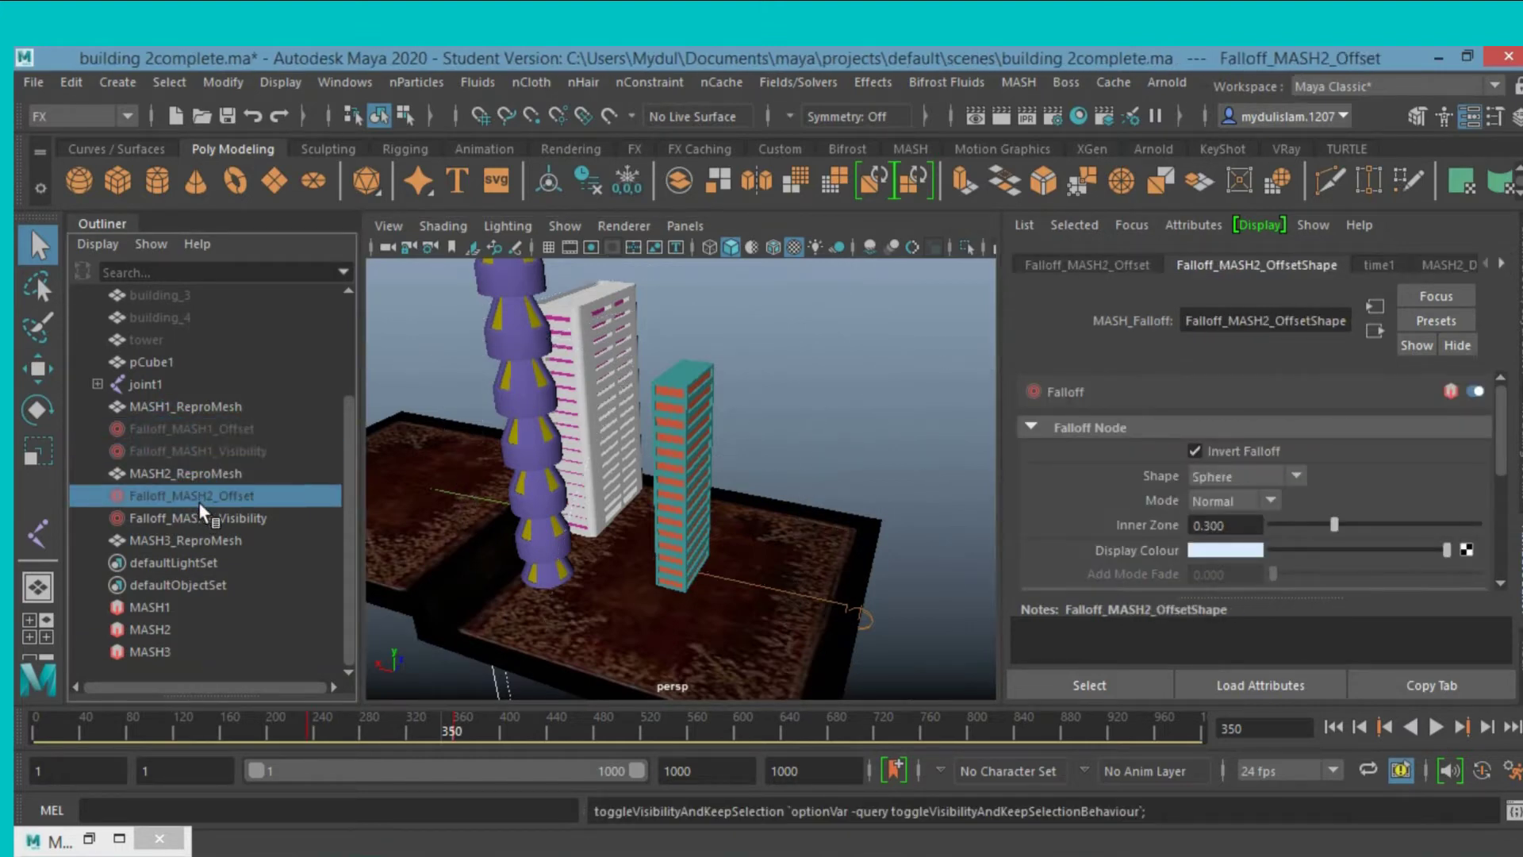
left_click(208, 517)
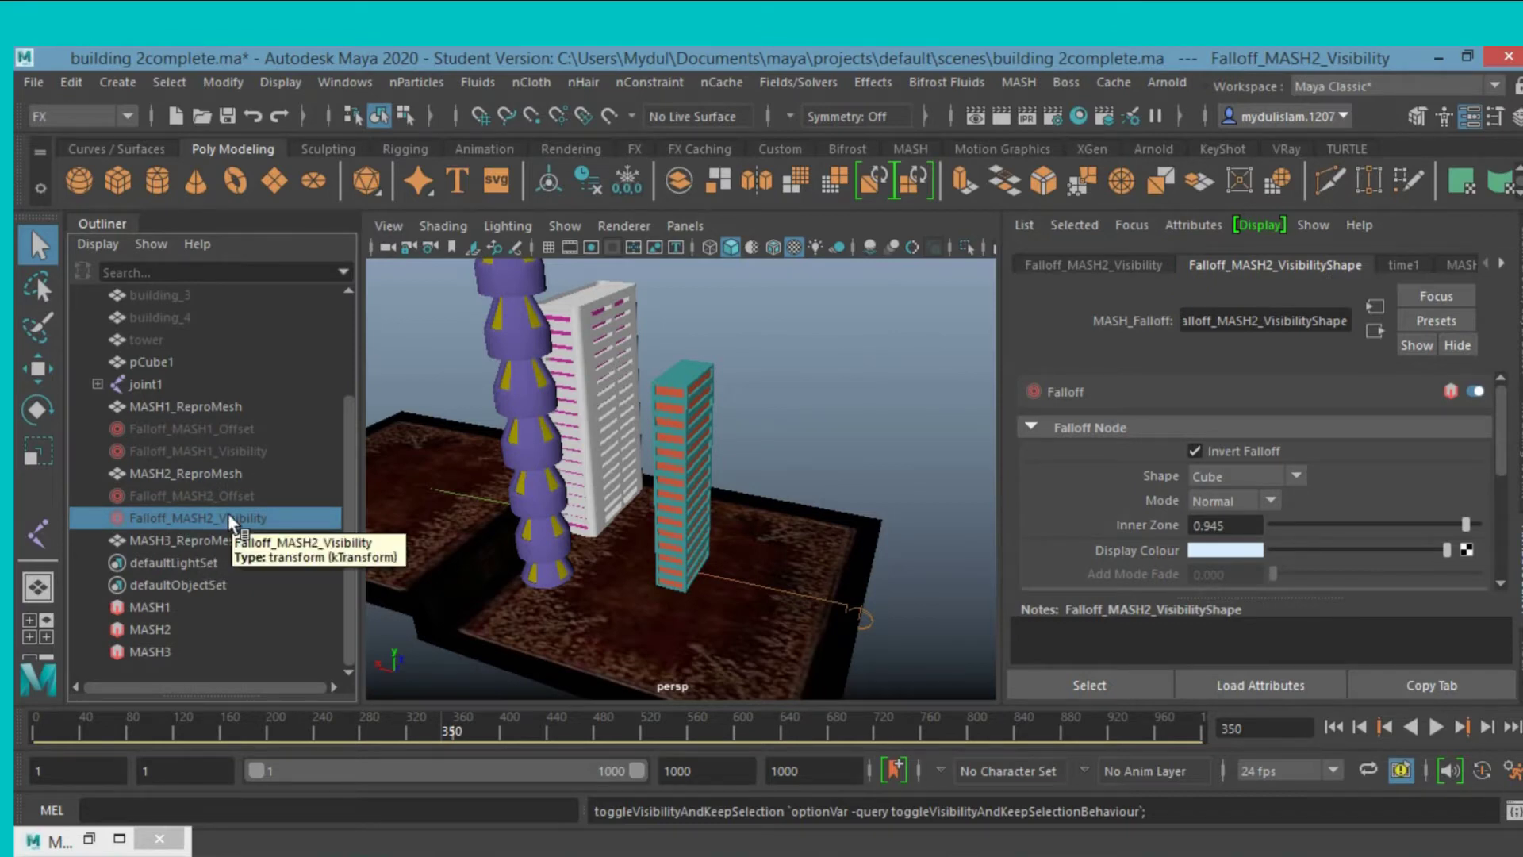
key("h")
left_click(173, 650)
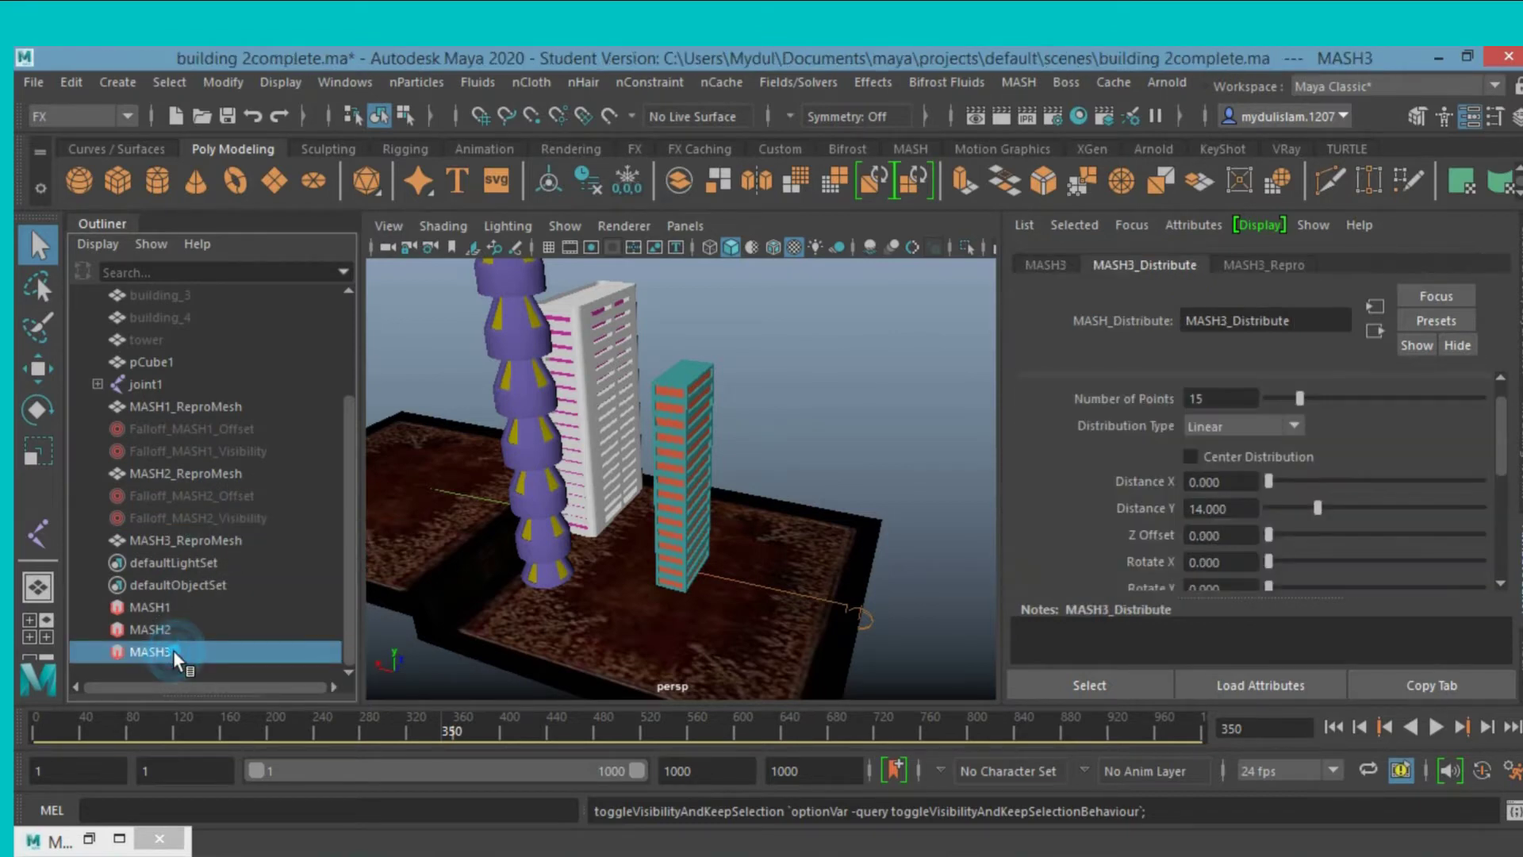
Add an Offset node to MASH3 with Offset Position Y -16 and Offset Rotation Y 35.
left_click(1039, 265)
scroll(1174, 468, "up", 3)
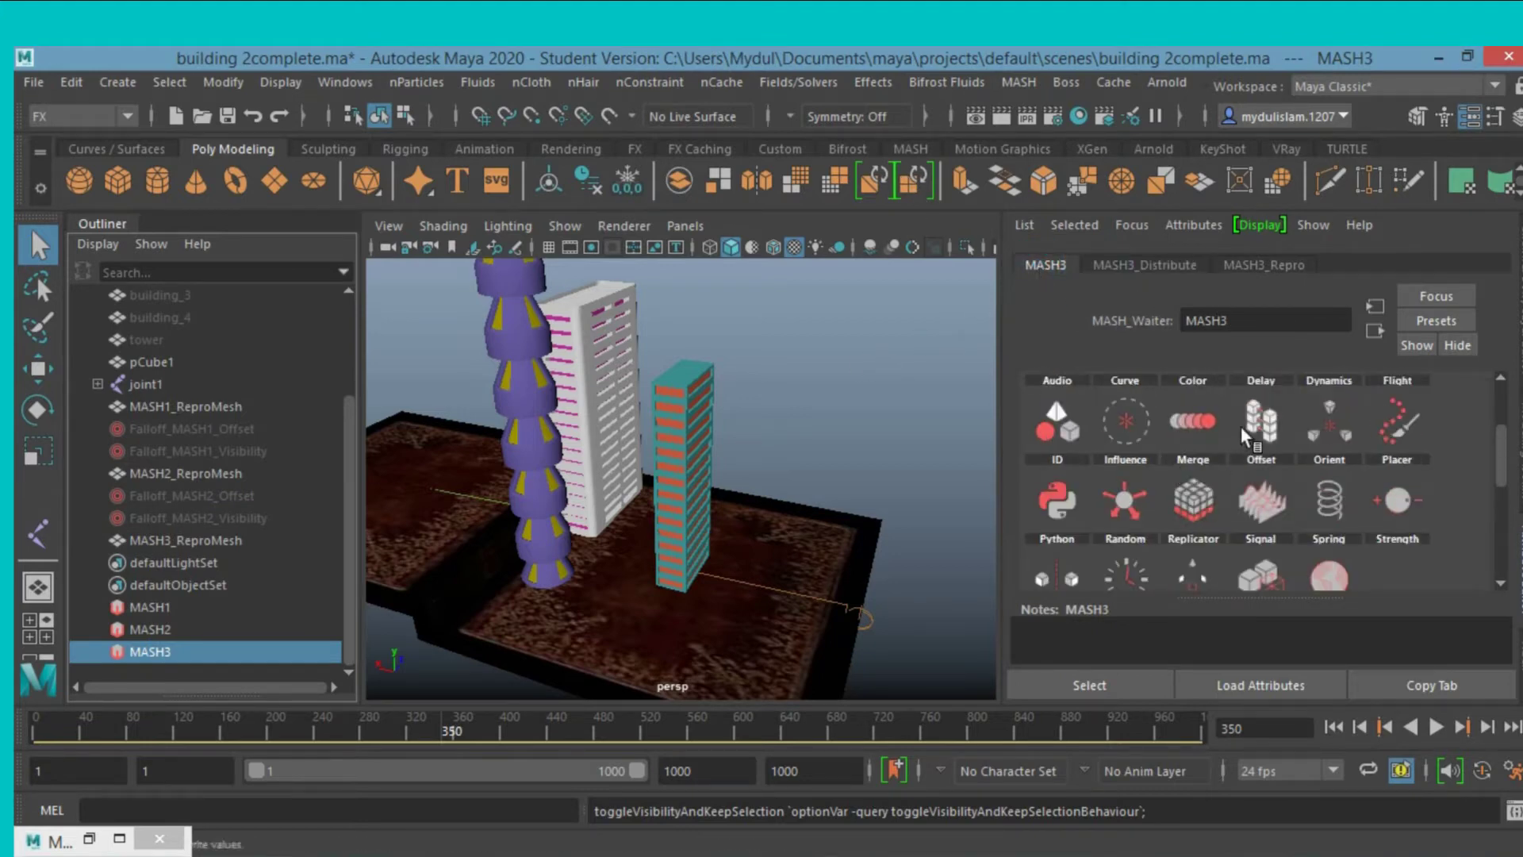
left_click(1288, 438)
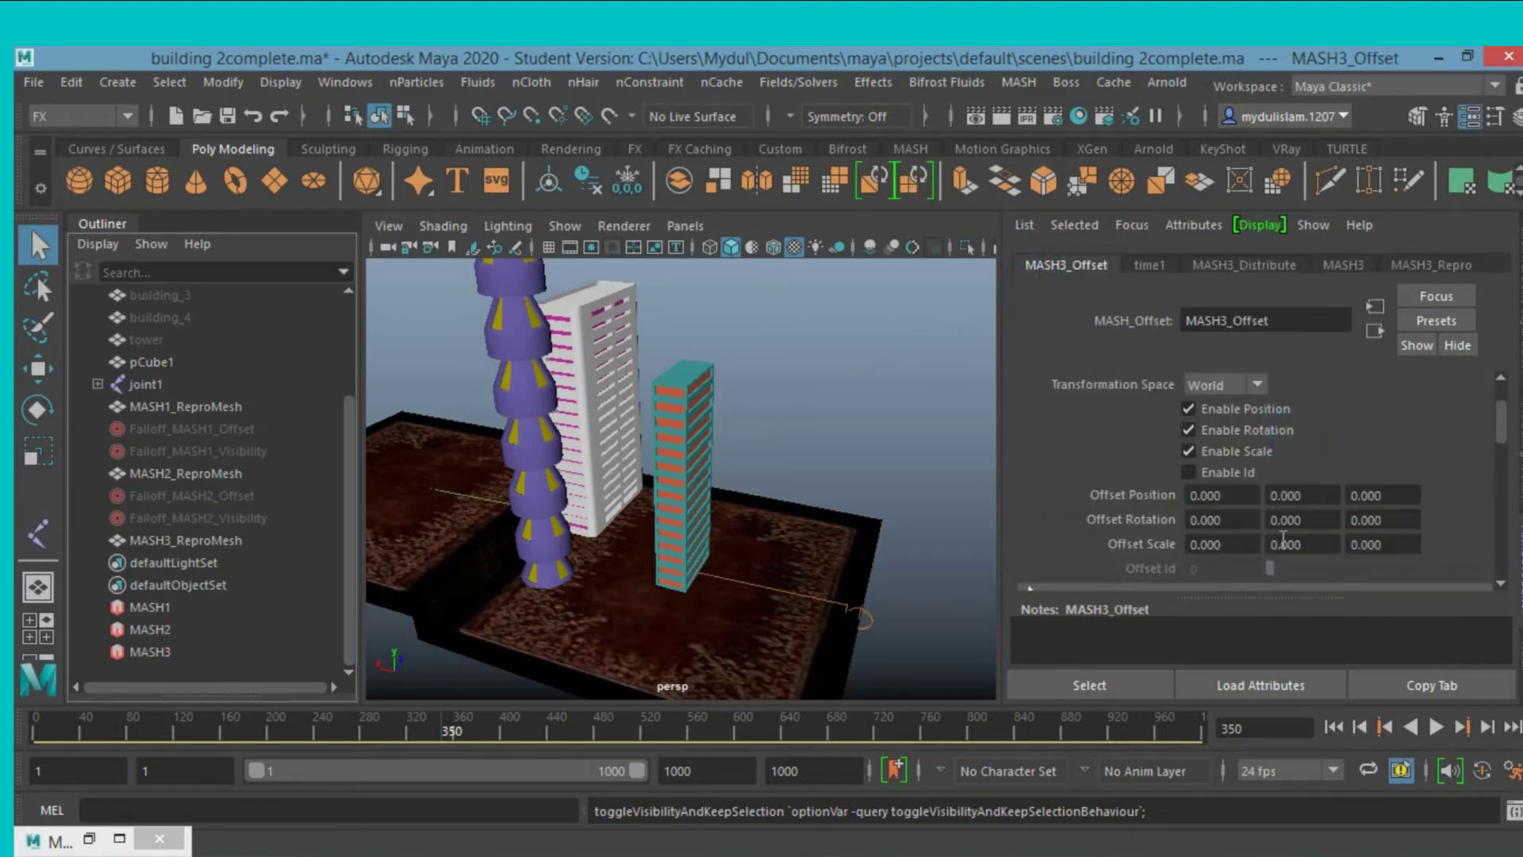
left_click(1268, 497)
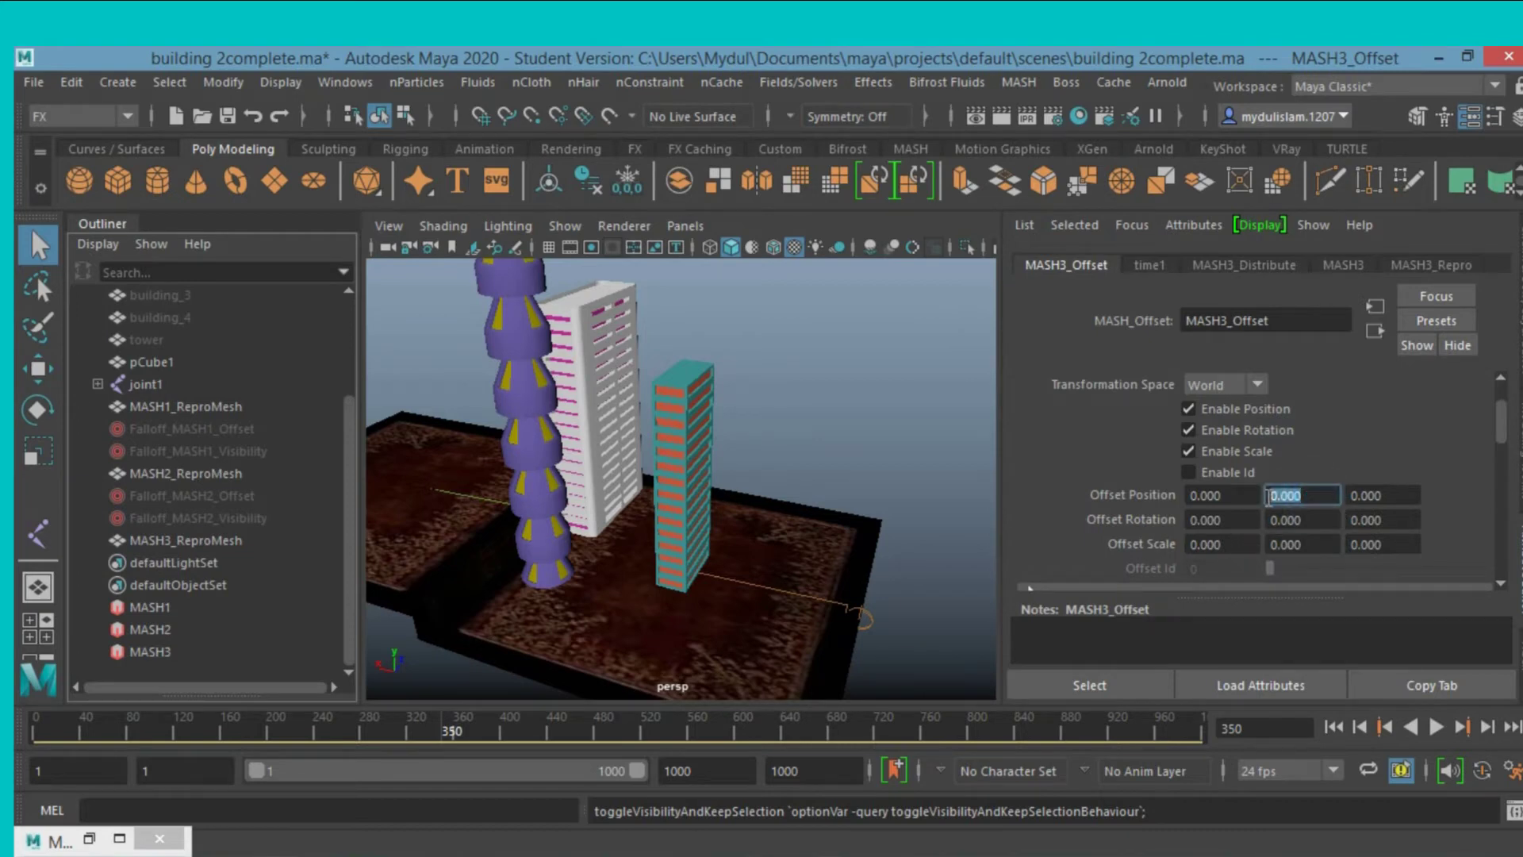
key("BackSpace")
type("-16")
key("Return")
left_click(1319, 520)
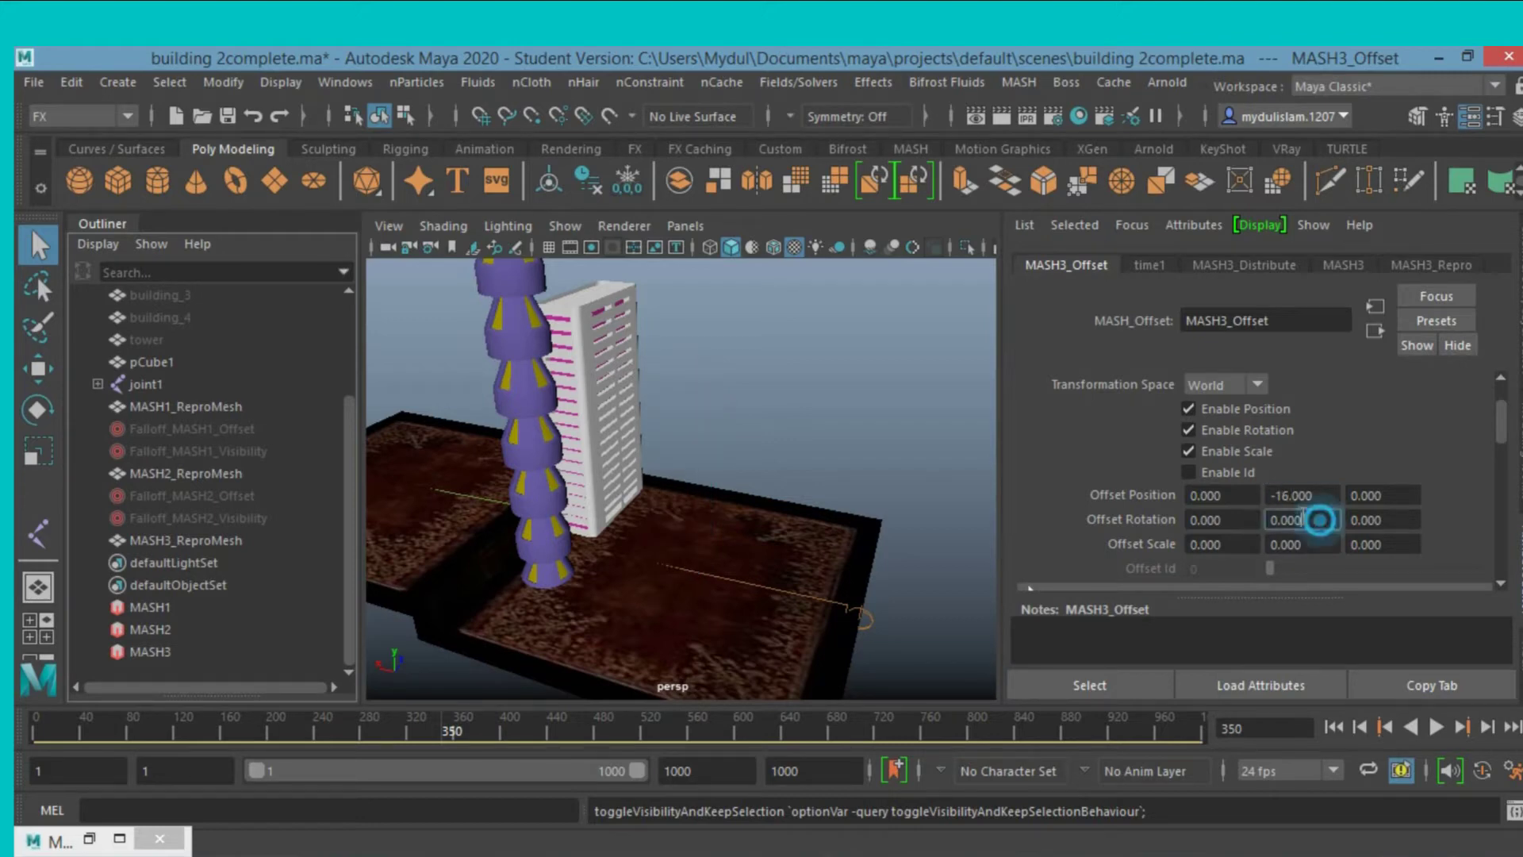
left_click_drag(1319, 519, 1266, 517)
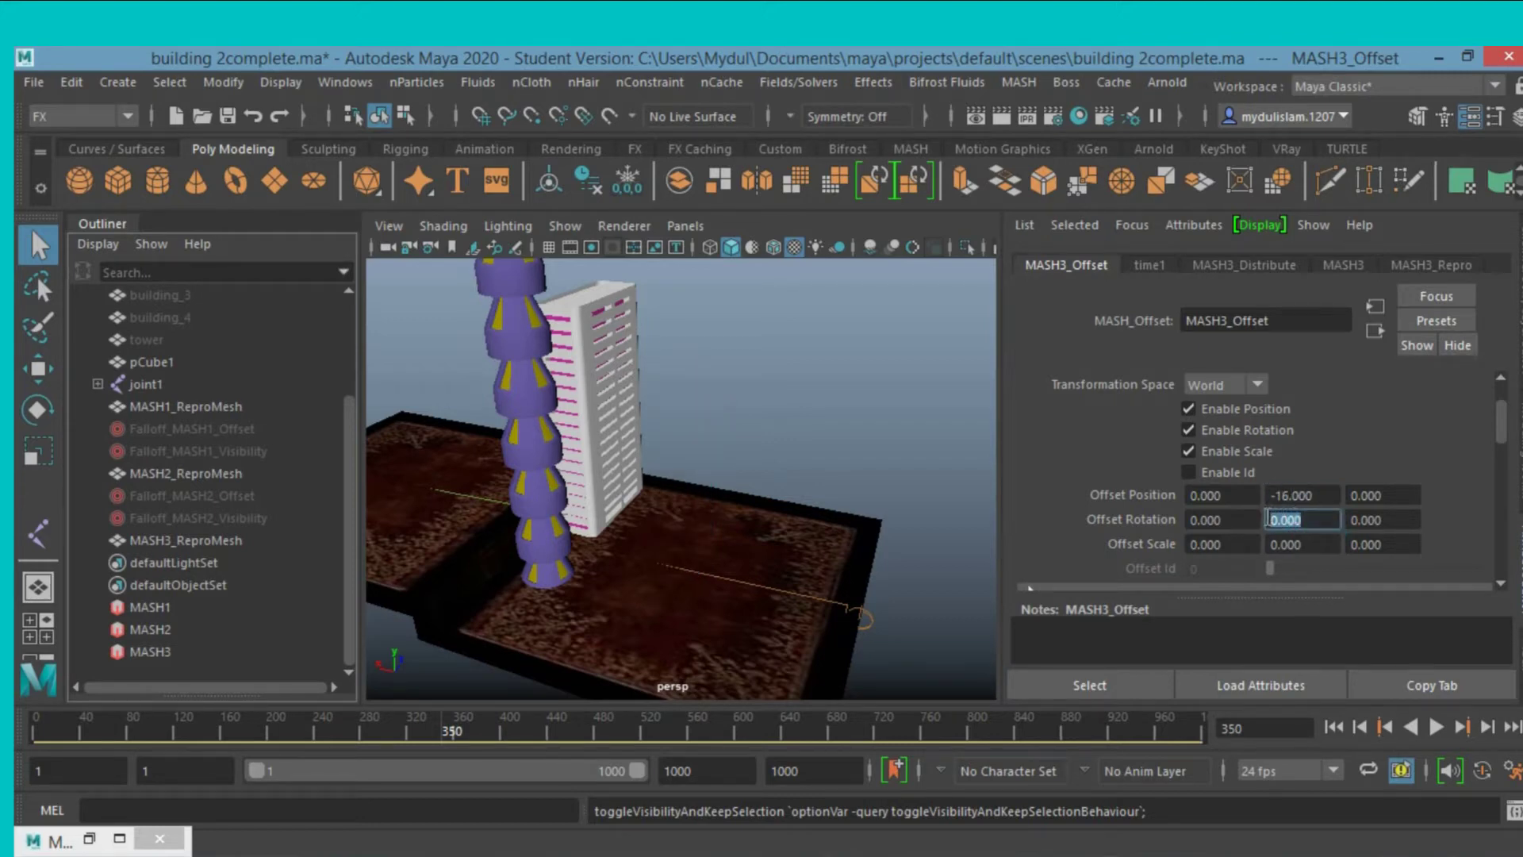
type("35")
key("Return")
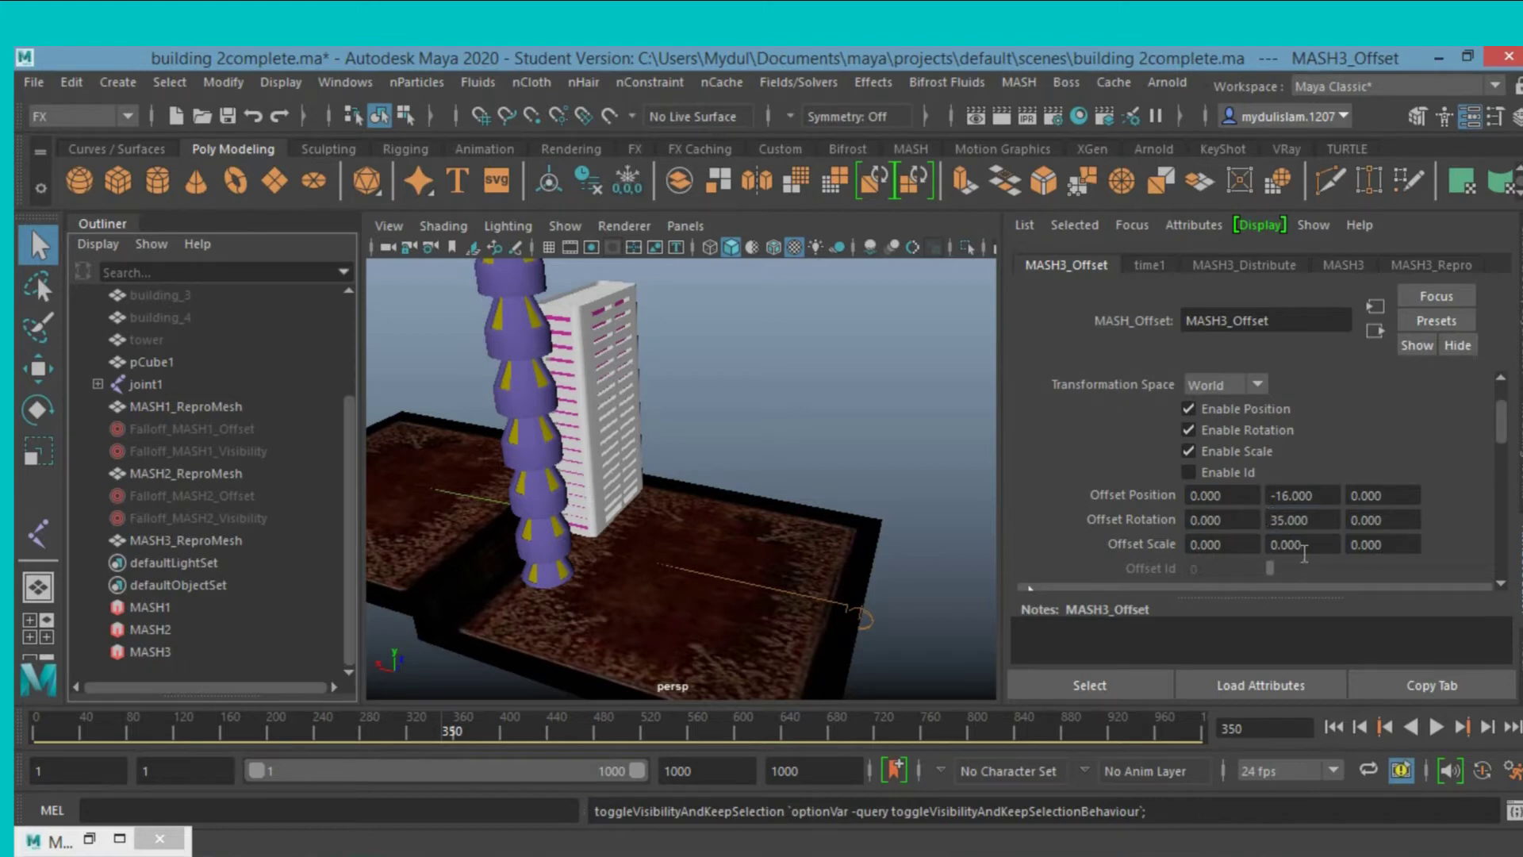
Set the MASH3 Offset Scale values to -1.
left_click_drag(1304, 544, 1254, 544)
type("-1")
key("Return")
left_click_drag(1249, 545, 1182, 544)
type("1")
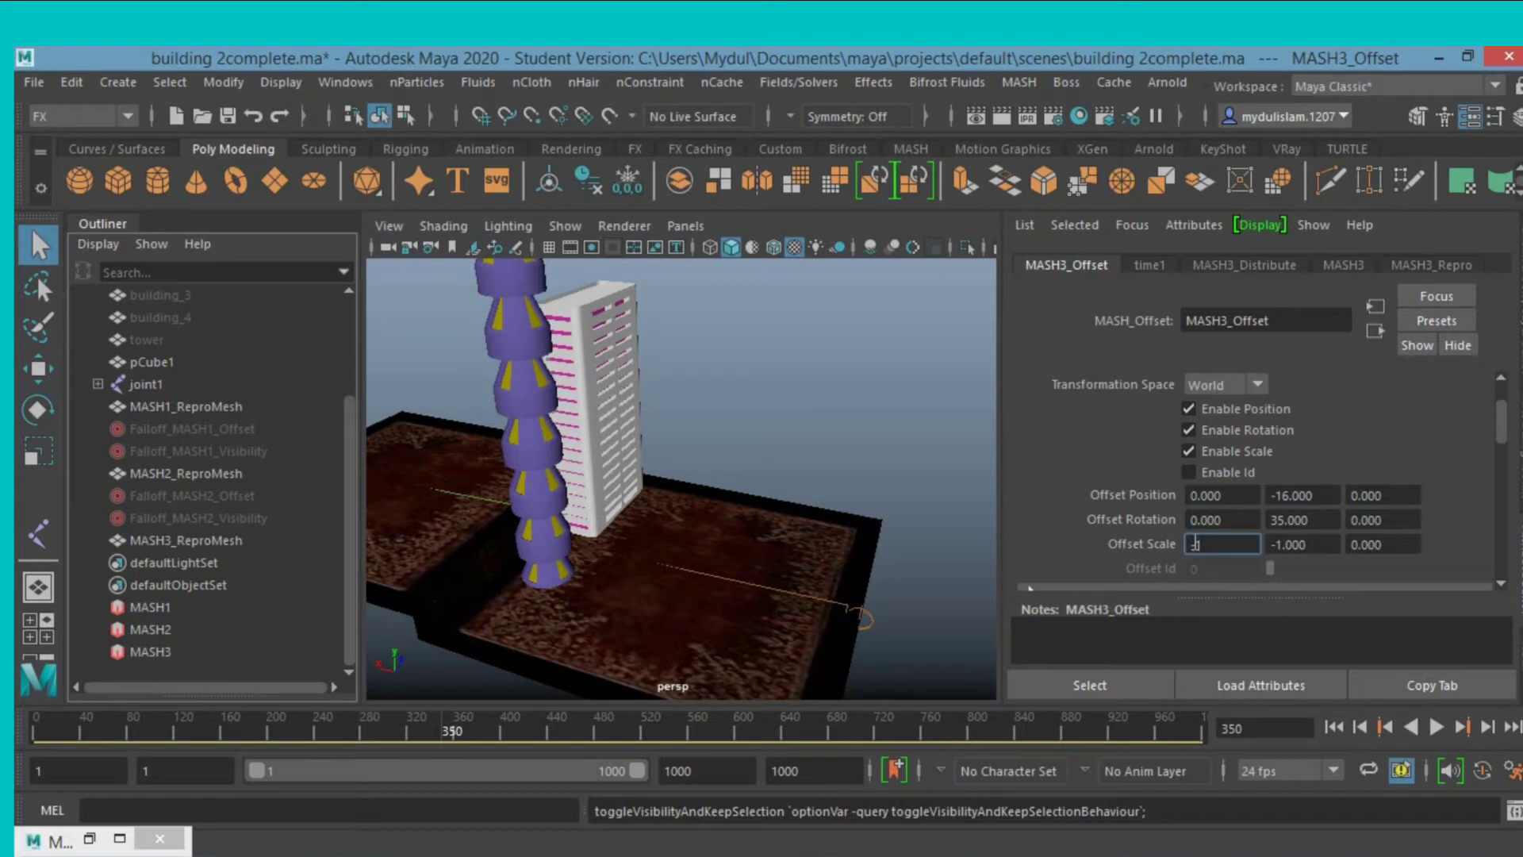
left_click(1384, 544)
left_click_drag(1383, 544, 1330, 542)
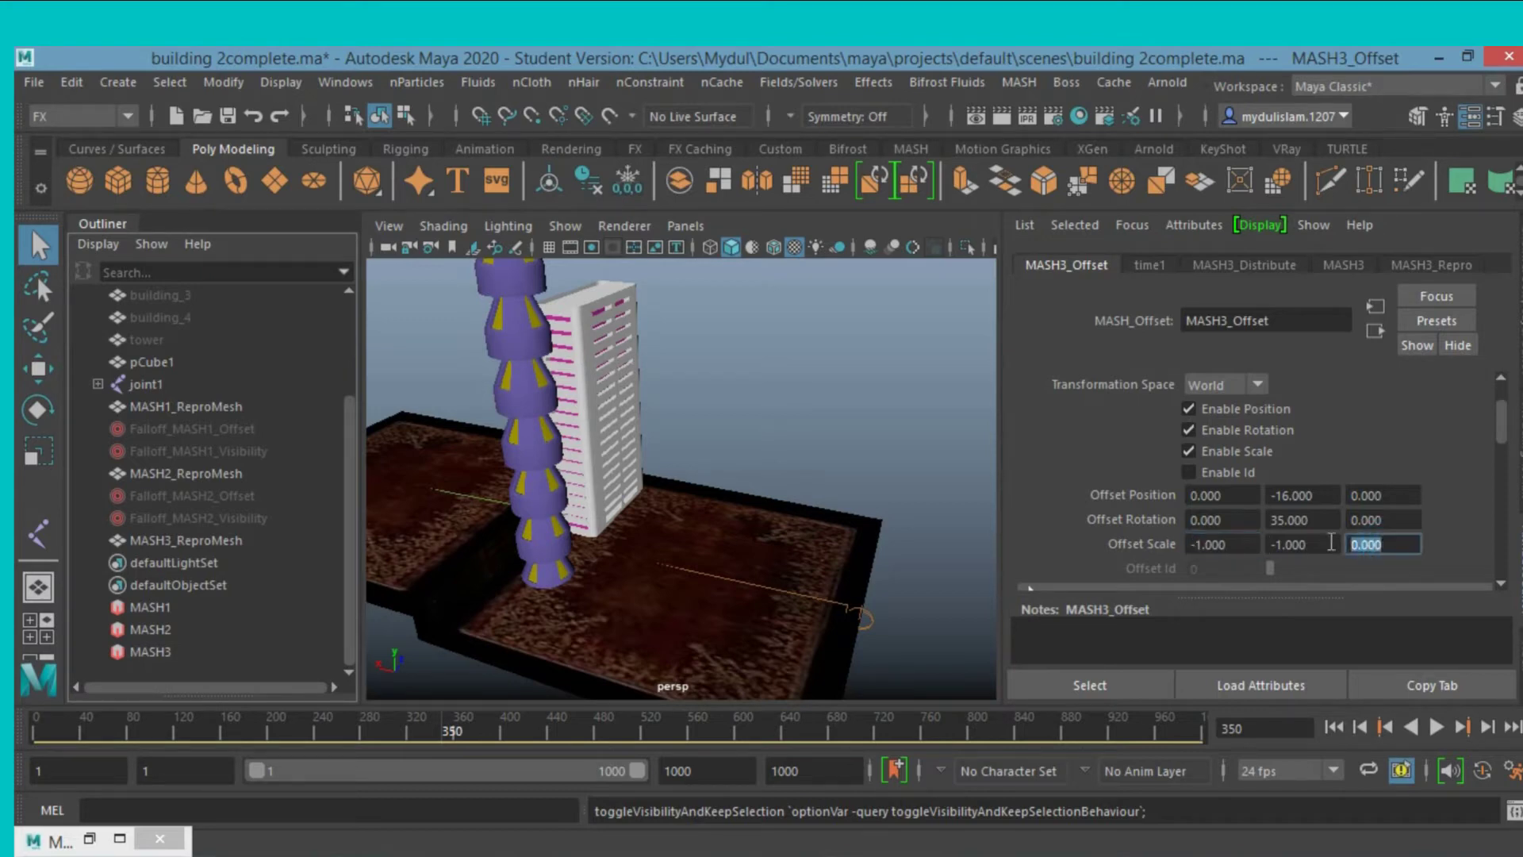
type("-1")
key("Return")
scroll(1179, 513, "down", 5)
scroll(1178, 512, "down", 5)
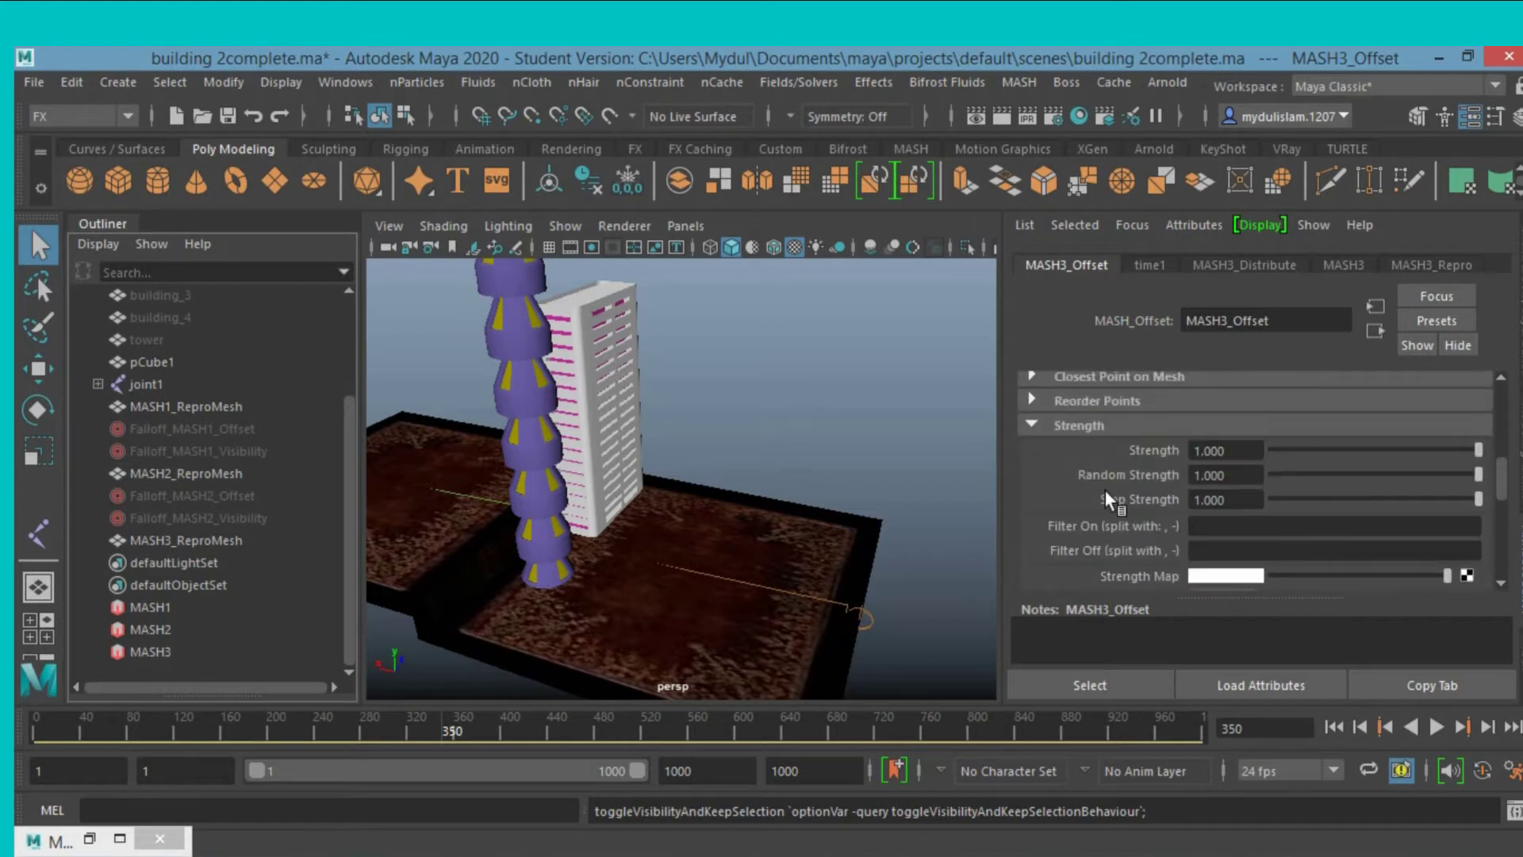
scroll(1105, 489, "down", 4)
Create a falloff object for the MASH3 Offset node and enlarge its sphere.
right_click(1085, 529)
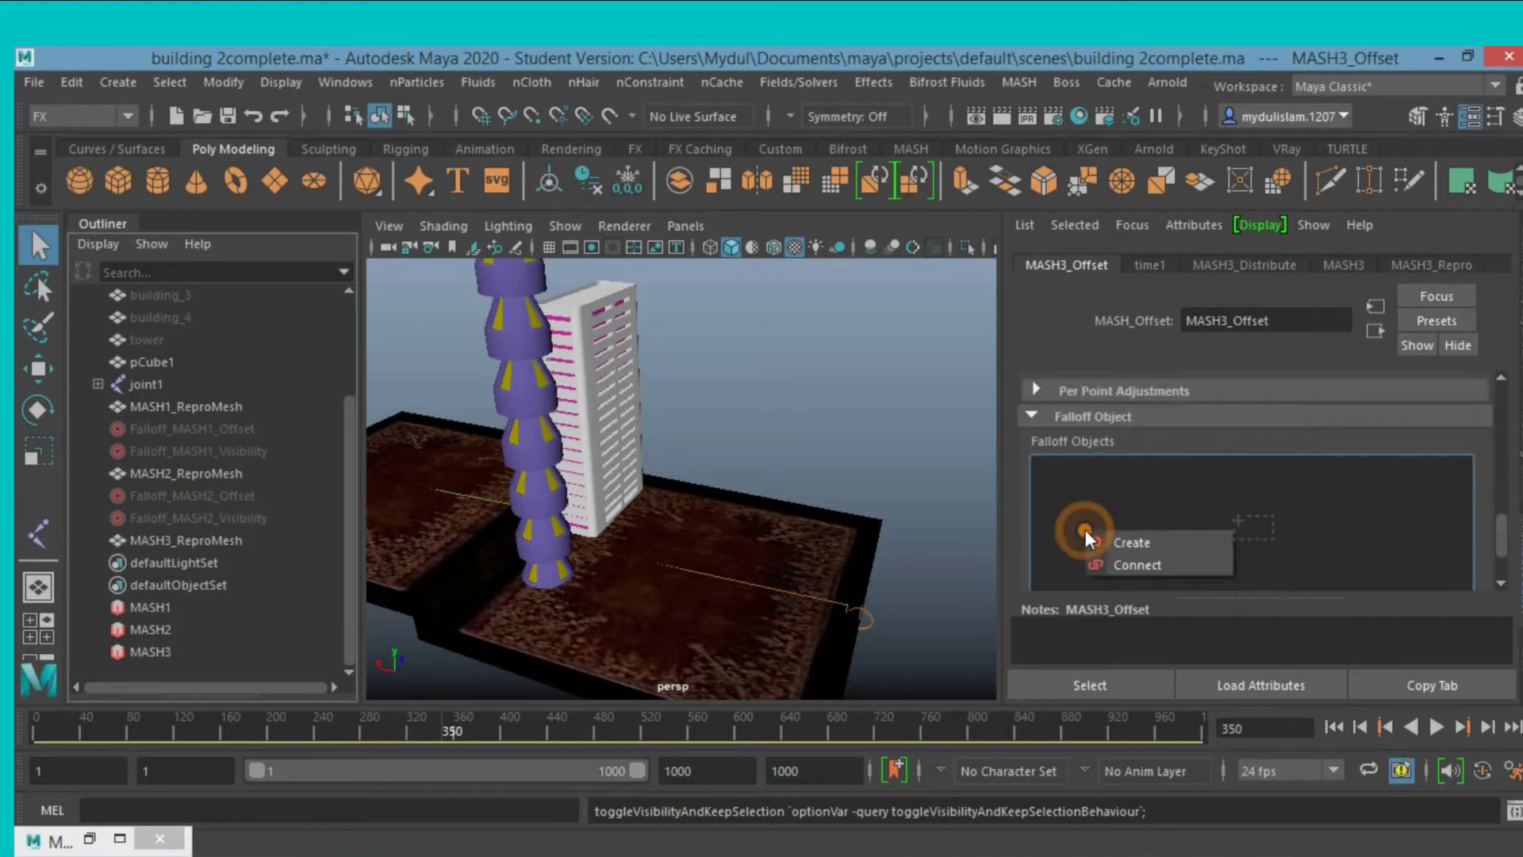
left_click(1101, 539)
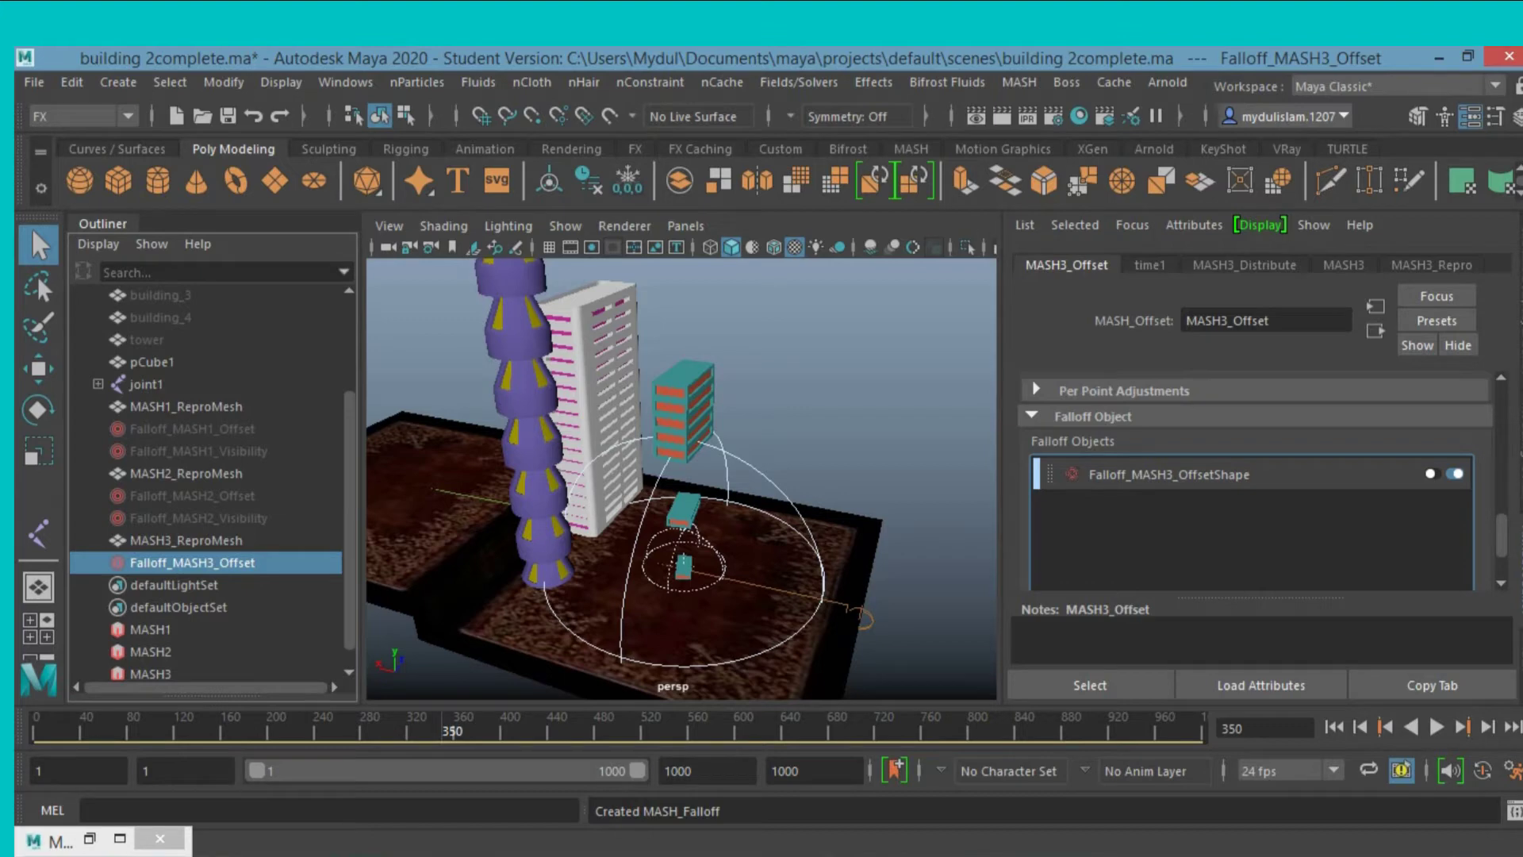
scroll(1102, 425, "up", 5)
scroll(1103, 426, "up", 5)
scroll(1103, 426, "up", 5)
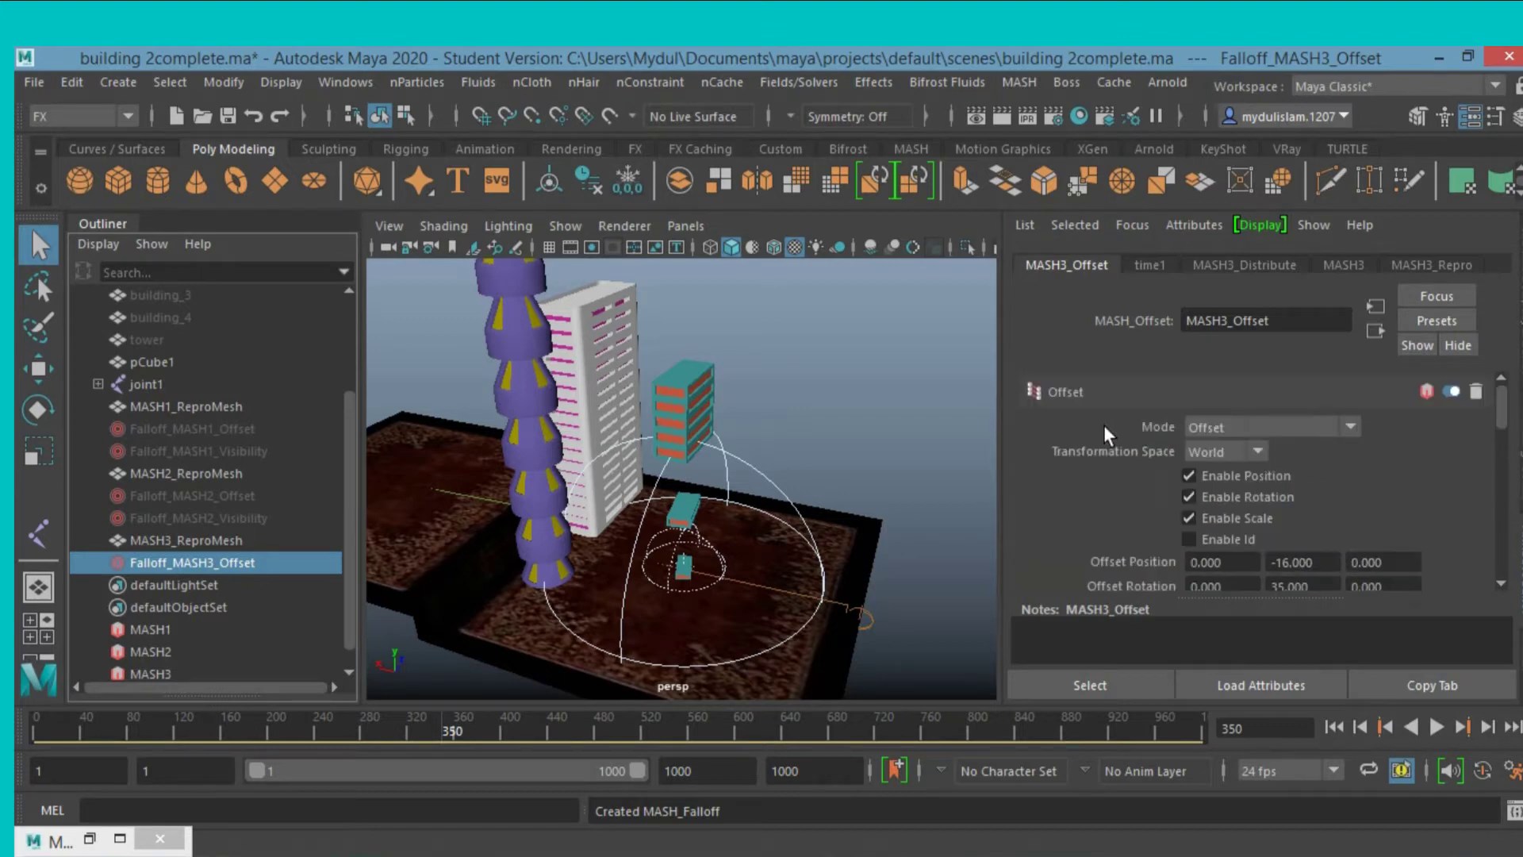
scroll(1102, 425, "down", 5)
left_click(1516, 345)
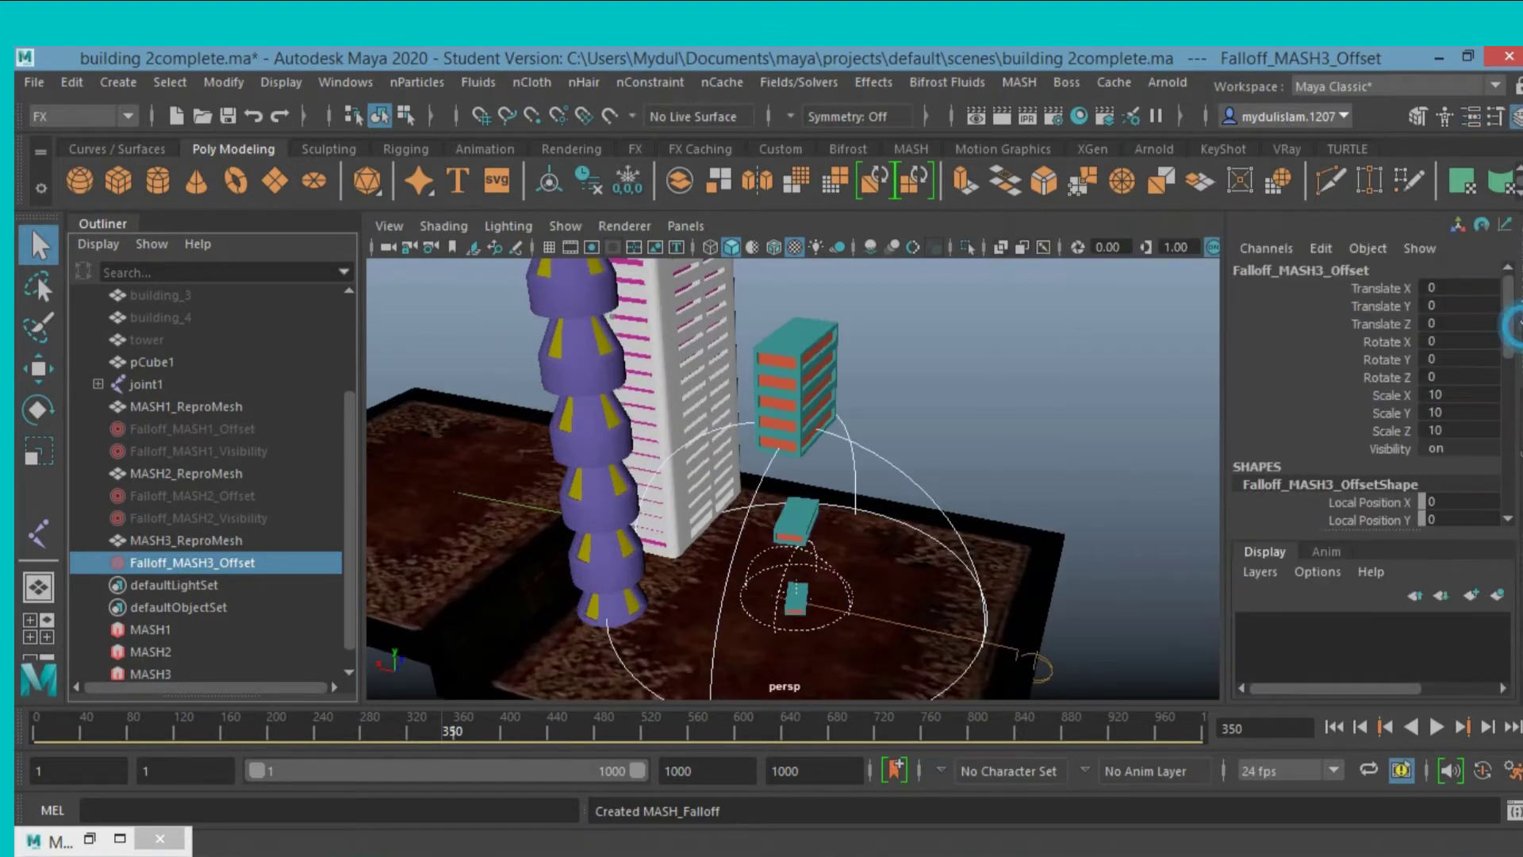
left_click_drag(1377, 395, 1378, 431)
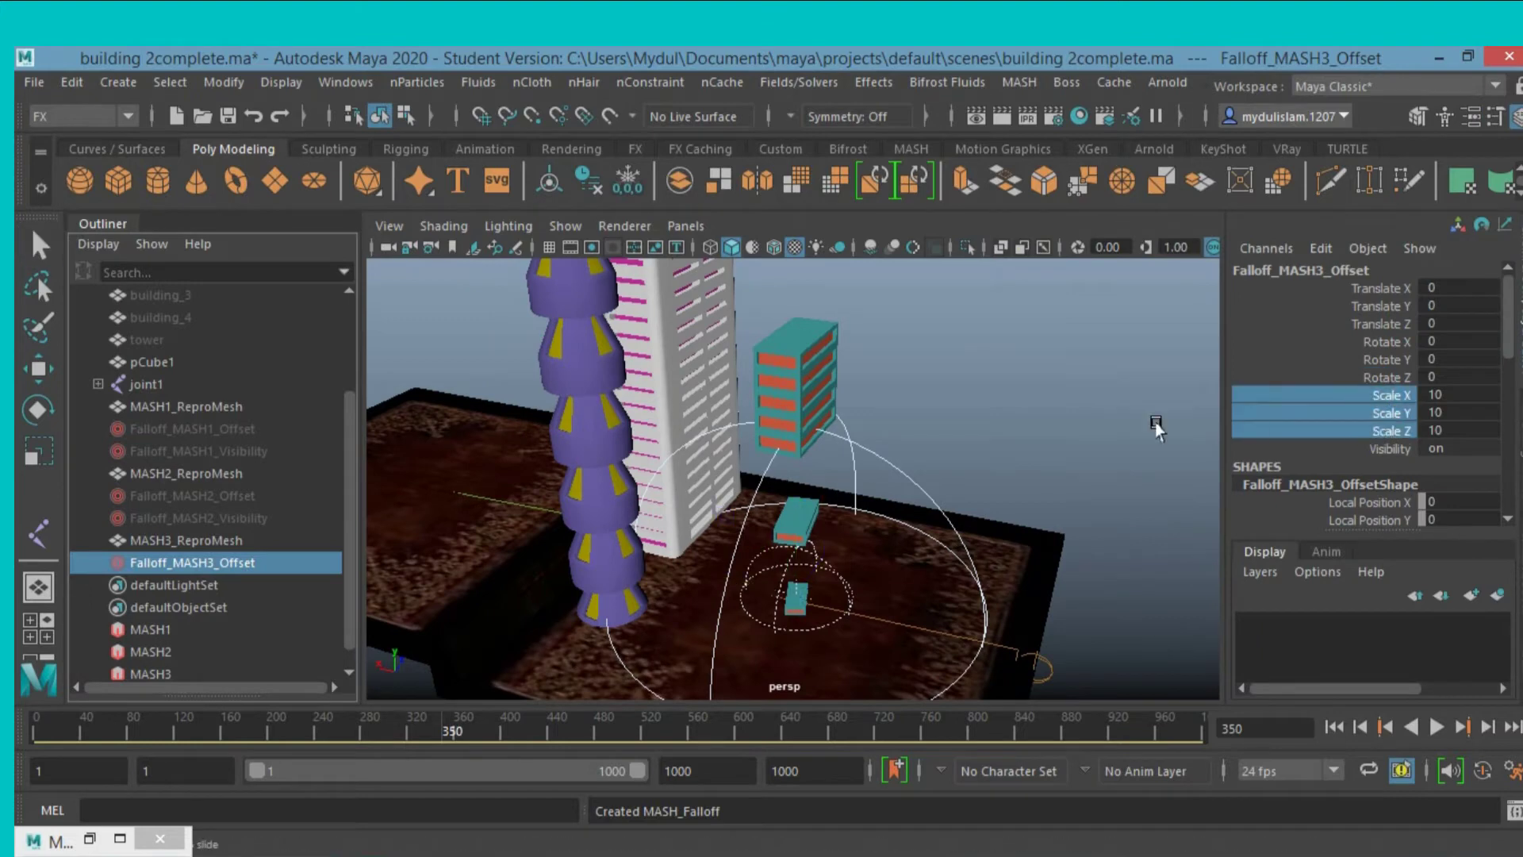
mouse_move(1023, 417)
middle_mouse_down()
mouse_move(1165, 418)
mouse_move(926, 489)
mouse_move(1176, 505)
mouse_move(933, 532)
middle_mouse_up()
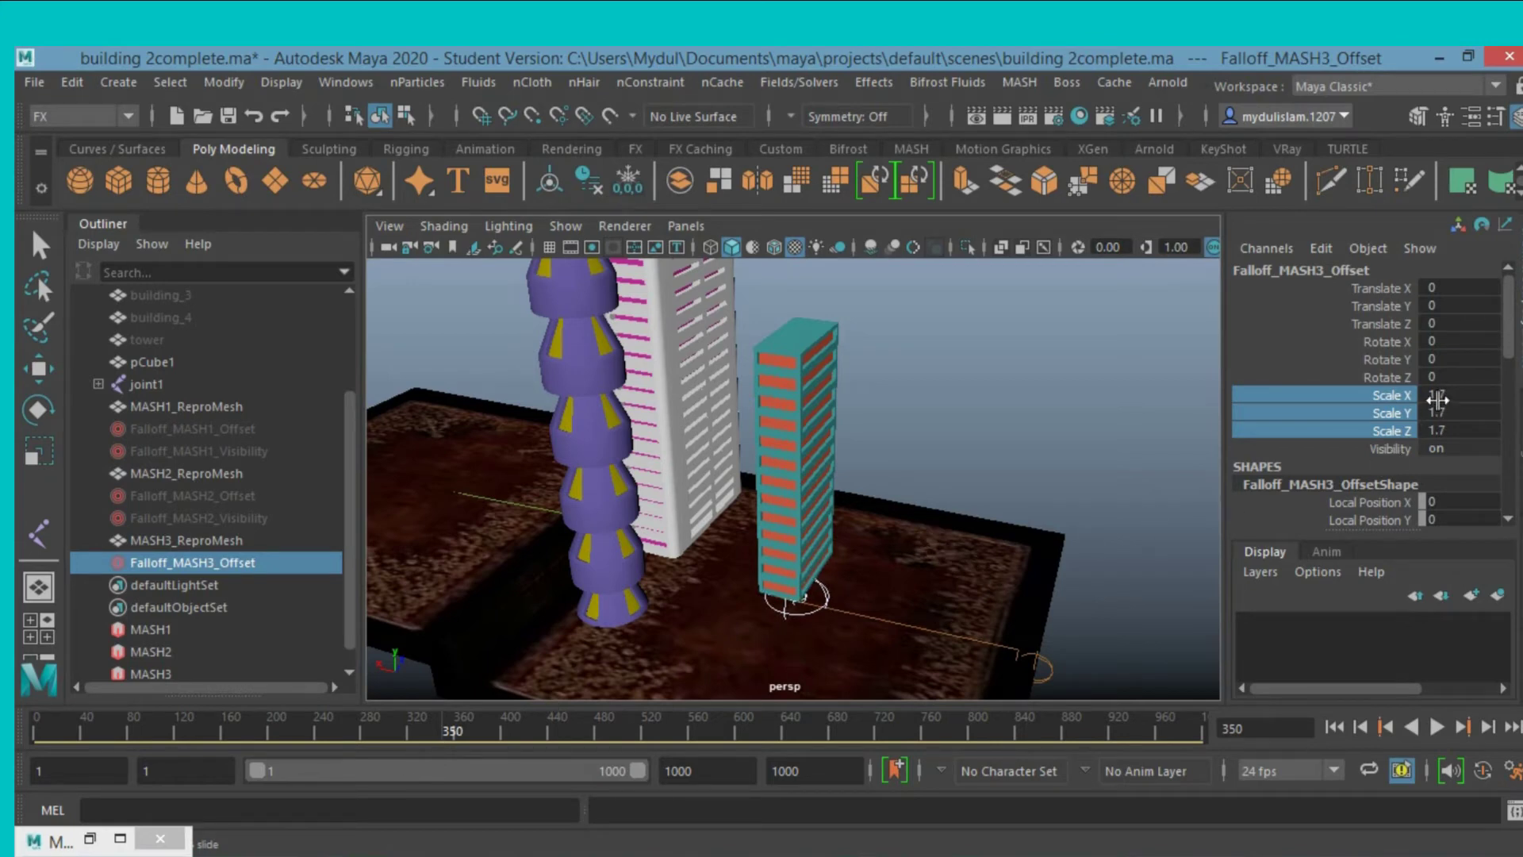
Set the falloff's Scale X, Y and Z to 0 and key them at frame 350.
left_click_drag(1441, 397, 1438, 424)
double_click(1438, 426)
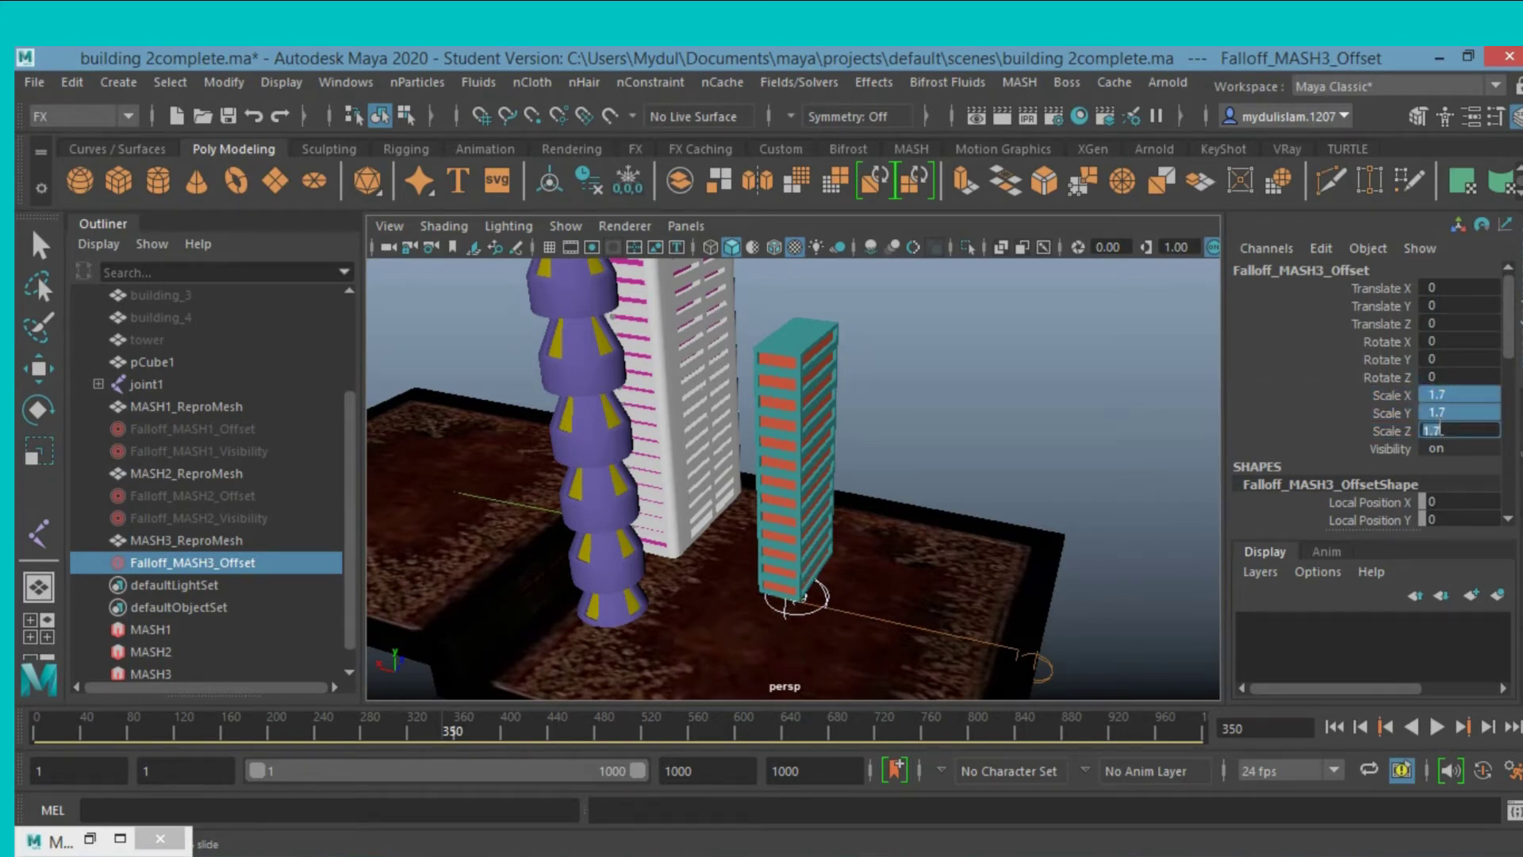
type("0")
key("Return")
left_click(1387, 394)
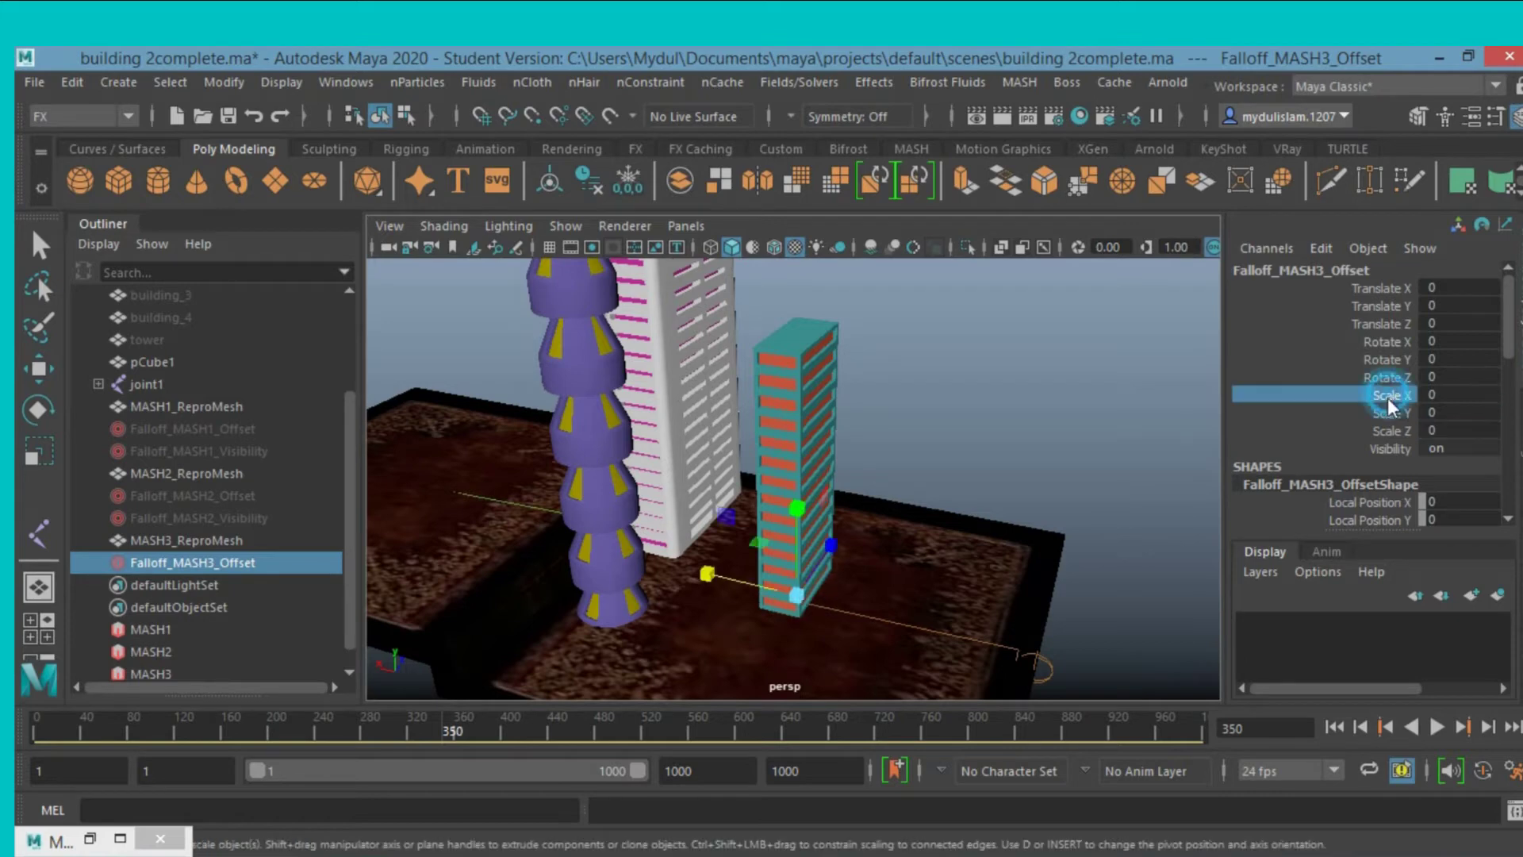
left_click_drag(1387, 398, 1385, 431)
right_click(1296, 399)
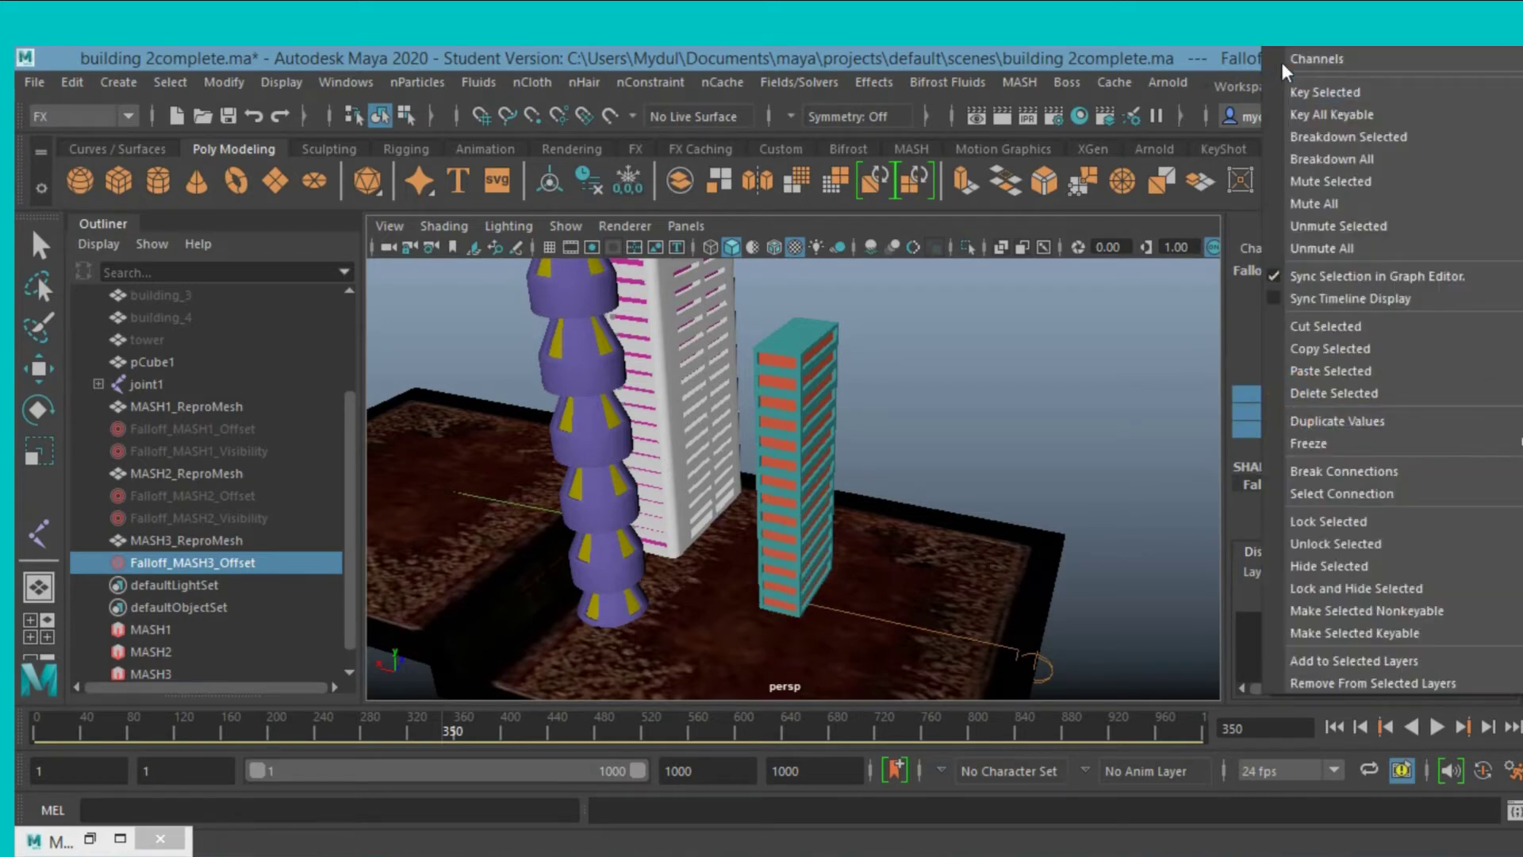
left_click(1305, 92)
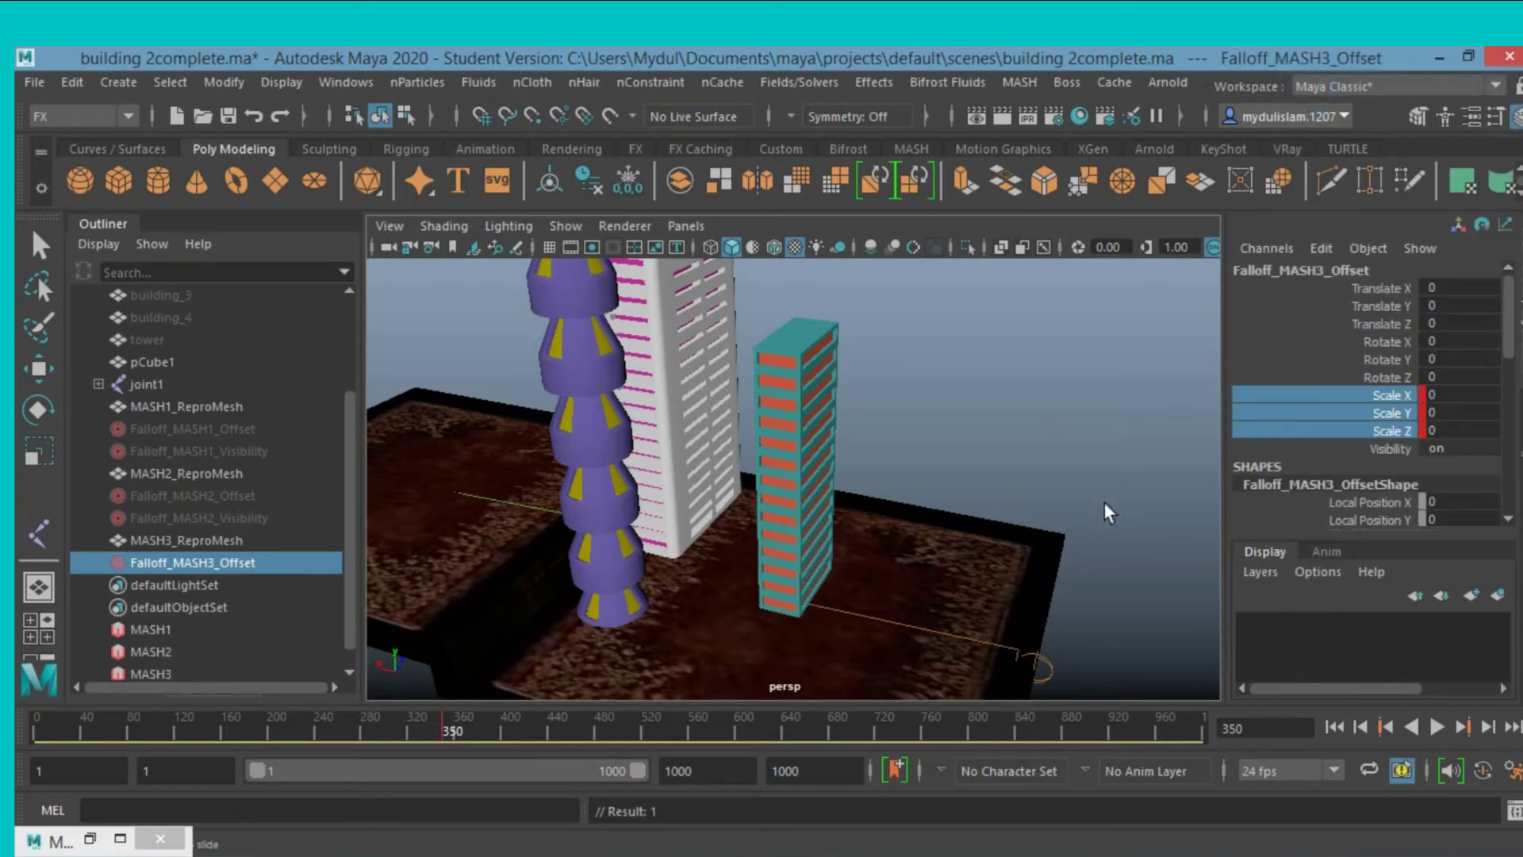
Play the animation to frame 480 and drag the falloff scale up to about 13.2.
left_click(441, 725)
key("alt+v")
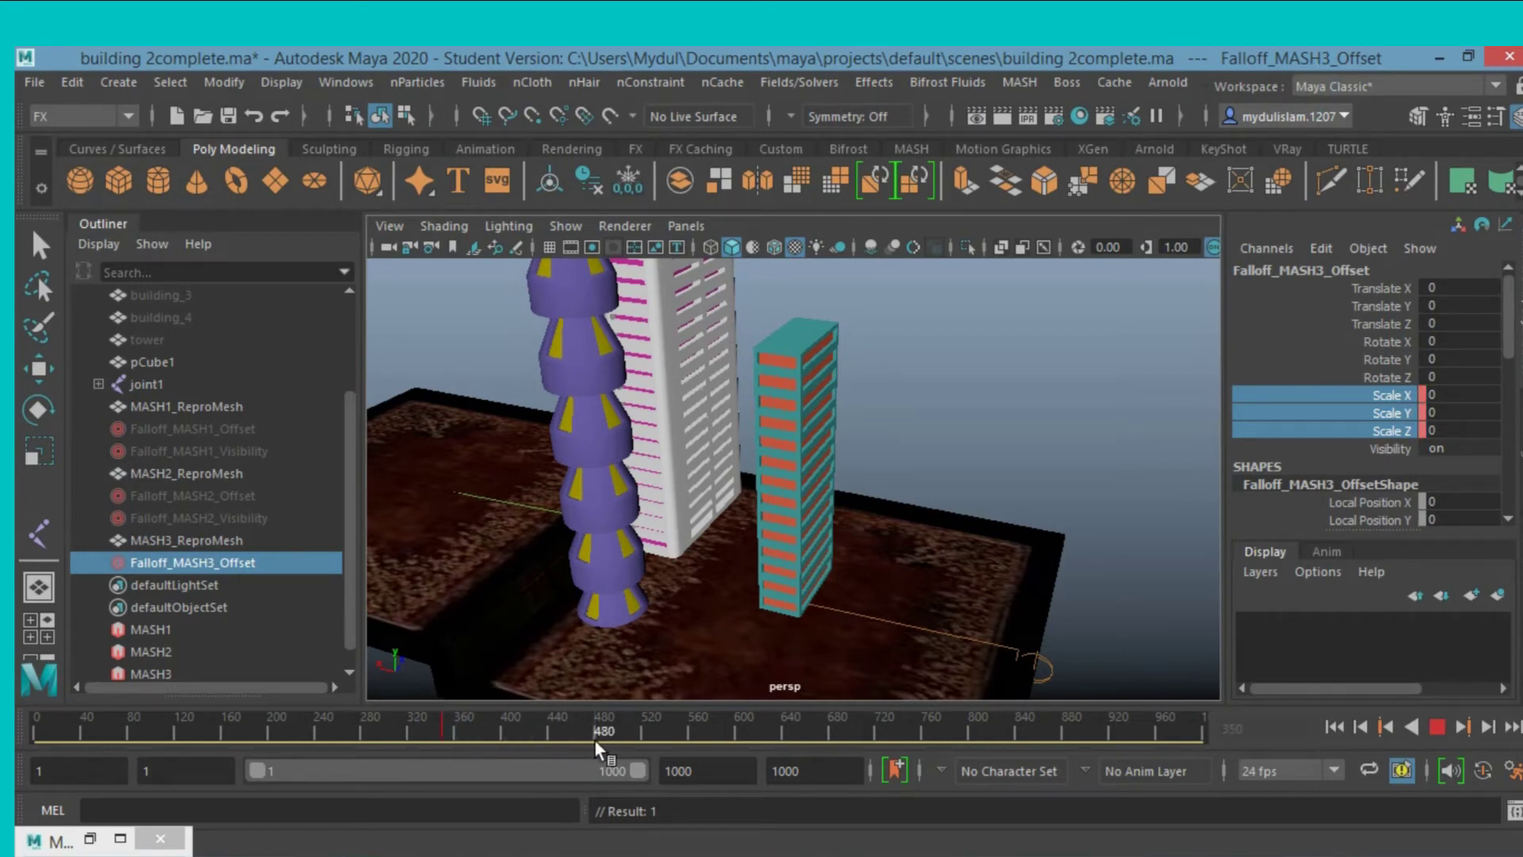
left_click(593, 739)
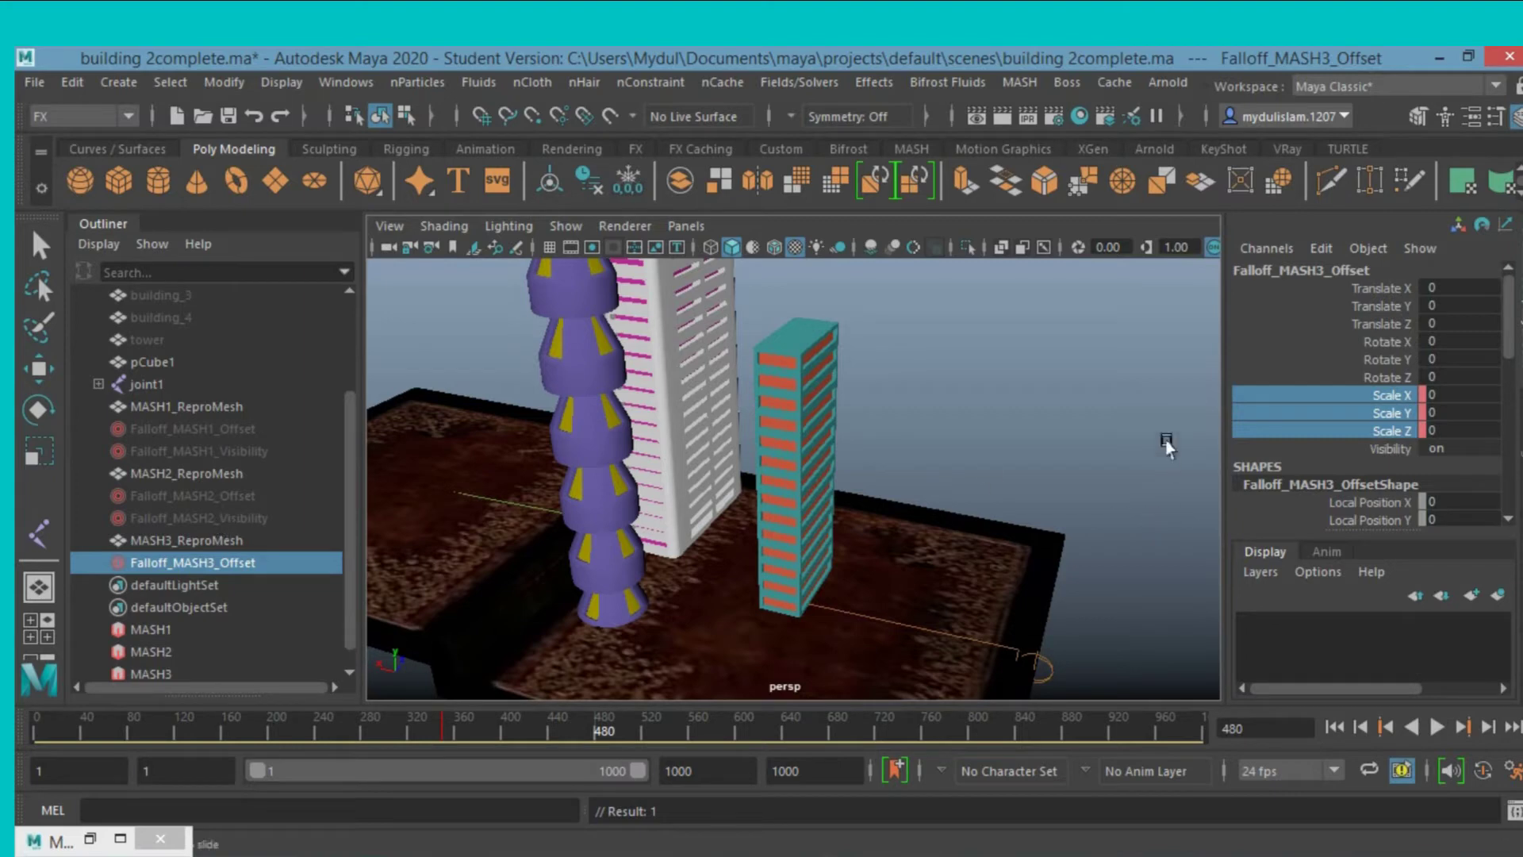
middle_click(1139, 415)
middle_click_drag(1138, 414, 1408, 436)
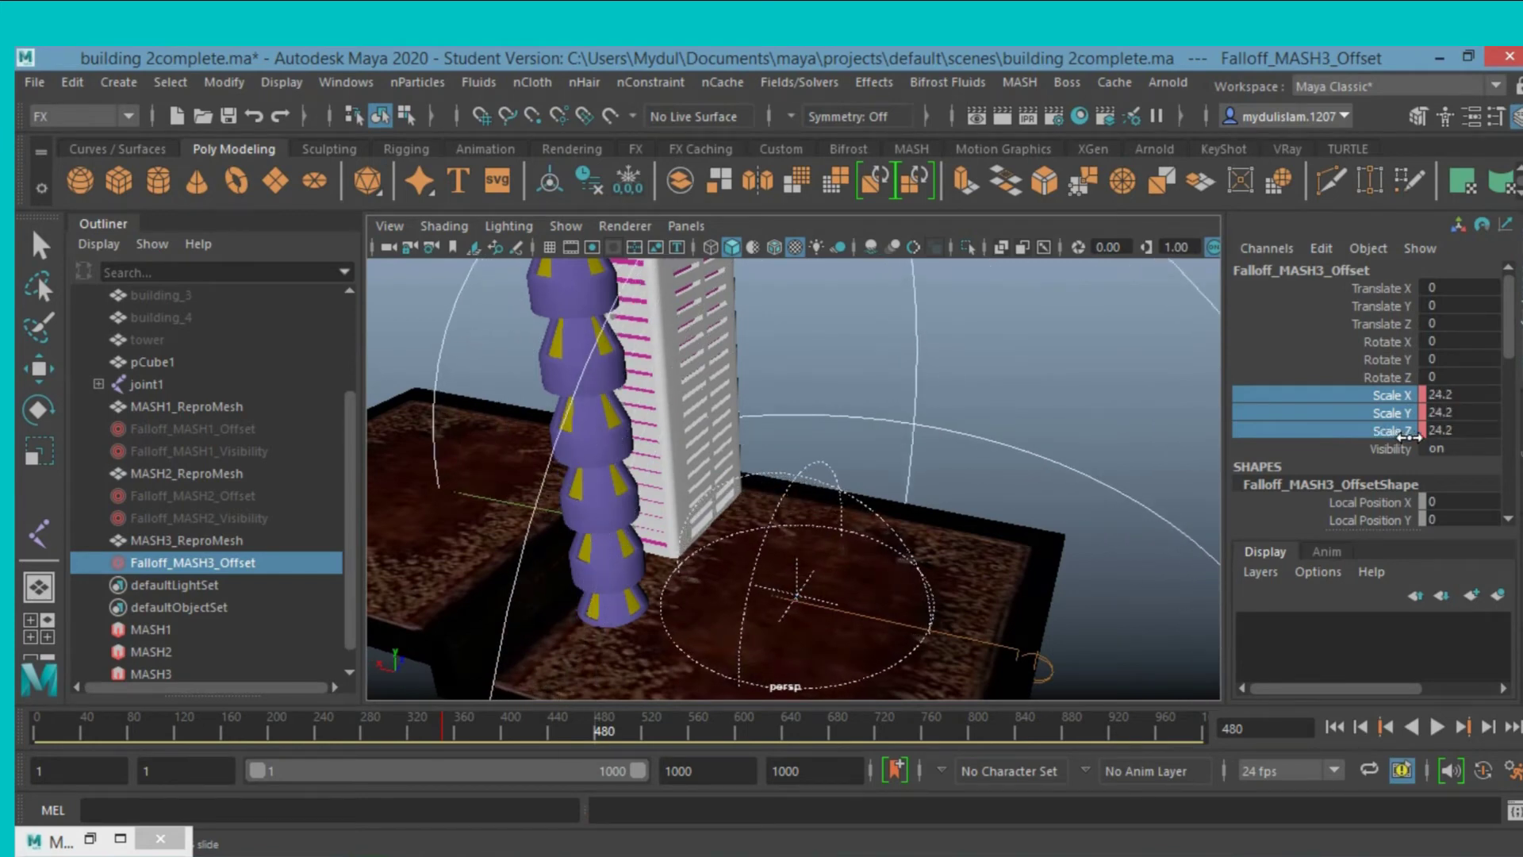
Set the falloff's Scale X, Y, Z to 24, key it, and scrub back to preview.
left_click_drag(1451, 394, 1448, 428)
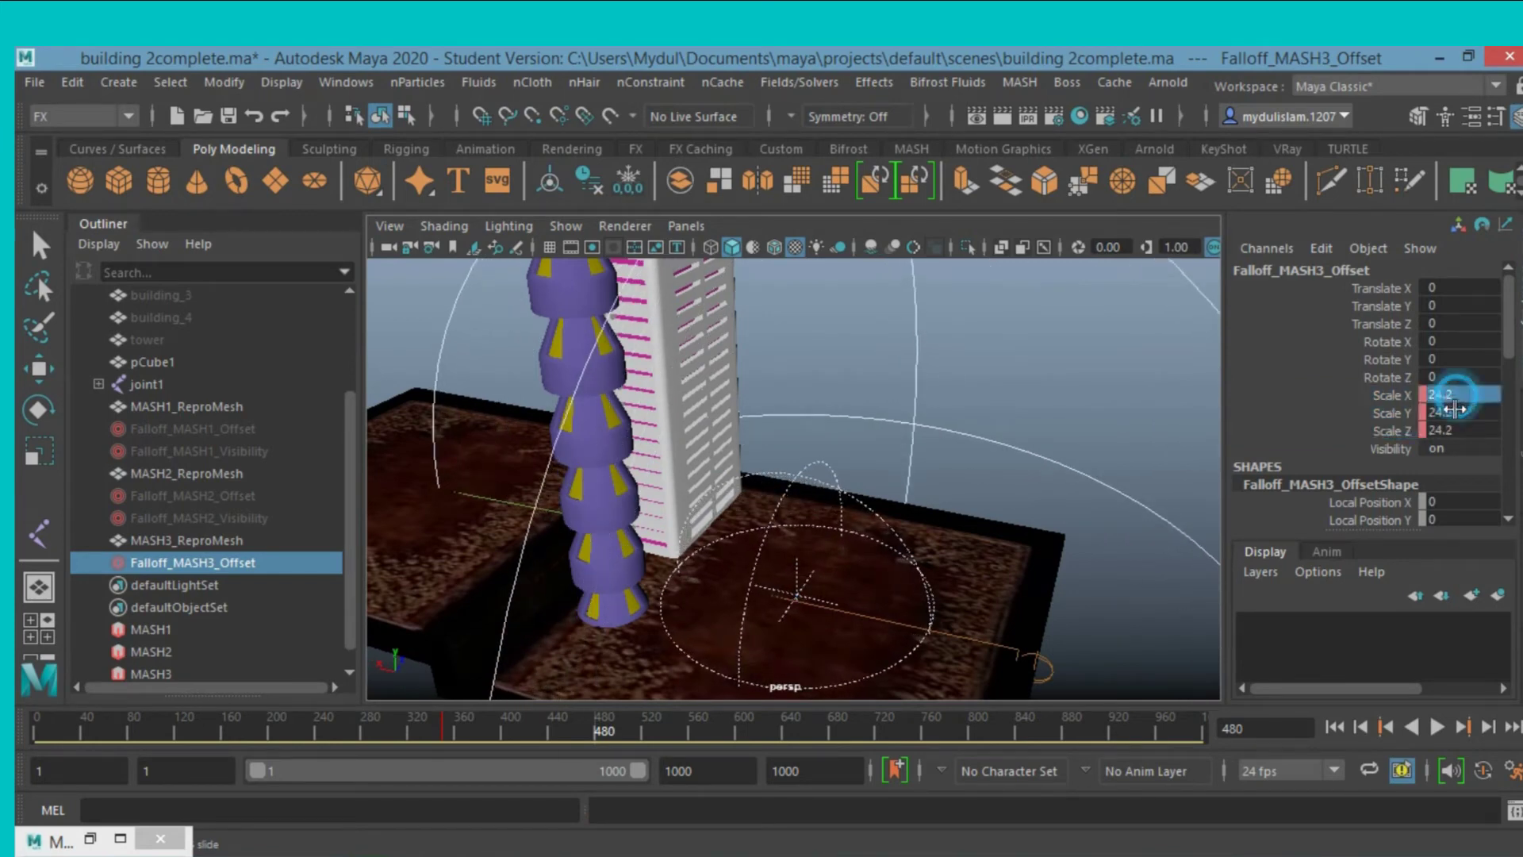
double_click(1448, 429)
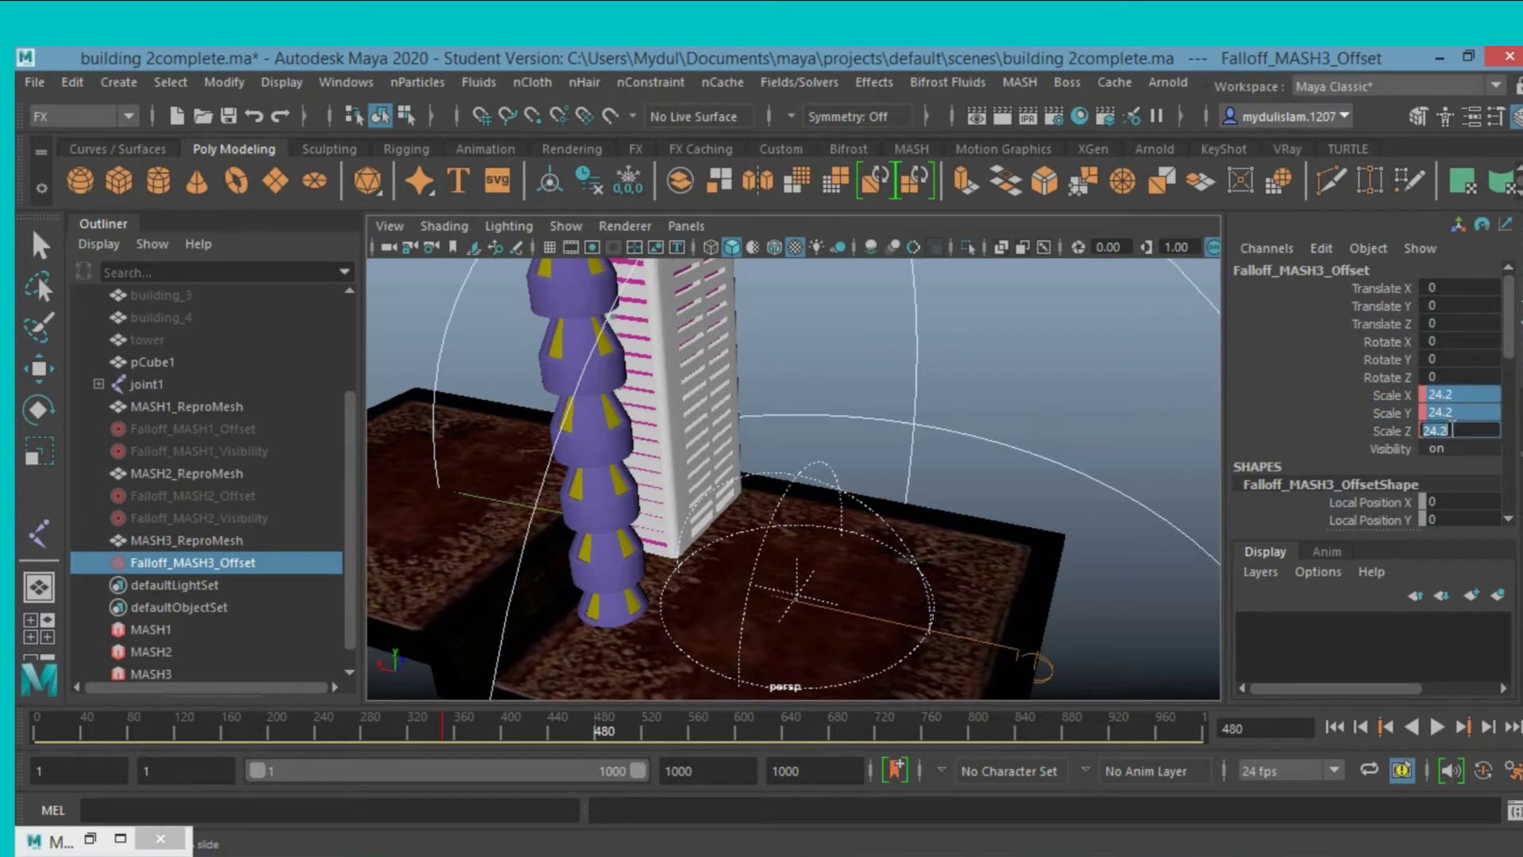
type("2")
key("Return")
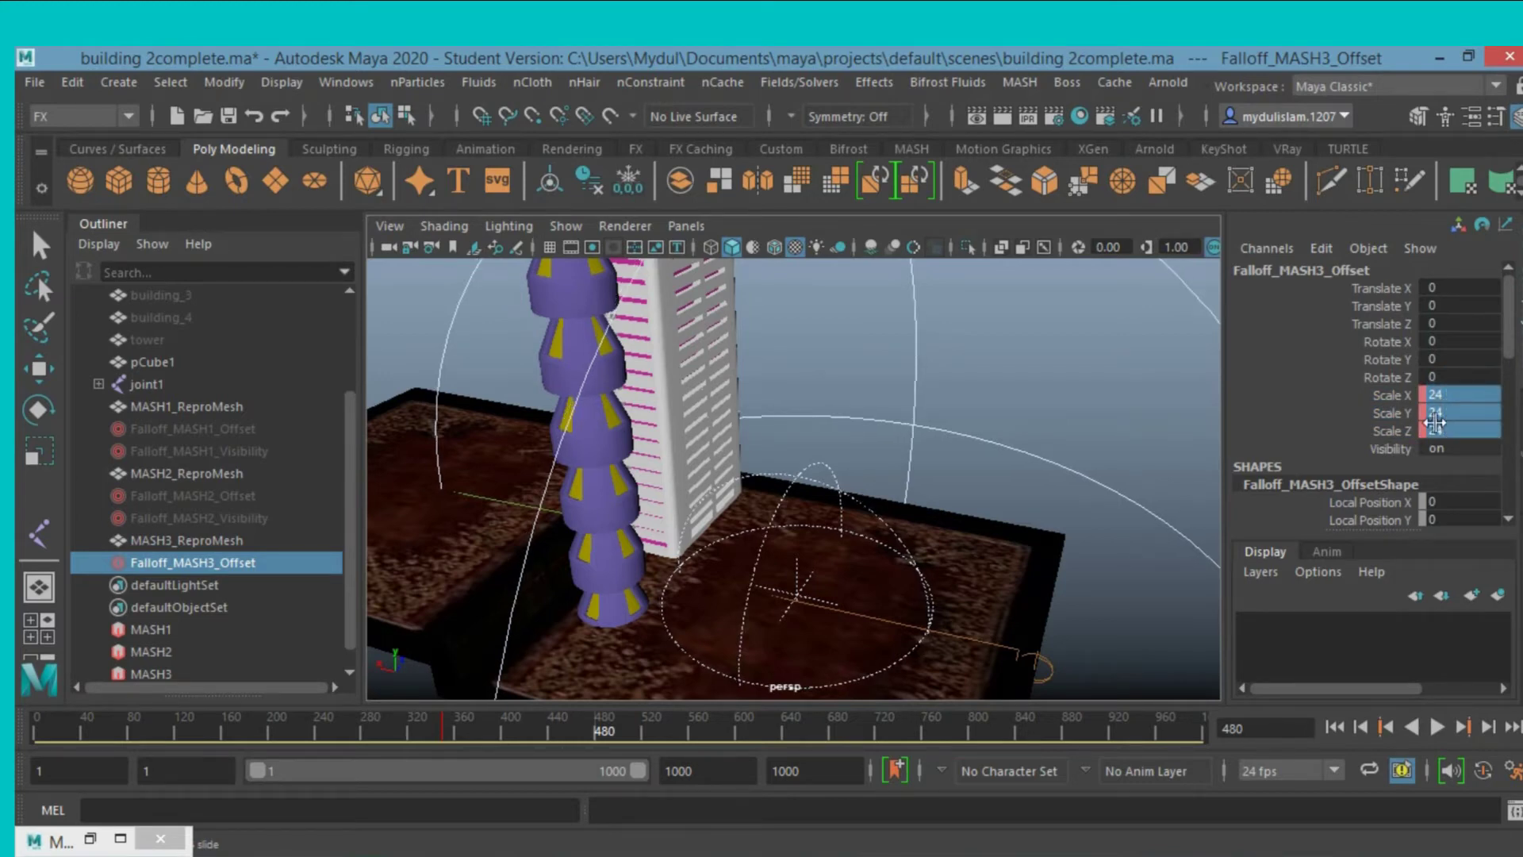
left_click_drag(1377, 397, 1377, 427)
right_click(1302, 411)
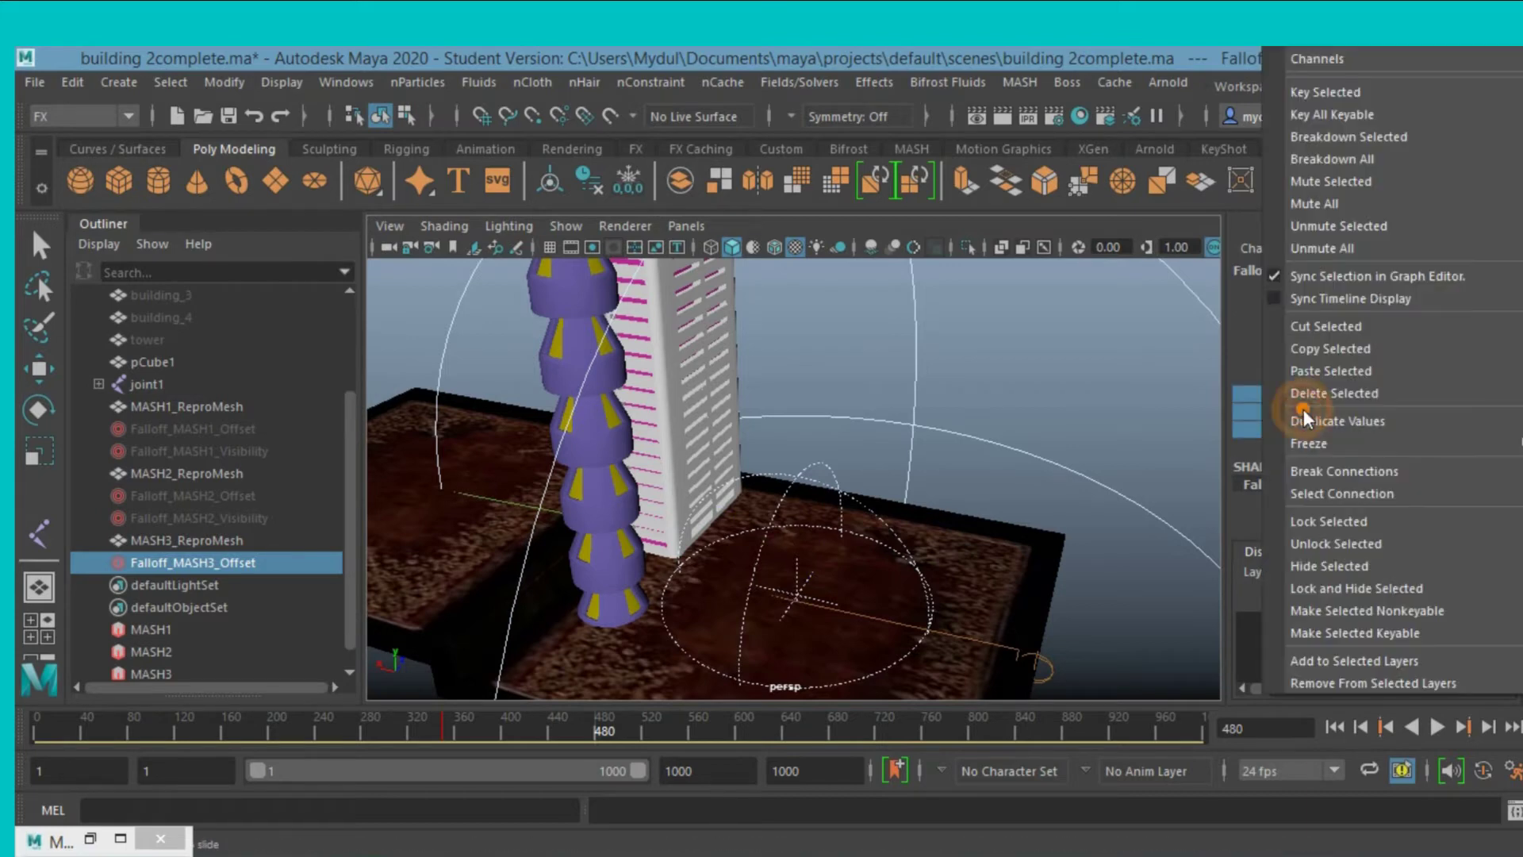
left_click(1349, 92)
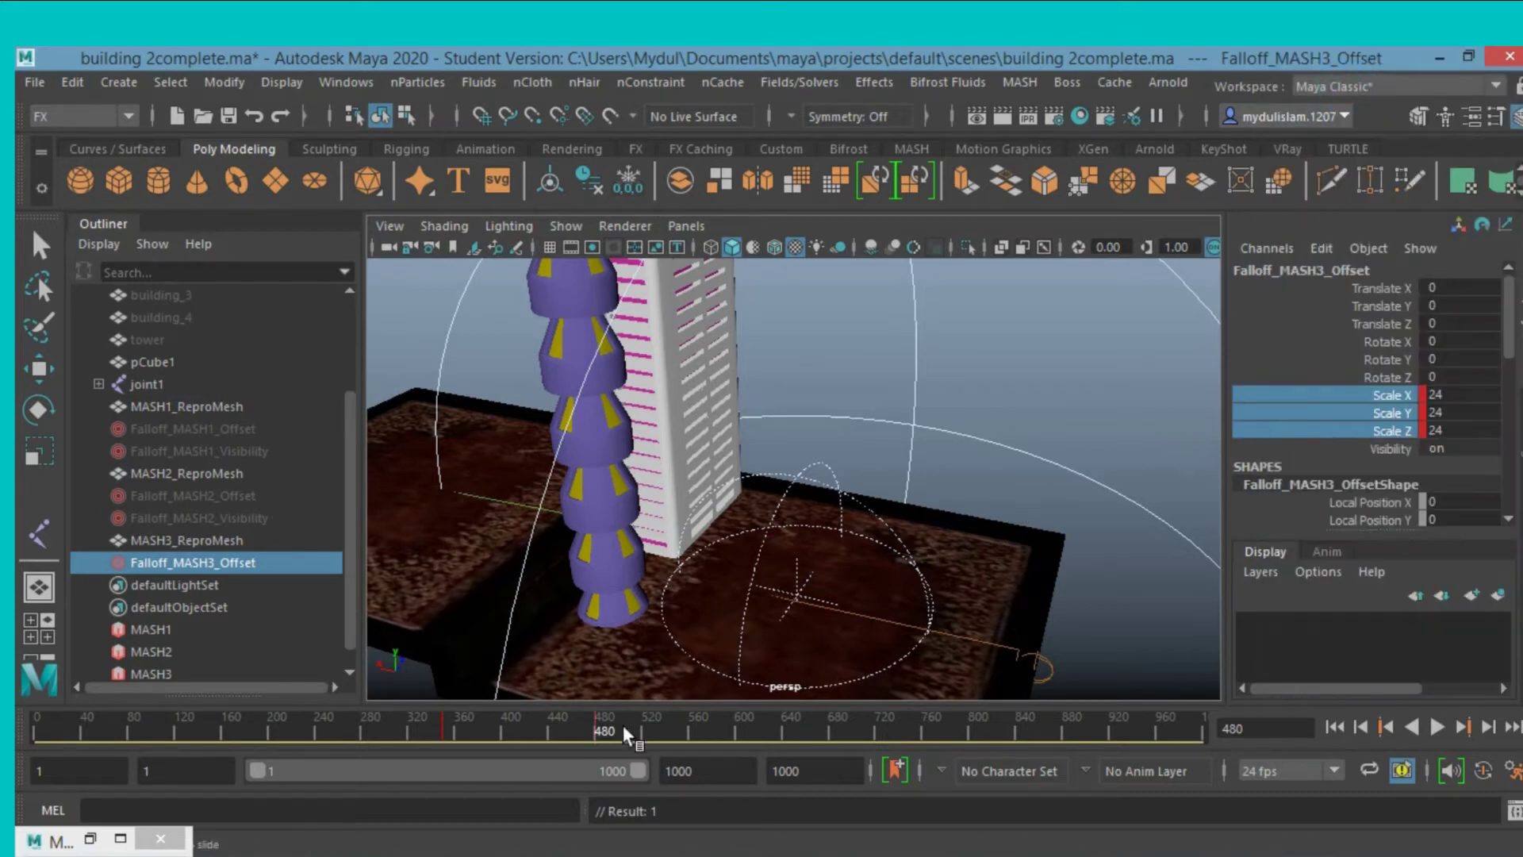
mouse_move(588, 721)
left_mouse_down()
mouse_move(444, 752)
mouse_move(539, 749)
mouse_move(441, 749)
mouse_move(571, 749)
left_mouse_up()
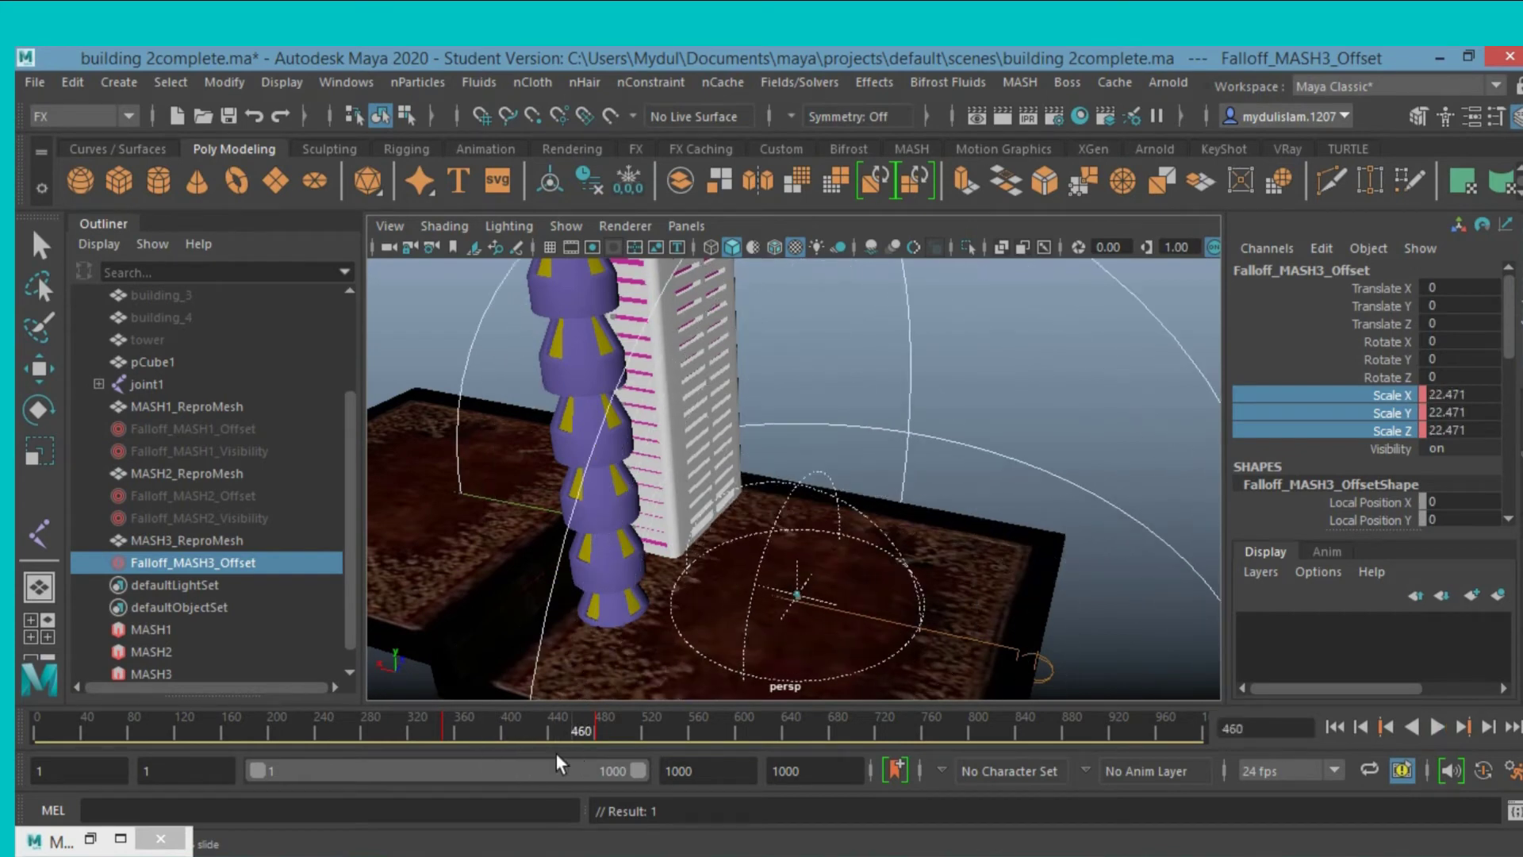
Check Invert Falloff on the MASH3 offset falloff, preview the teal building, and select MASH3.
key("ctrl+a")
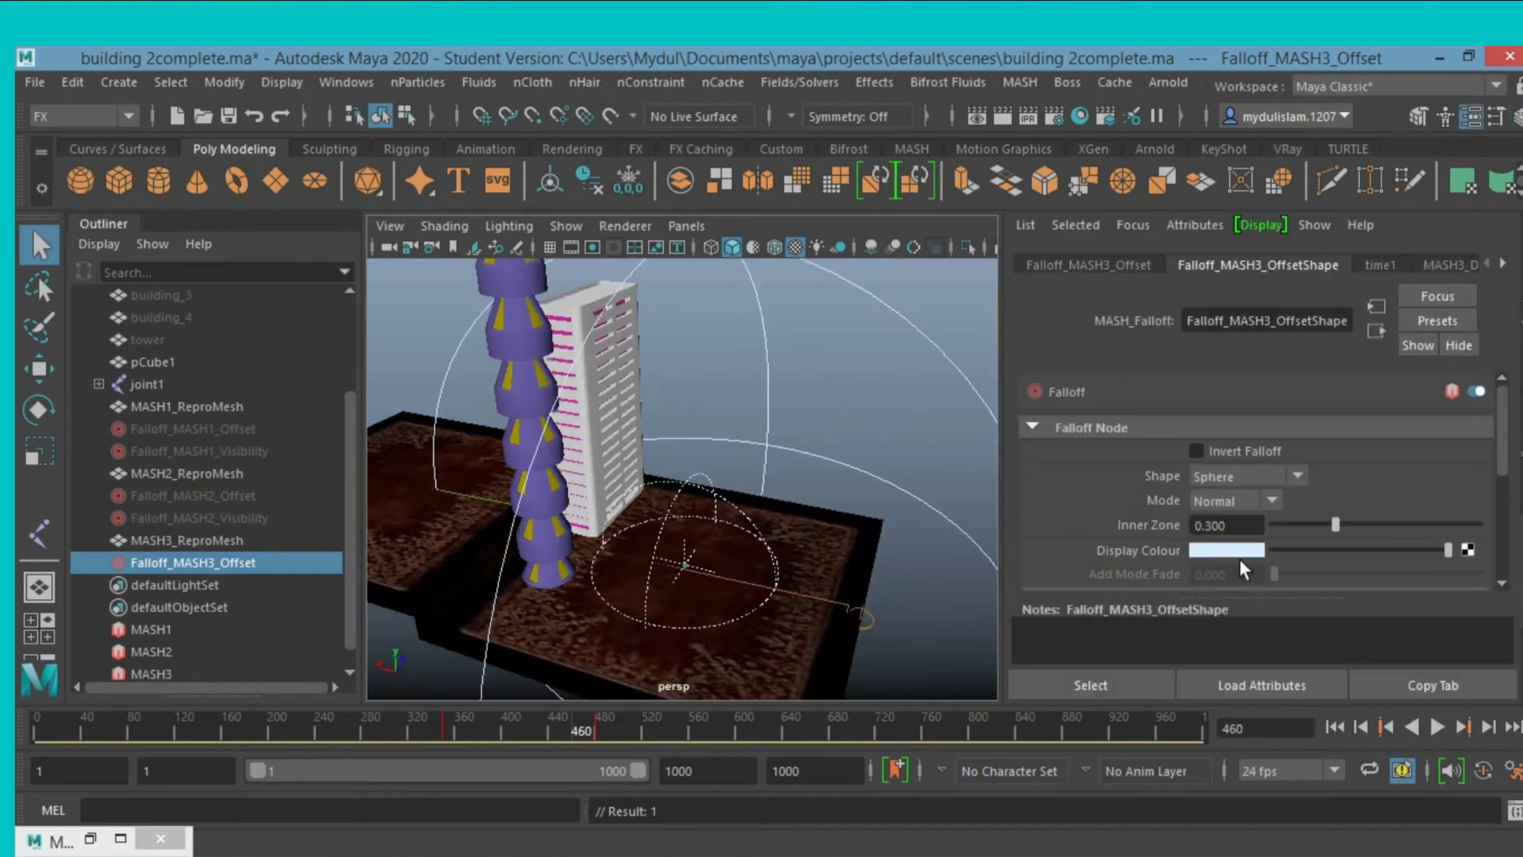
left_click(1196, 451)
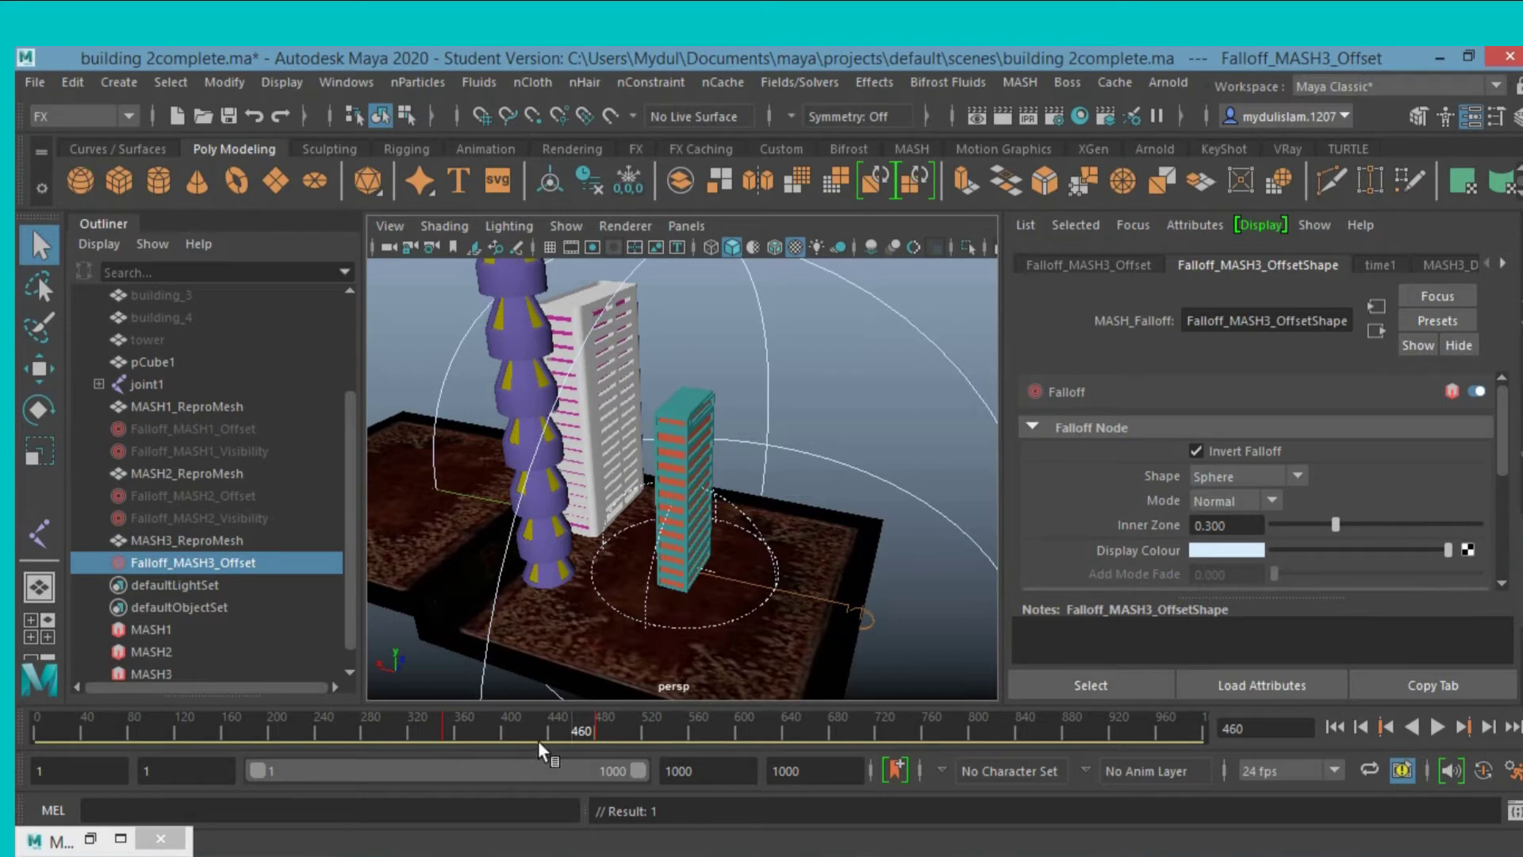
mouse_move(563, 728)
left_mouse_down()
mouse_move(474, 750)
mouse_move(606, 763)
mouse_move(441, 750)
mouse_move(594, 754)
left_mouse_up()
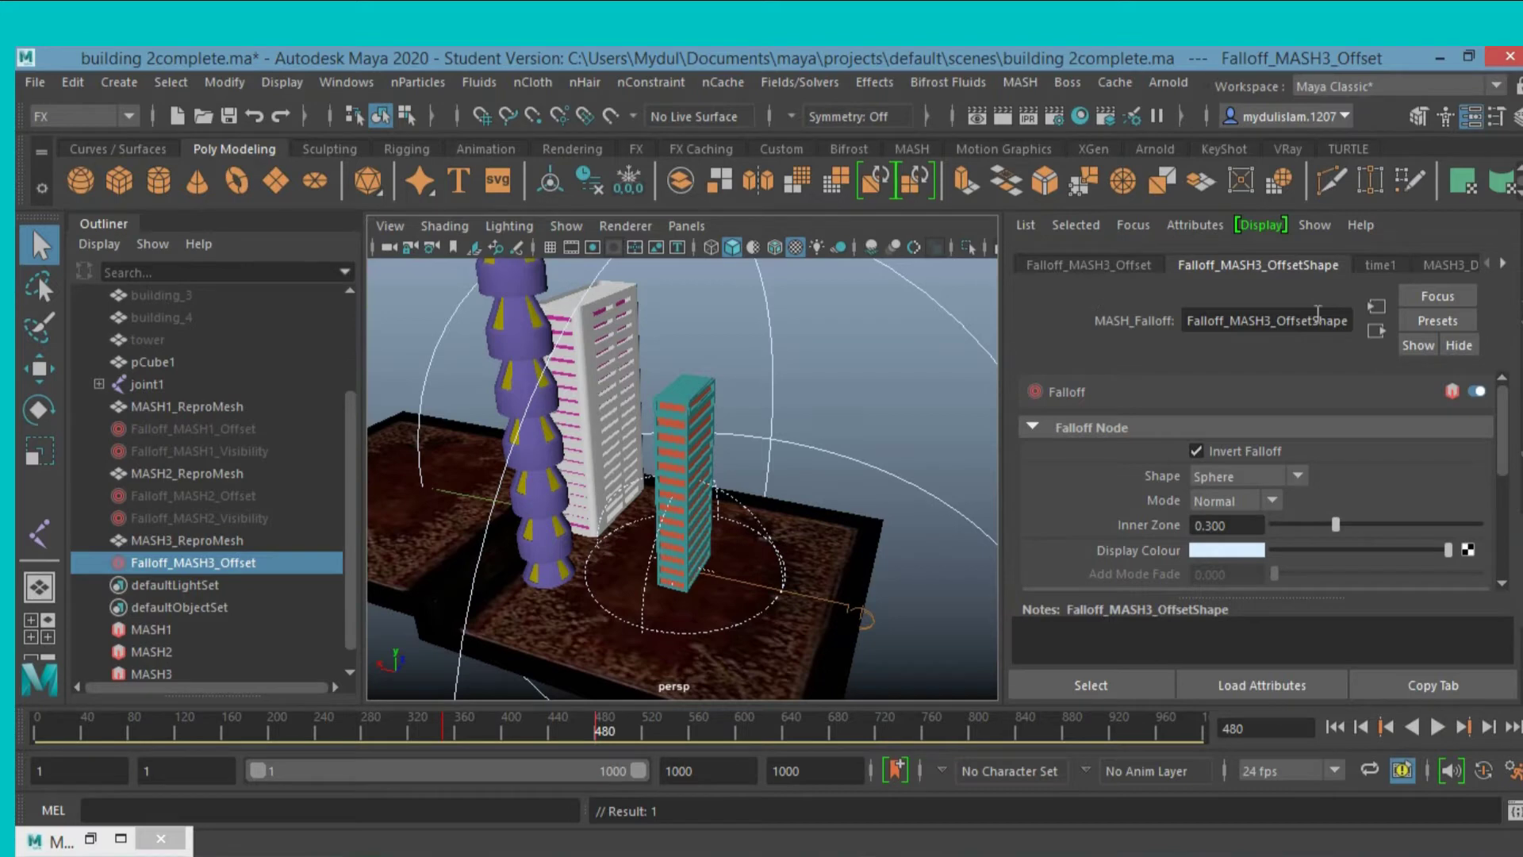
left_click(158, 673)
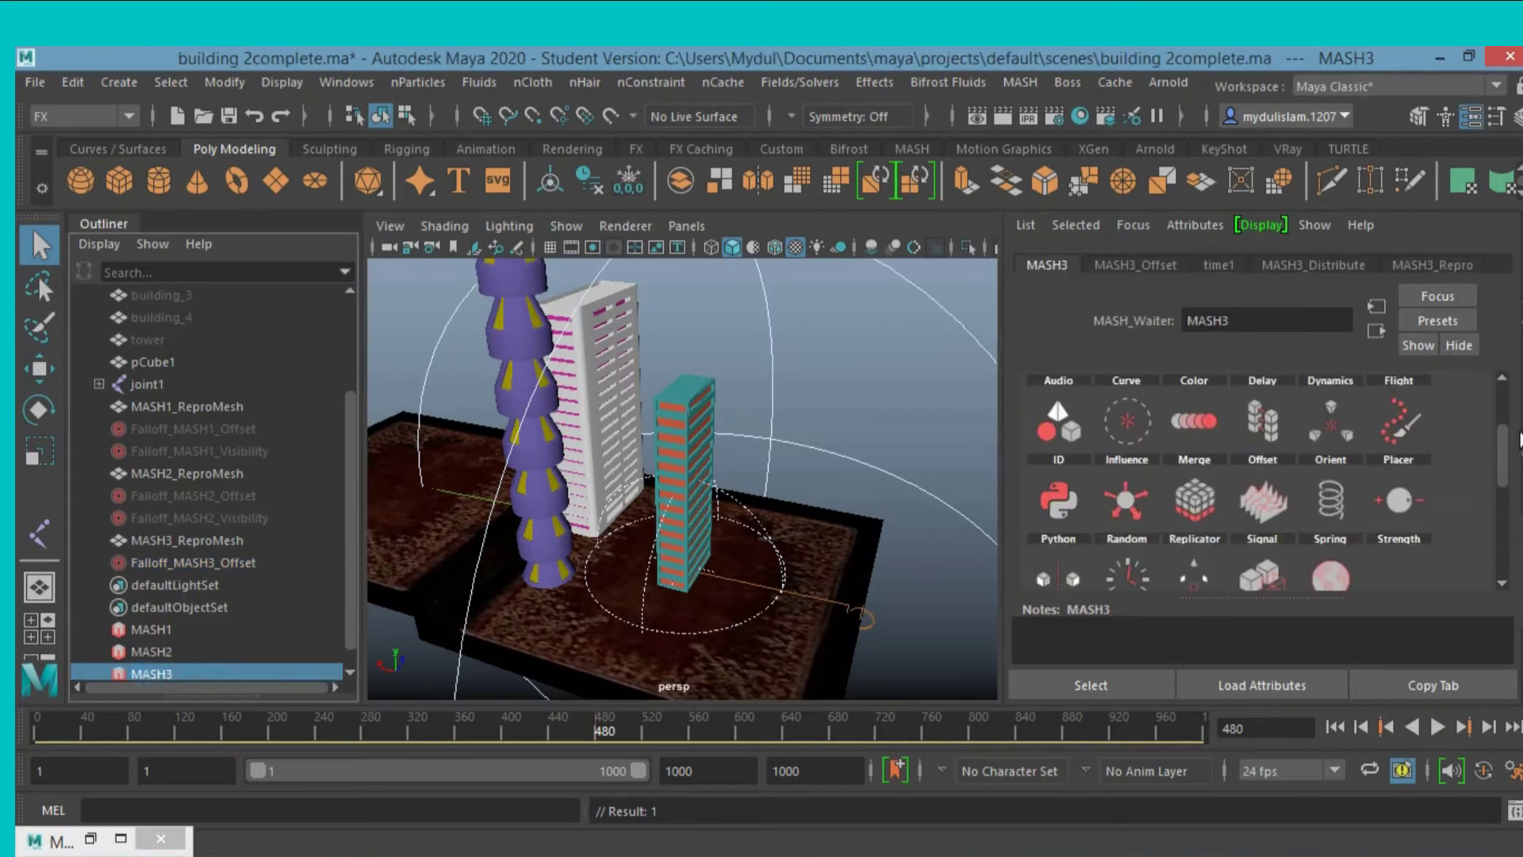
Add a Spring node to MASH3 and preview it from frame 366.
left_click(1332, 493)
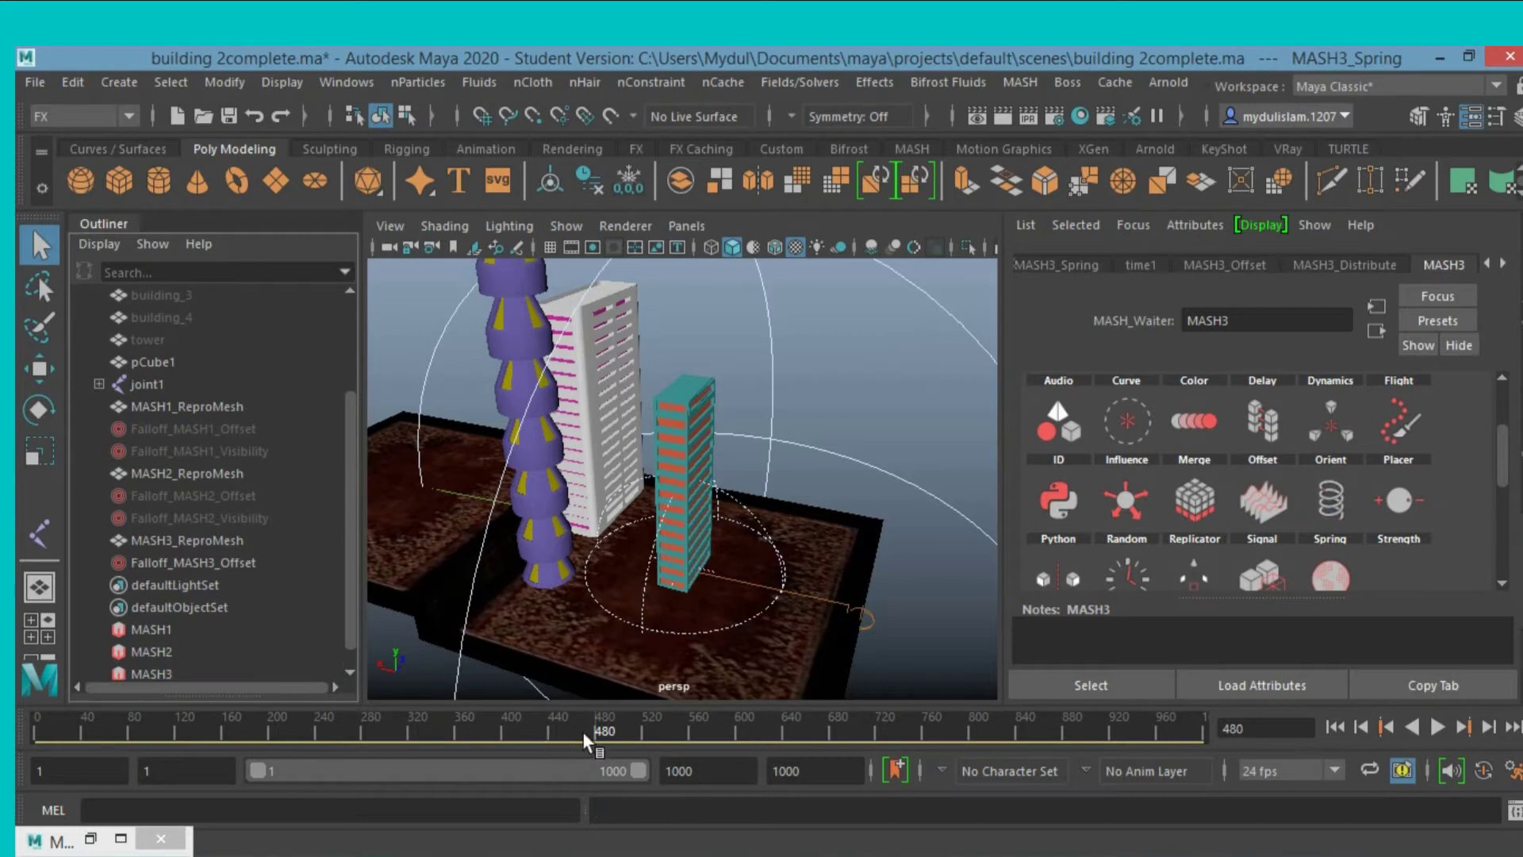
mouse_move(583, 731)
left_mouse_down()
mouse_move(447, 735)
mouse_move(595, 749)
left_mouse_up()
scroll(1196, 540, "down", 1)
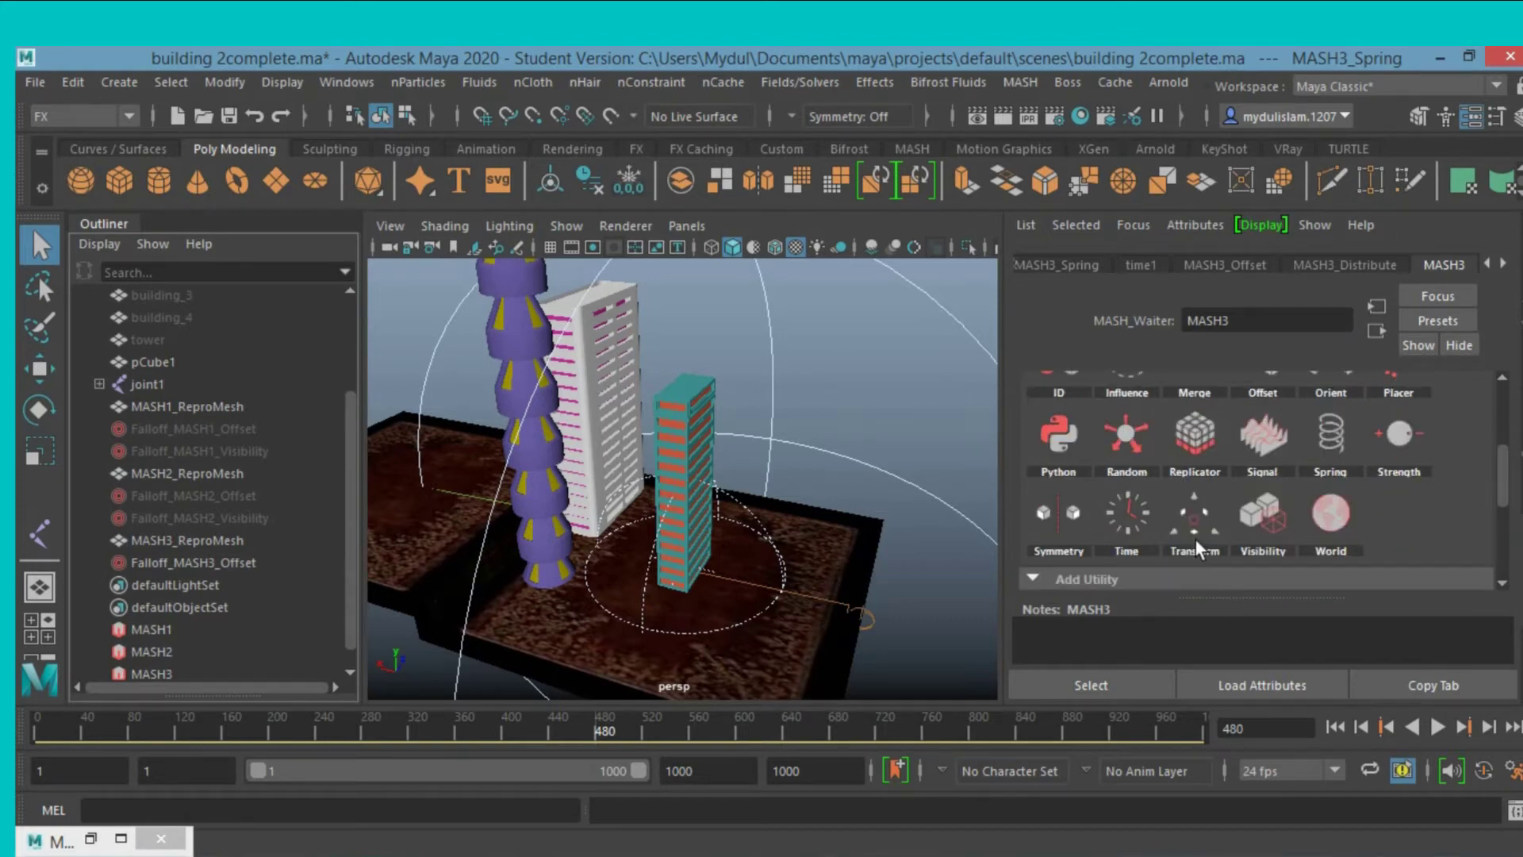
Add a Visibility node to MASH3 and create a new falloff object for it.
left_click(1279, 520)
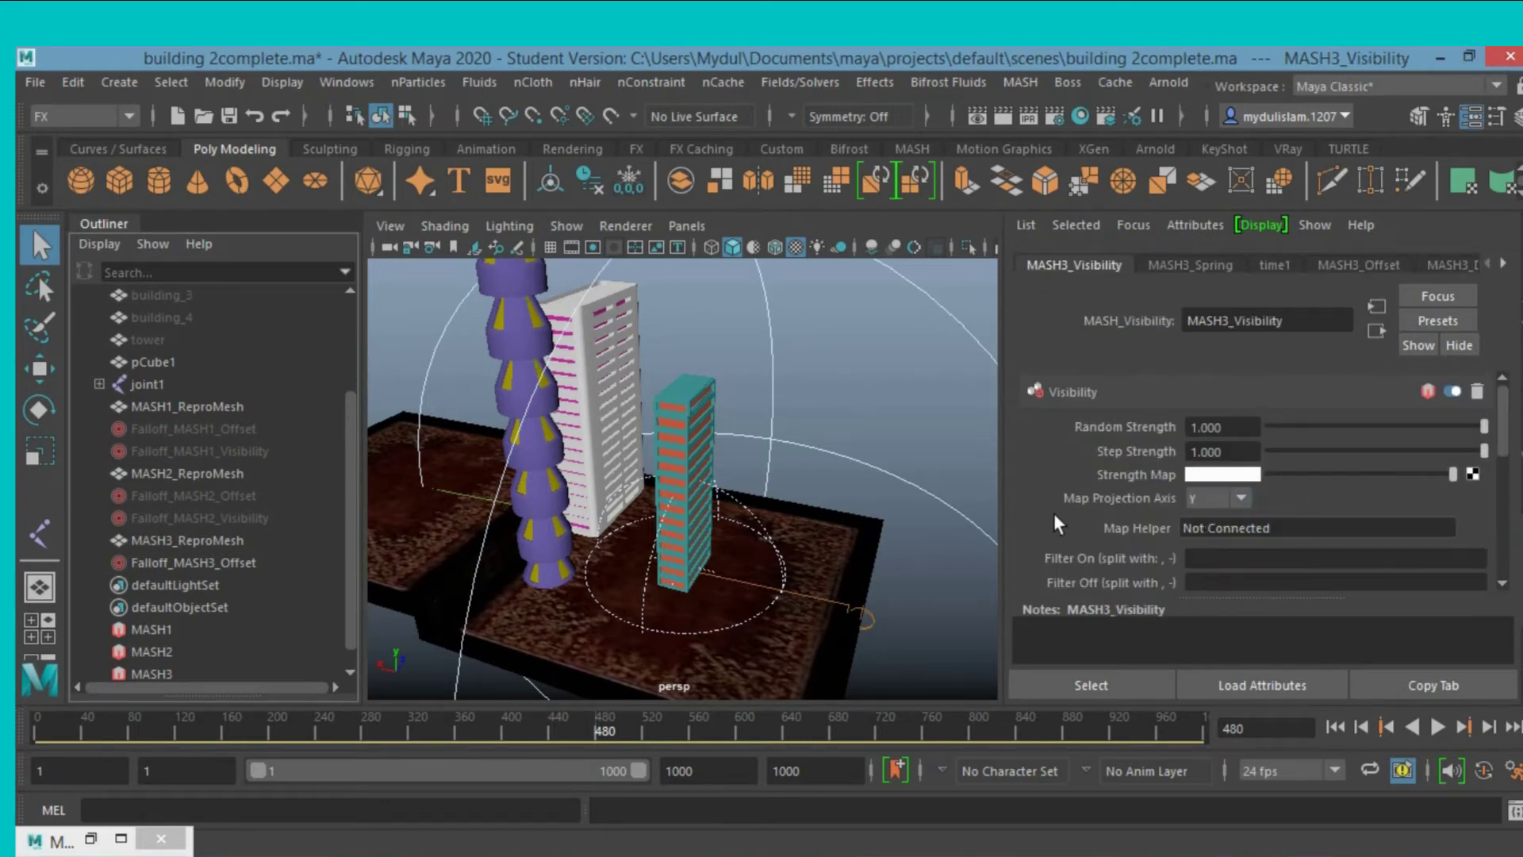
scroll(1095, 504, "down", 3)
scroll(1111, 498, "down", 1)
scroll(1110, 497, "up", 1)
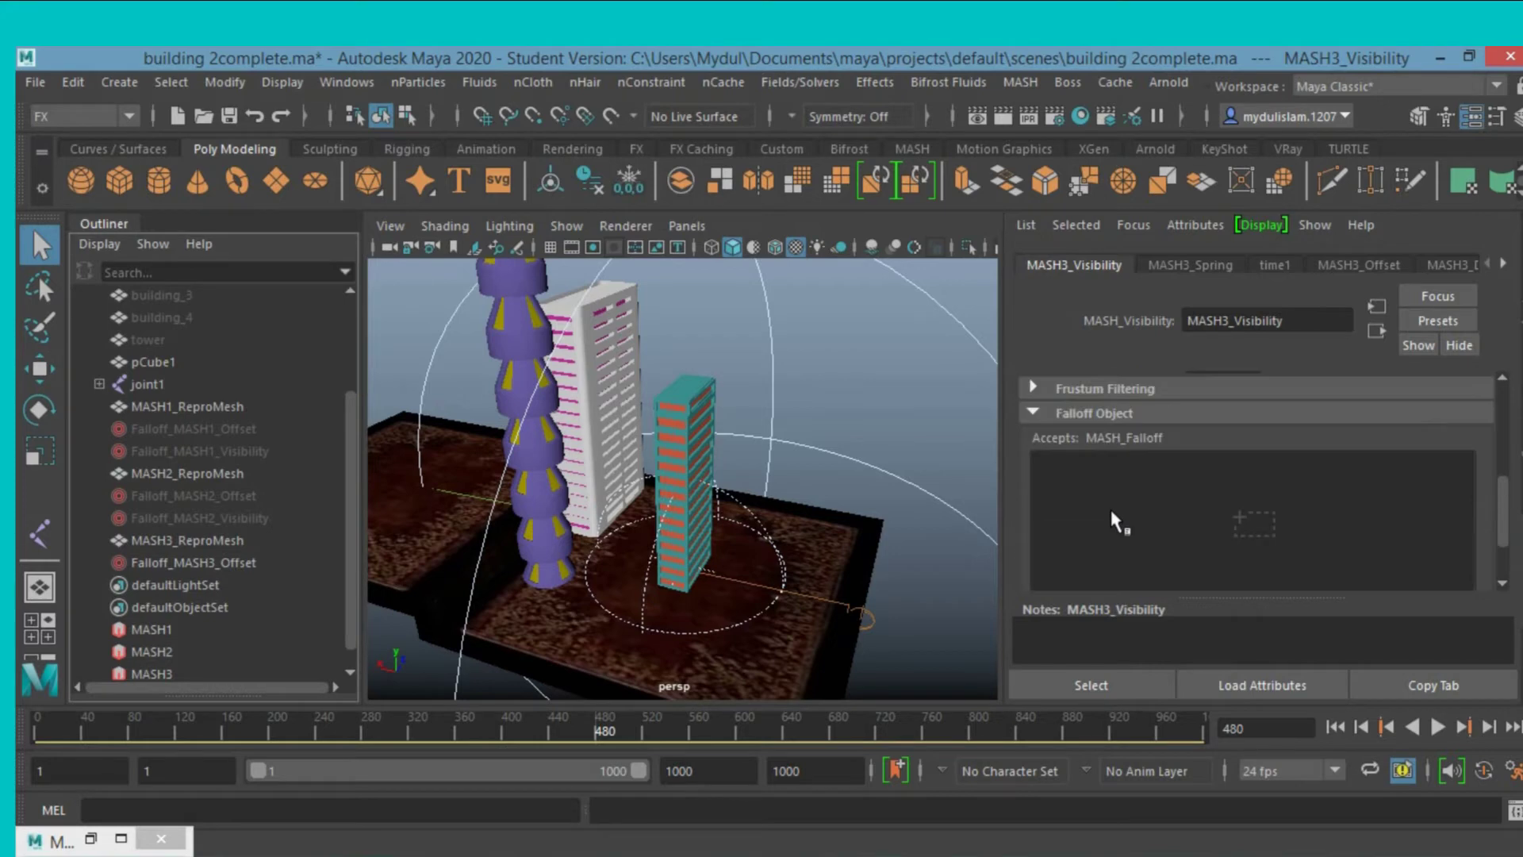
right_click(1112, 512)
left_click(1142, 520)
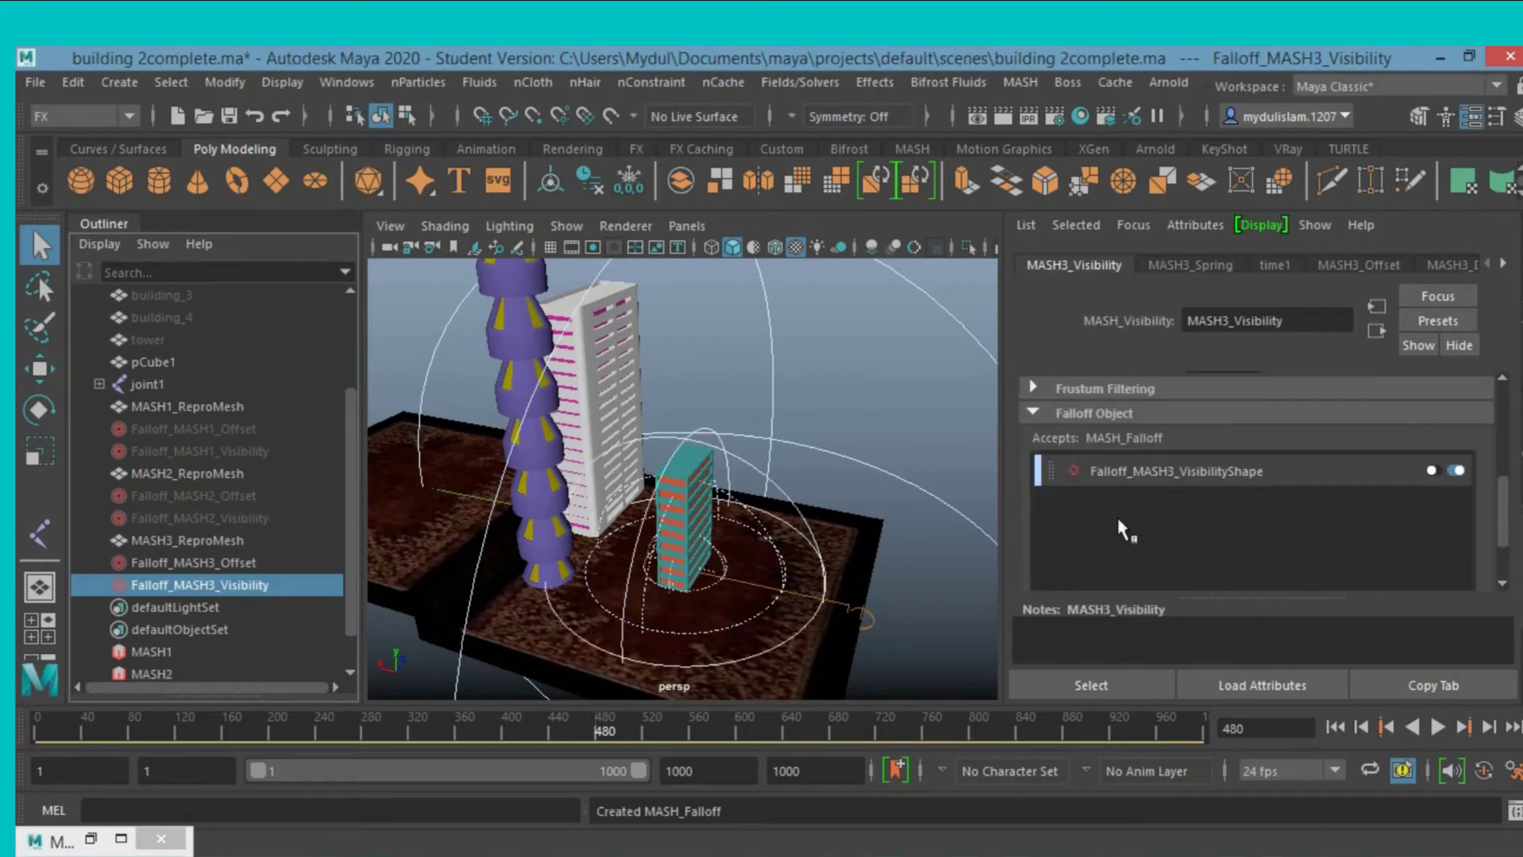
Make the Visibility falloff a Cube shape with Inner Zone 0.907.
scroll(1102, 505, "up", 3)
scroll(1103, 506, "up", 1)
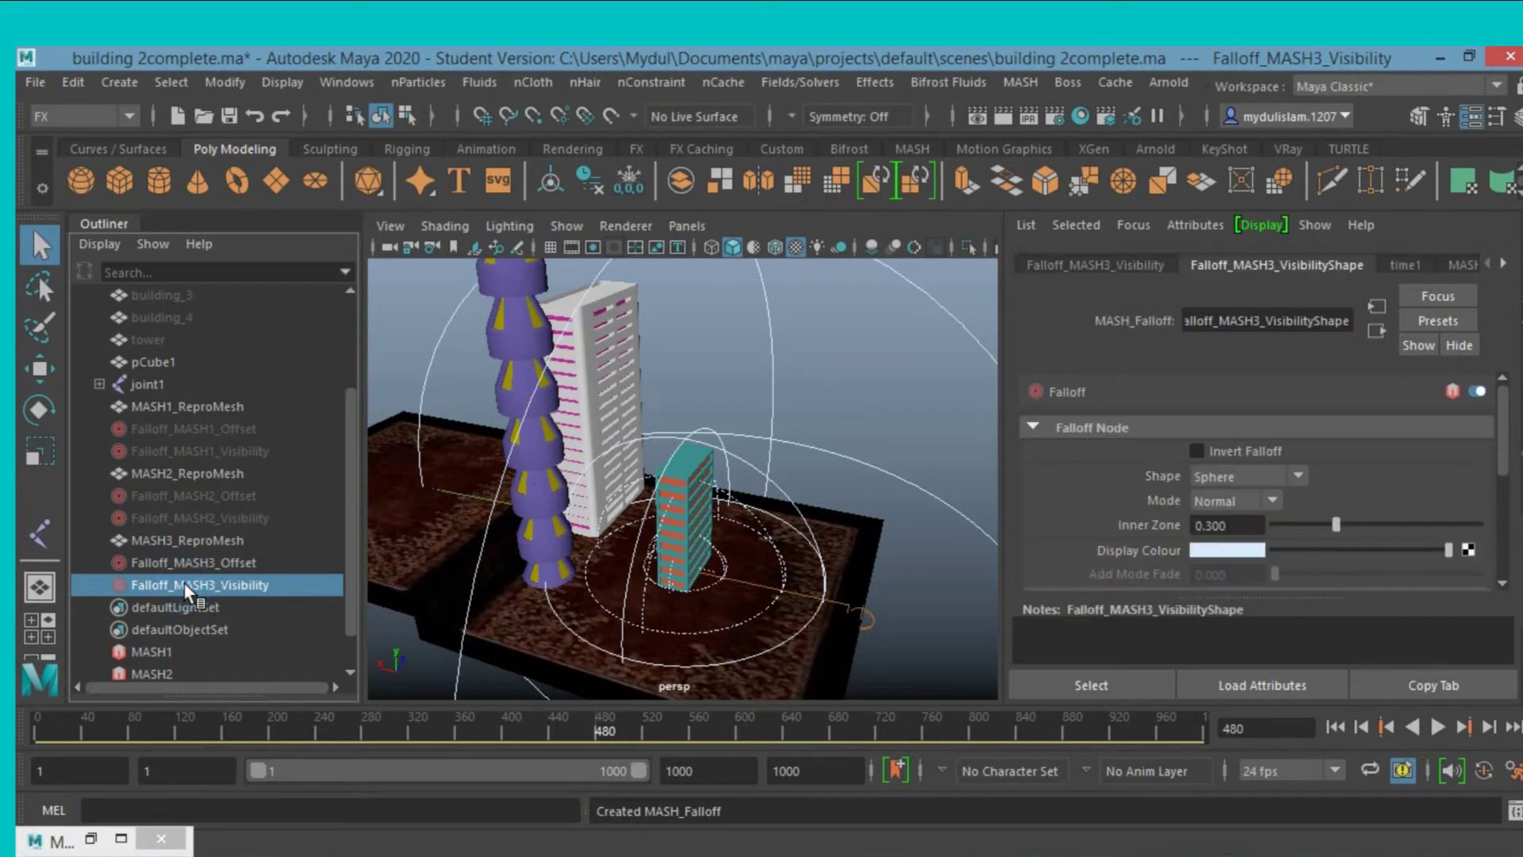
left_click(1297, 474)
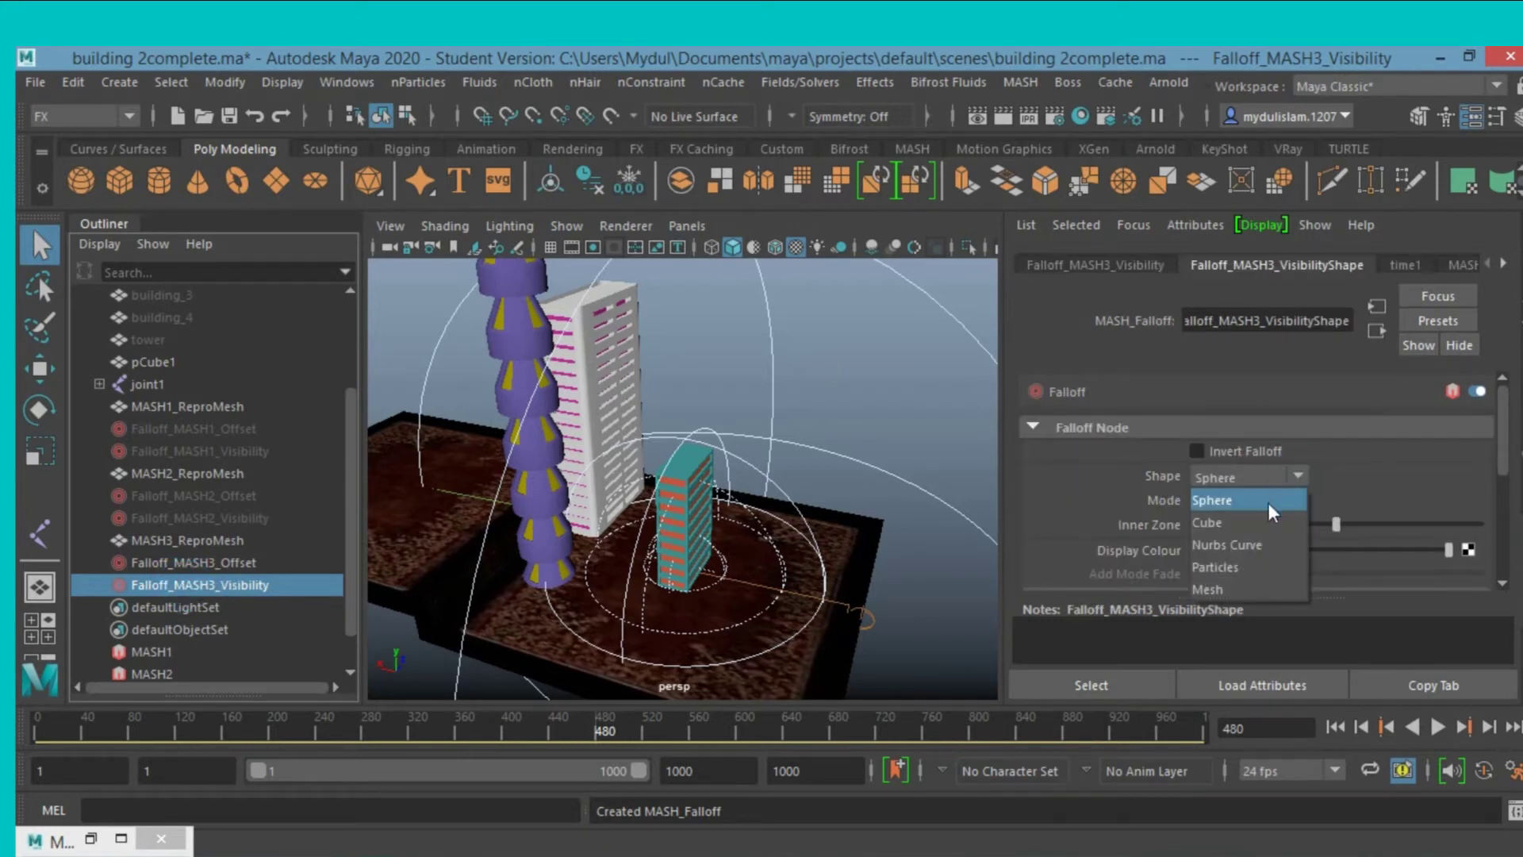
left_click(1249, 521)
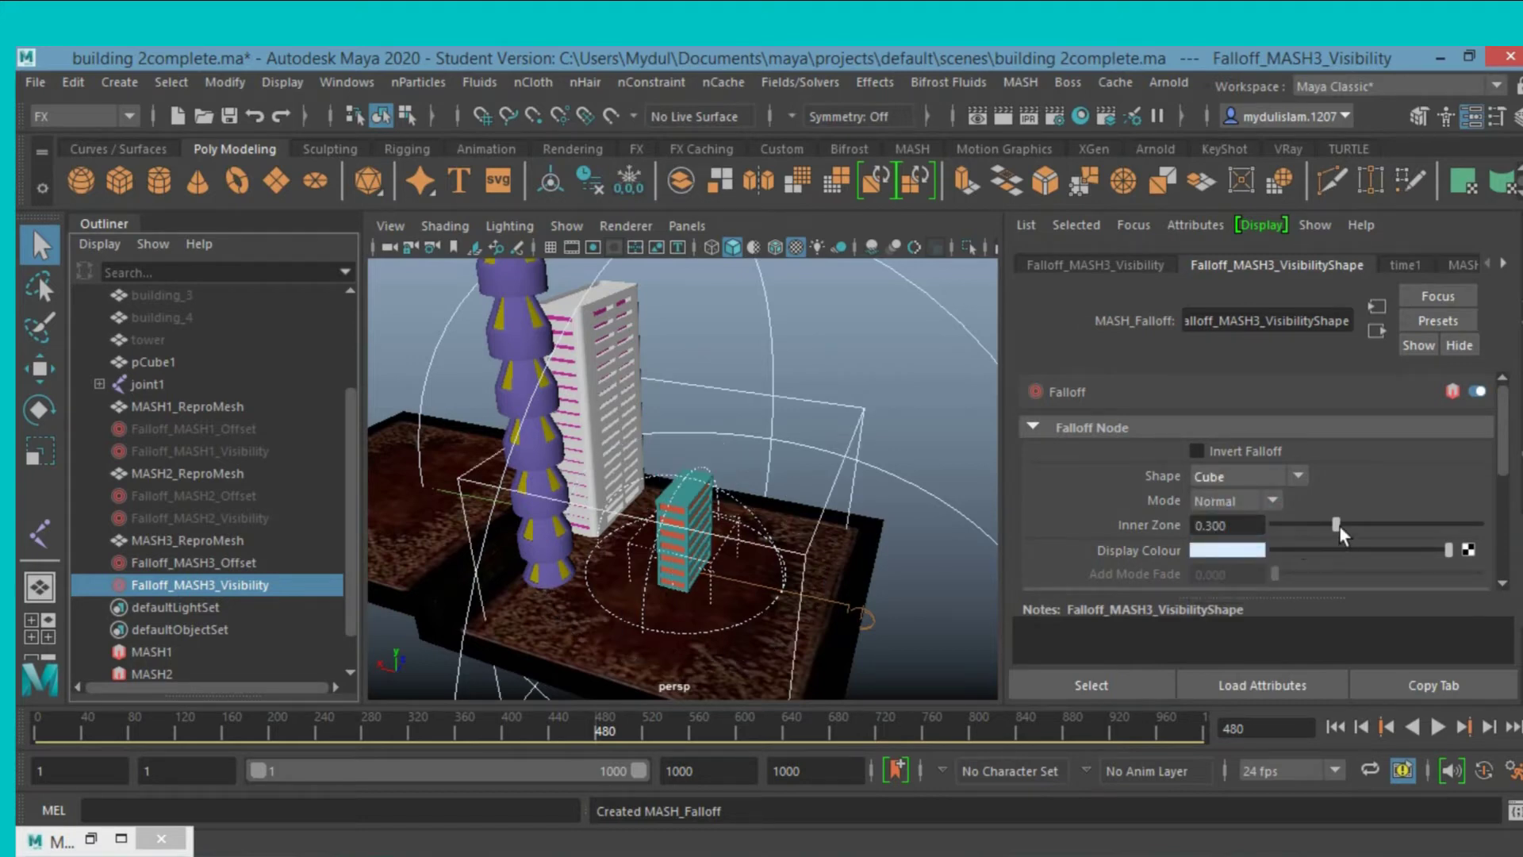
left_click_drag(1337, 524, 1457, 532)
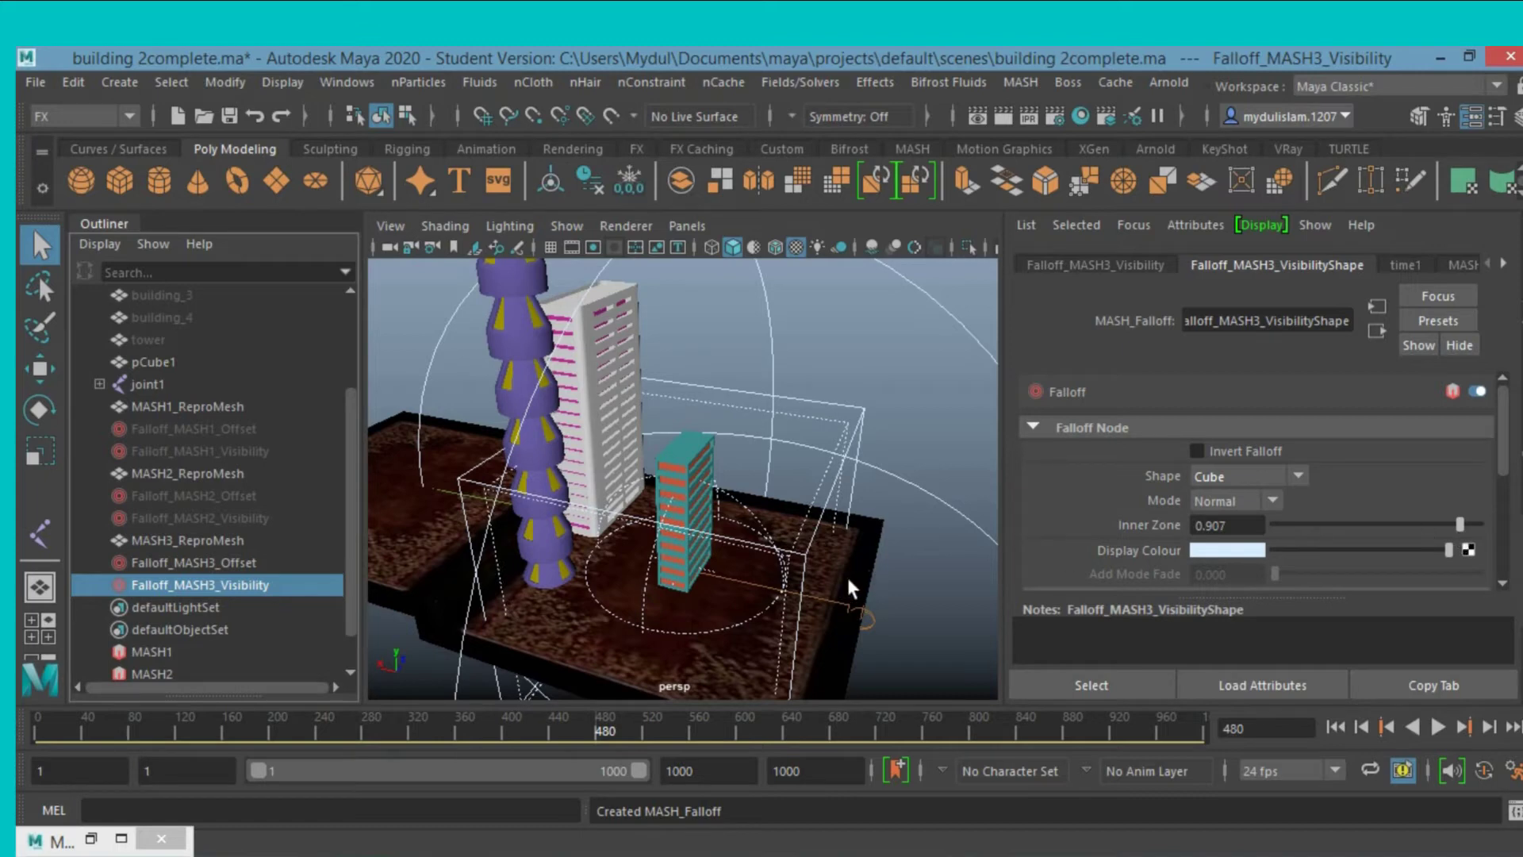
left_click_drag(873, 576, 934, 544, "alt")
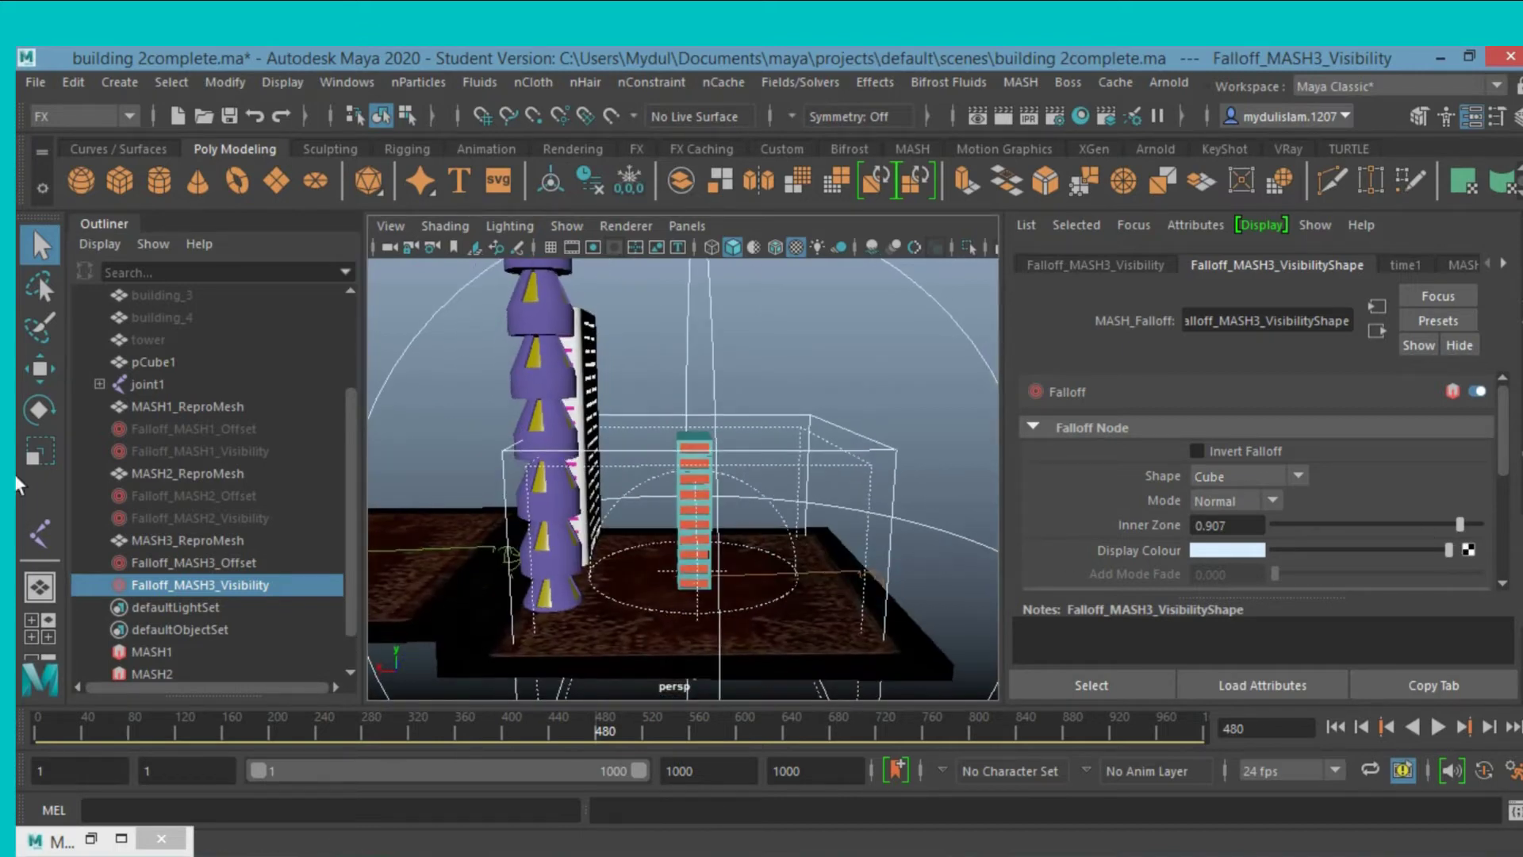
Raise the cube Visibility falloff to reveal more floors and invert it.
left_click(40, 369)
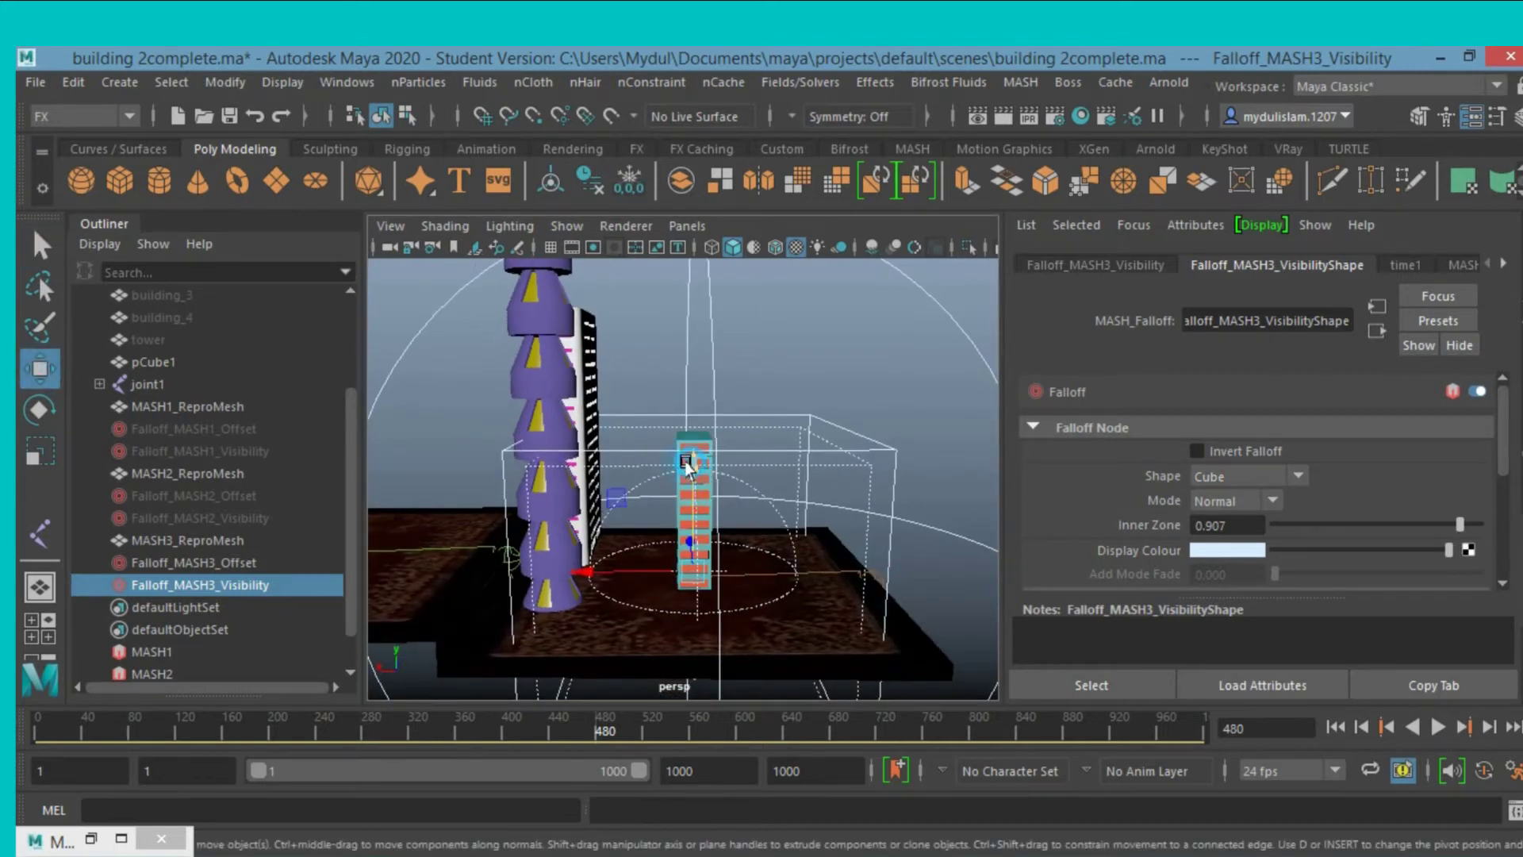
mouse_move(688, 458)
left_mouse_down()
mouse_move(695, 412)
mouse_move(695, 612)
left_mouse_up()
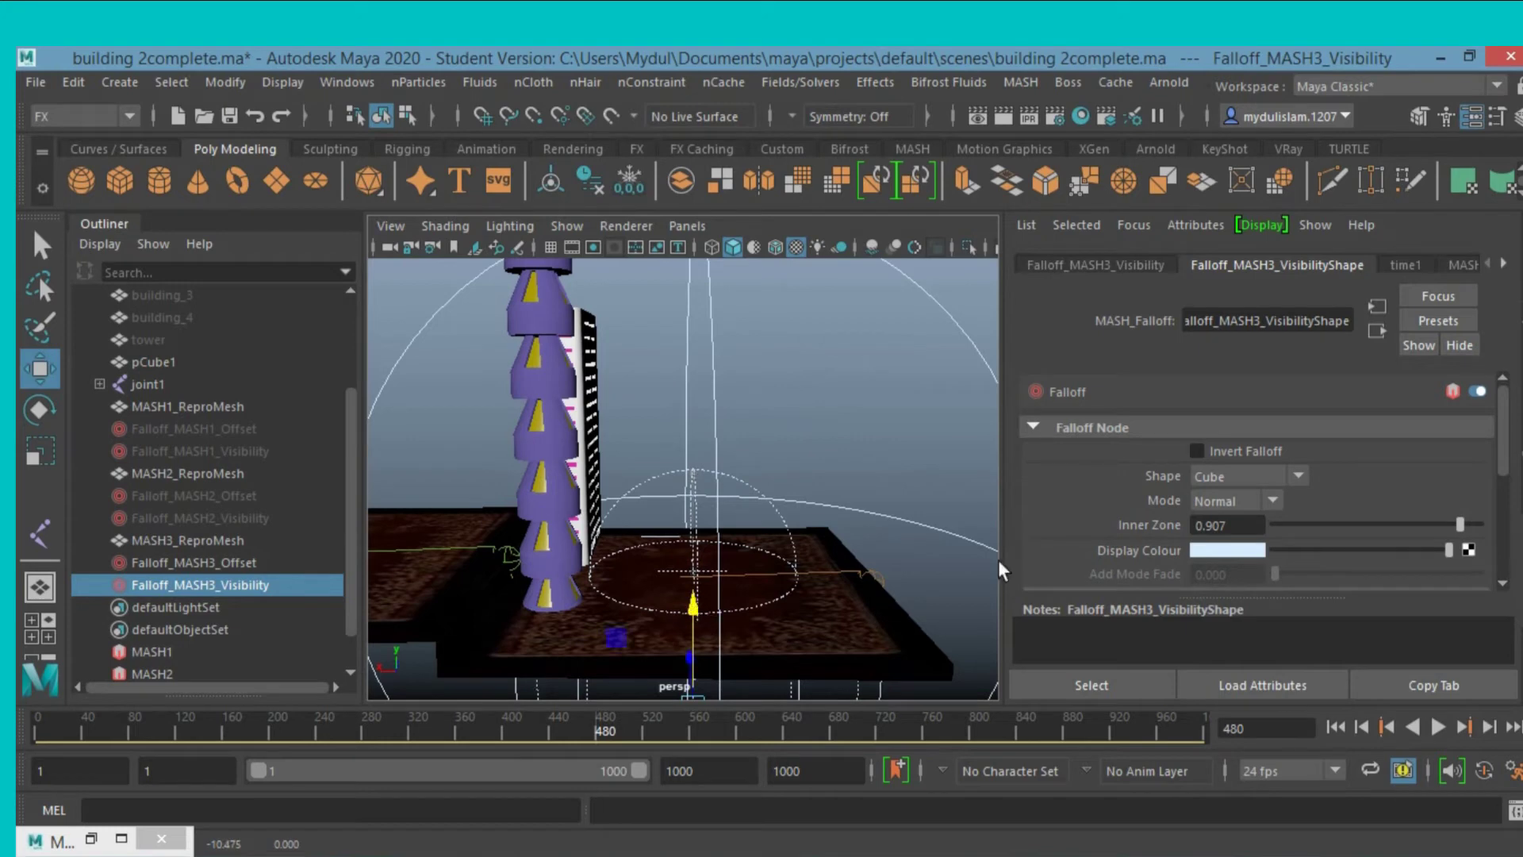
left_click(1196, 451)
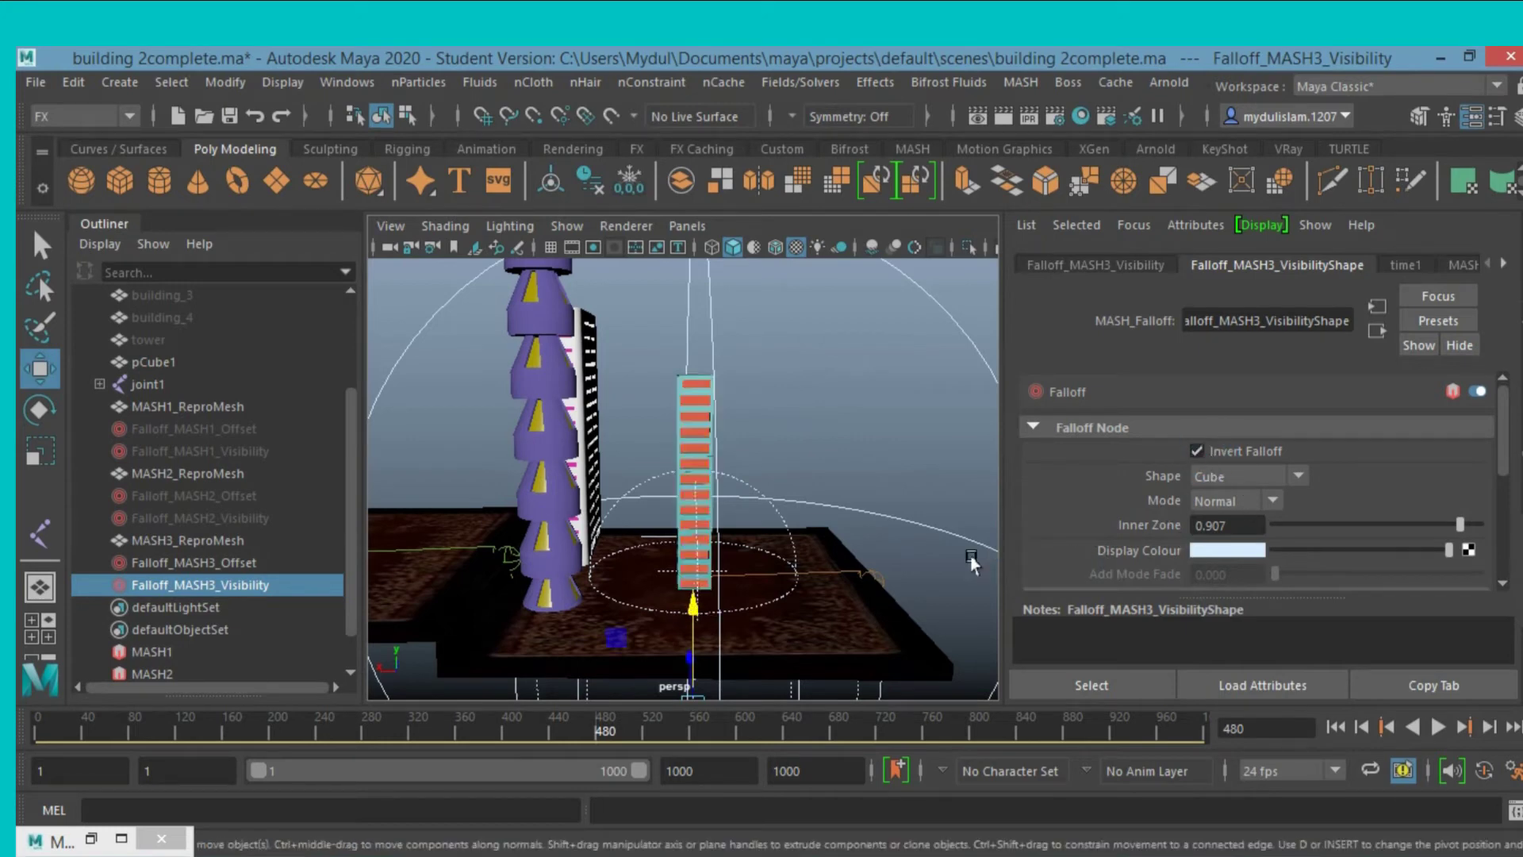
Preview the building's growth at frames 386 and 324, then return to frame 480.
mouse_move(578, 726)
left_mouse_down()
mouse_move(487, 749)
mouse_move(595, 765)
left_mouse_up()
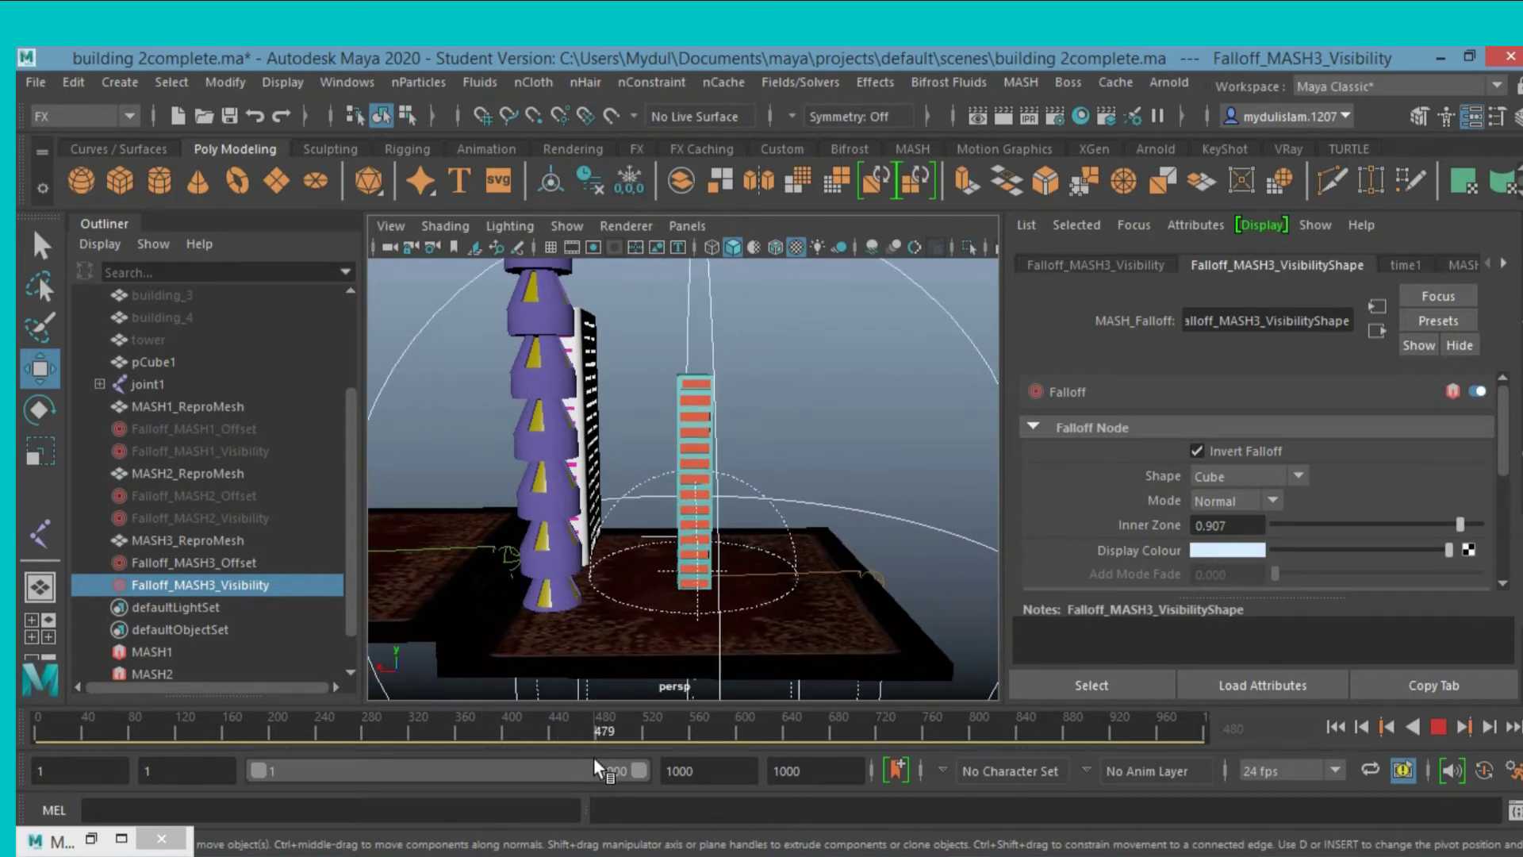
left_click_drag(619, 603, 675, 655, "alt")
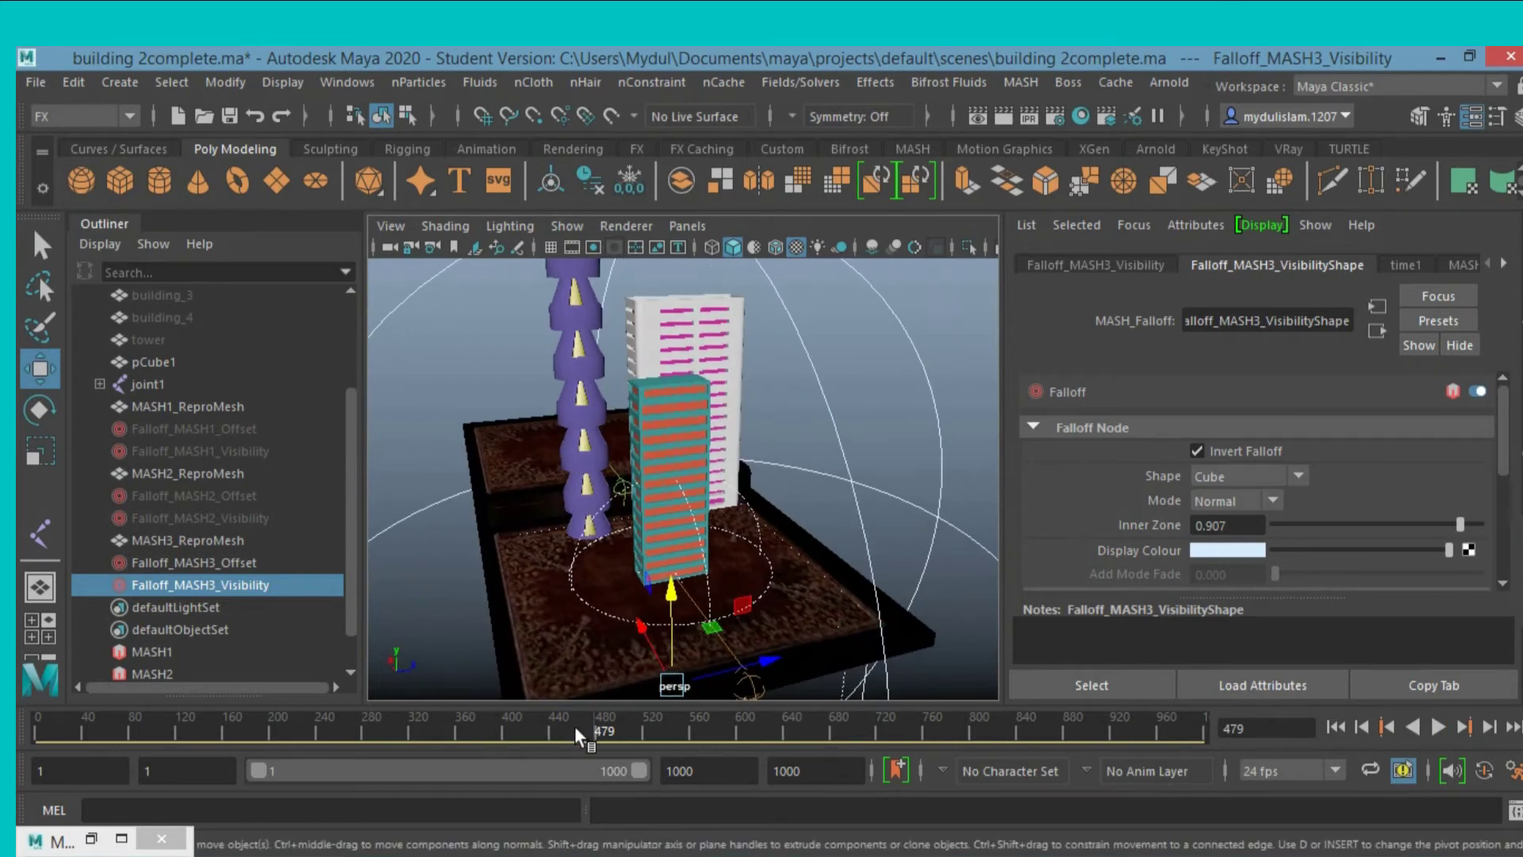
mouse_move(575, 728)
left_mouse_down()
mouse_move(384, 736)
mouse_move(419, 755)
mouse_move(608, 752)
mouse_move(593, 750)
left_mouse_up()
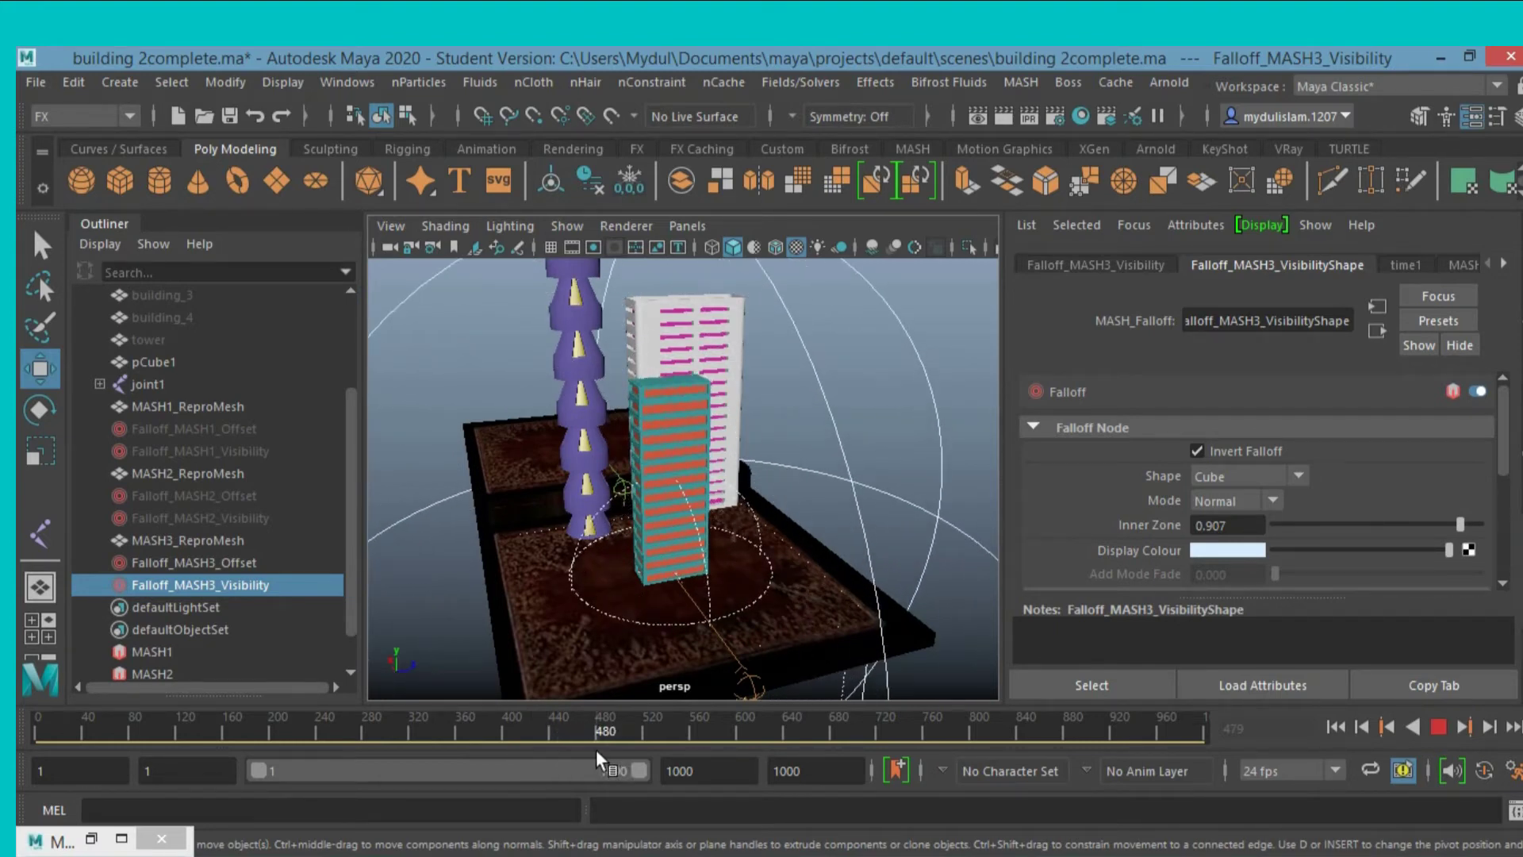
left_click_drag(597, 748, 598, 749)
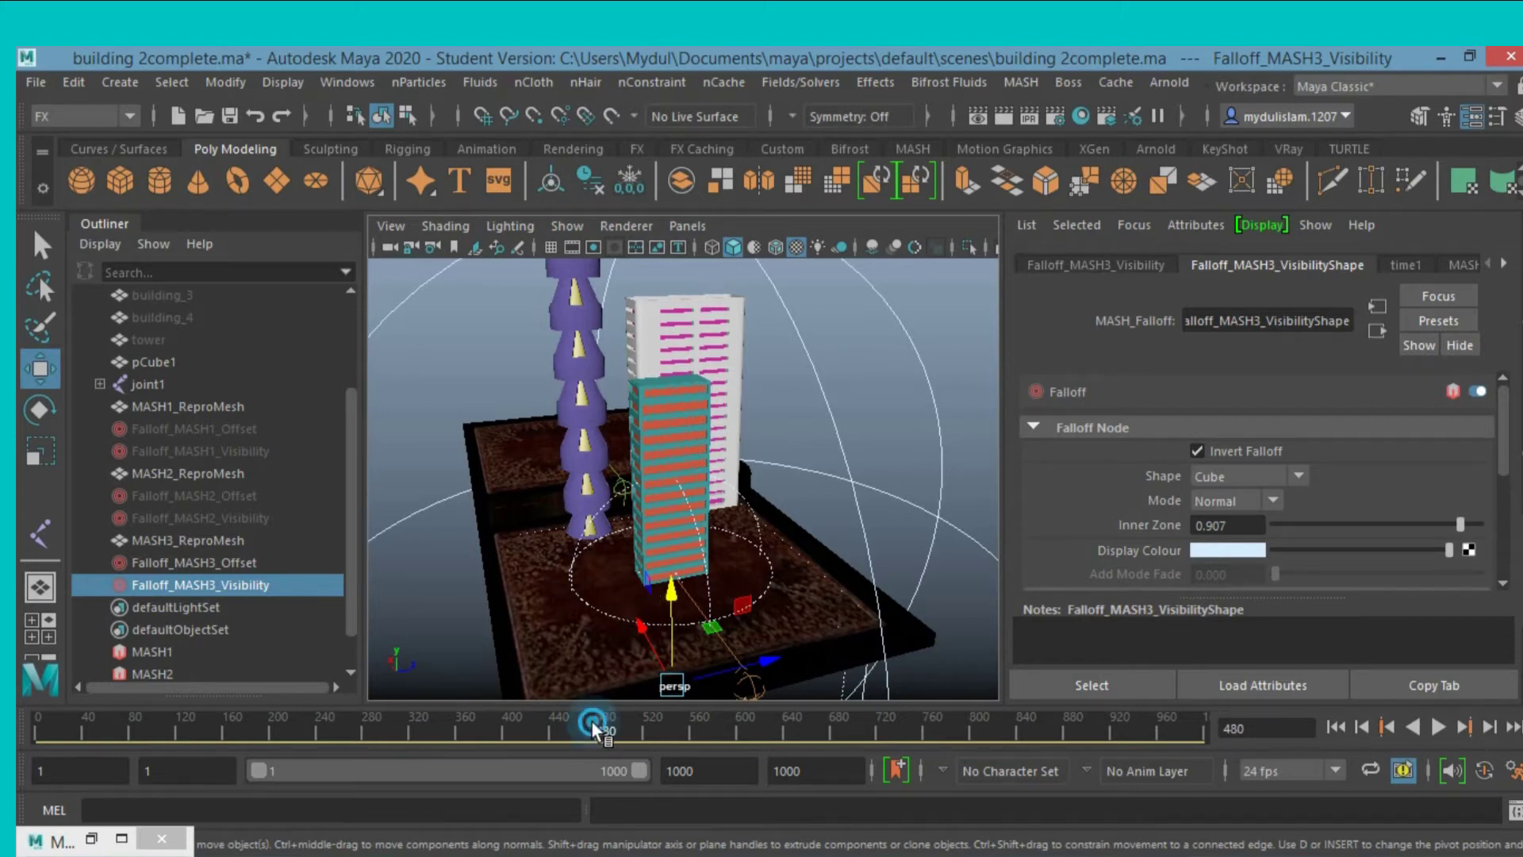
Review the growth from frame 366, test a falloff move and undo it, and settle on frame 480.
left_click_drag(592, 721, 455, 754)
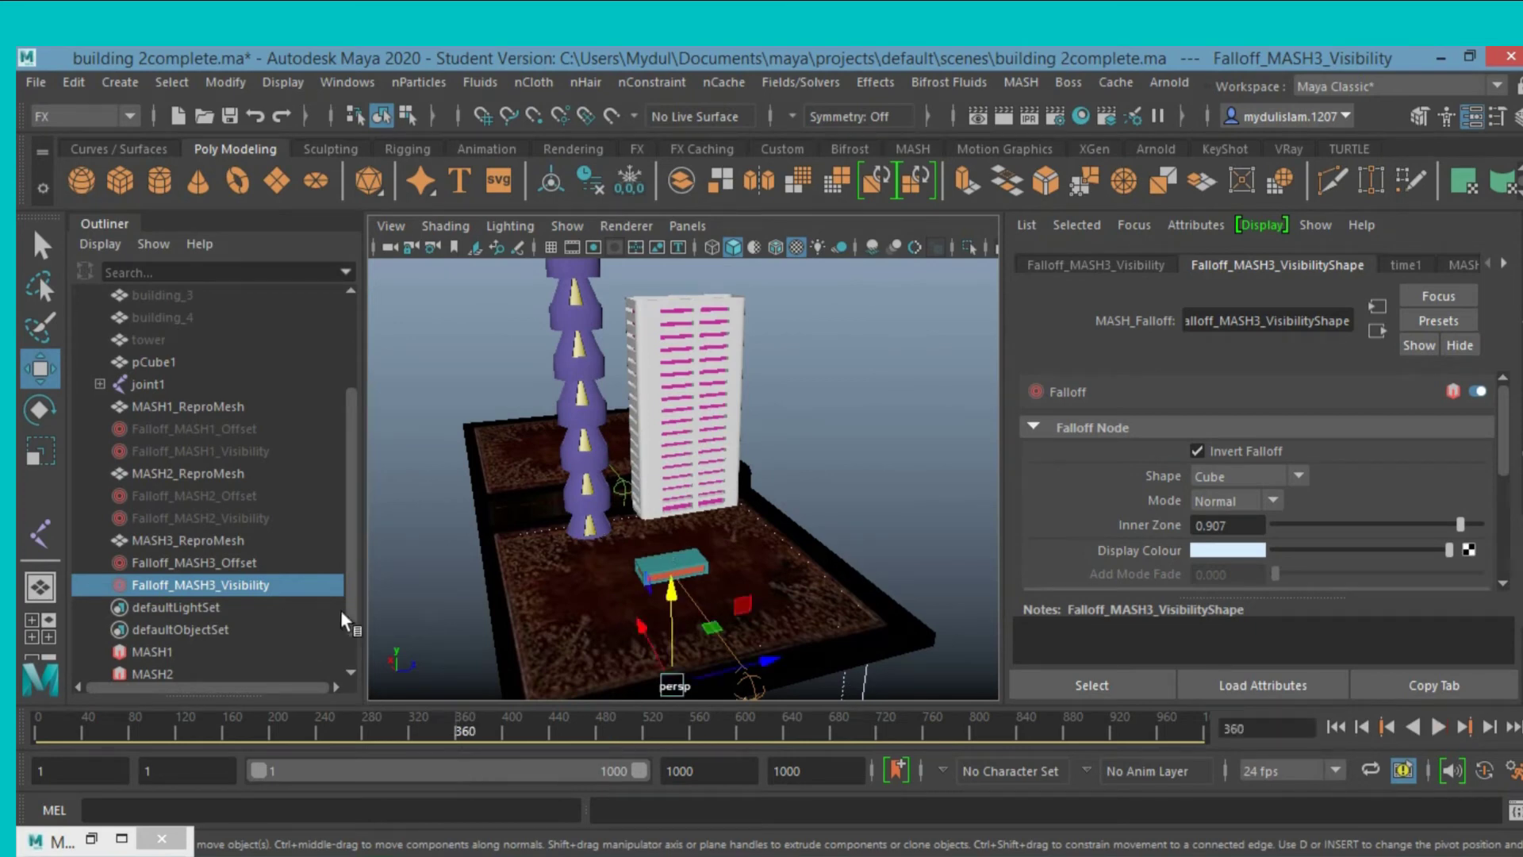
left_click_drag(677, 609, 670, 600)
key("ctrl+z")
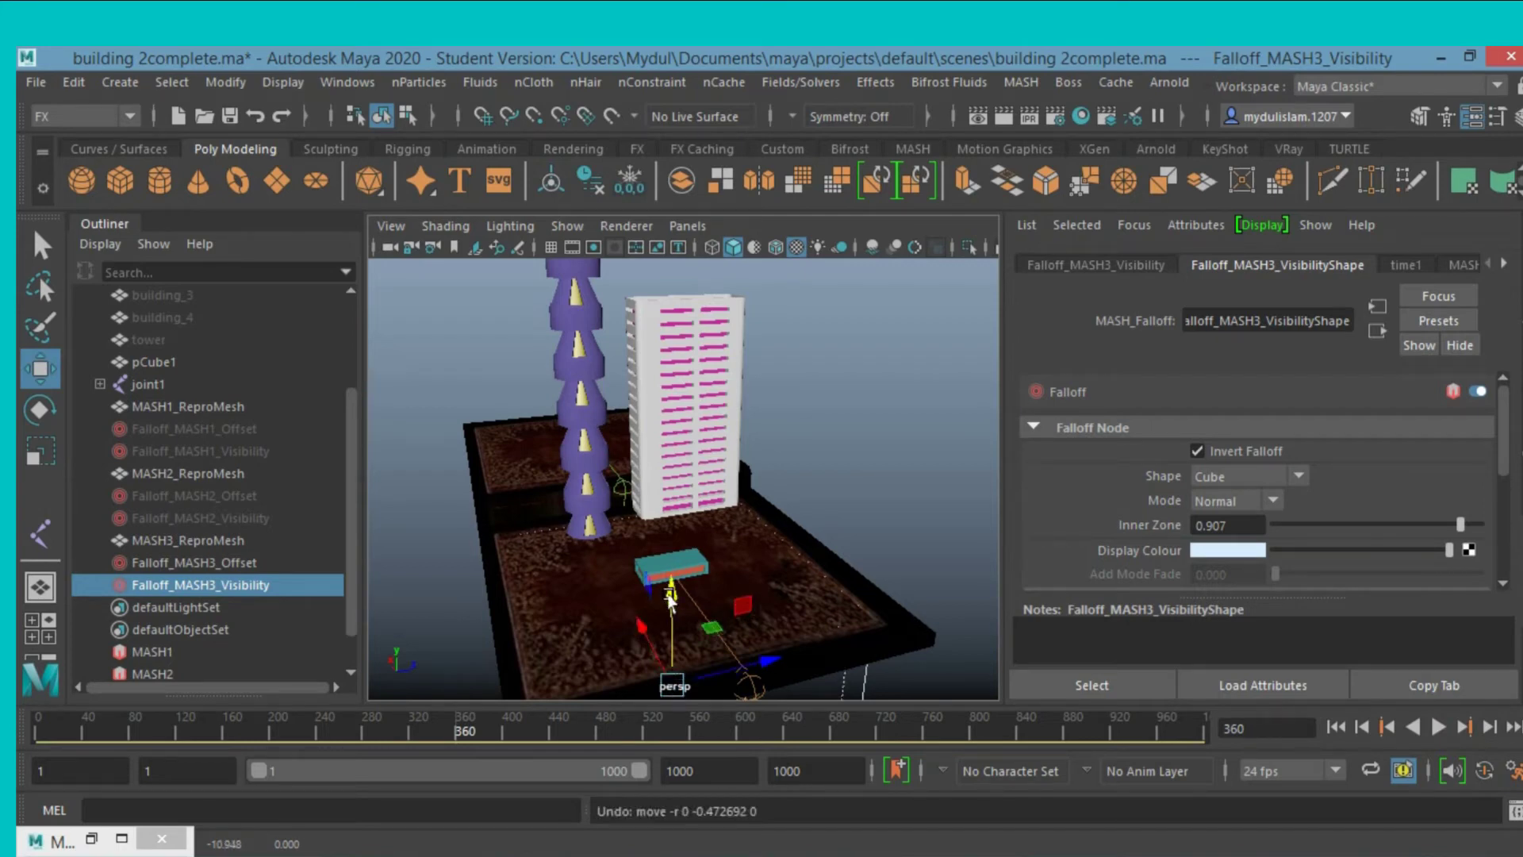
left_click_drag(458, 731, 595, 749)
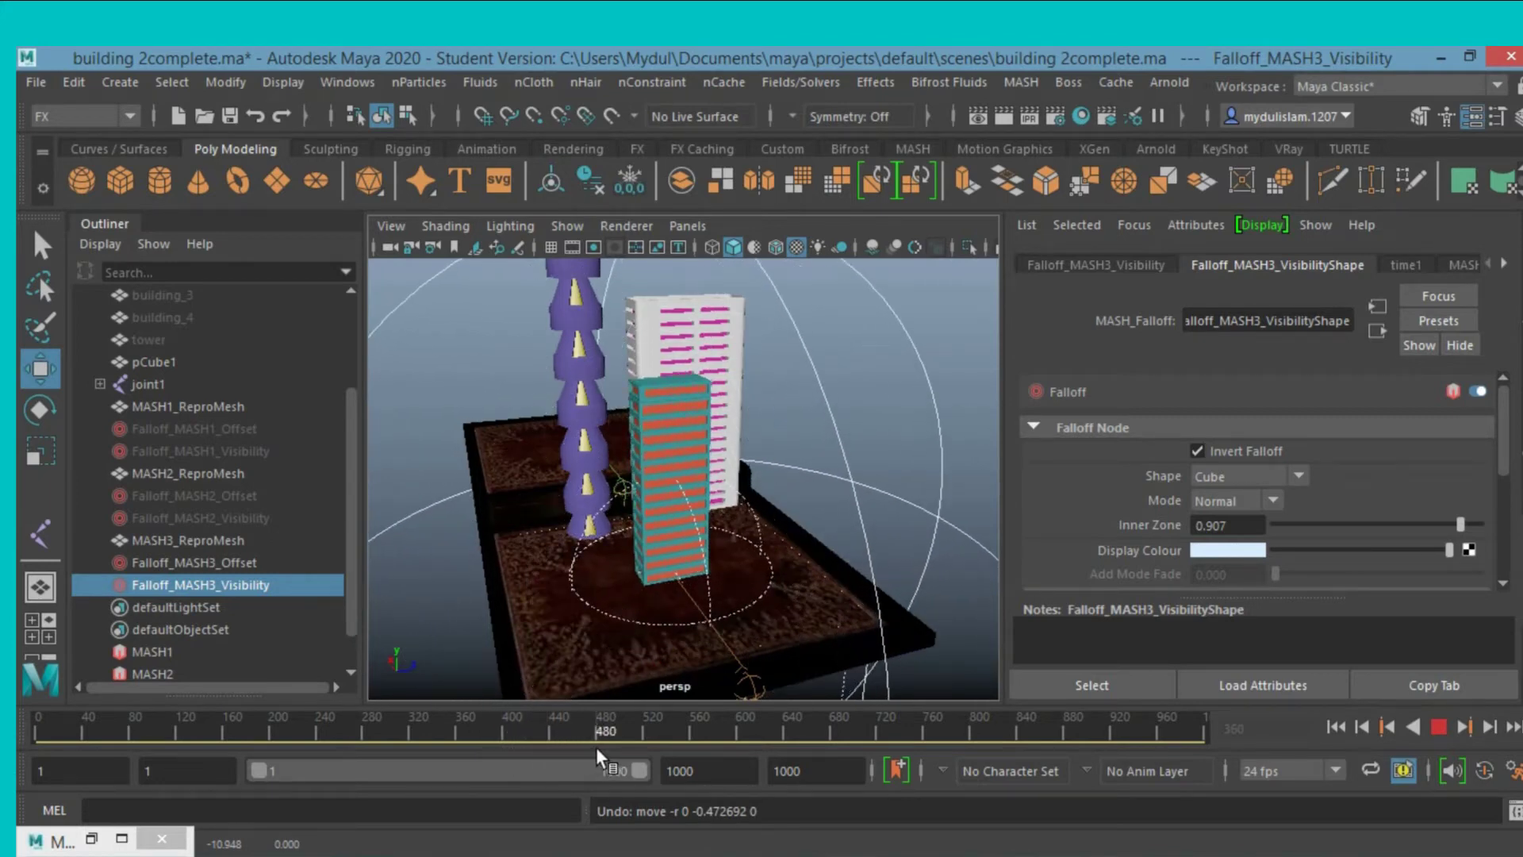
left_click_drag(596, 746, 596, 749)
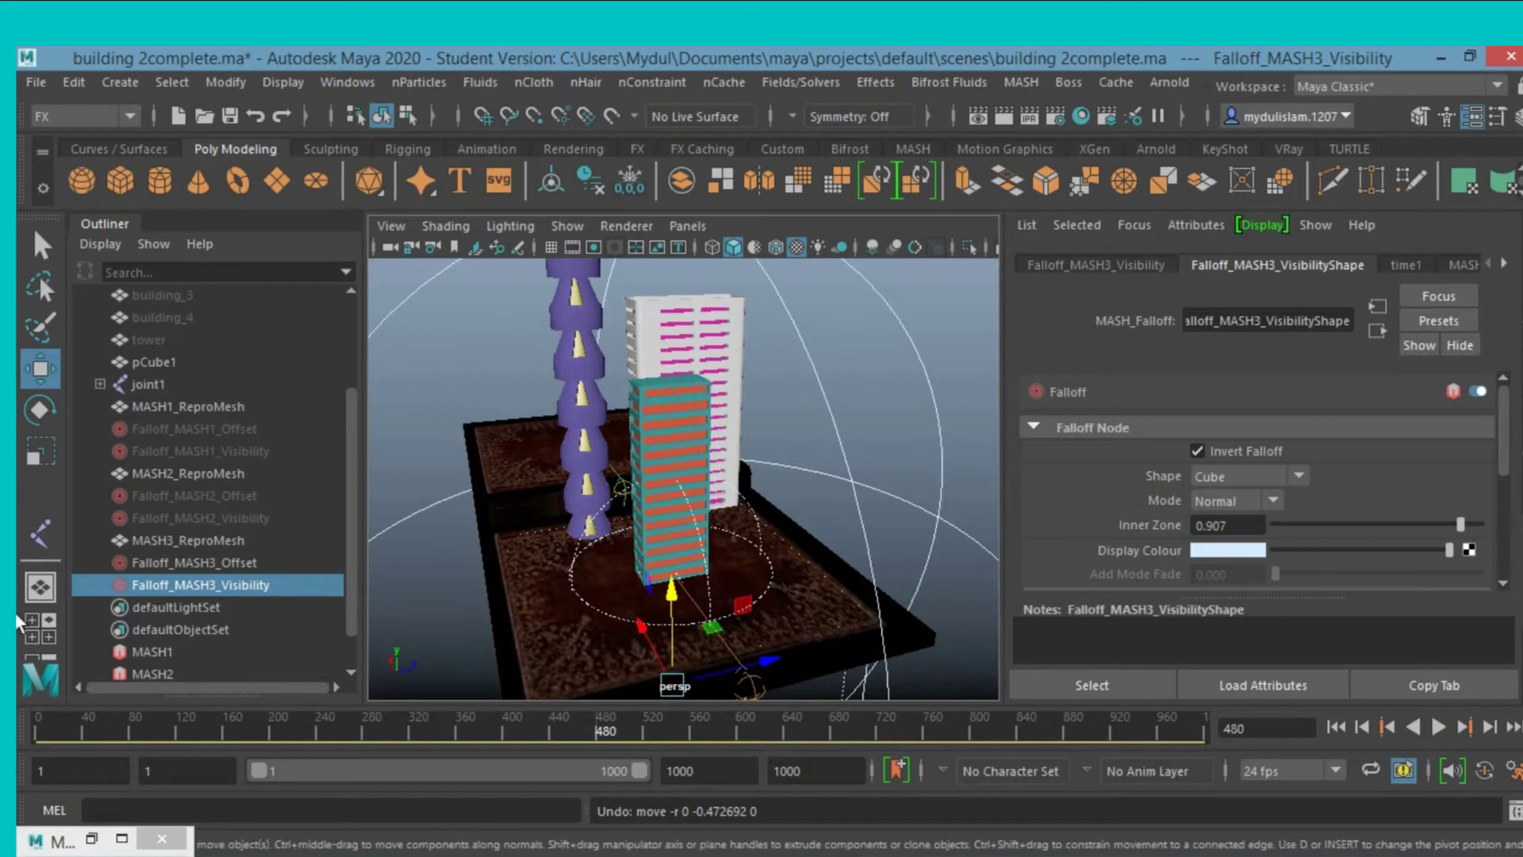
scroll(192, 663, "down", 2)
Add a default Transform node to MASH3 and orbit out to view the whole scene.
left_click(143, 651)
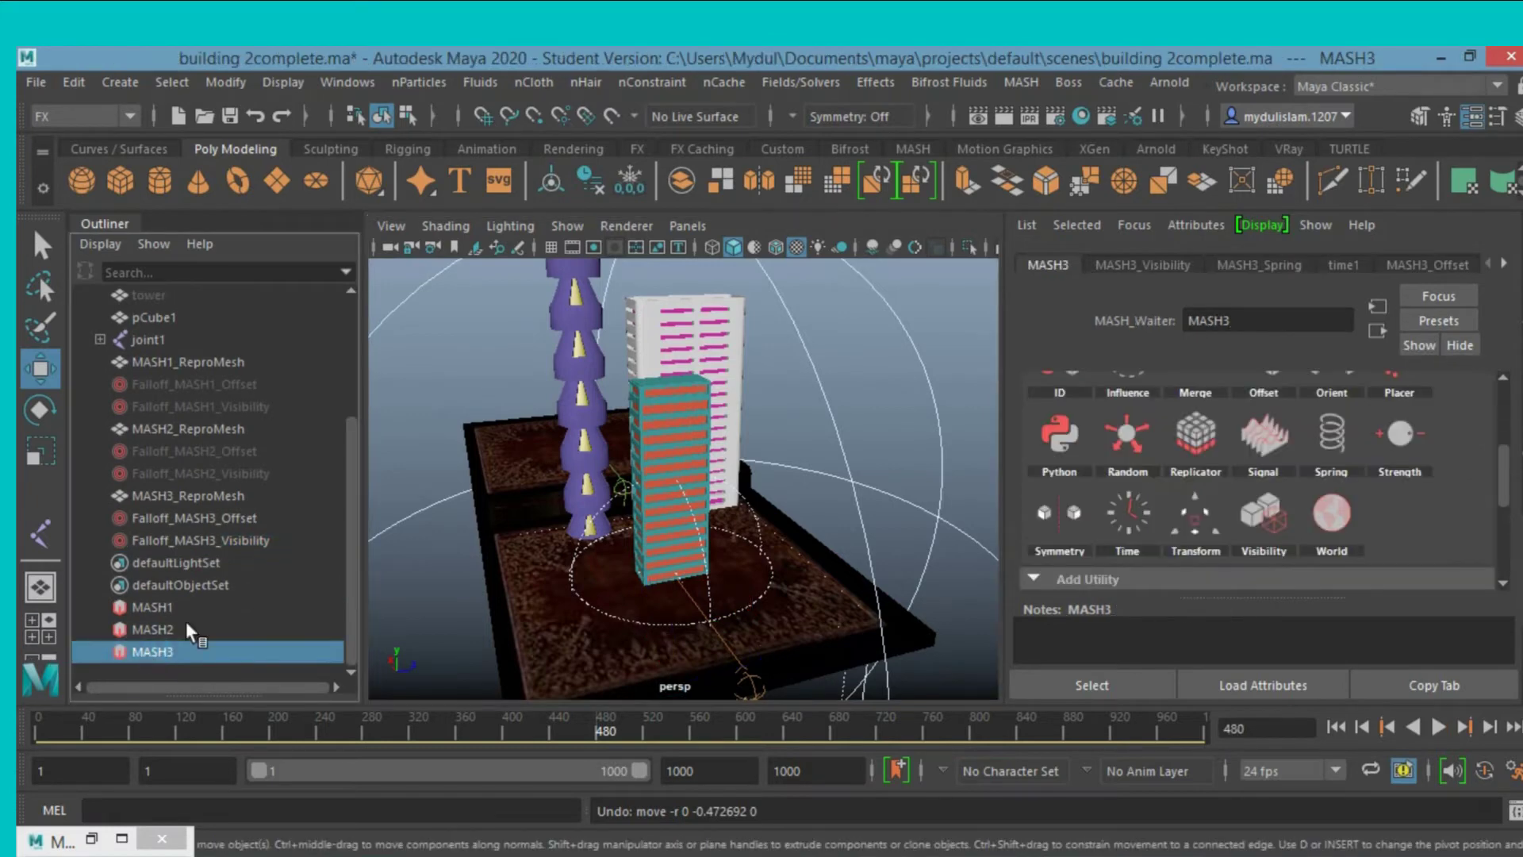
scroll(1245, 444, "down", 2)
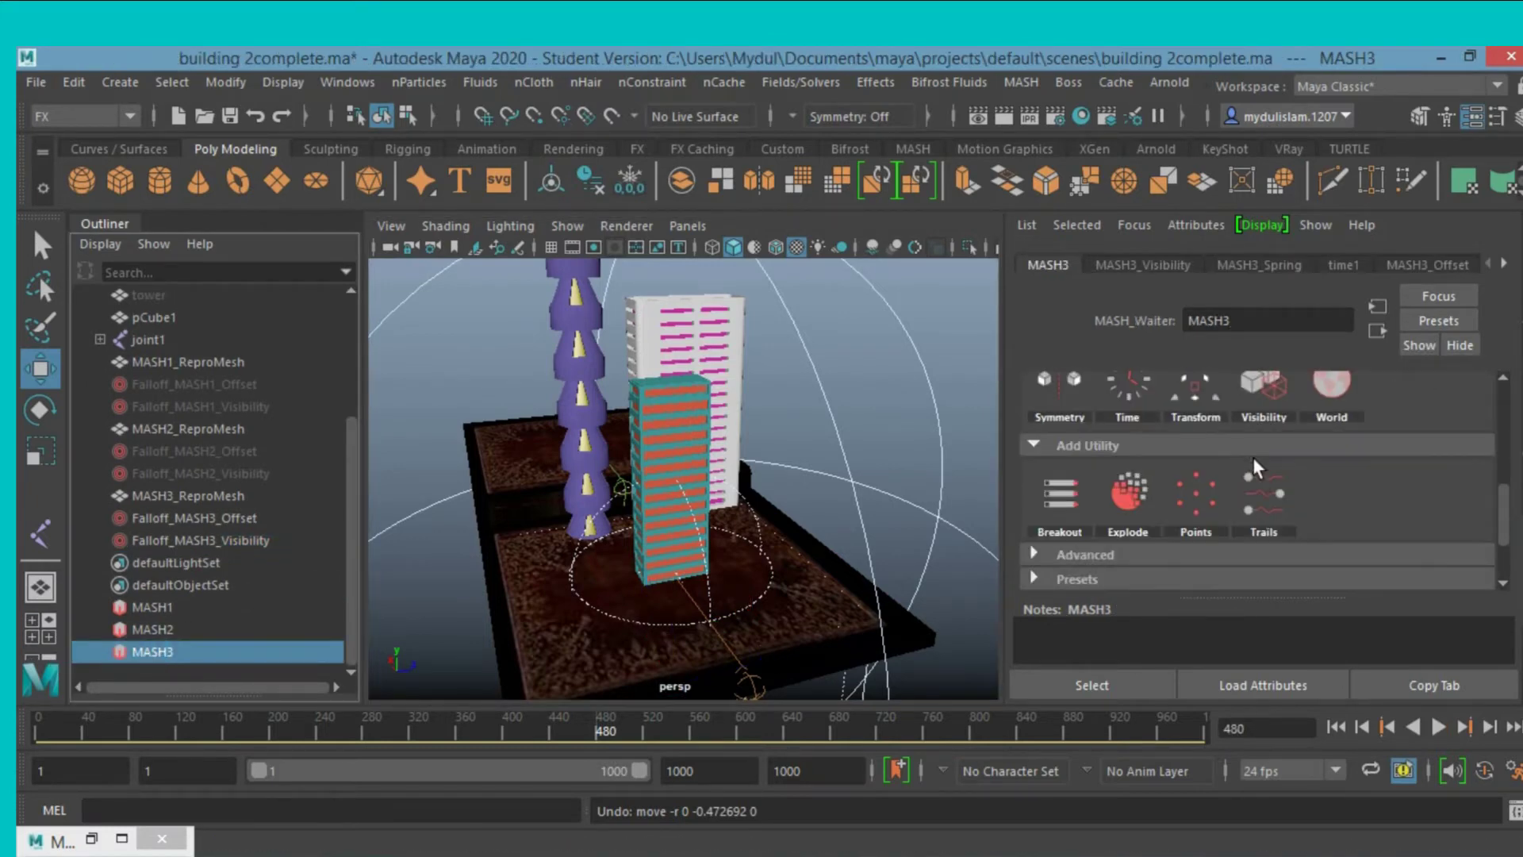
scroll(1254, 459, "up", 2)
left_click(1208, 460)
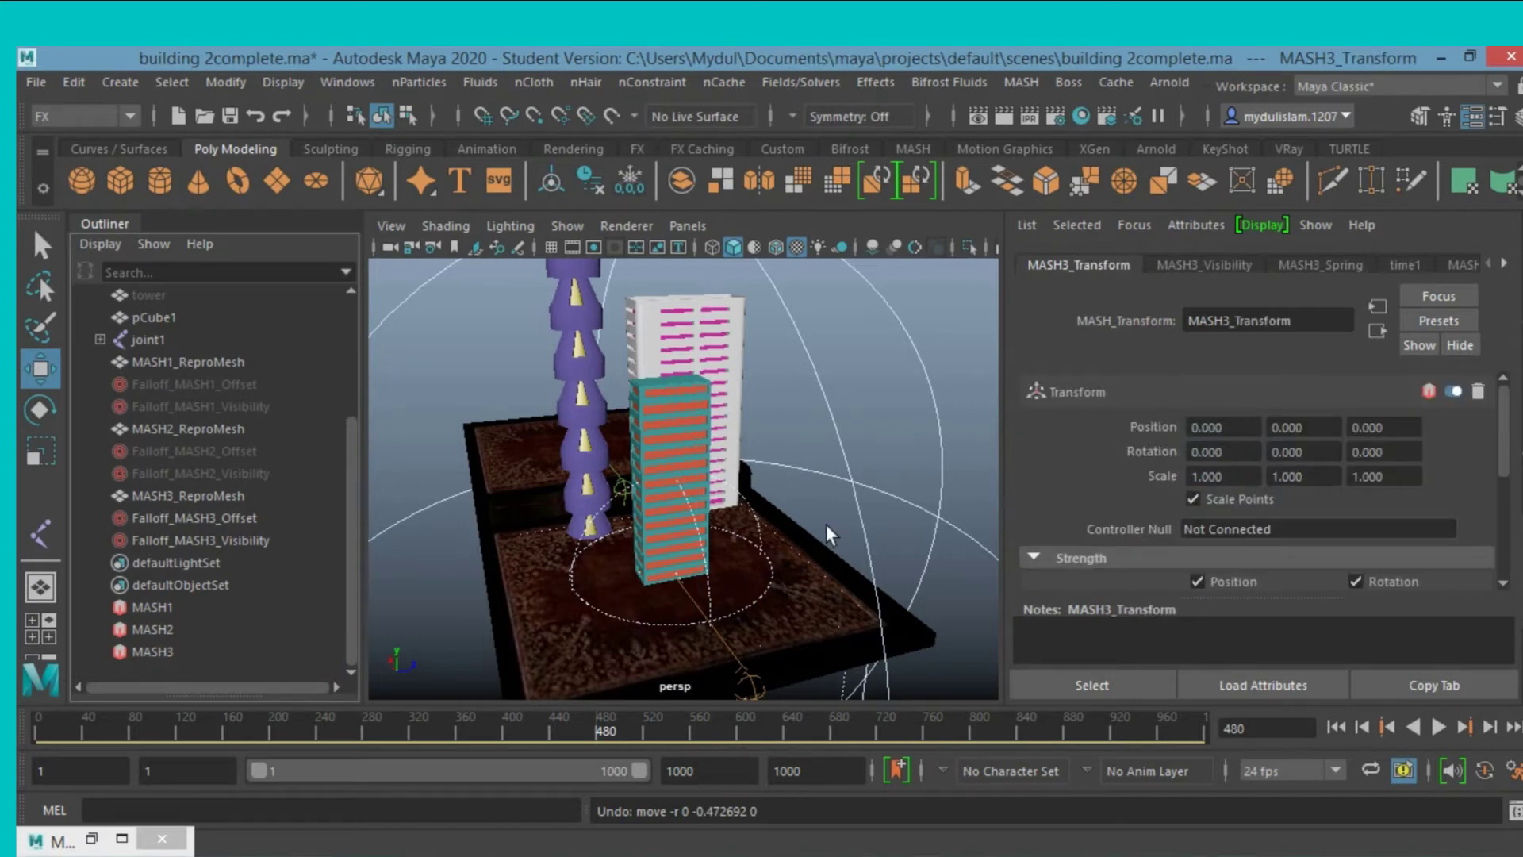
left_click_drag(801, 550, 869, 556, "alt")
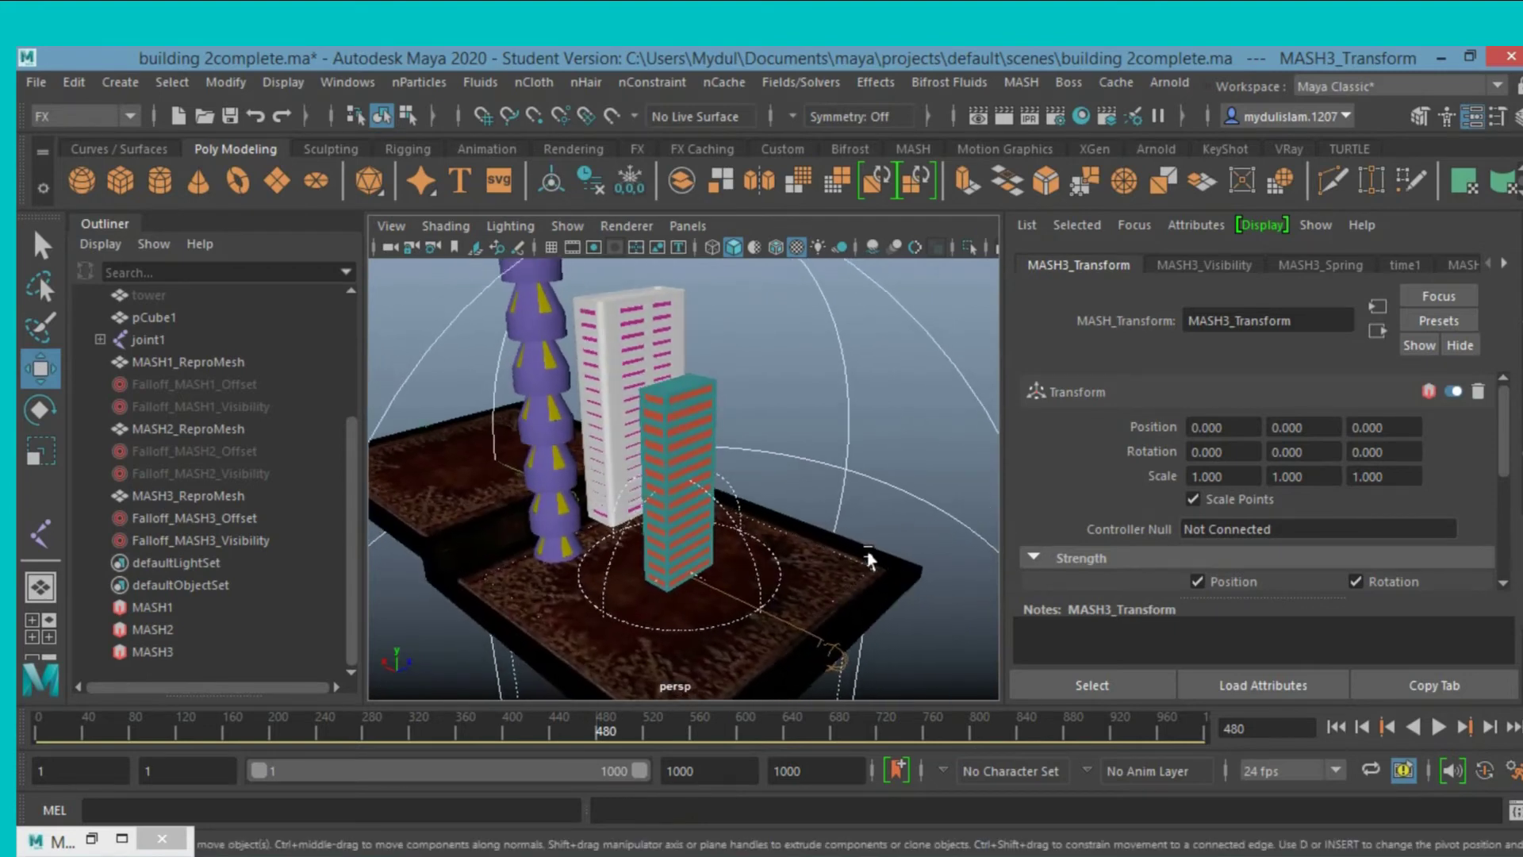
scroll(869, 547, "up", 2)
scroll(879, 508, "up", 2)
scroll(881, 503, "down", 2)
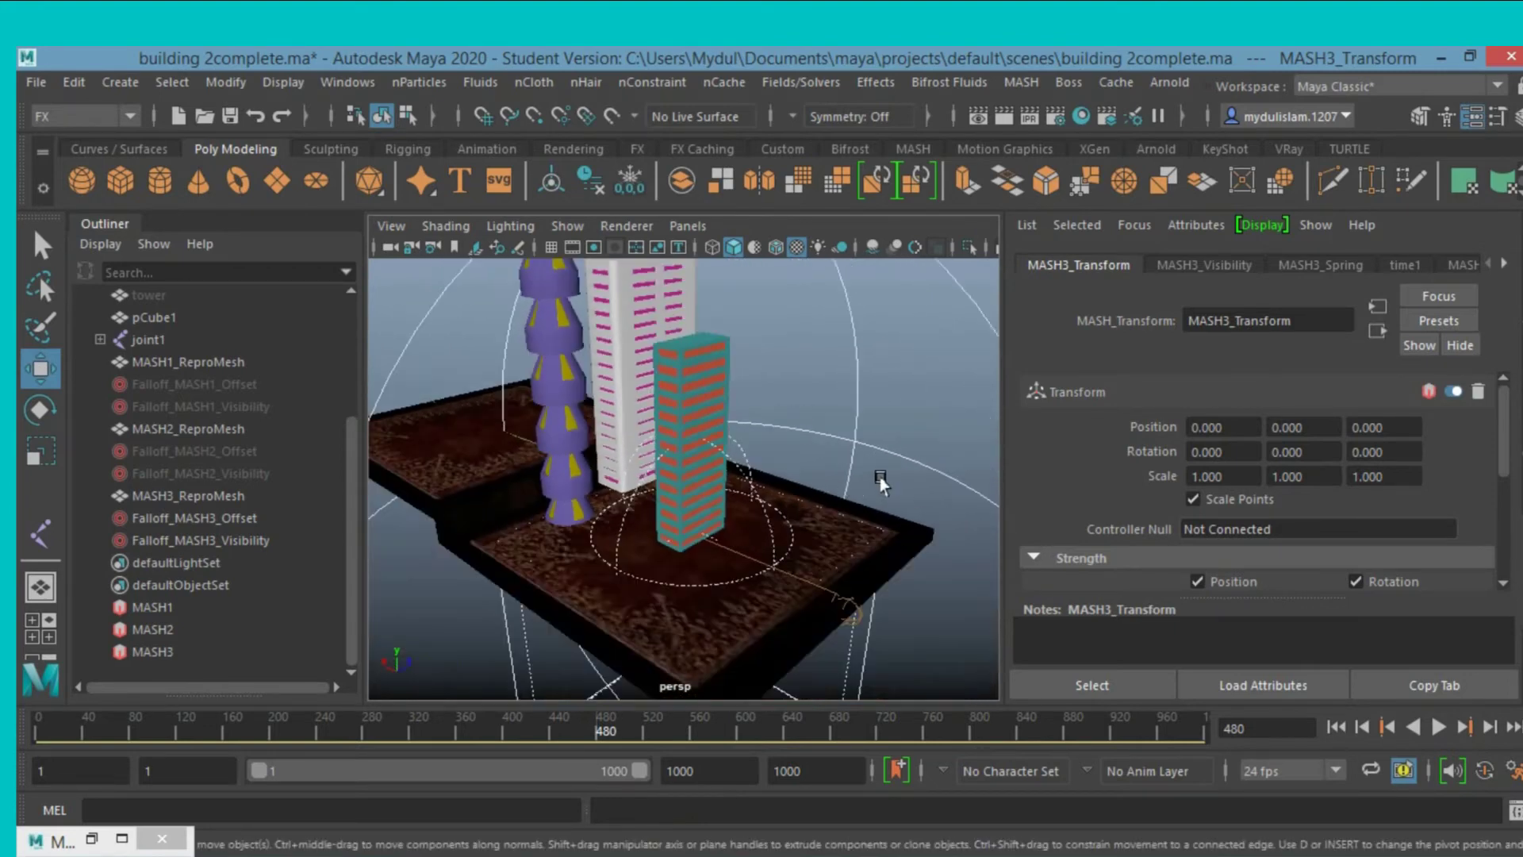
left_click_drag(880, 500, 856, 485, "alt")
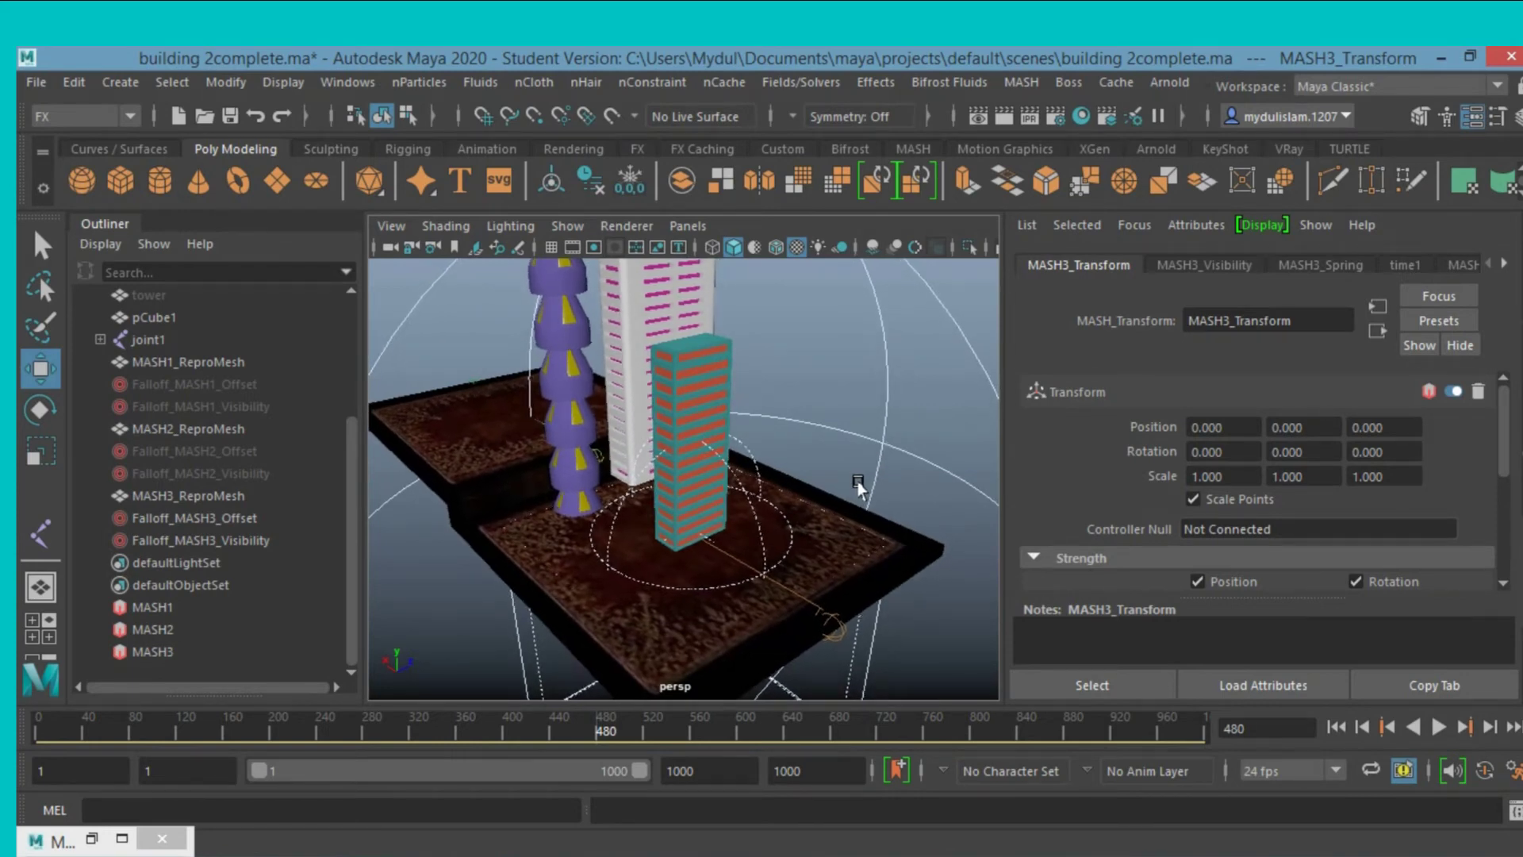
left_click_drag(857, 484, 863, 481, "alt")
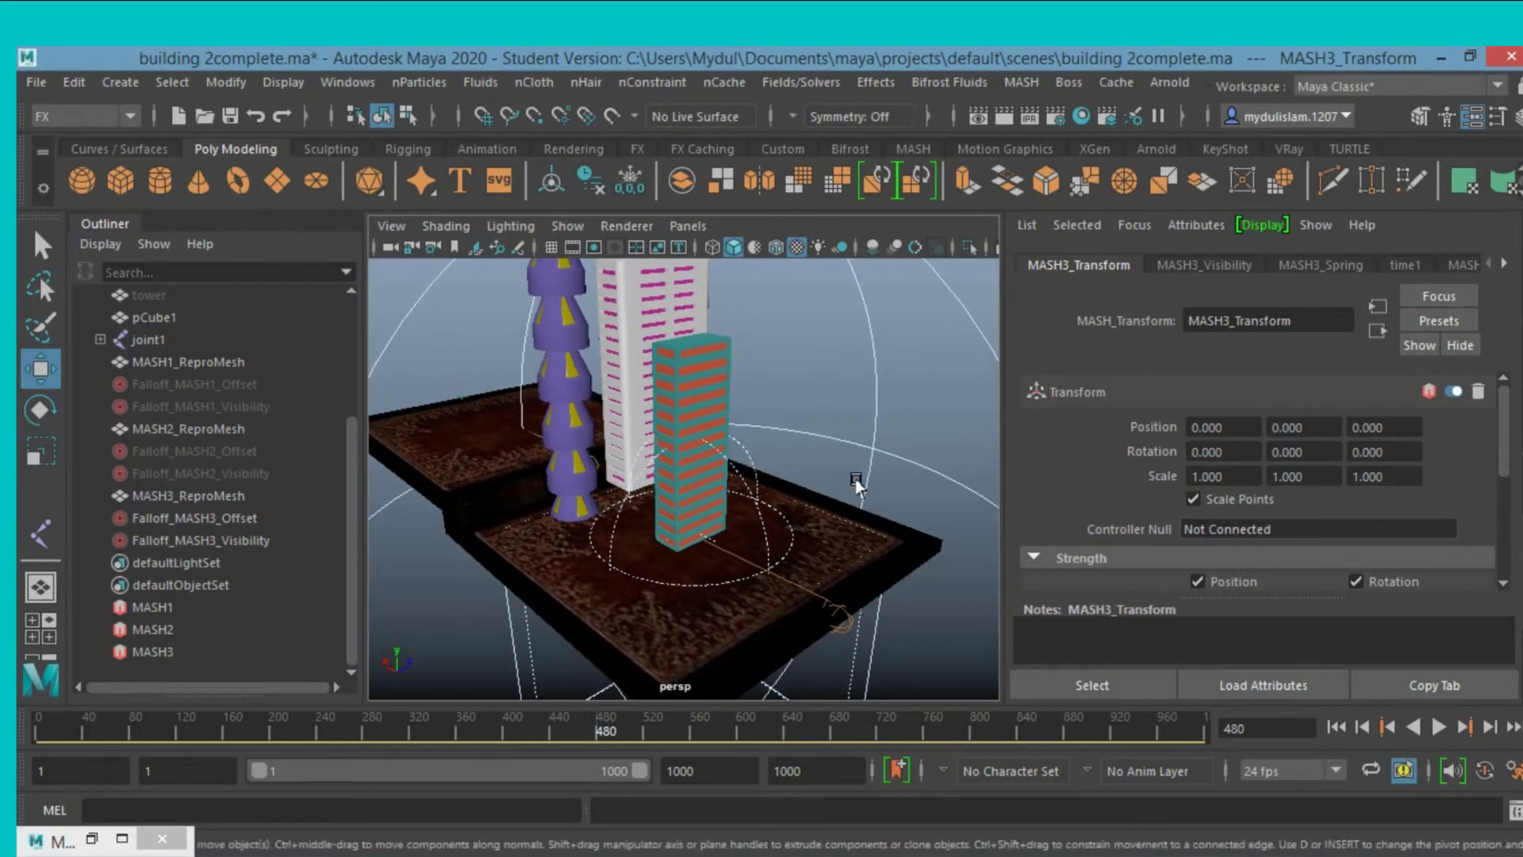
Set the MASH3_Transform Position X to 8.
left_click(1226, 429)
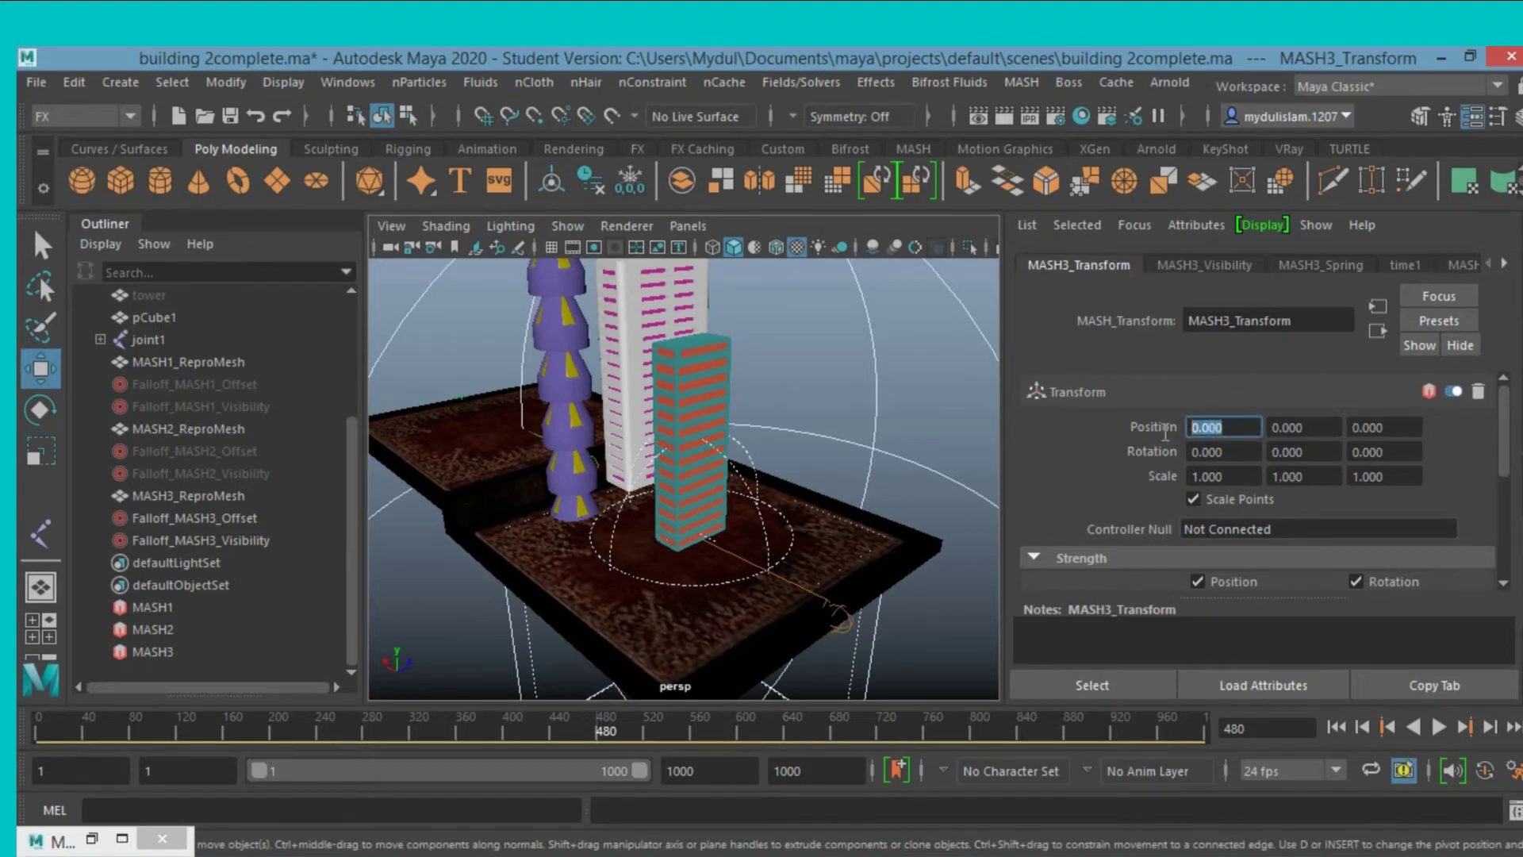
type("8")
key("Return")
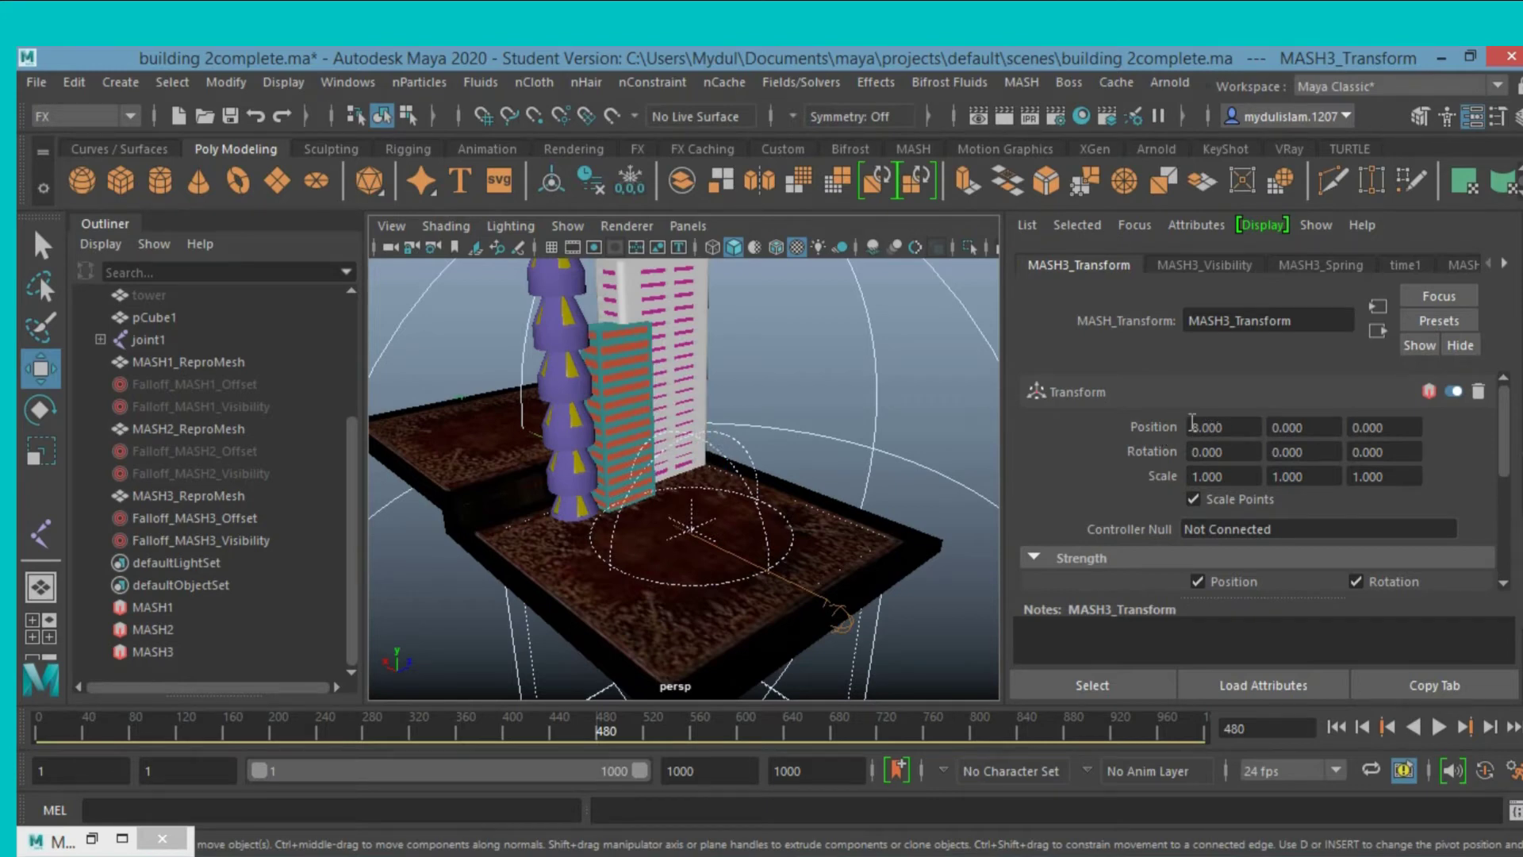
Try Position Z values of -8 and -9 for the teal building.
left_click(1389, 429)
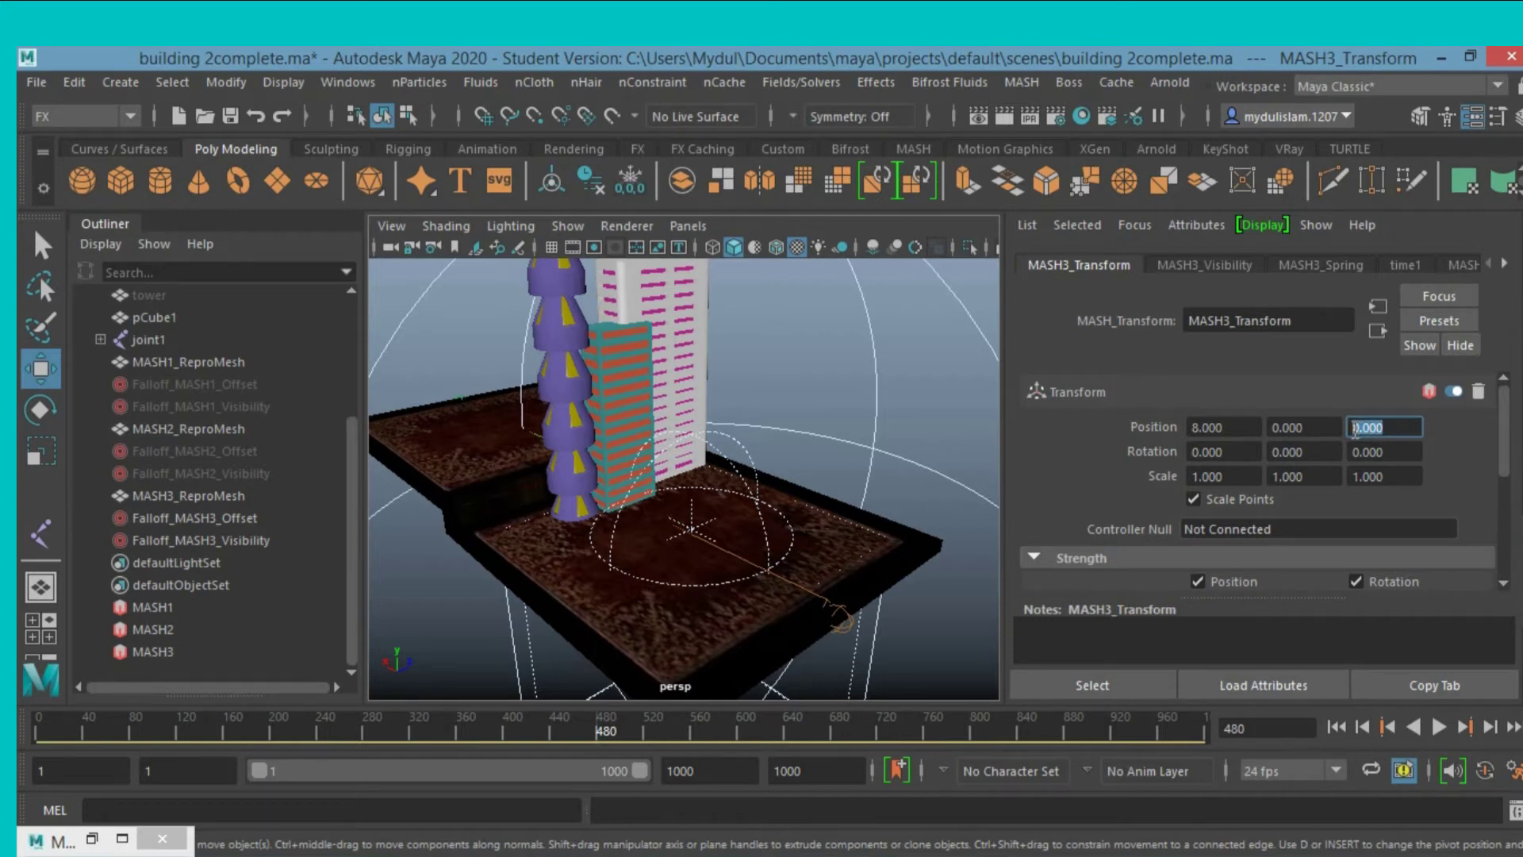
key("BackSpace")
type("8")
key("Return")
left_click(1351, 427)
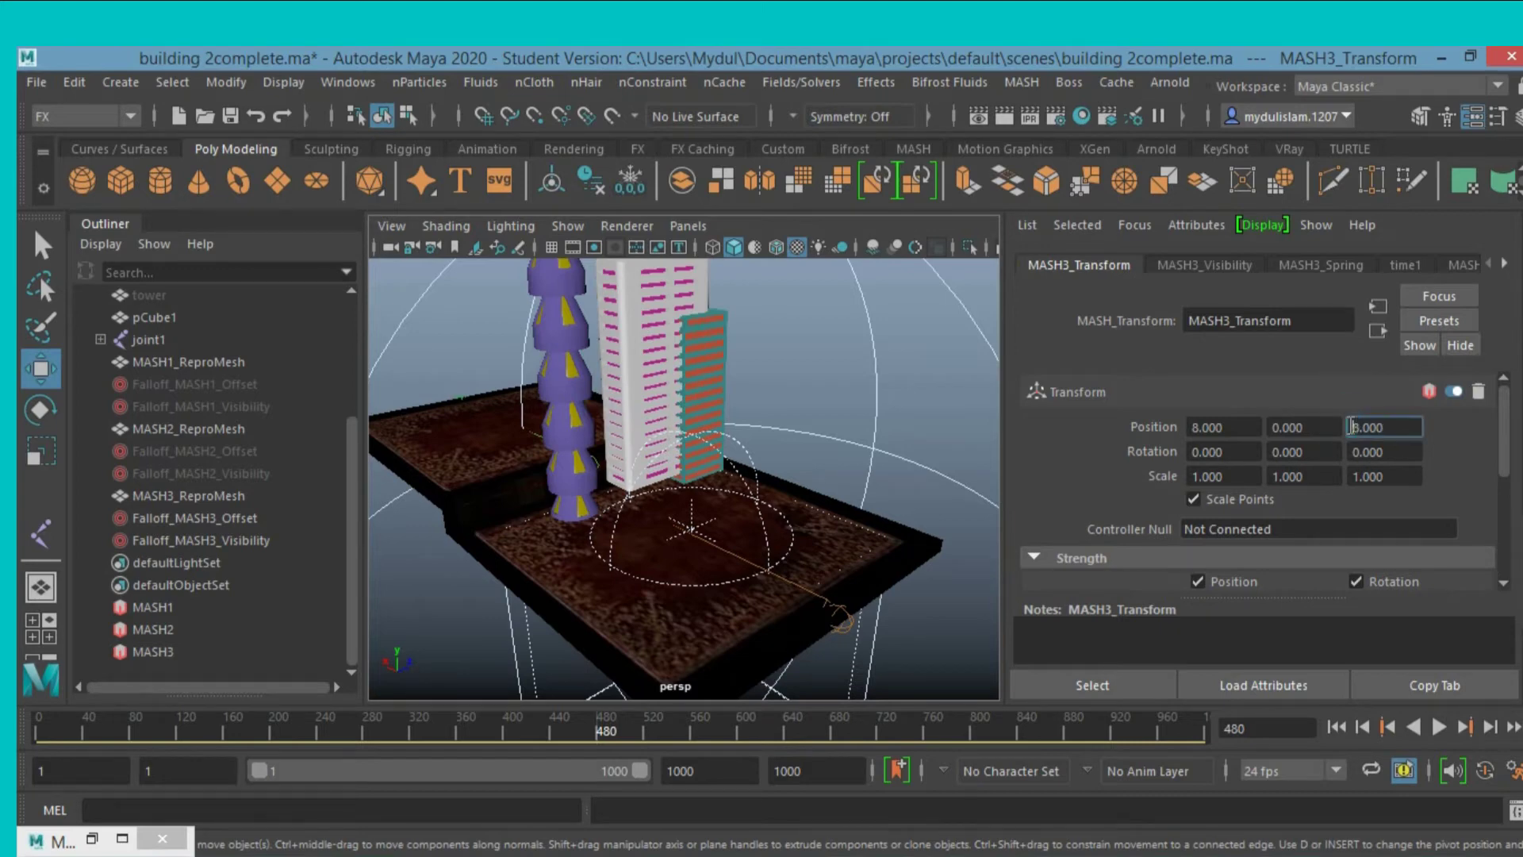
type("-")
key("Return")
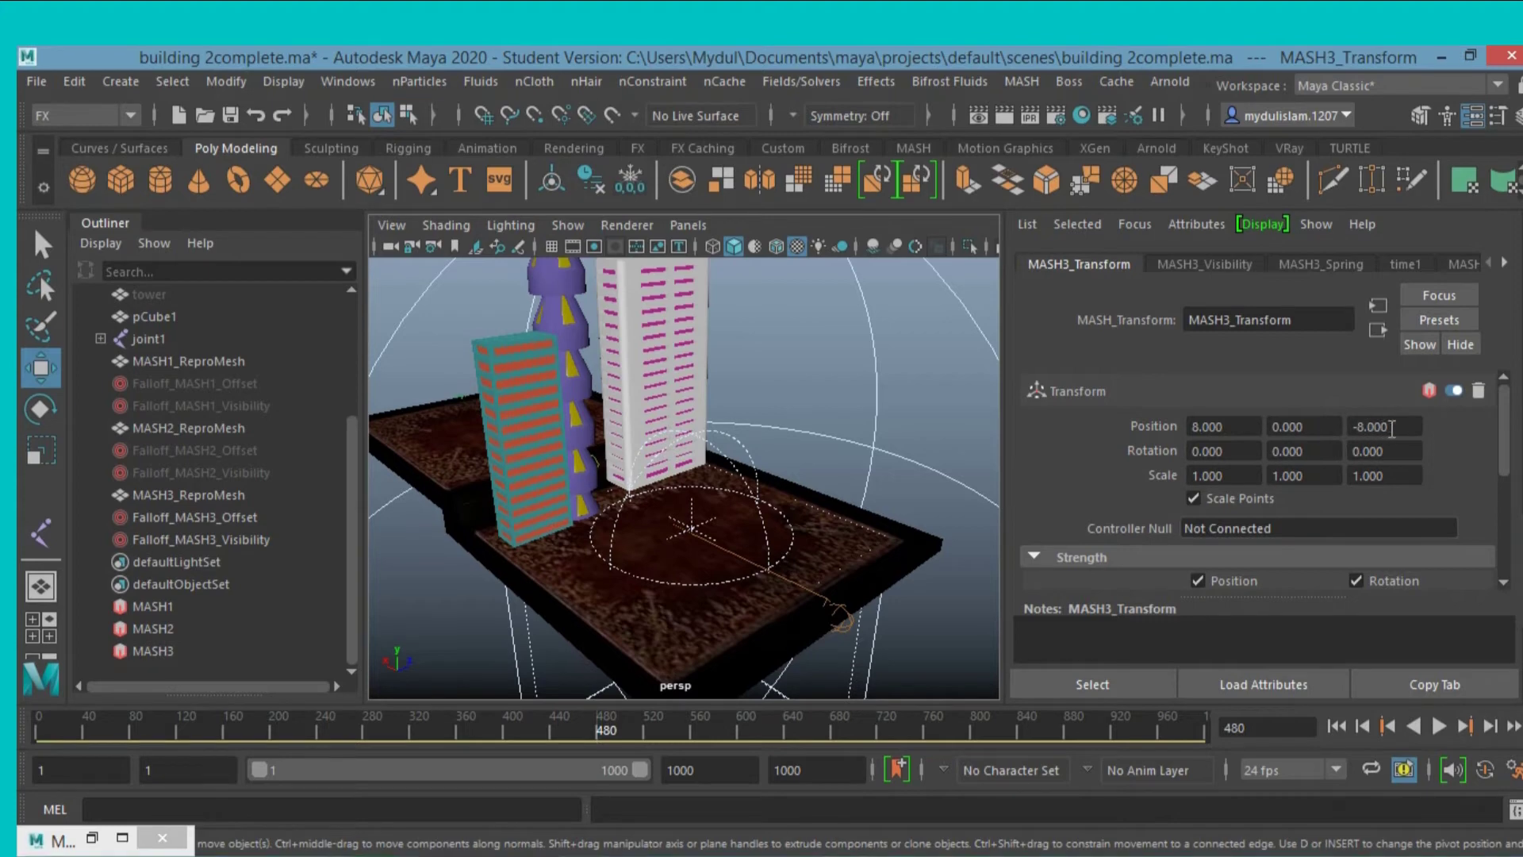
left_click_drag(1391, 428, 1344, 428)
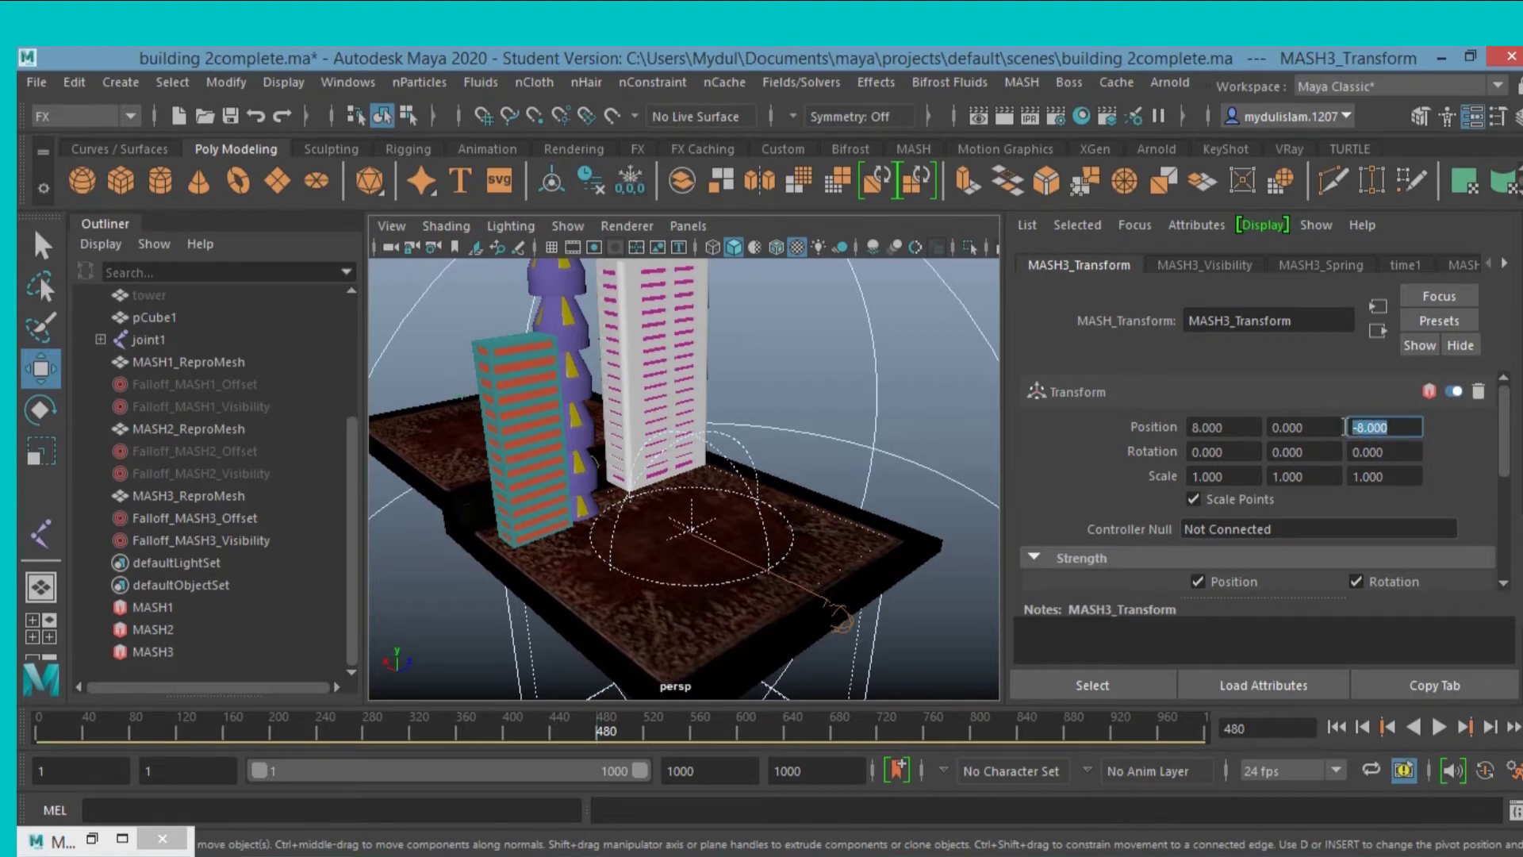
type("-9")
key("Return")
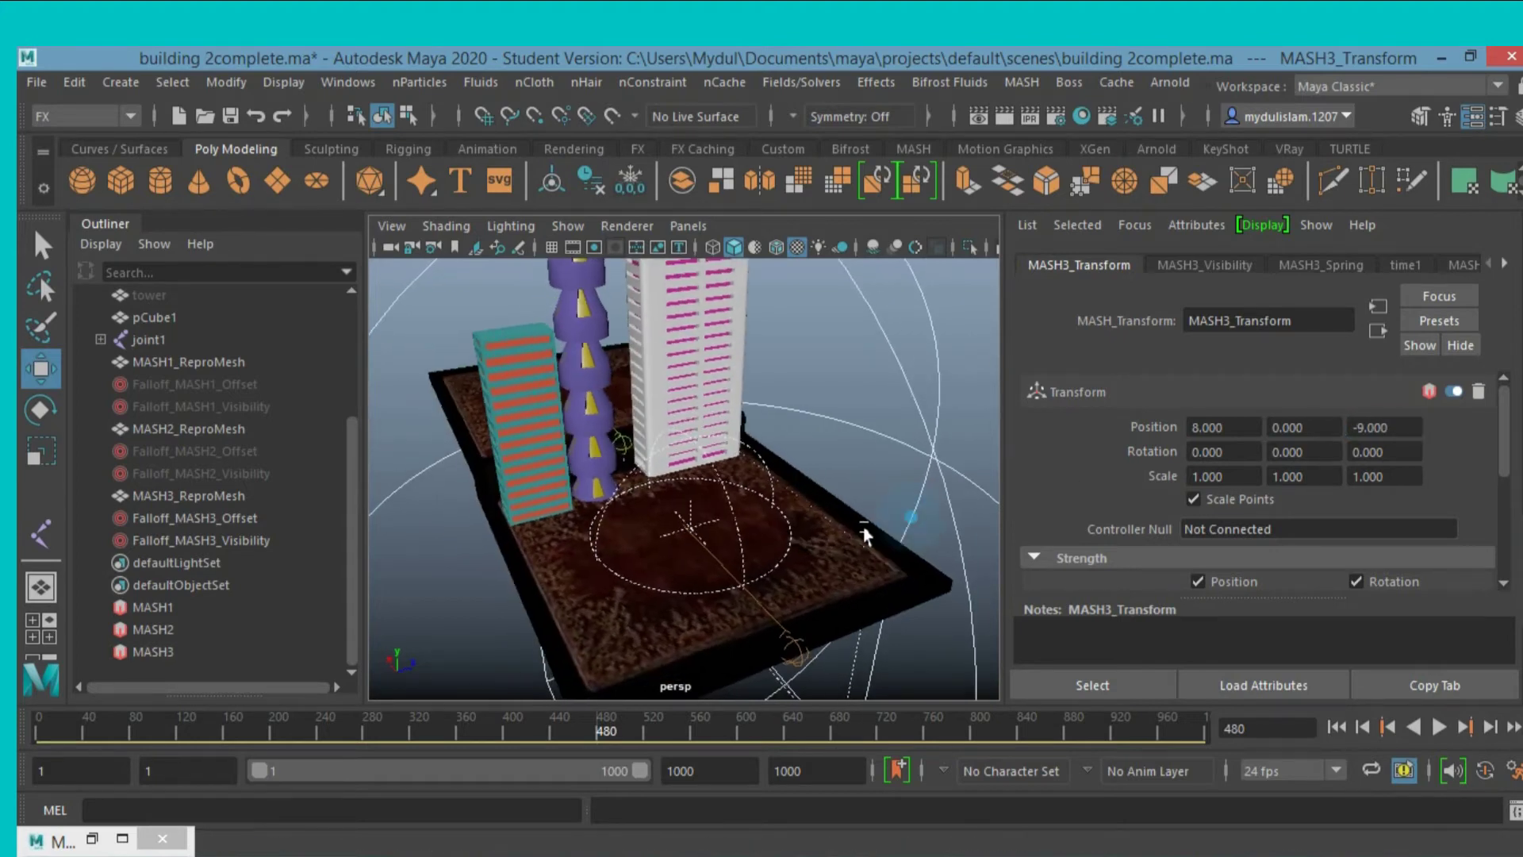
Tilt the view upright and try Position Z of -10, checking placement on the base.
scroll(917, 525, "up", 5)
left_click_drag(884, 524, 876, 510, "alt")
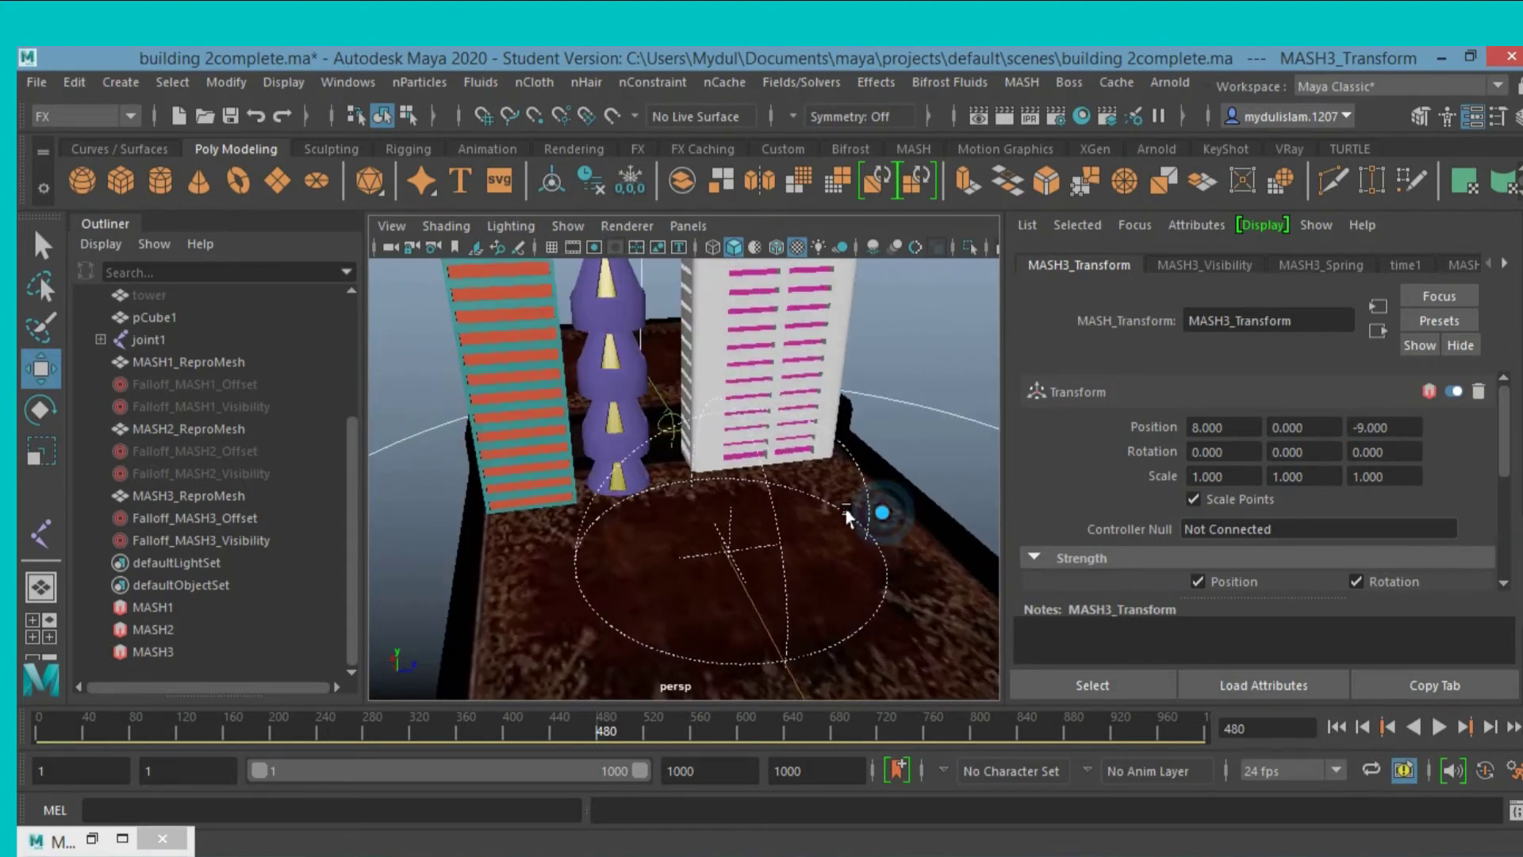
left_click(1393, 431)
left_click_drag(1394, 431, 1317, 425)
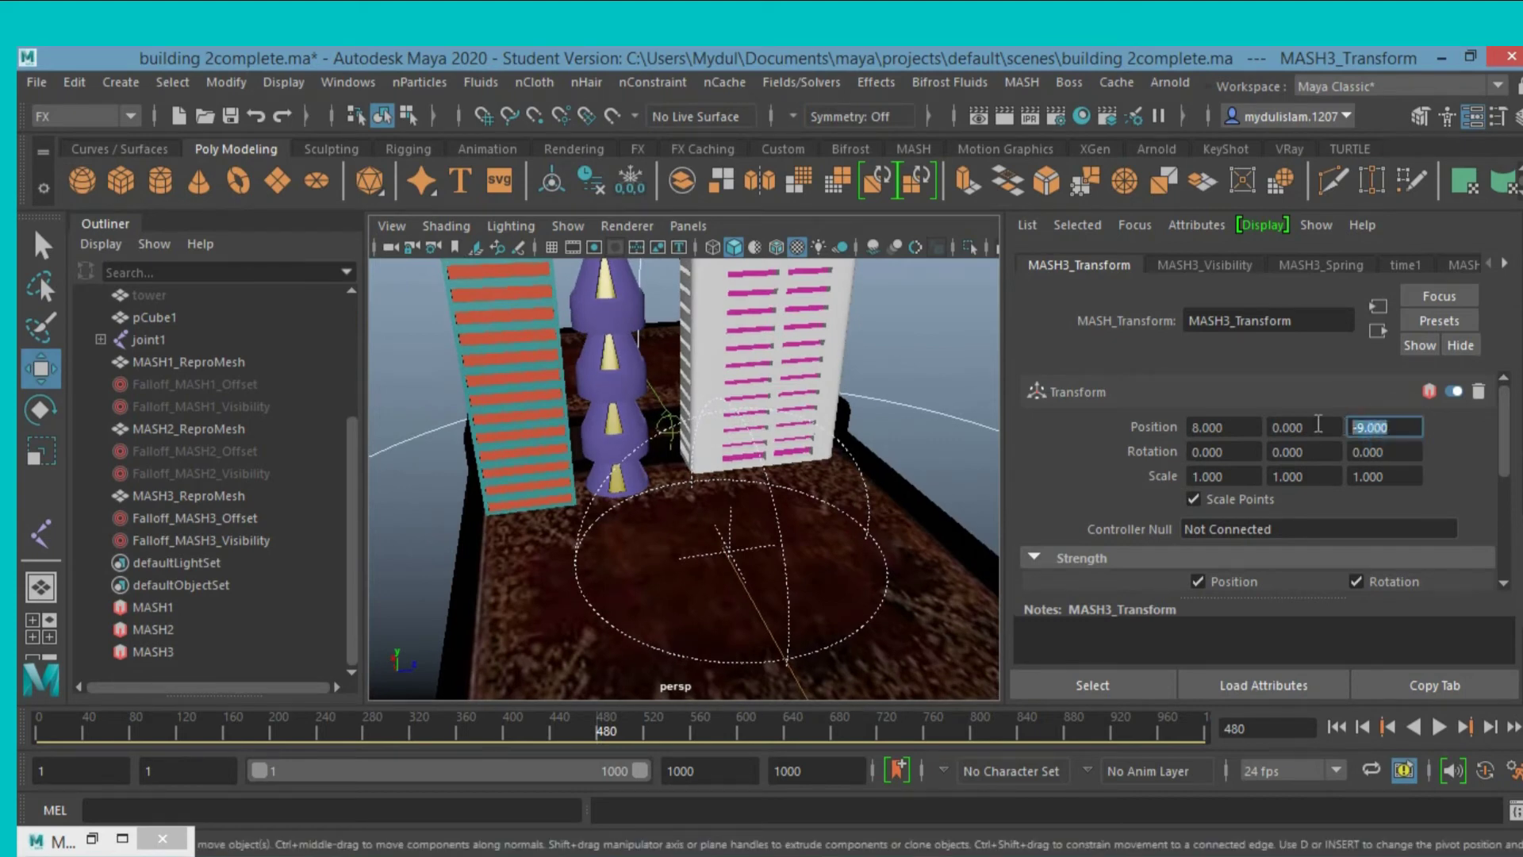
type("-10")
key("Return")
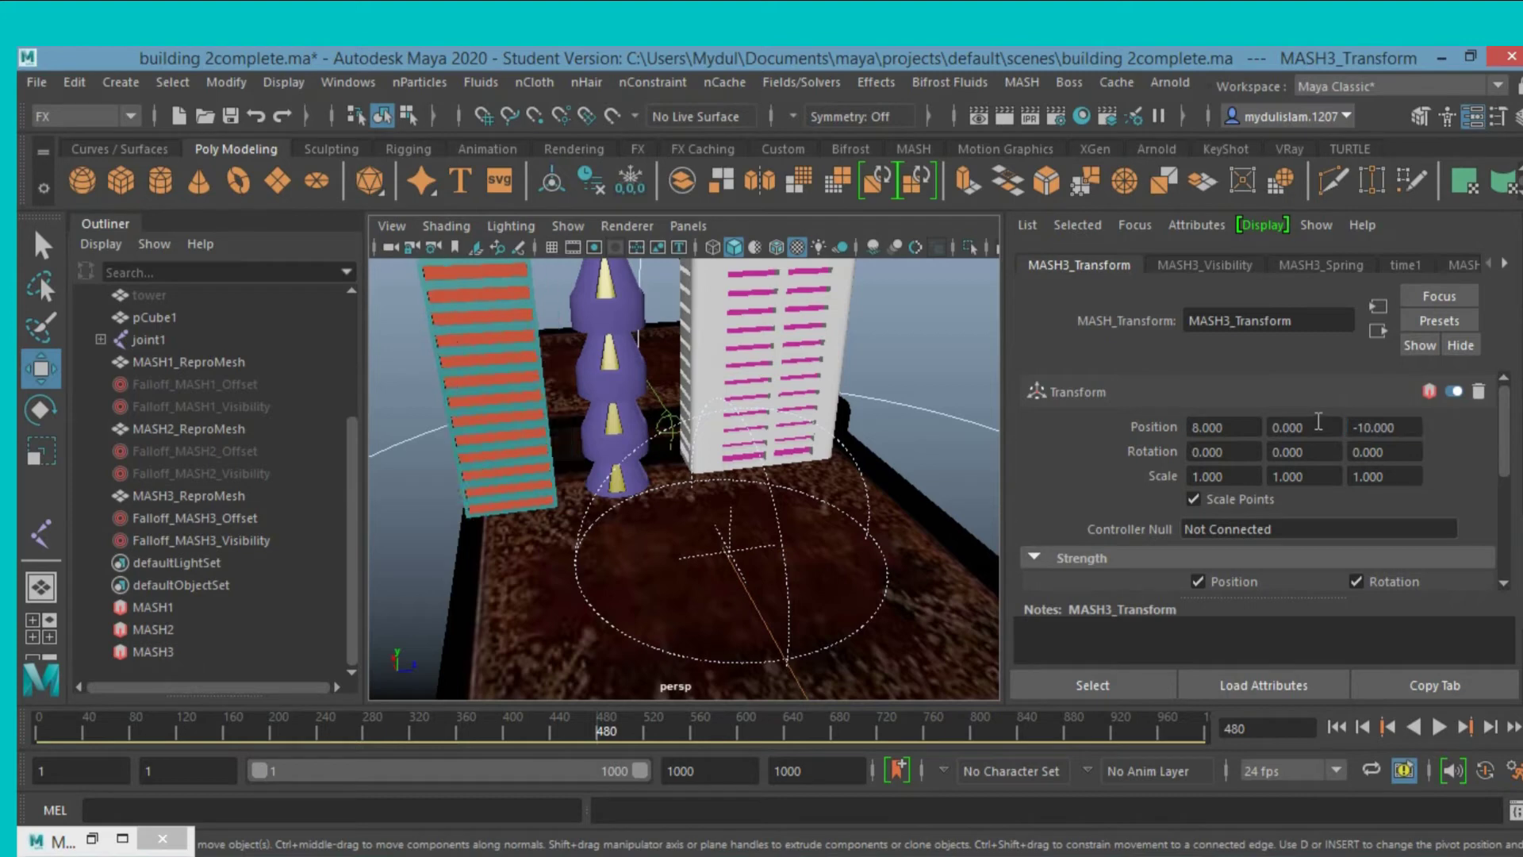
scroll(696, 541, "down", 3)
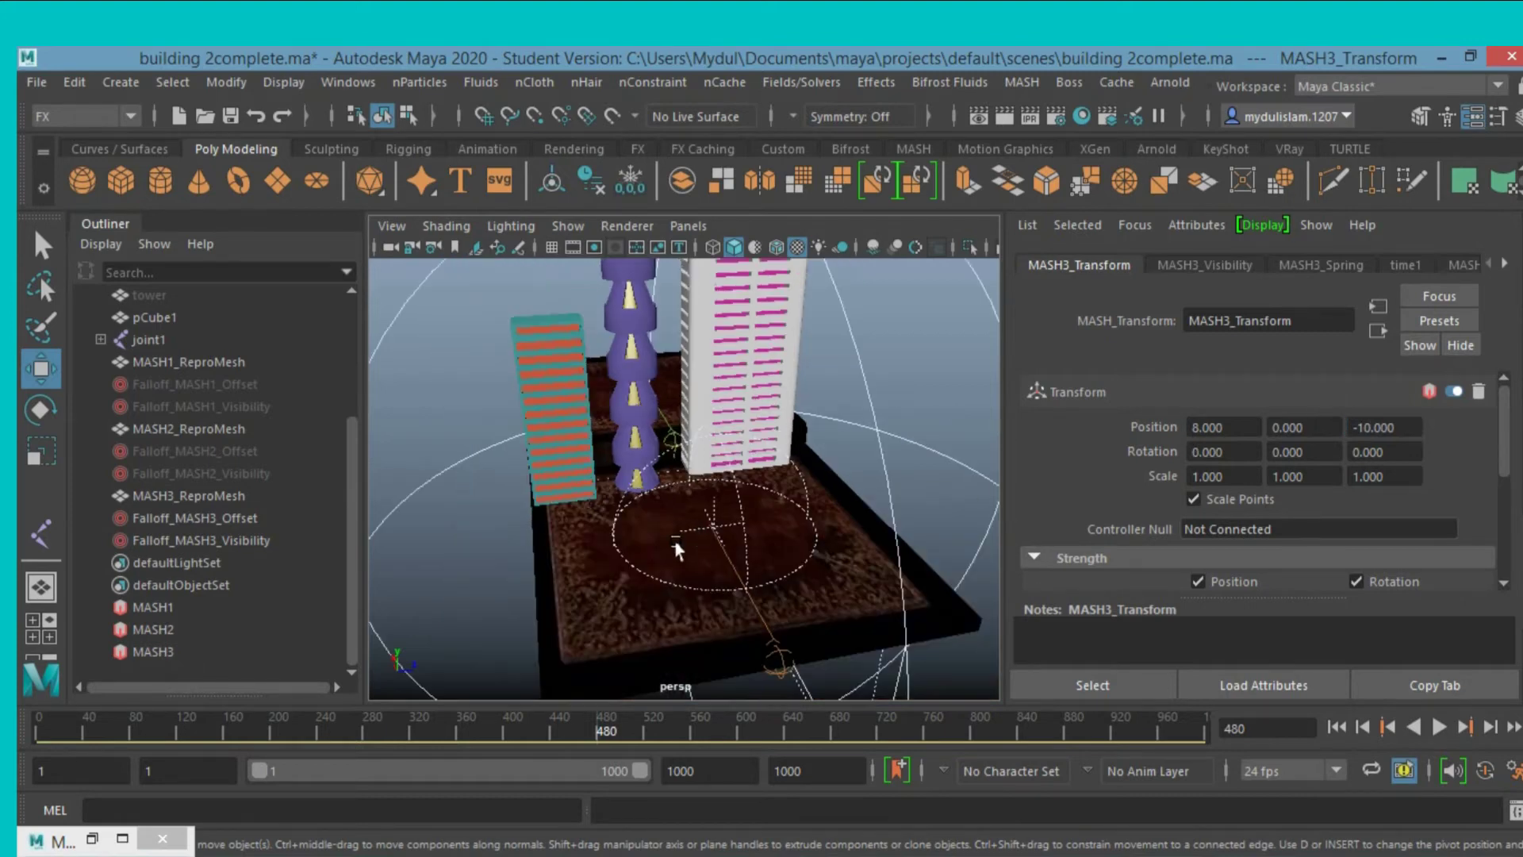
mouse_move(623, 555)
left_mouse_down("alt")
mouse_move(714, 520)
mouse_move(753, 559)
mouse_move(724, 544)
mouse_move(584, 544)
mouse_move(613, 544)
left_mouse_up("alt")
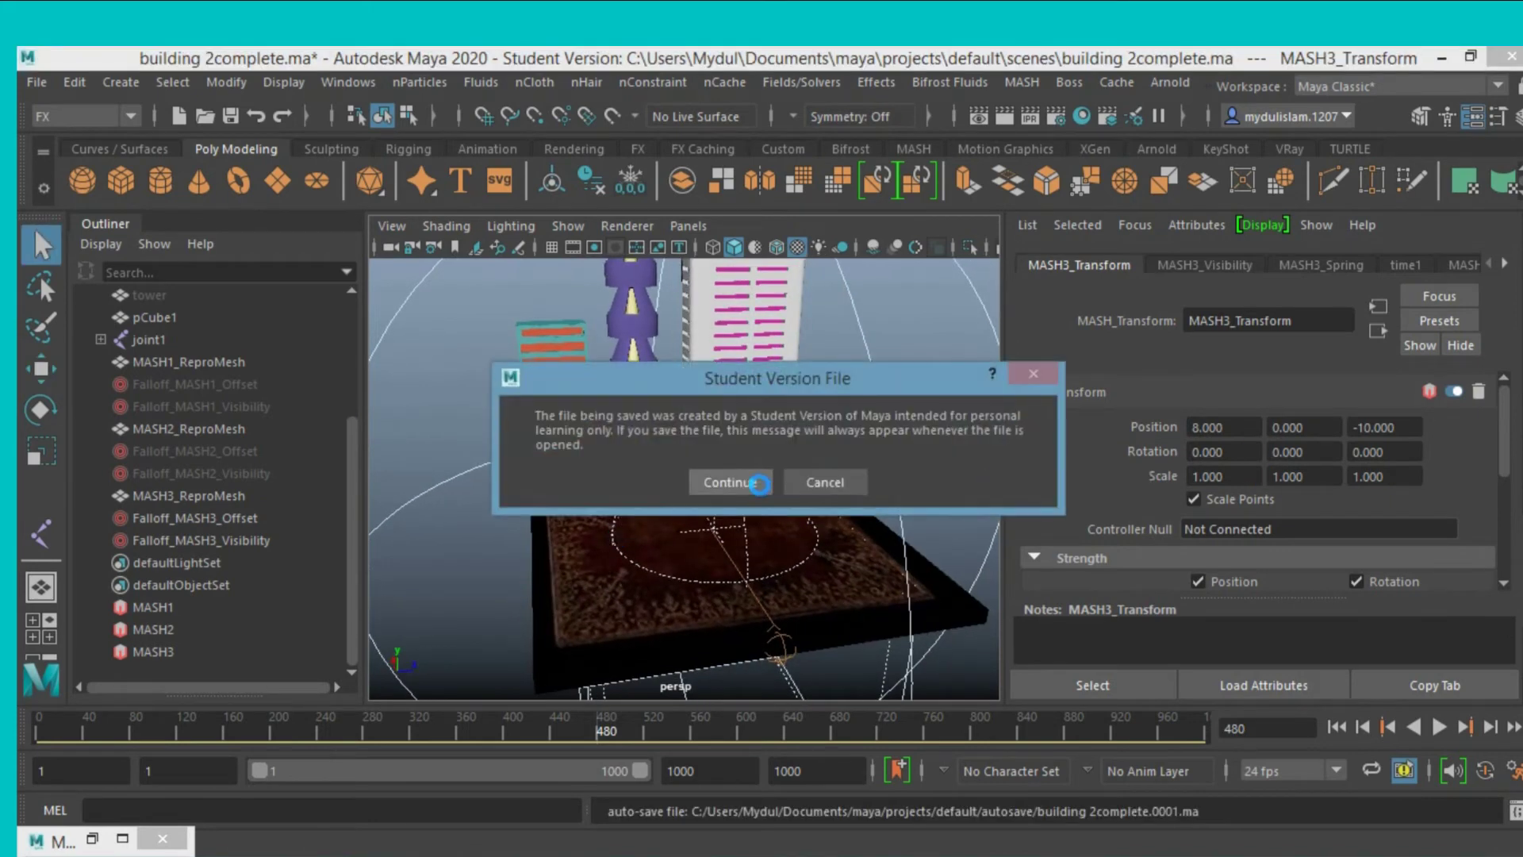
Accept the student-version save notice and set Position Z to -9.5.
left_click(752, 483)
left_click(1396, 427)
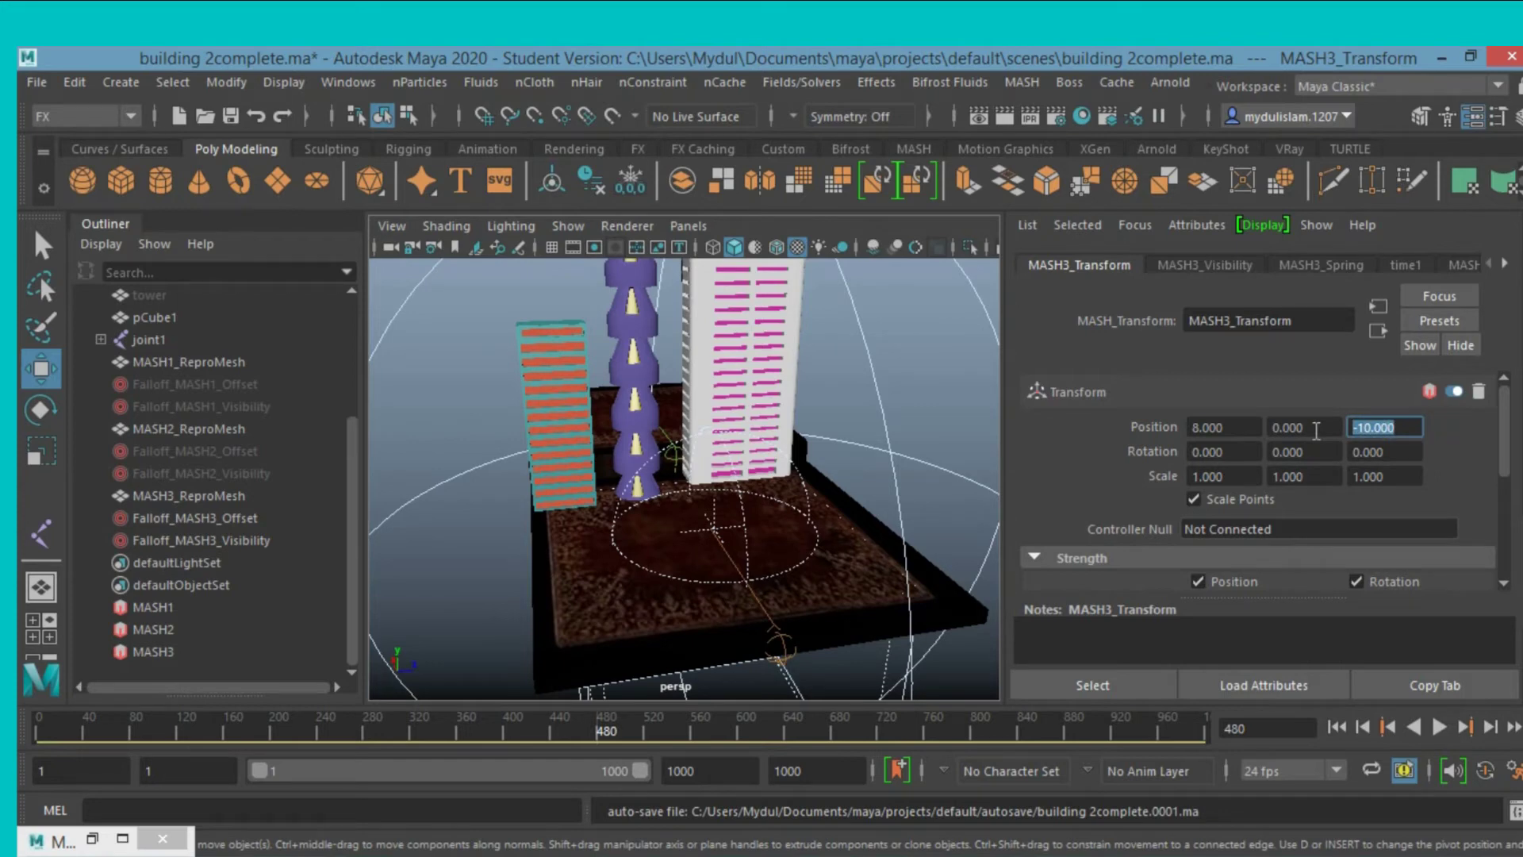
type("-9.5")
key("Return")
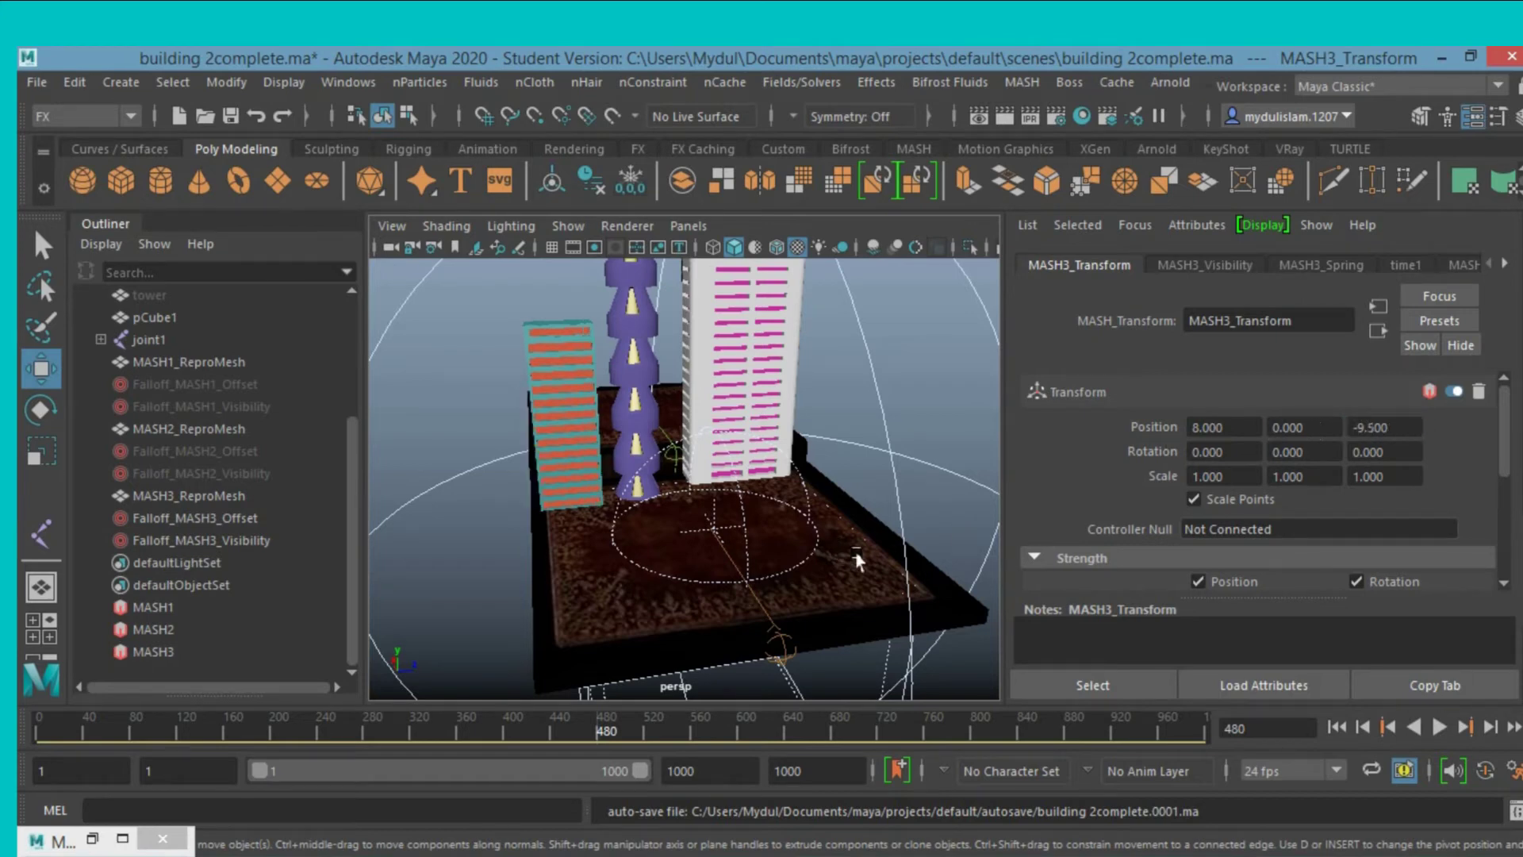
Orbit the view to check the repositioned building on the base.
mouse_move(793, 560)
left_mouse_down("alt")
mouse_move(663, 570)
mouse_move(714, 585)
mouse_move(847, 560)
mouse_move(735, 544)
mouse_move(782, 554)
left_mouse_up("alt")
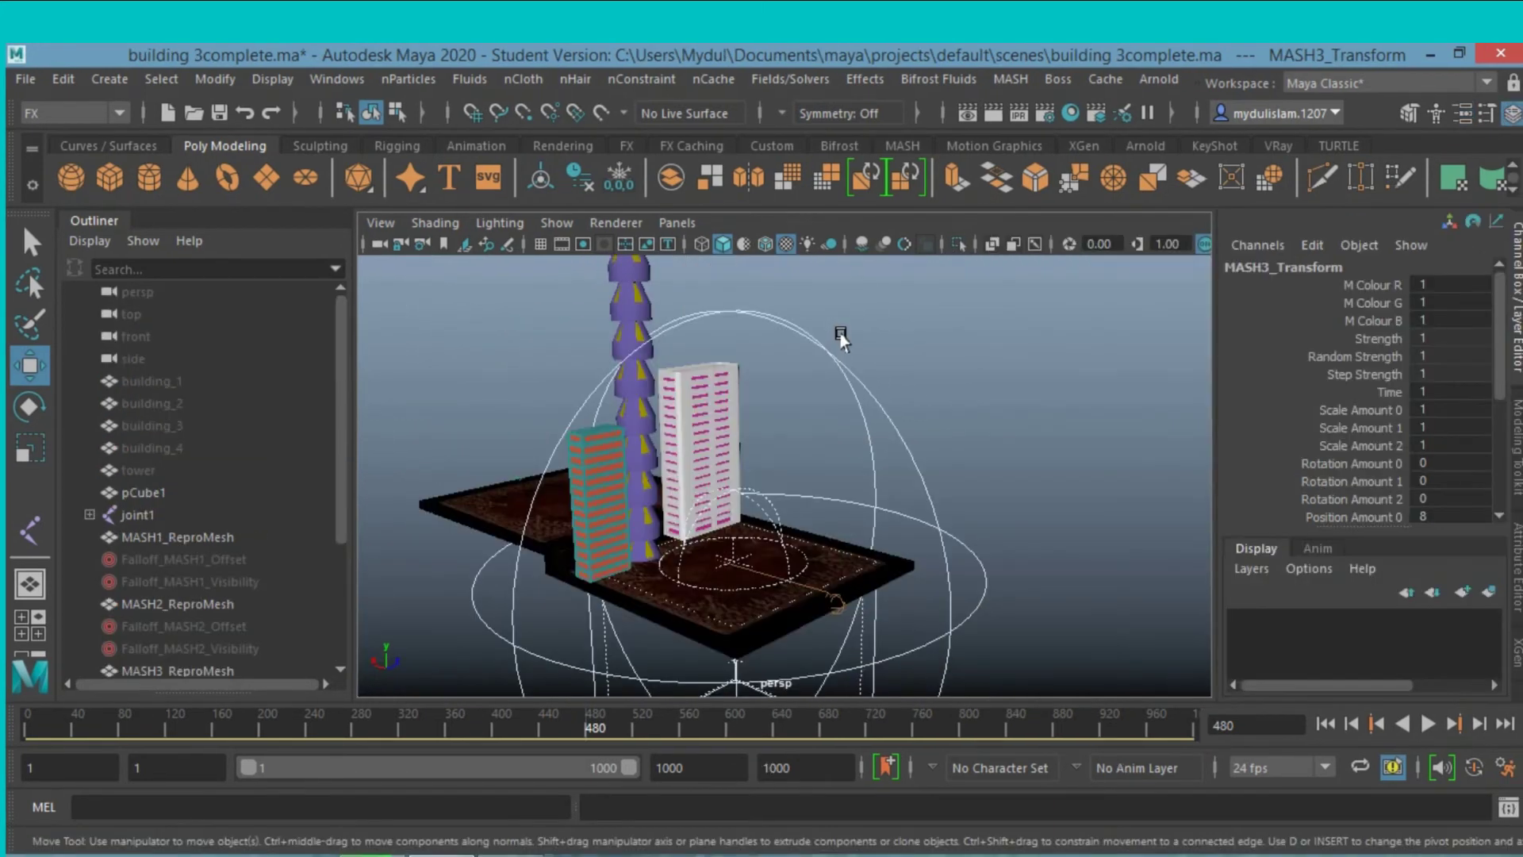
left_click_drag(841, 337, 857, 350, "alt")
Hide Falloff_MASH3_Visibility and unhide building_4.
scroll(249, 526, "down", 3)
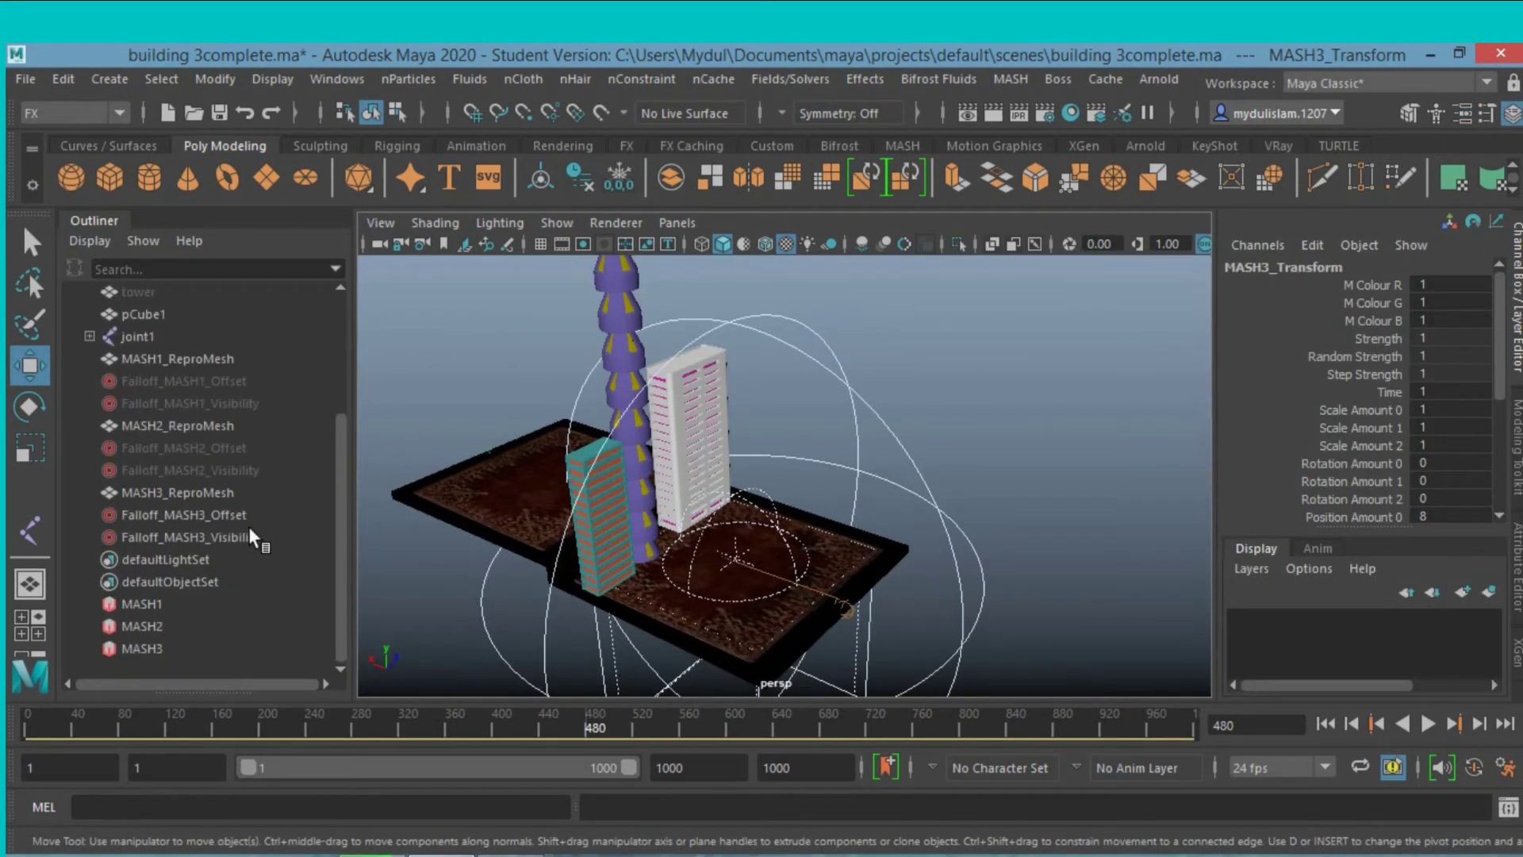
left_click(226, 536)
key("h")
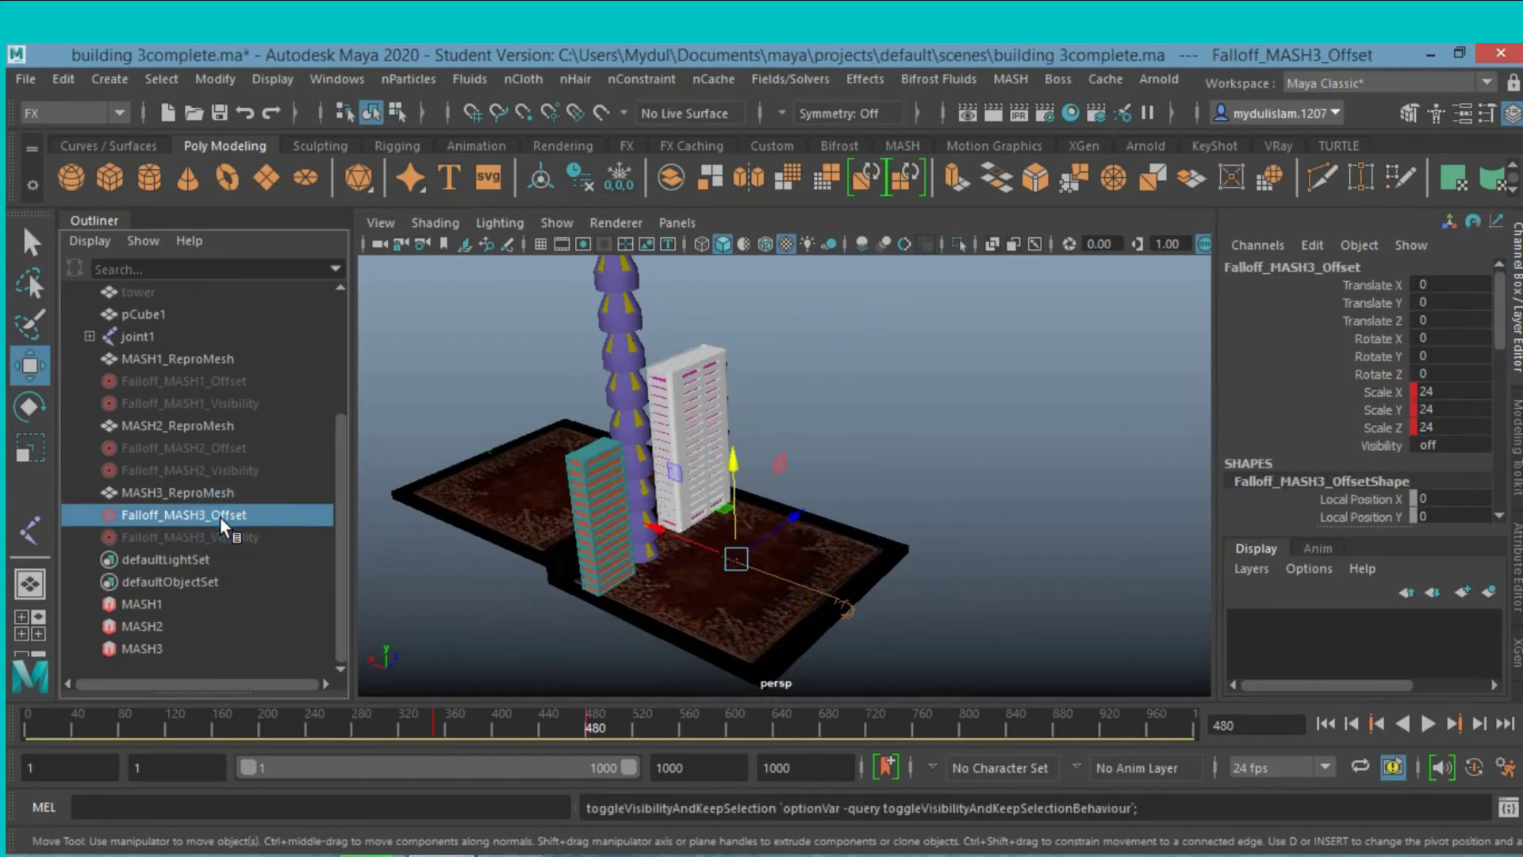
scroll(252, 507, "up", 3)
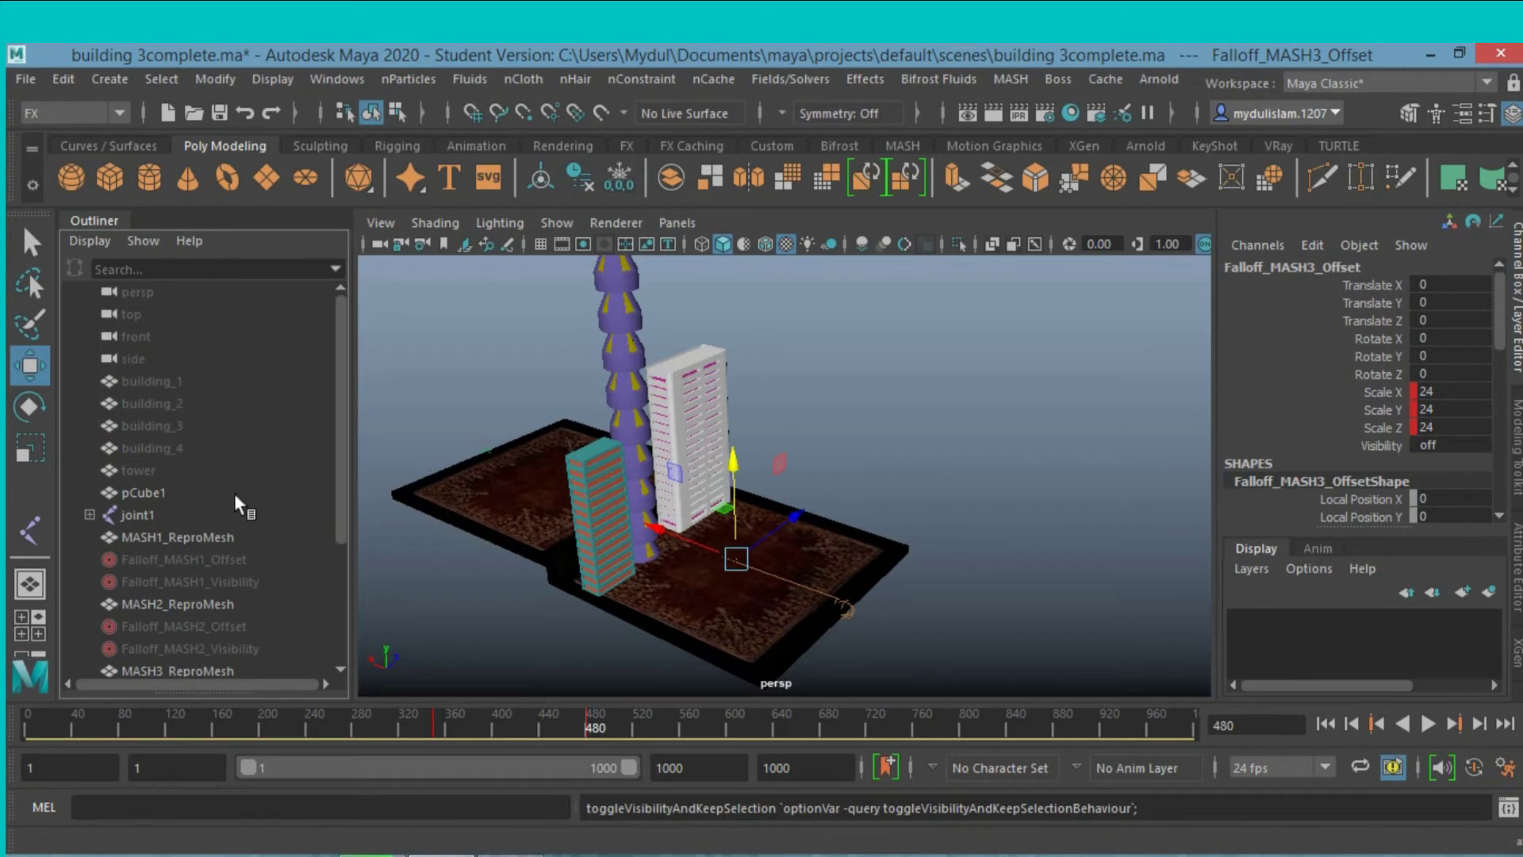
left_click(177, 449)
key("h")
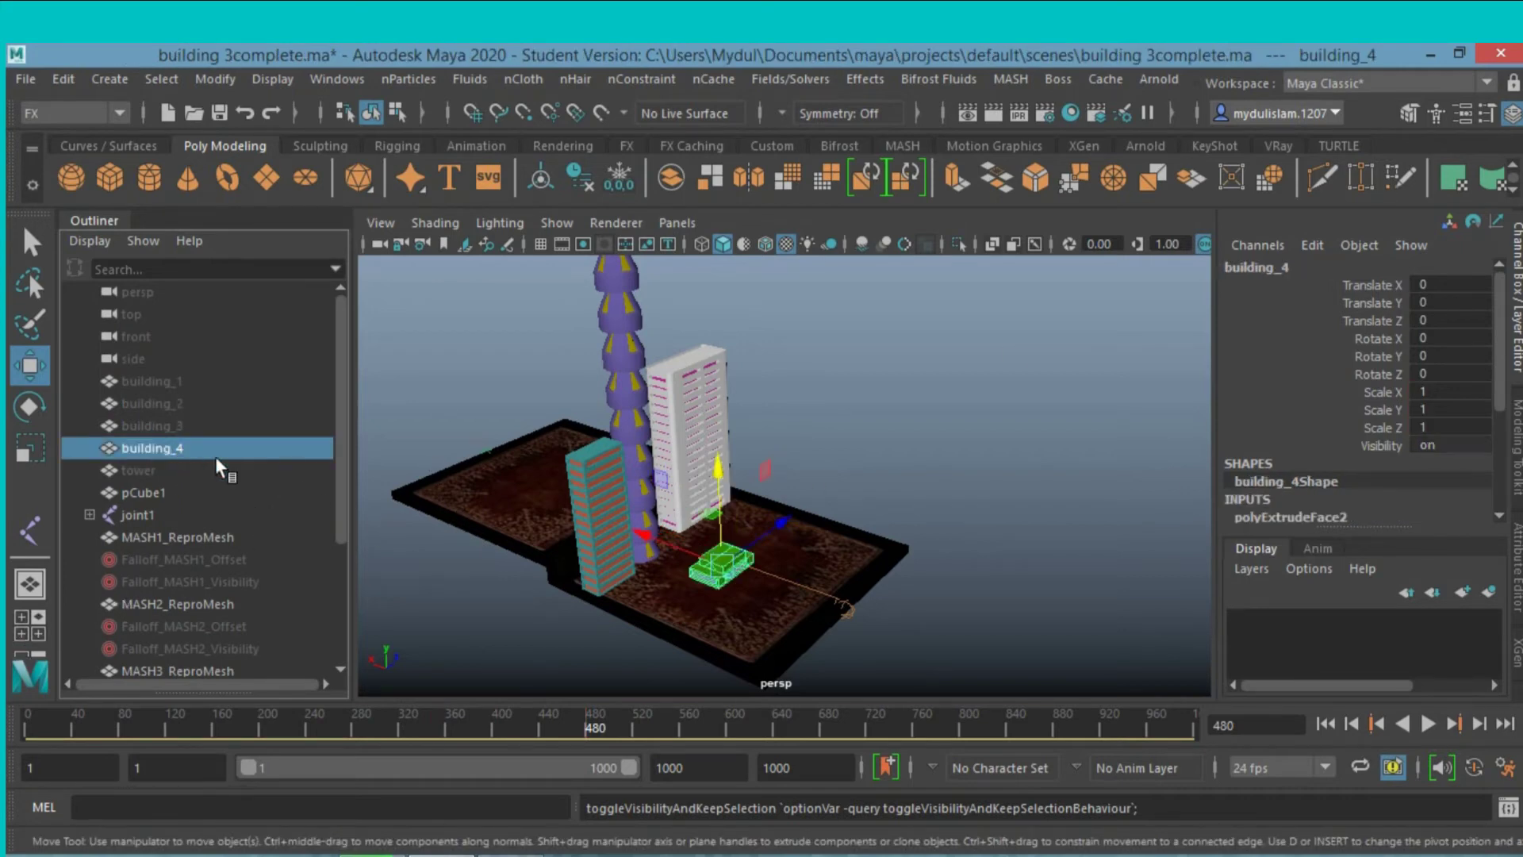
Orbit to building_4 and make it a new MASH network with MASH > Create MASH Network.
left_click_drag(704, 569, 746, 544, "alt")
right_click_drag(745, 544, 792, 418, "alt")
left_click_drag(791, 418, 807, 417, "alt")
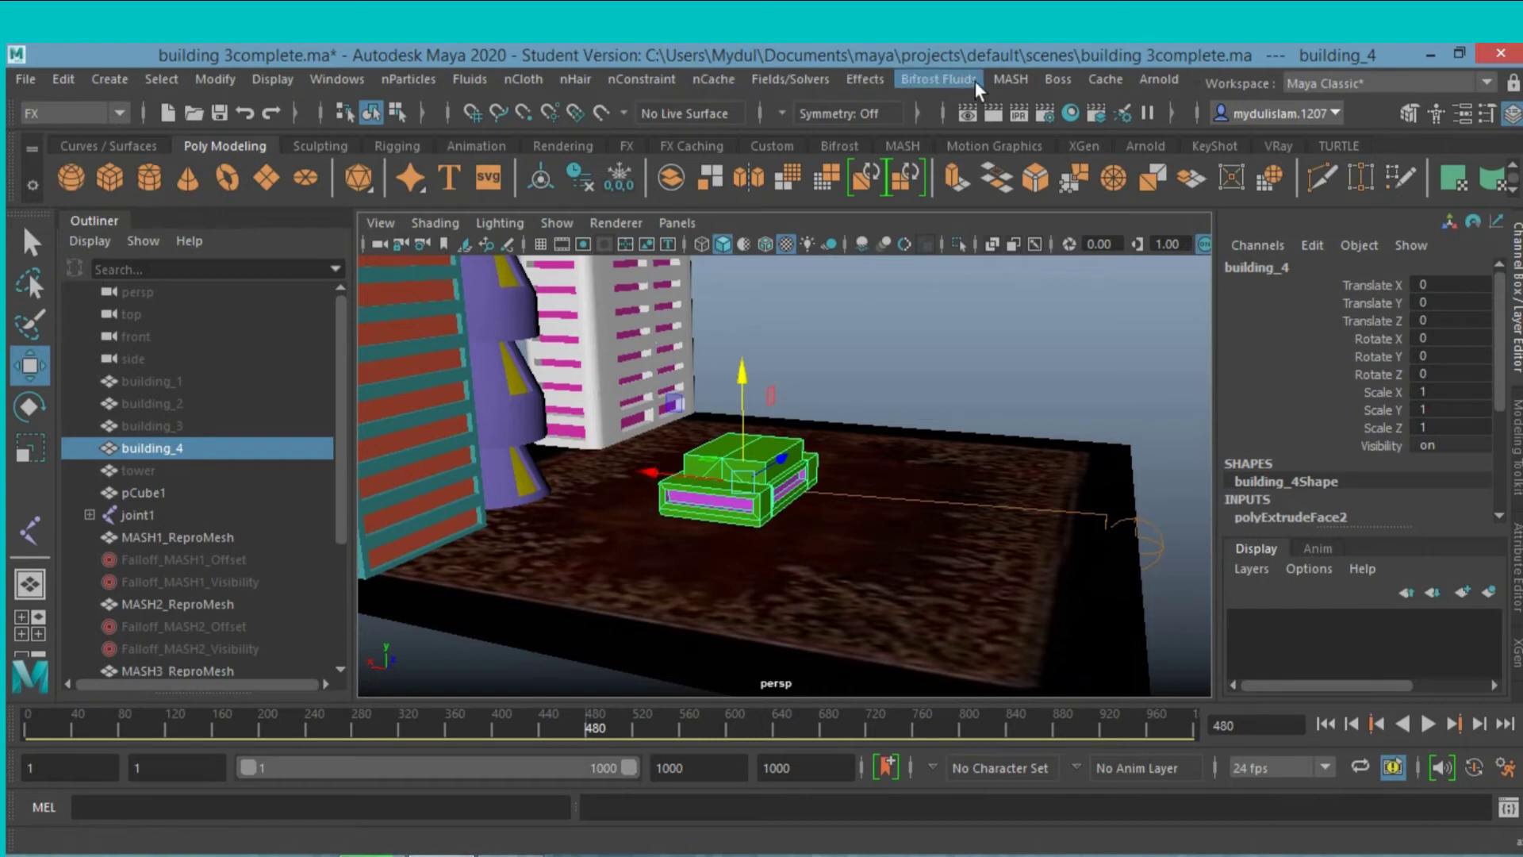
left_click(998, 79)
left_click(1025, 110)
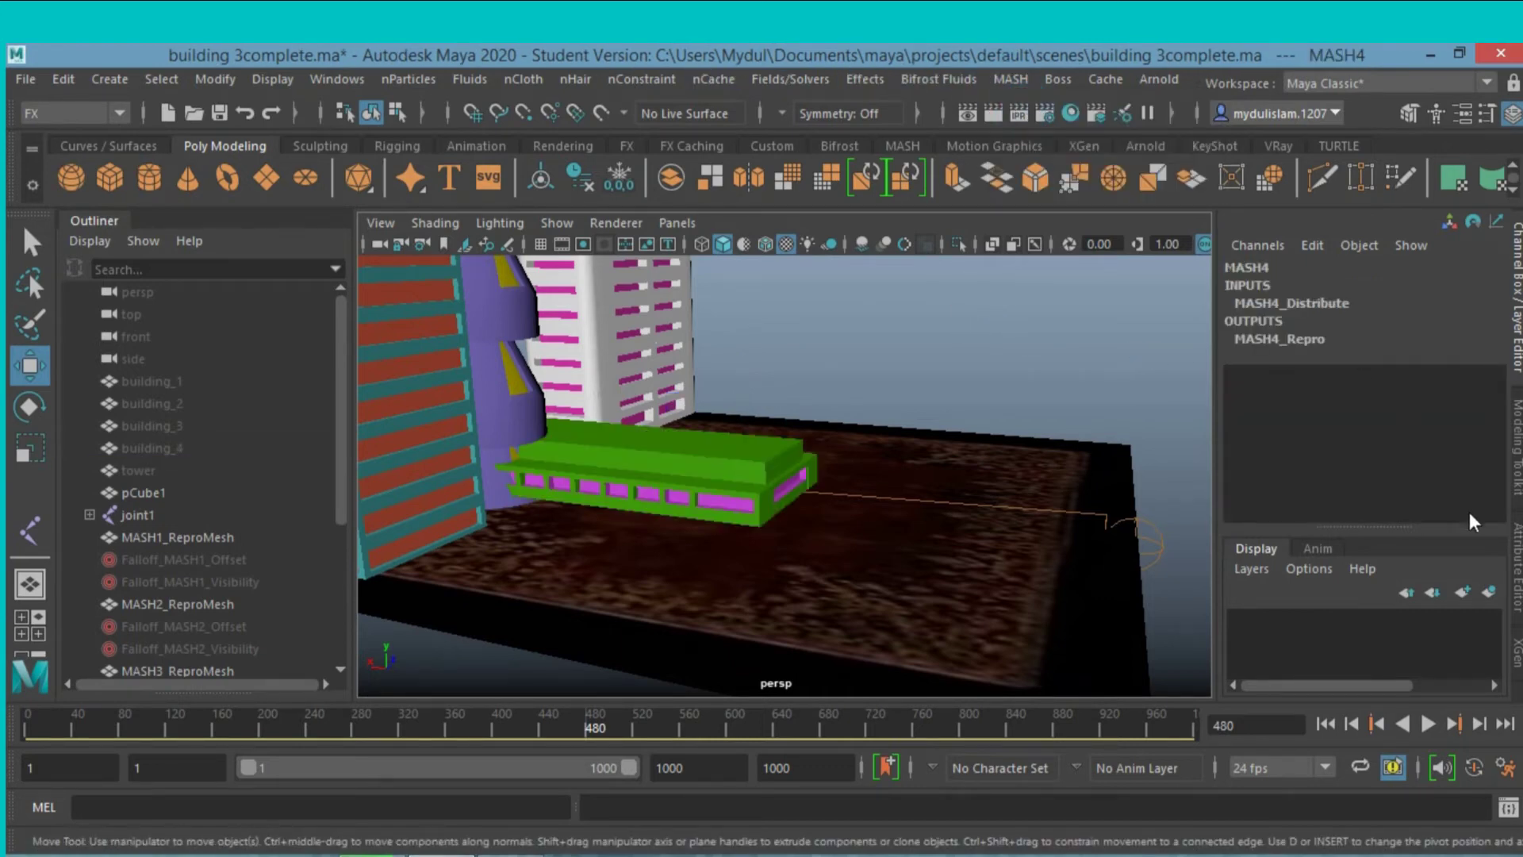
In MASH4_Distribute, test point counts and set Distance X to 0.
left_click(1517, 553)
scroll(1184, 435, "up", 2)
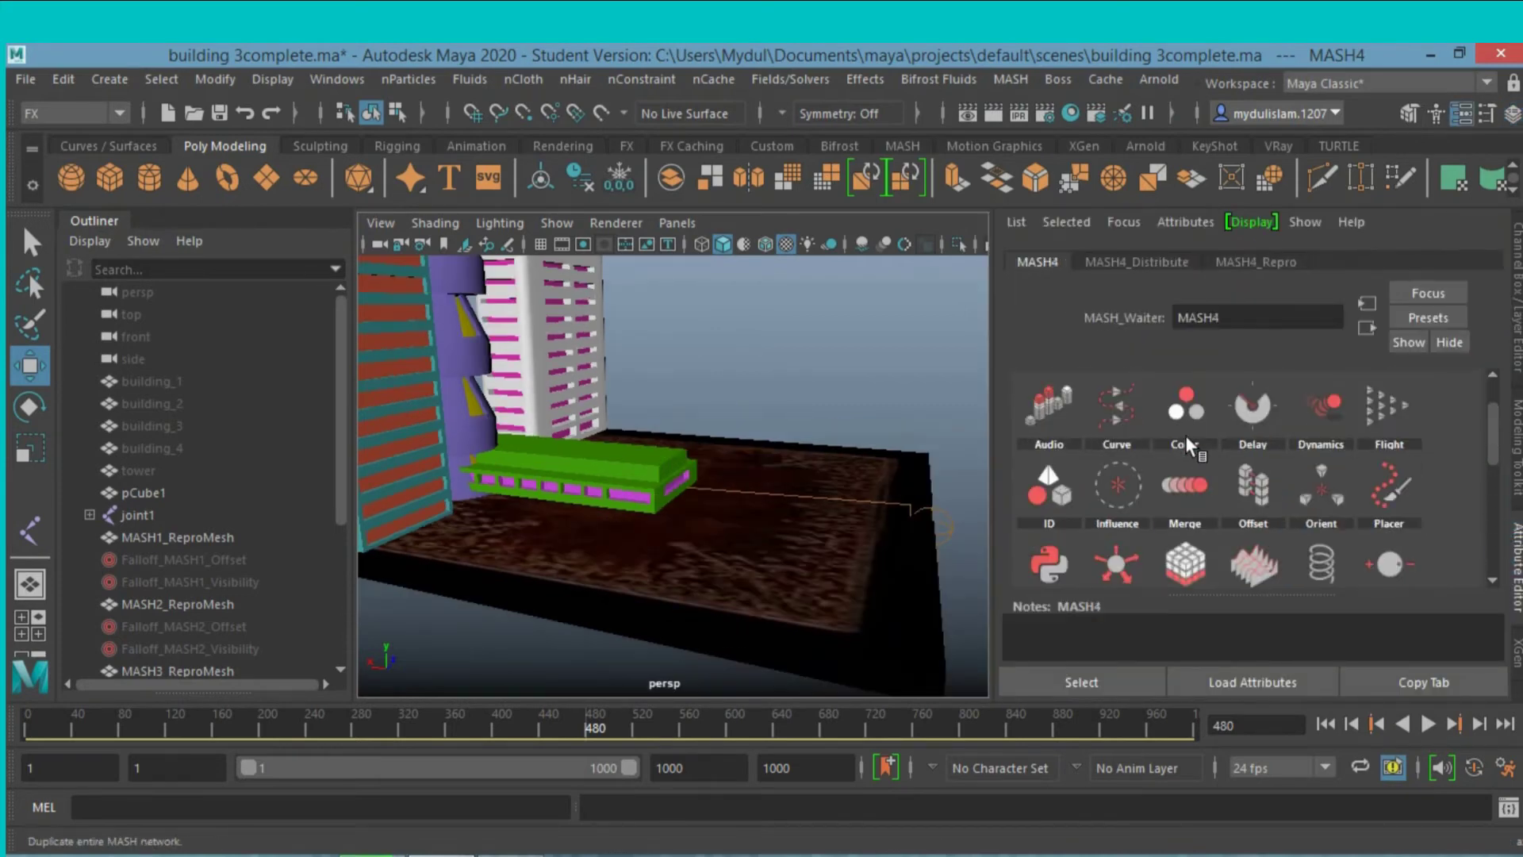
scroll(1184, 435, "up", 1)
left_click(1140, 260)
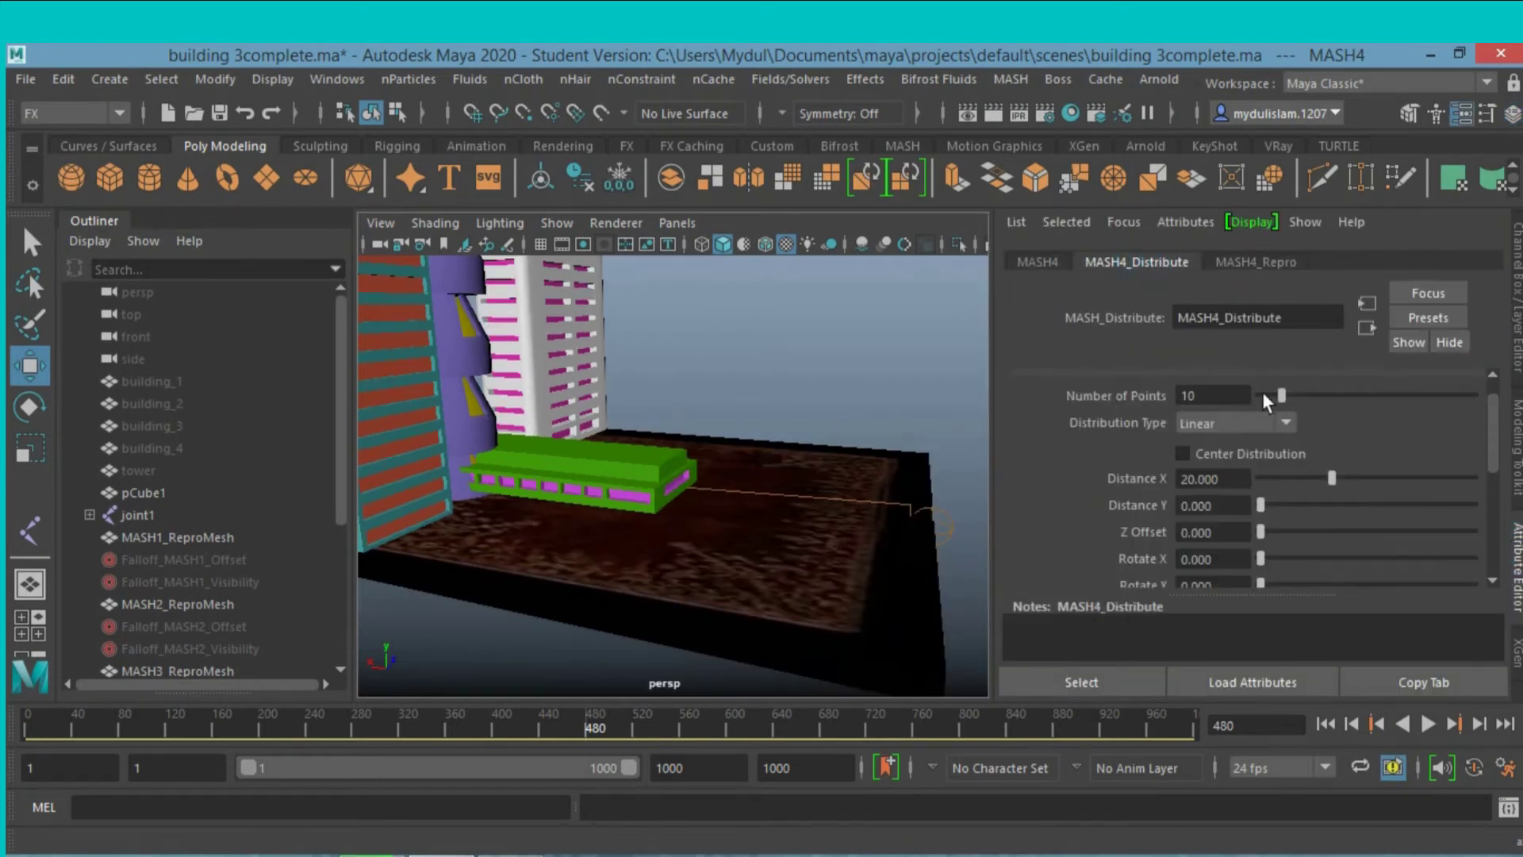
left_click_drag(1263, 391, 1239, 395)
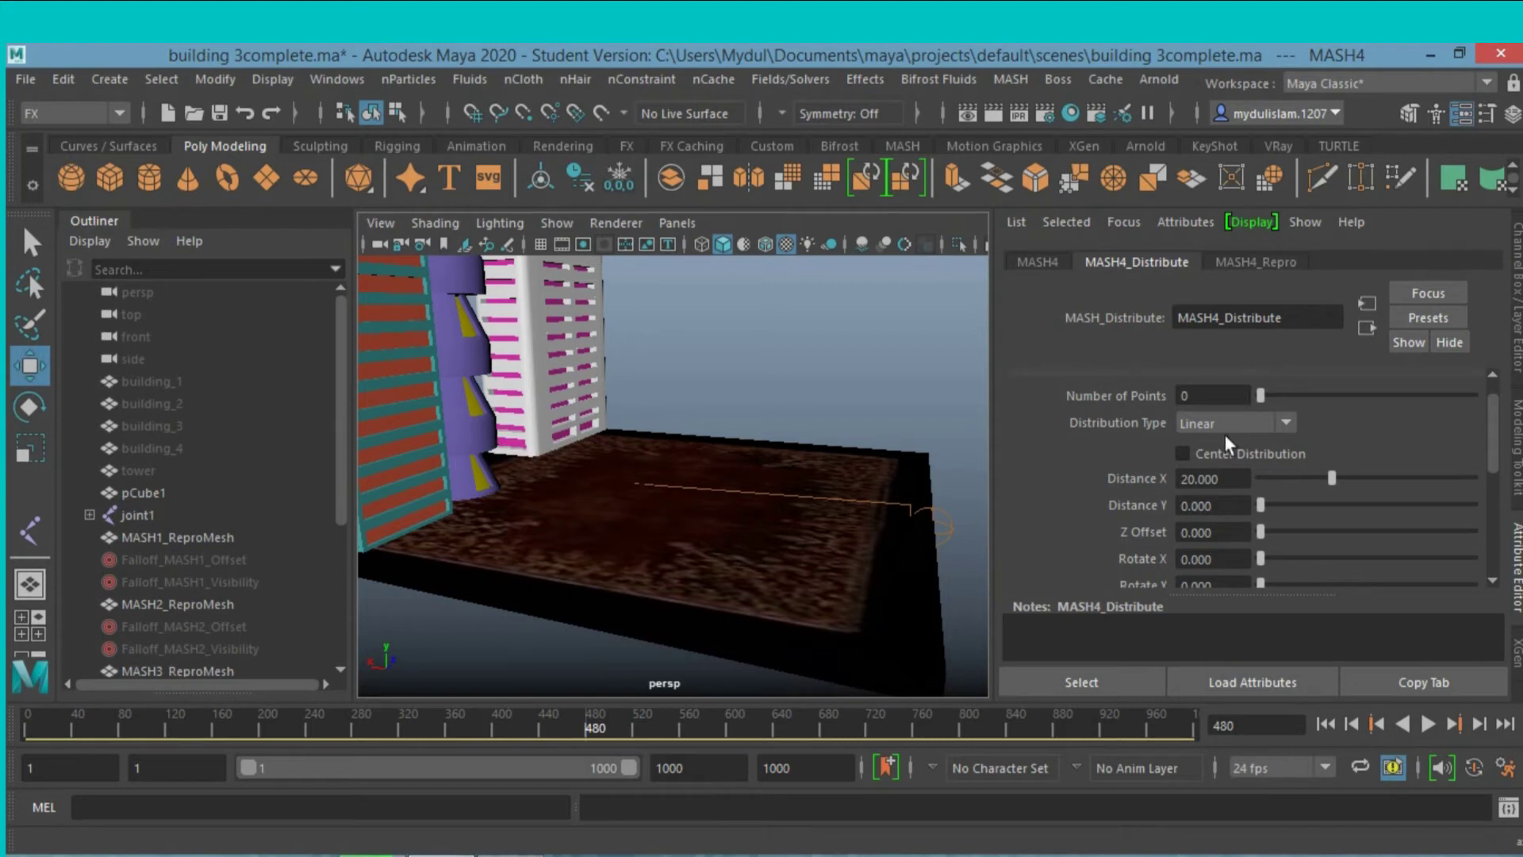
left_click_drag(1259, 395, 1266, 396)
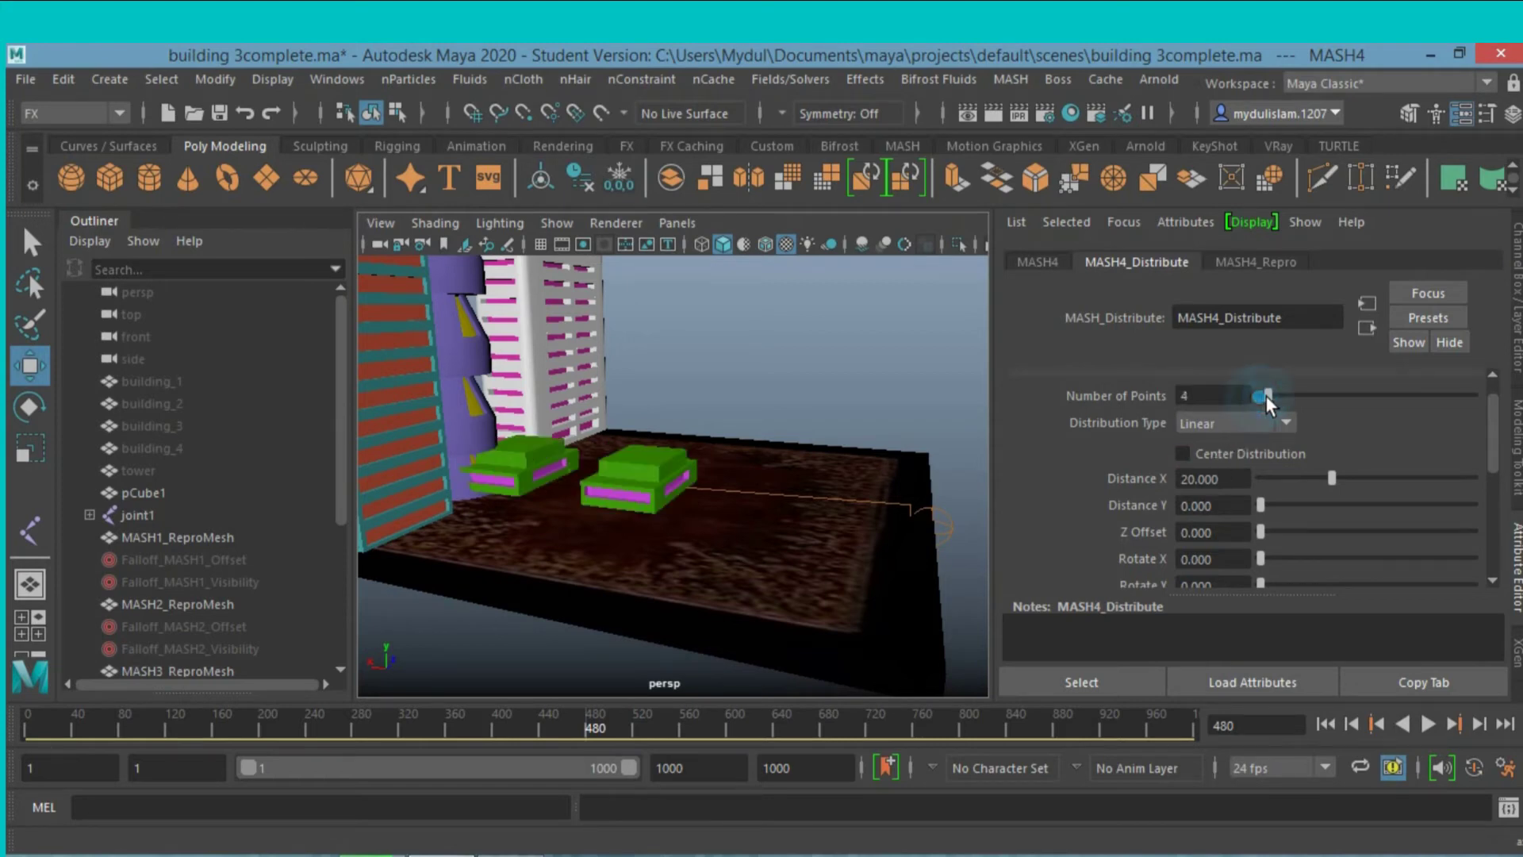
left_click_drag(1329, 478, 1257, 478)
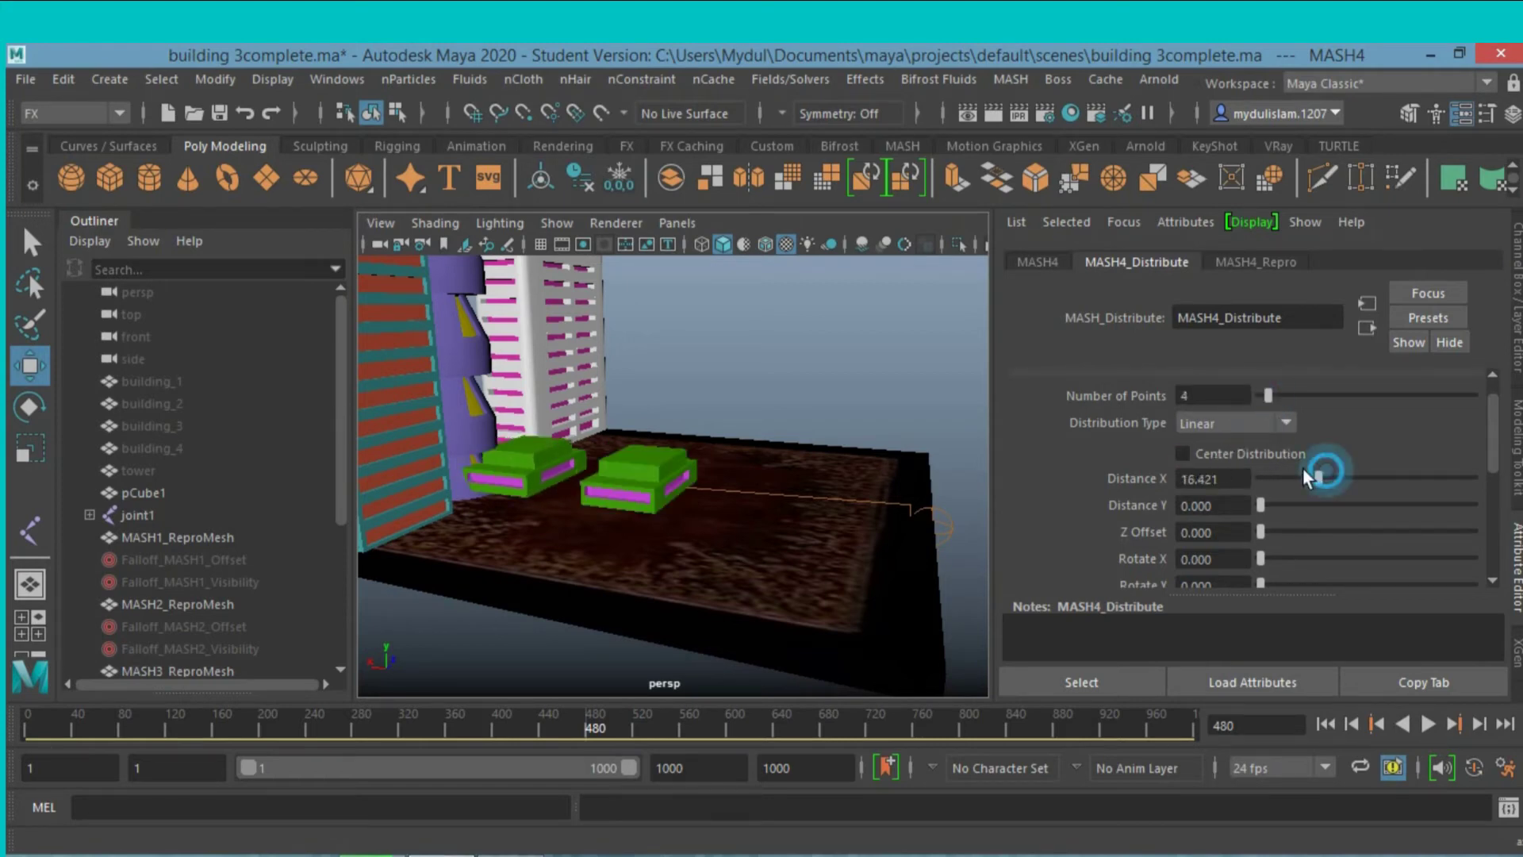
Set Number of Points to 15 and Distance Y to 14, then view the tower from above.
left_click(1202, 395)
type("5")
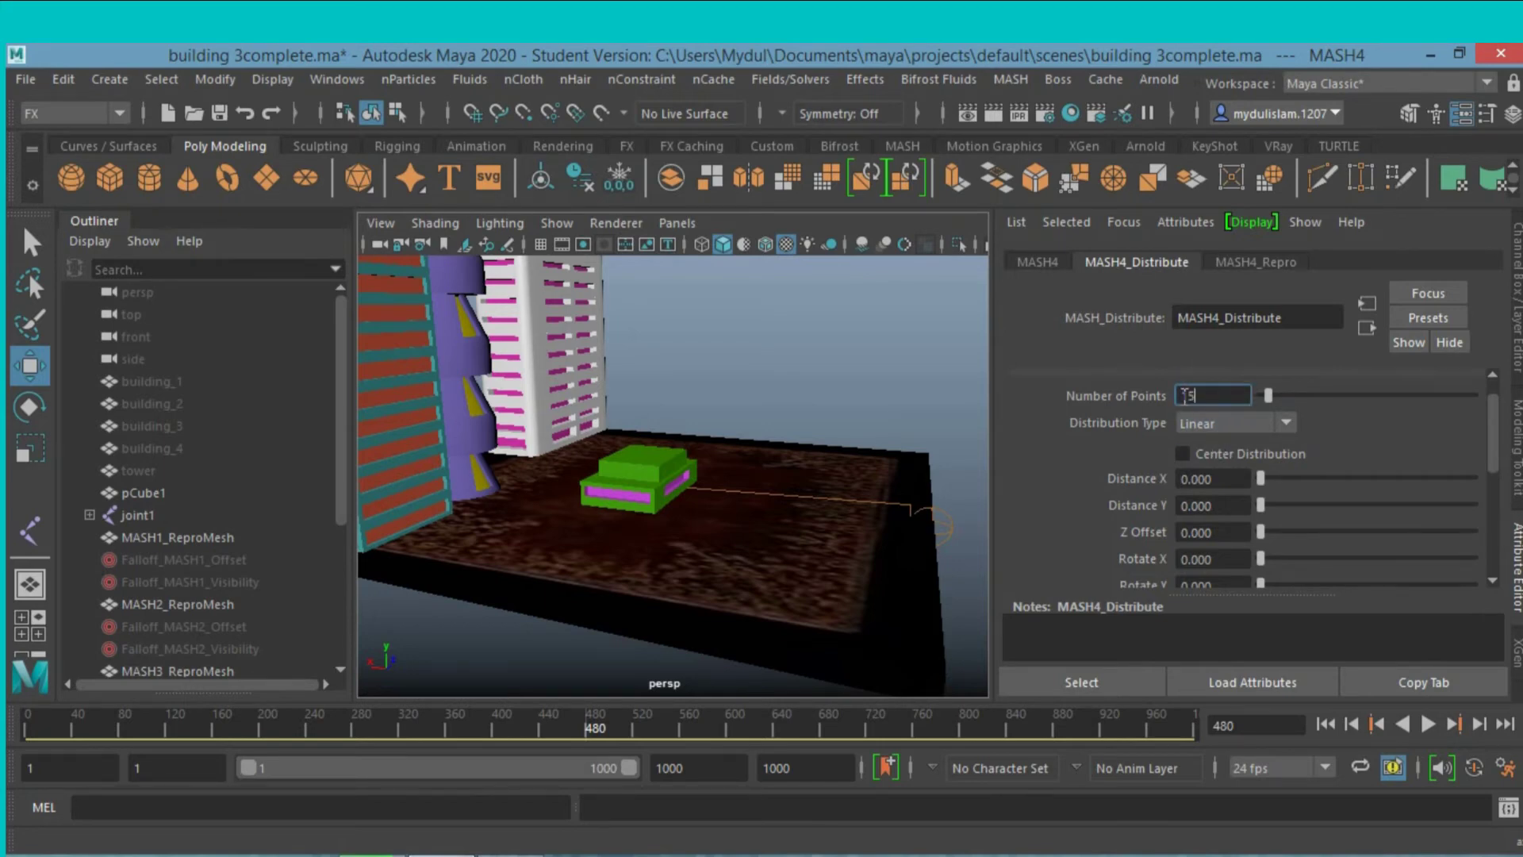
key("Return")
left_click_drag(1225, 507, 1176, 503)
type("4")
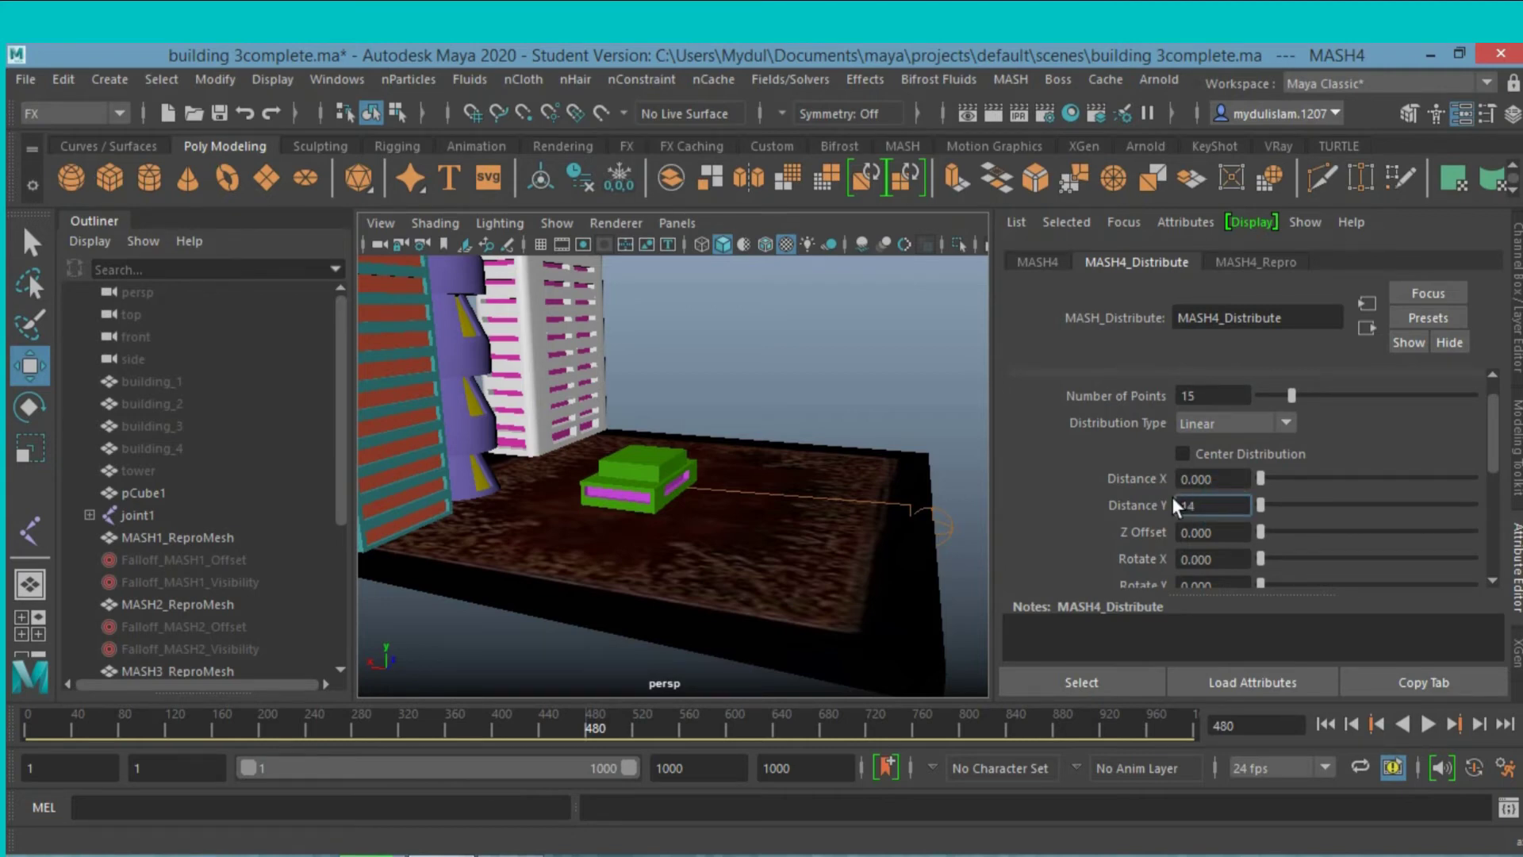
key("Return")
scroll(914, 543, "down", 4)
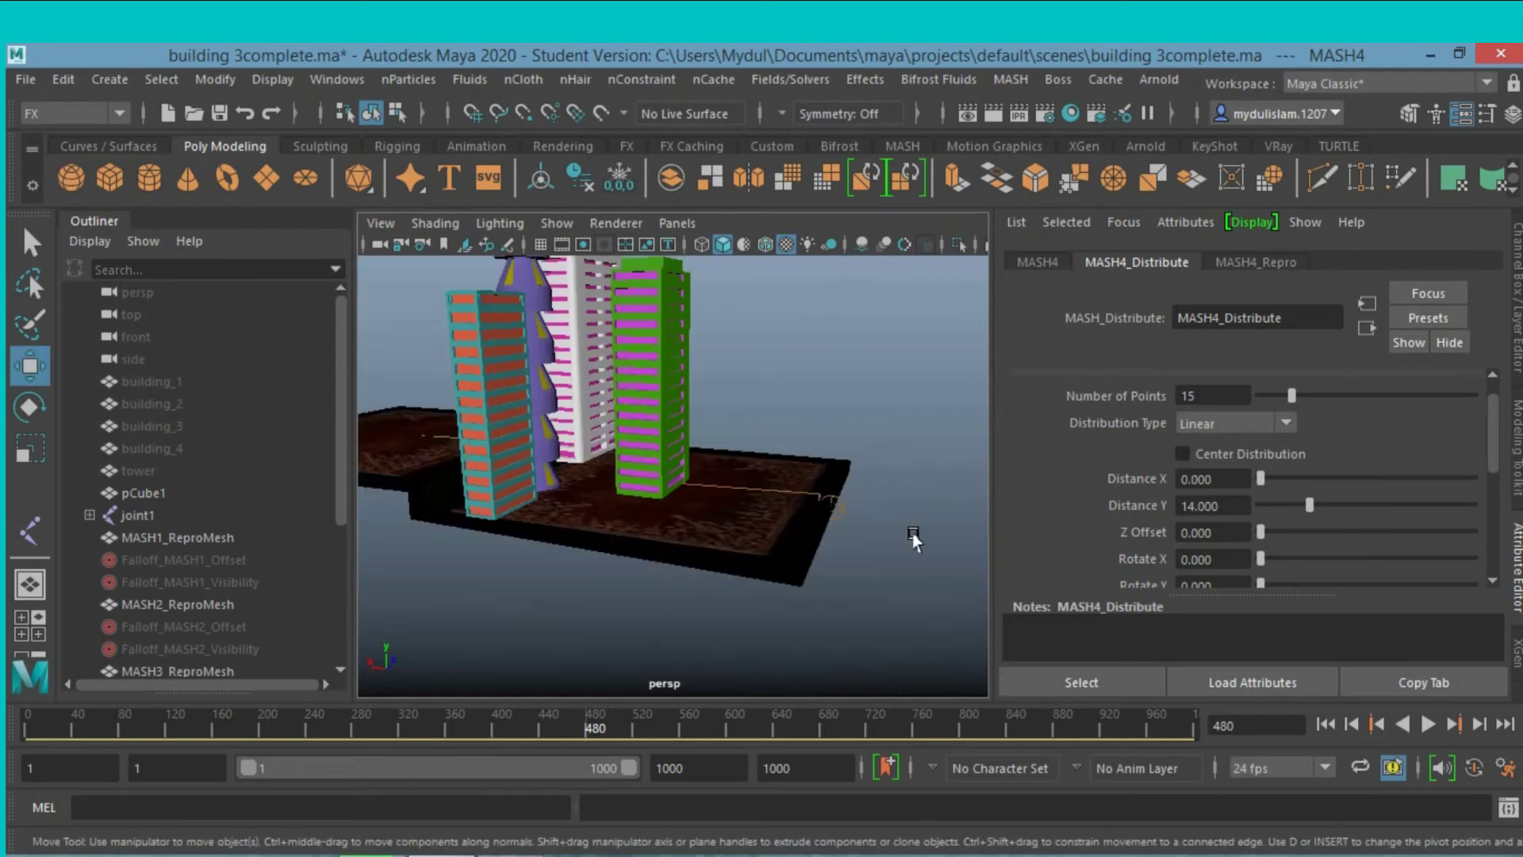
mouse_move(850, 503)
left_mouse_down("alt")
mouse_move(880, 544)
mouse_move(873, 526)
mouse_move(826, 584)
mouse_move(897, 571)
mouse_move(904, 534)
mouse_move(848, 536)
left_mouse_up("alt")
left_click(1035, 261)
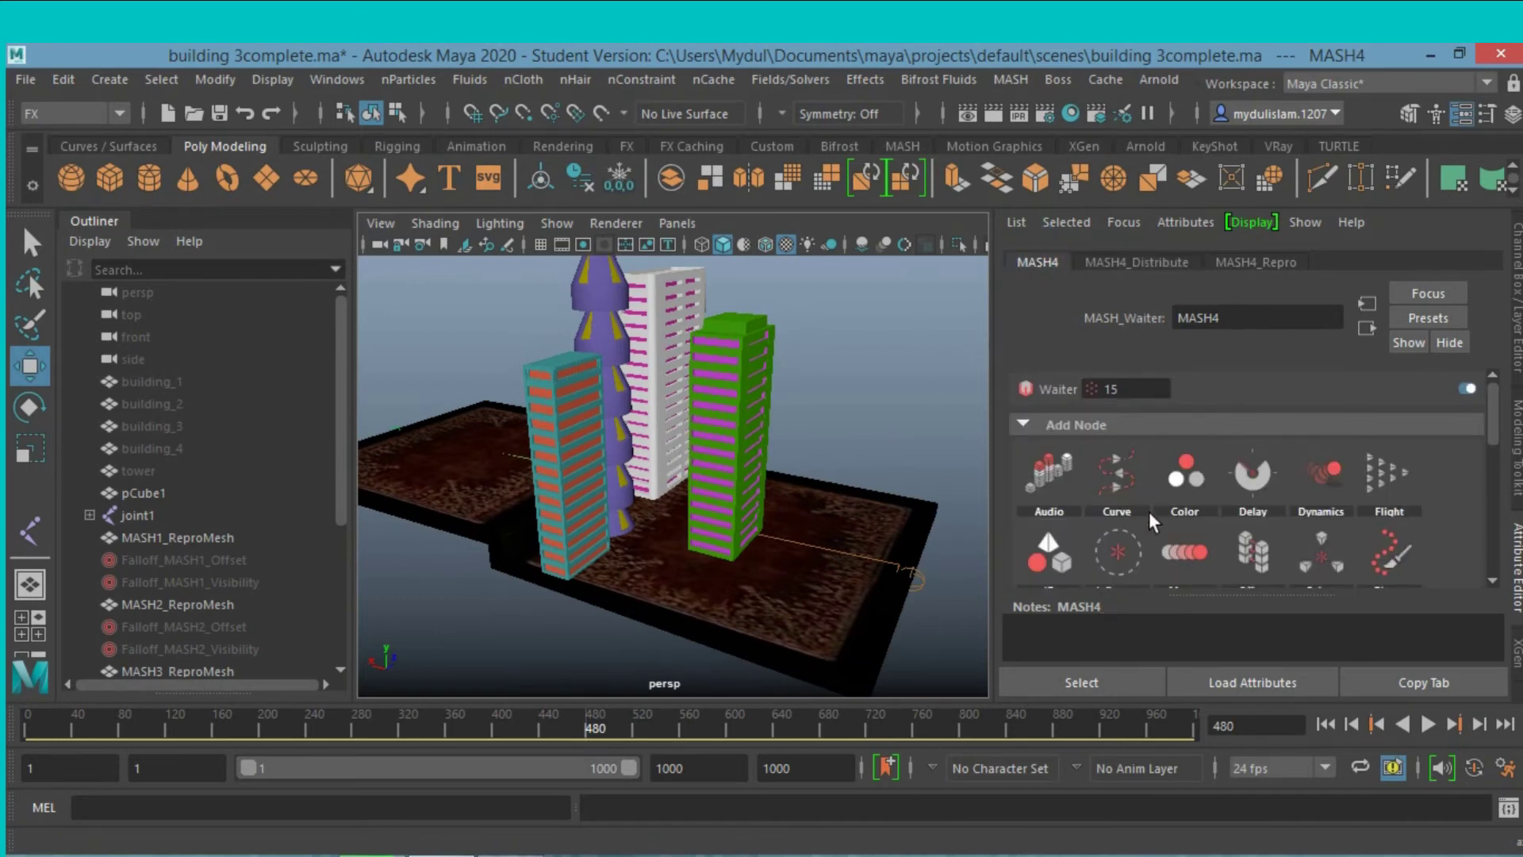
Add an Offset node to MASH4 and create a new falloff object for it.
scroll(1149, 511, "down", 2)
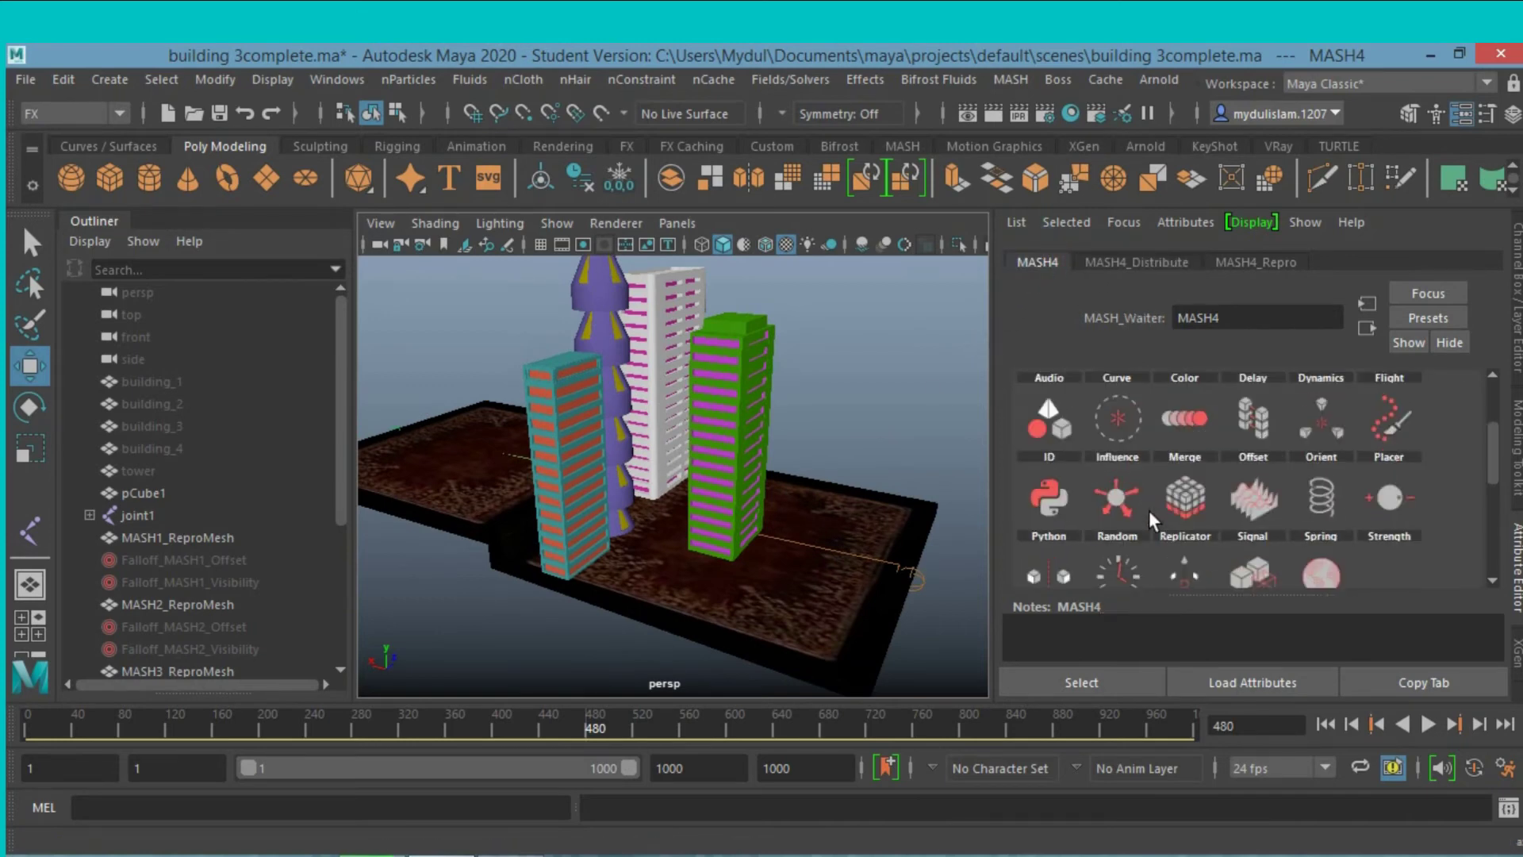
left_click(1262, 439)
scroll(1202, 443, "up", 2)
scroll(1202, 443, "up", 1)
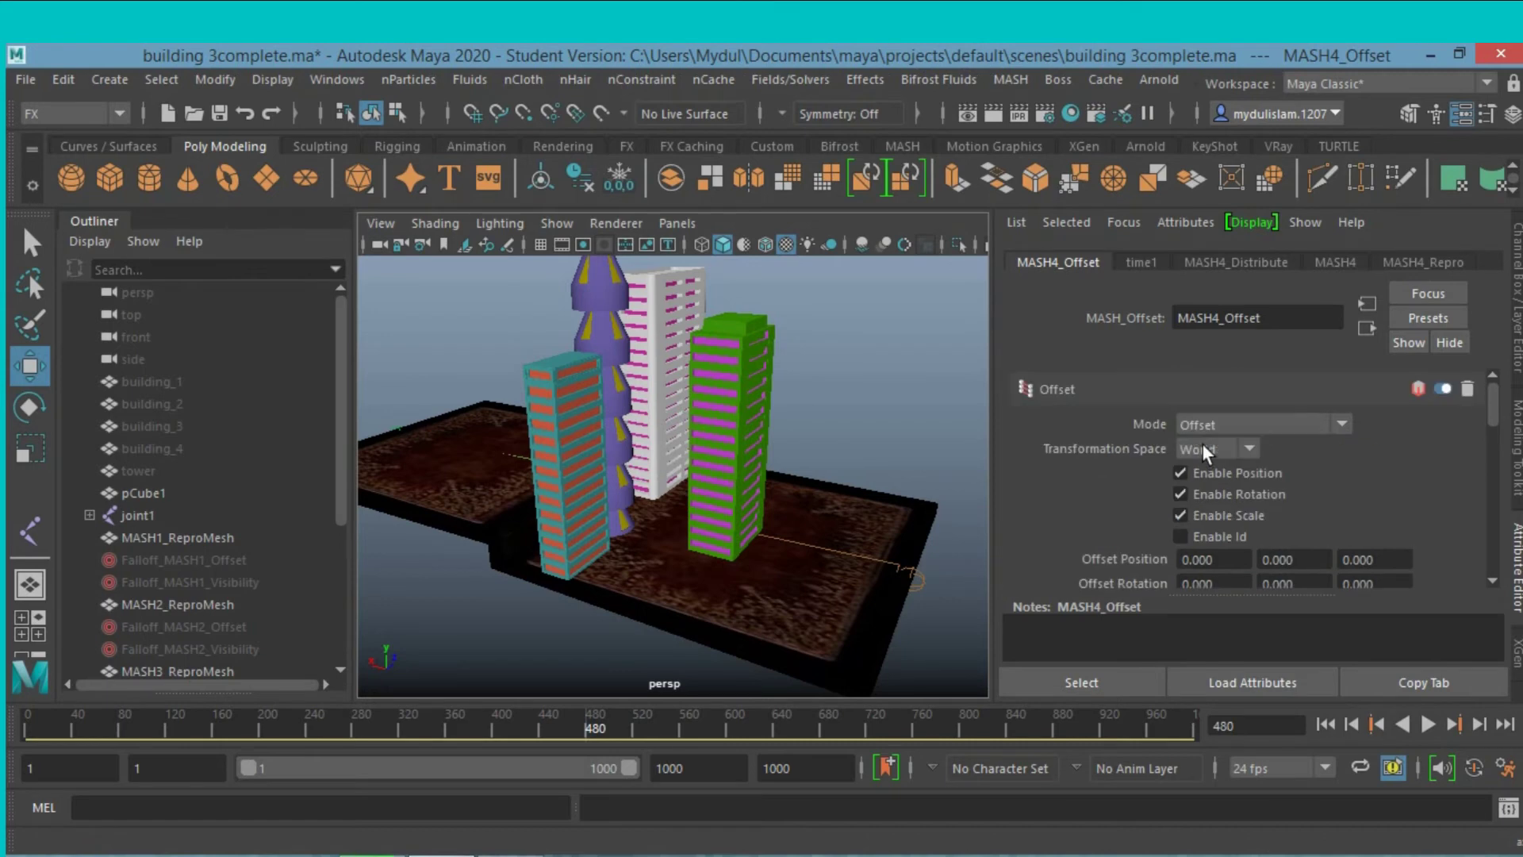
scroll(1158, 483, "down", 2)
scroll(1117, 521, "down", 3)
scroll(1116, 521, "down", 2)
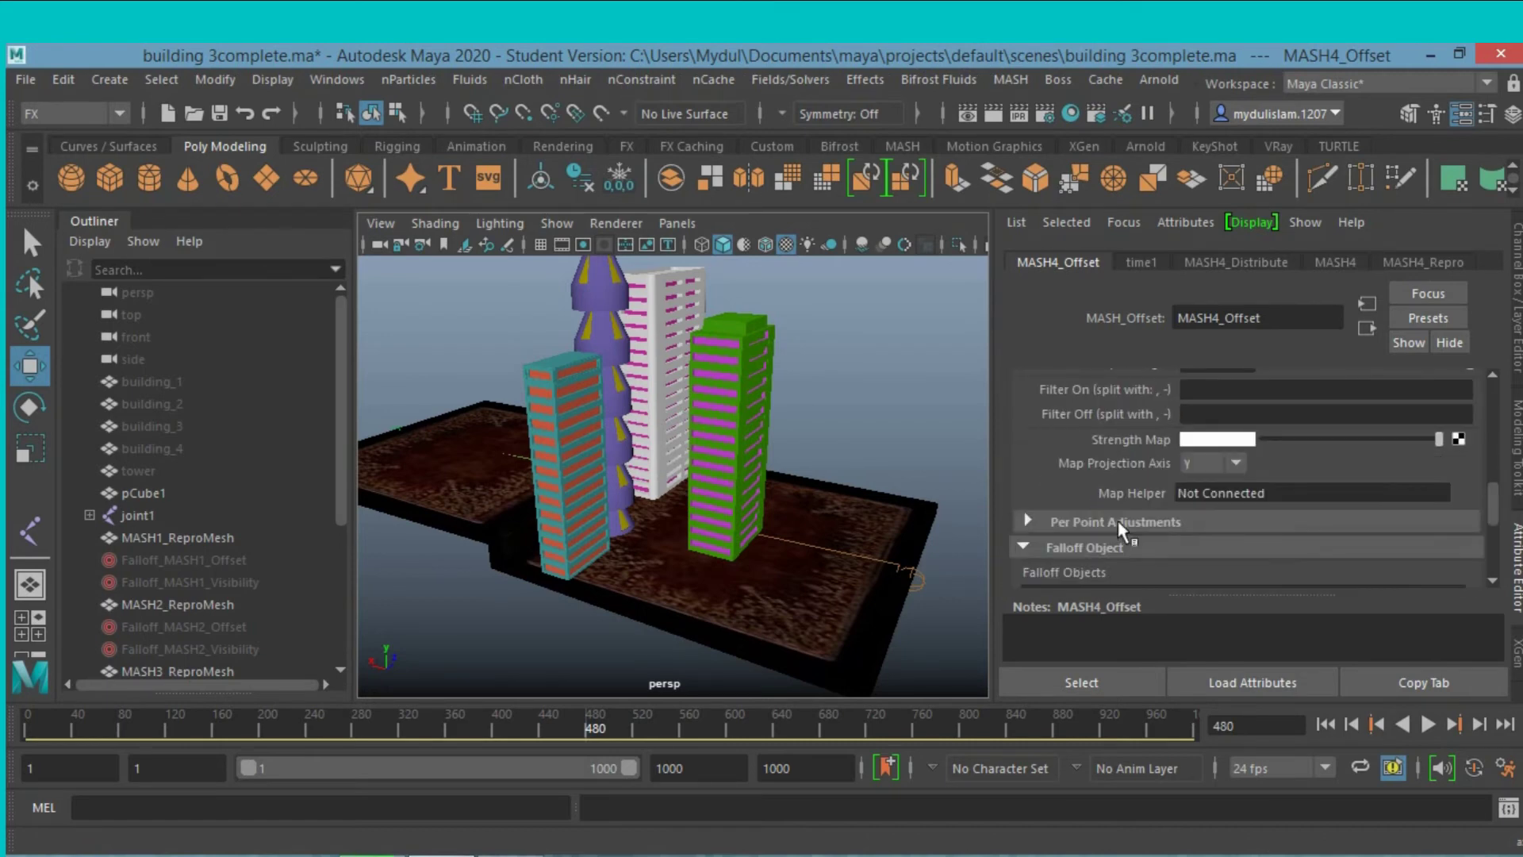
scroll(1111, 525, "down", 2)
right_click(1106, 533)
left_click(1131, 545)
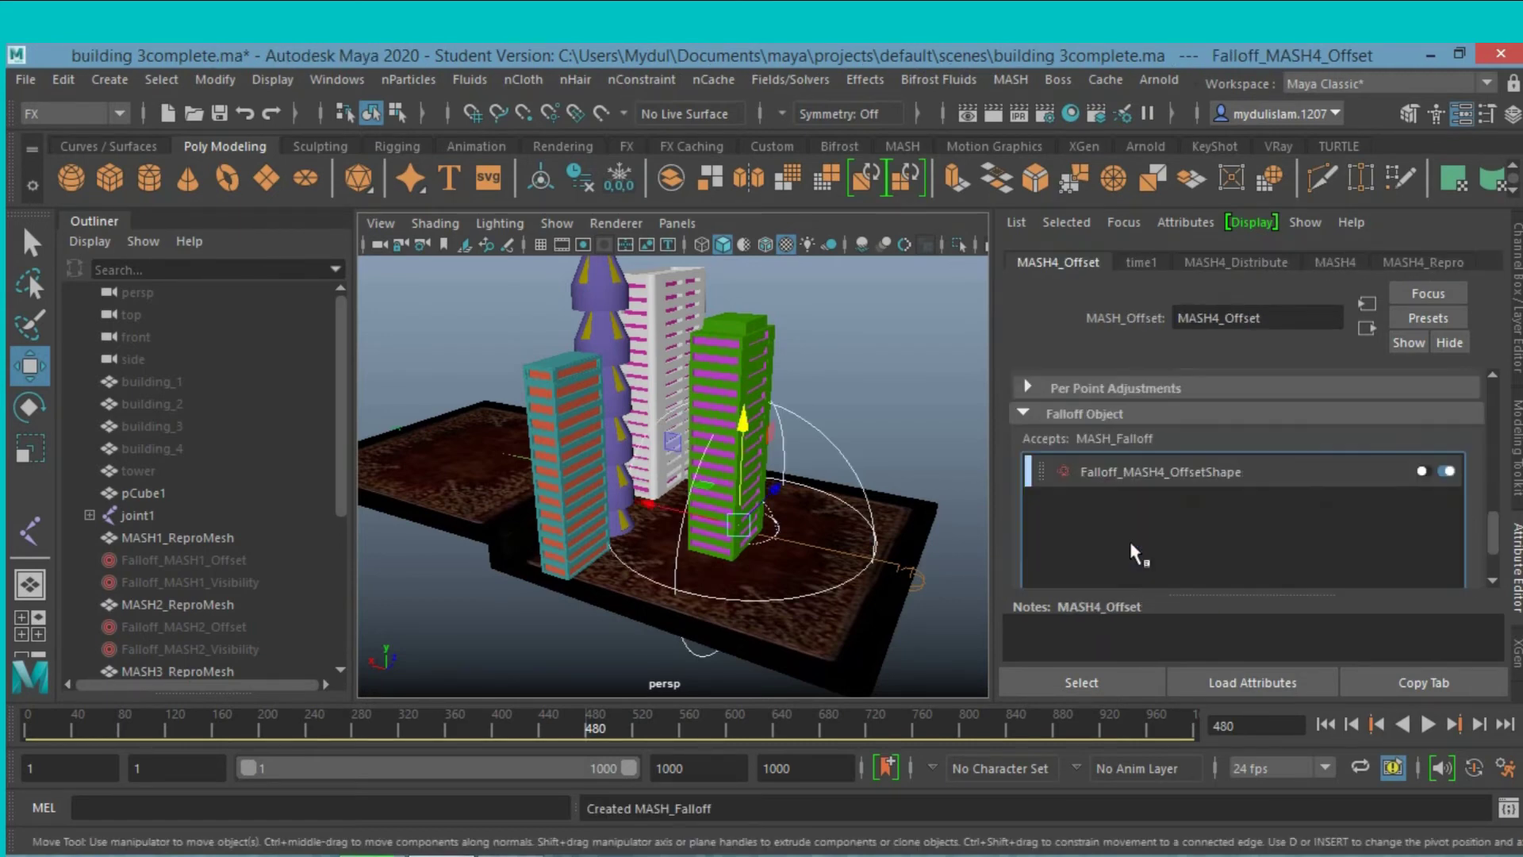
Set the Offset Position Y to -17 and Rotation Y to 38.
scroll(1091, 498, "up", 3)
scroll(1092, 496, "up", 2)
scroll(1092, 497, "up", 3)
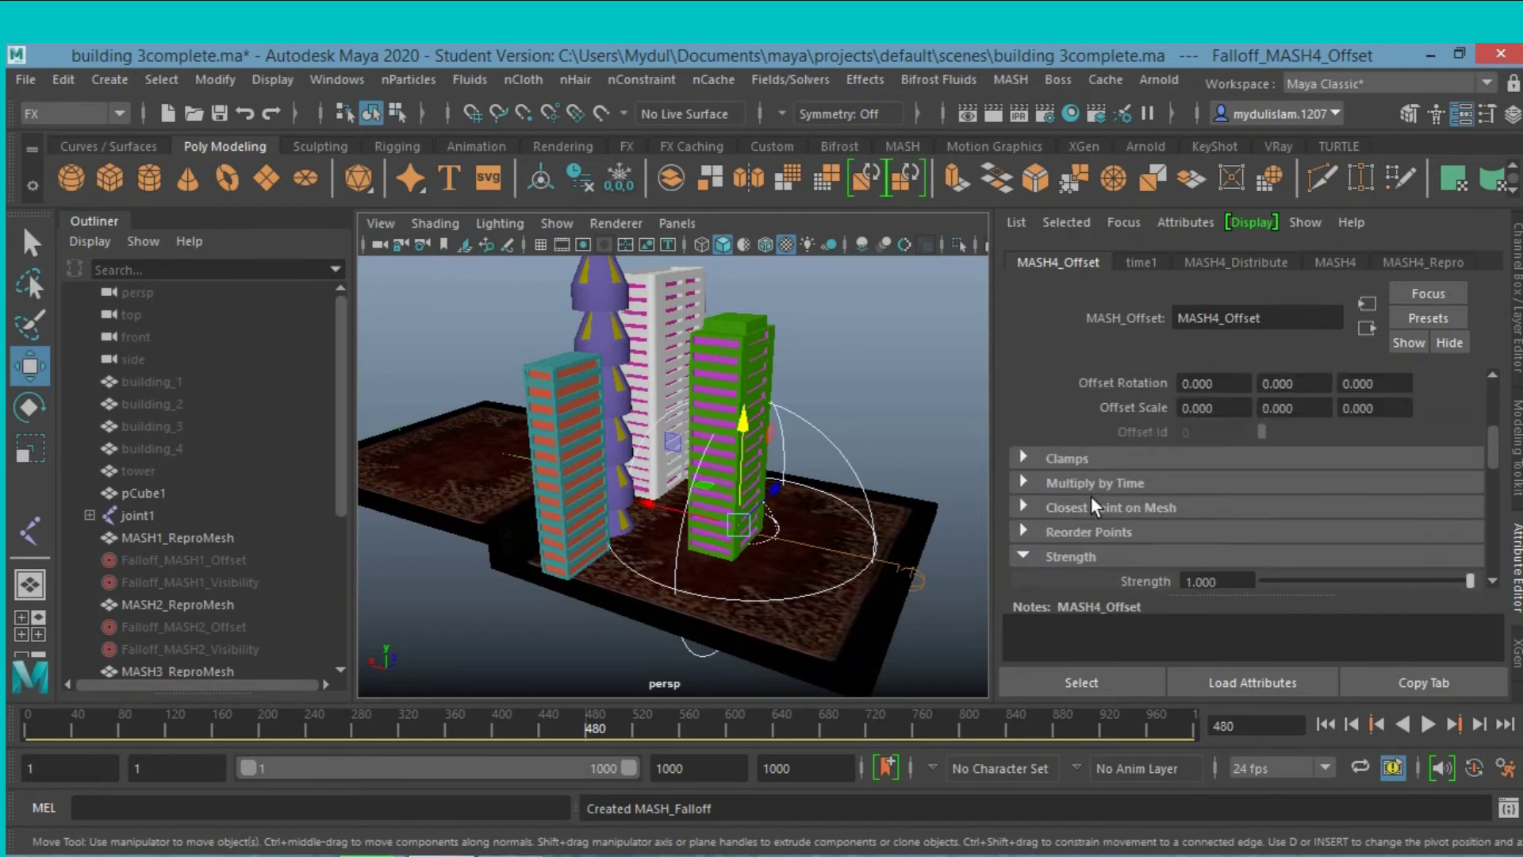
scroll(1091, 497, "up", 2)
scroll(1092, 496, "up", 2)
scroll(1087, 498, "down", 2)
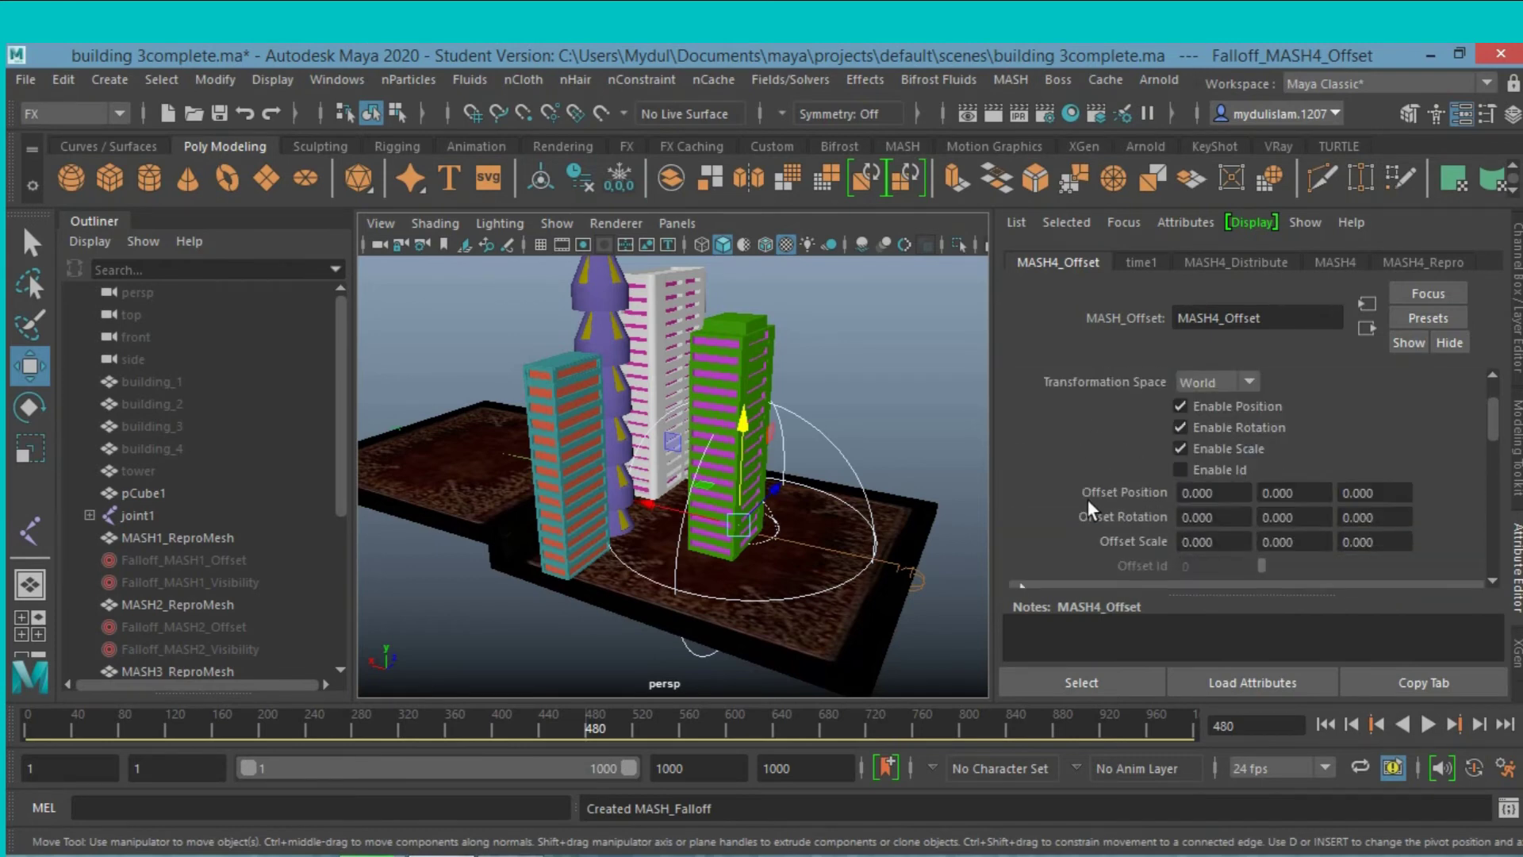
left_click_drag(1299, 492, 1263, 494)
type("-17")
left_click_drag(1304, 517, 1254, 517)
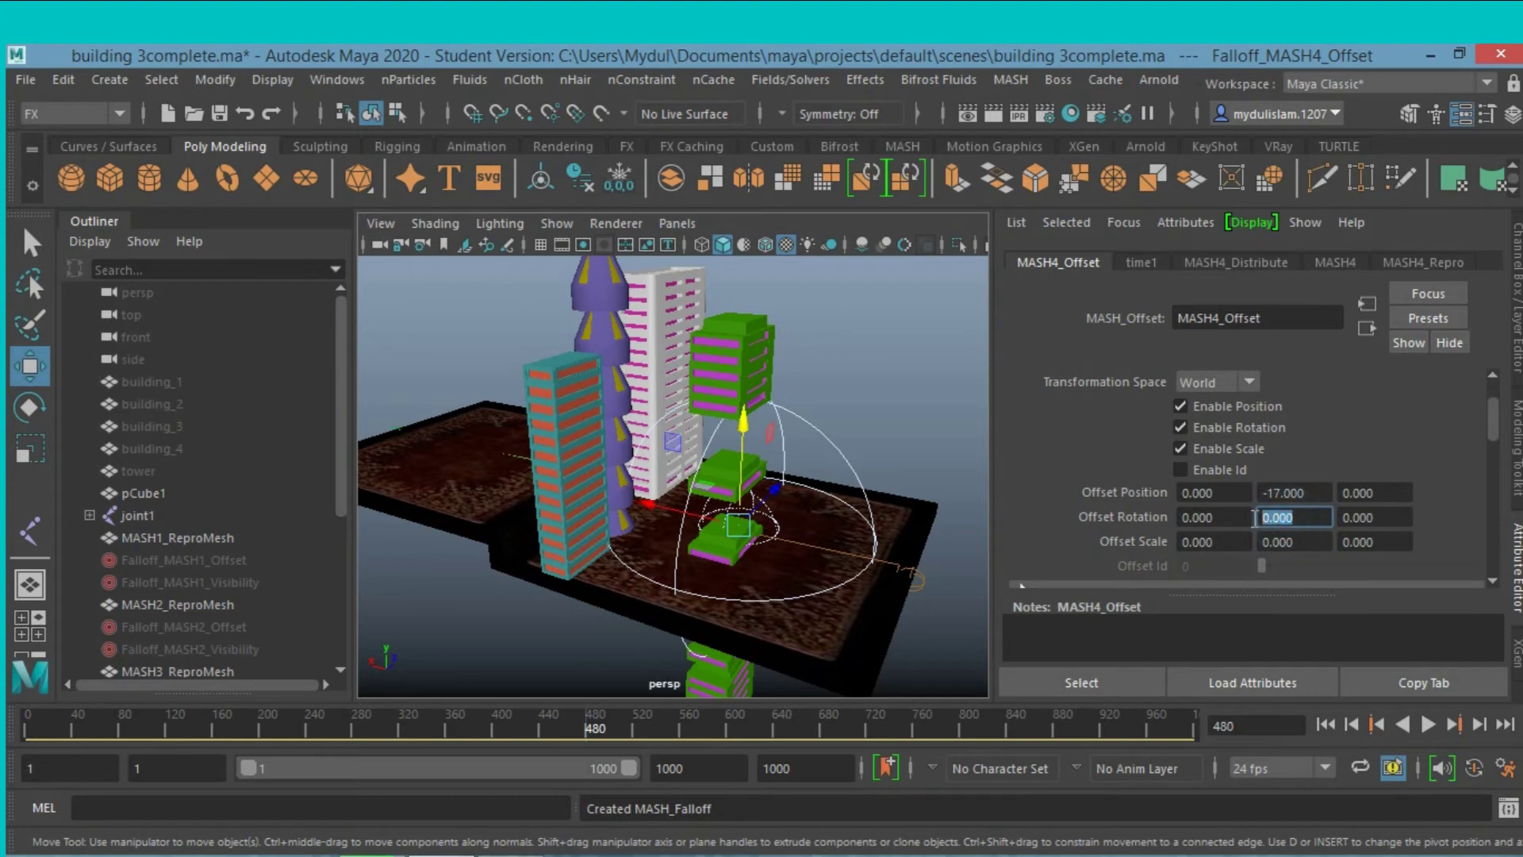
type("38")
Set the Offset Scale to -1 on X, Y and Z.
left_click_drag(1297, 541, 1254, 541)
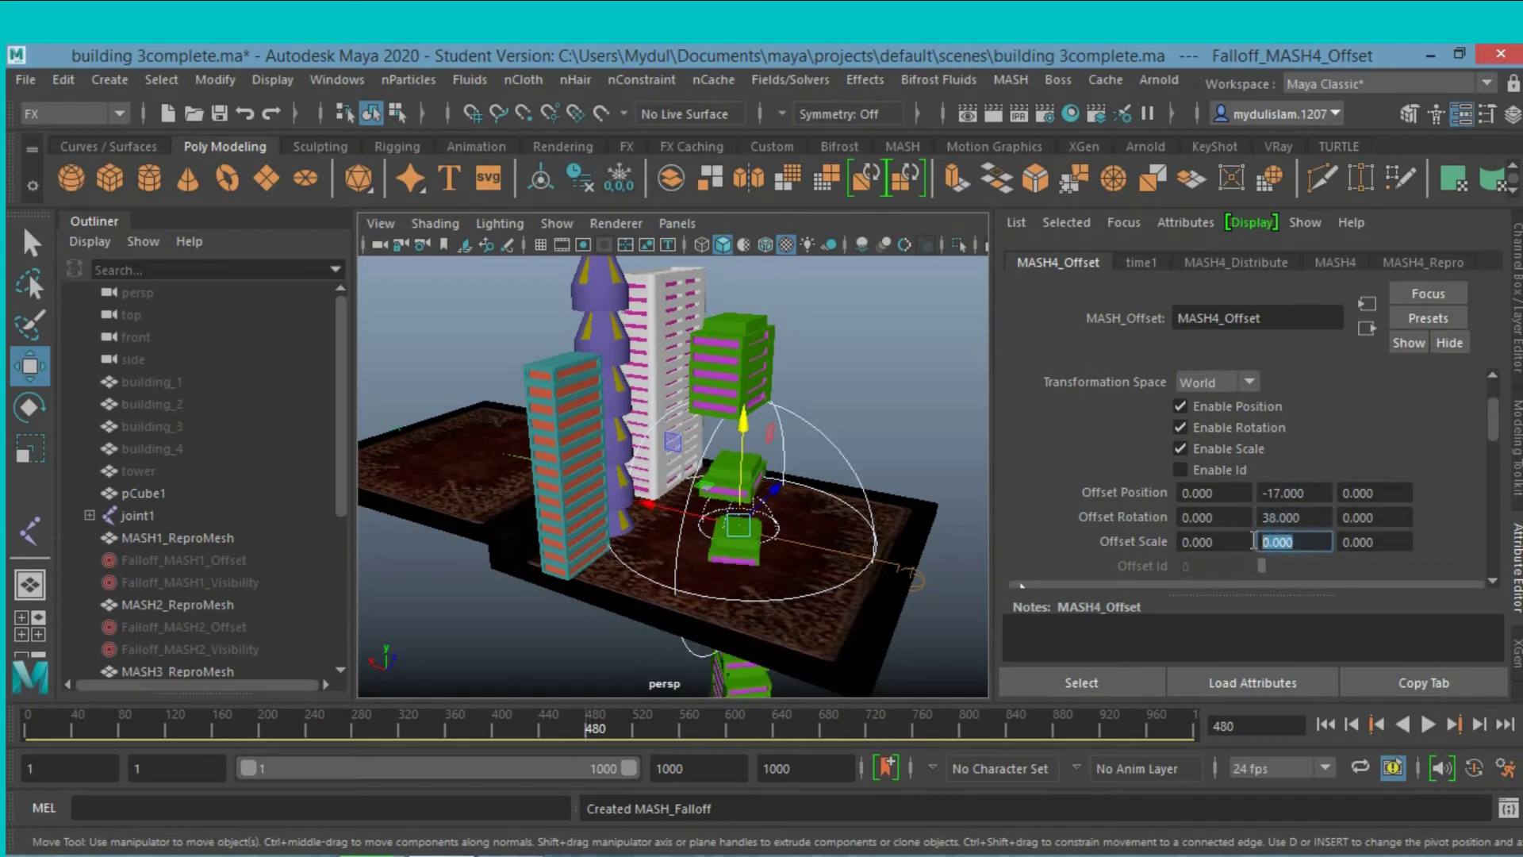
type("-1")
left_click_drag(1379, 542, 1334, 542)
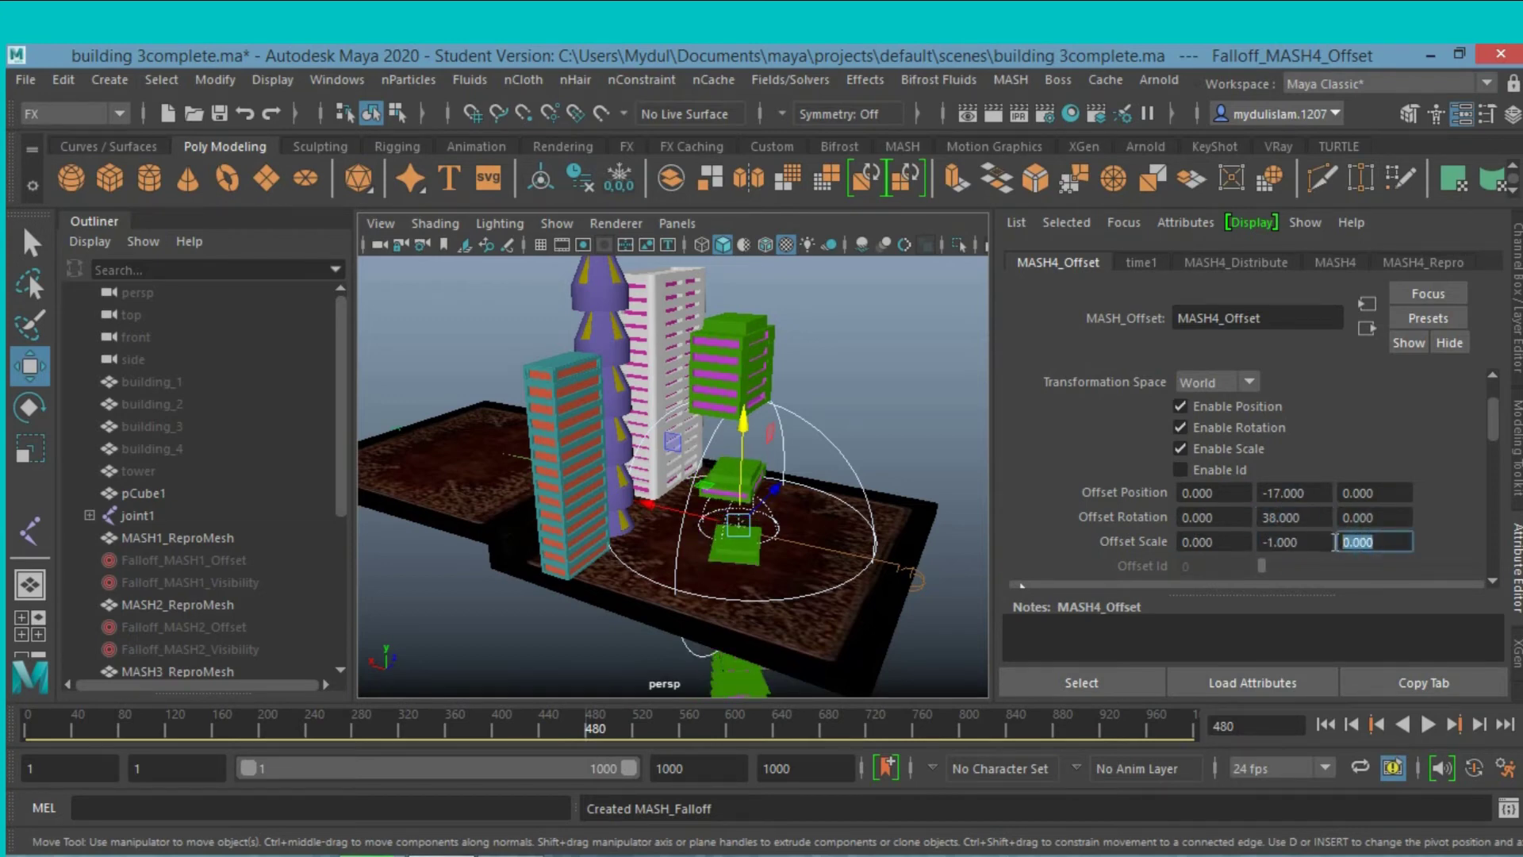
type("-1")
key("Return")
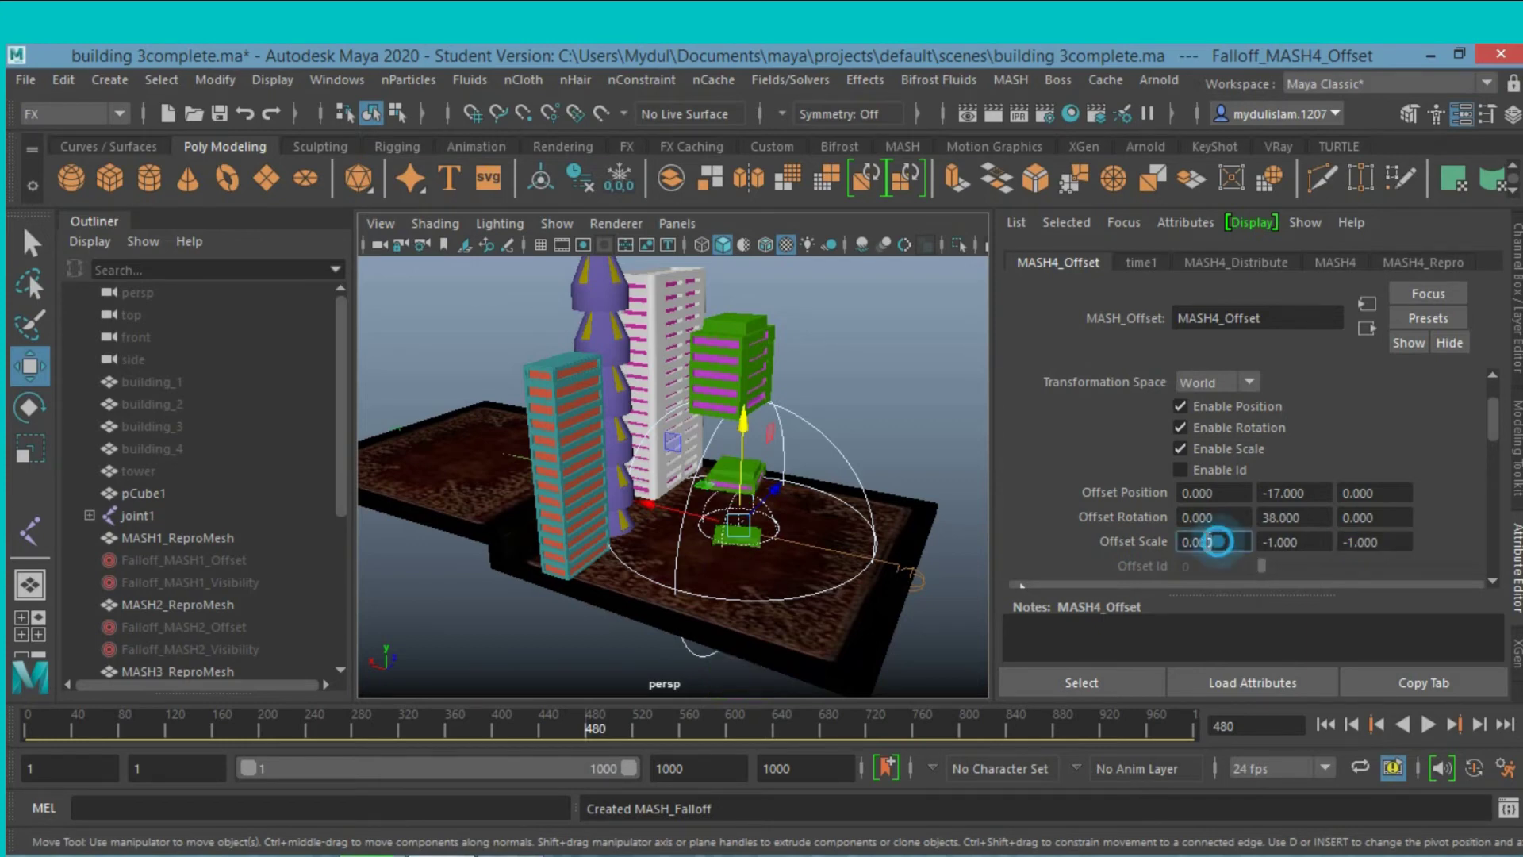
left_click_drag(1245, 541, 1181, 542)
type("-1")
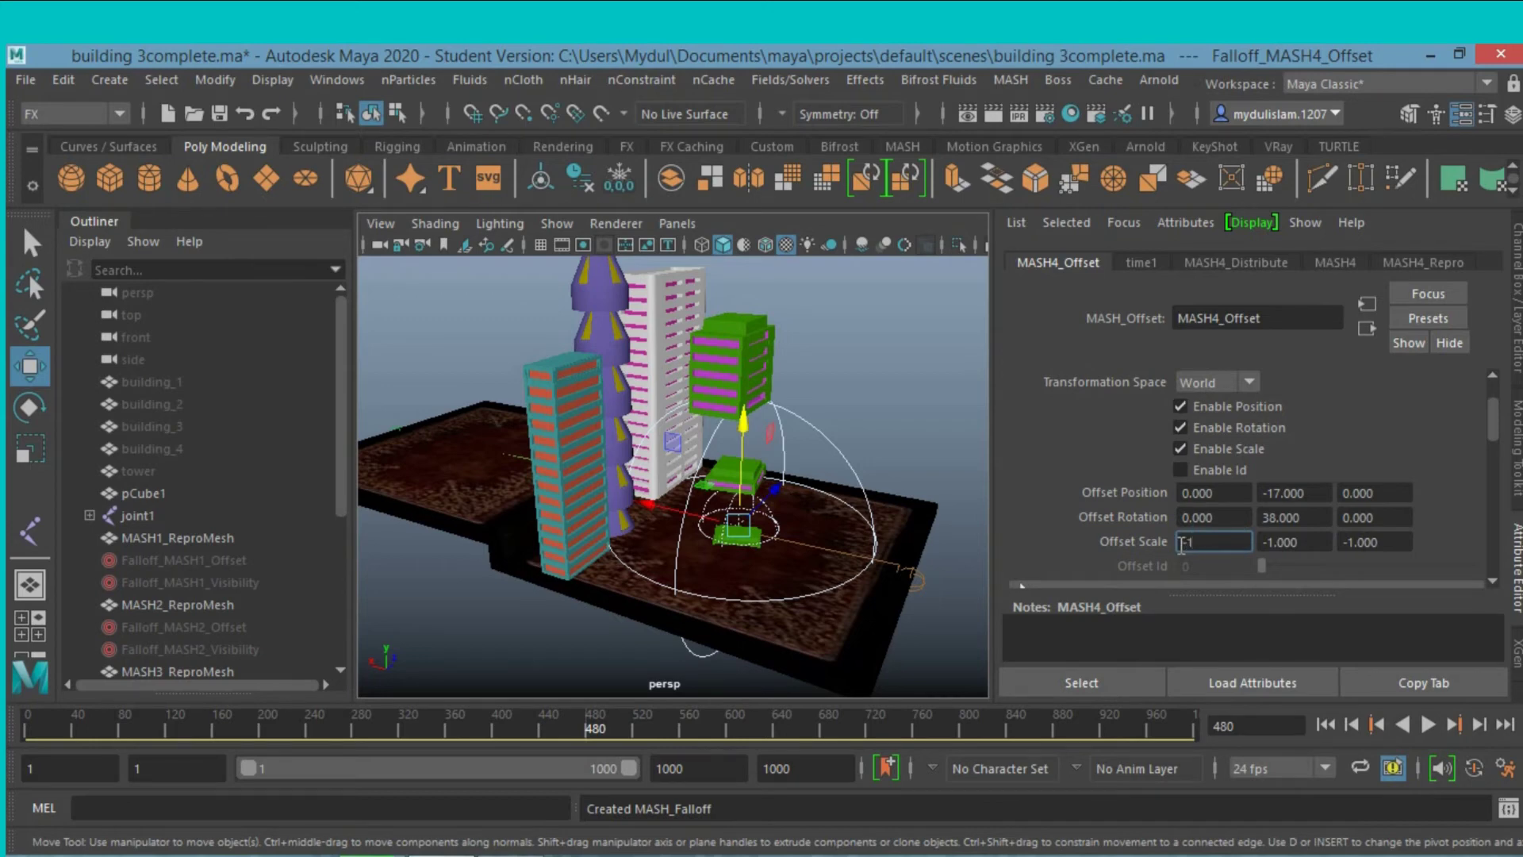
key("Return")
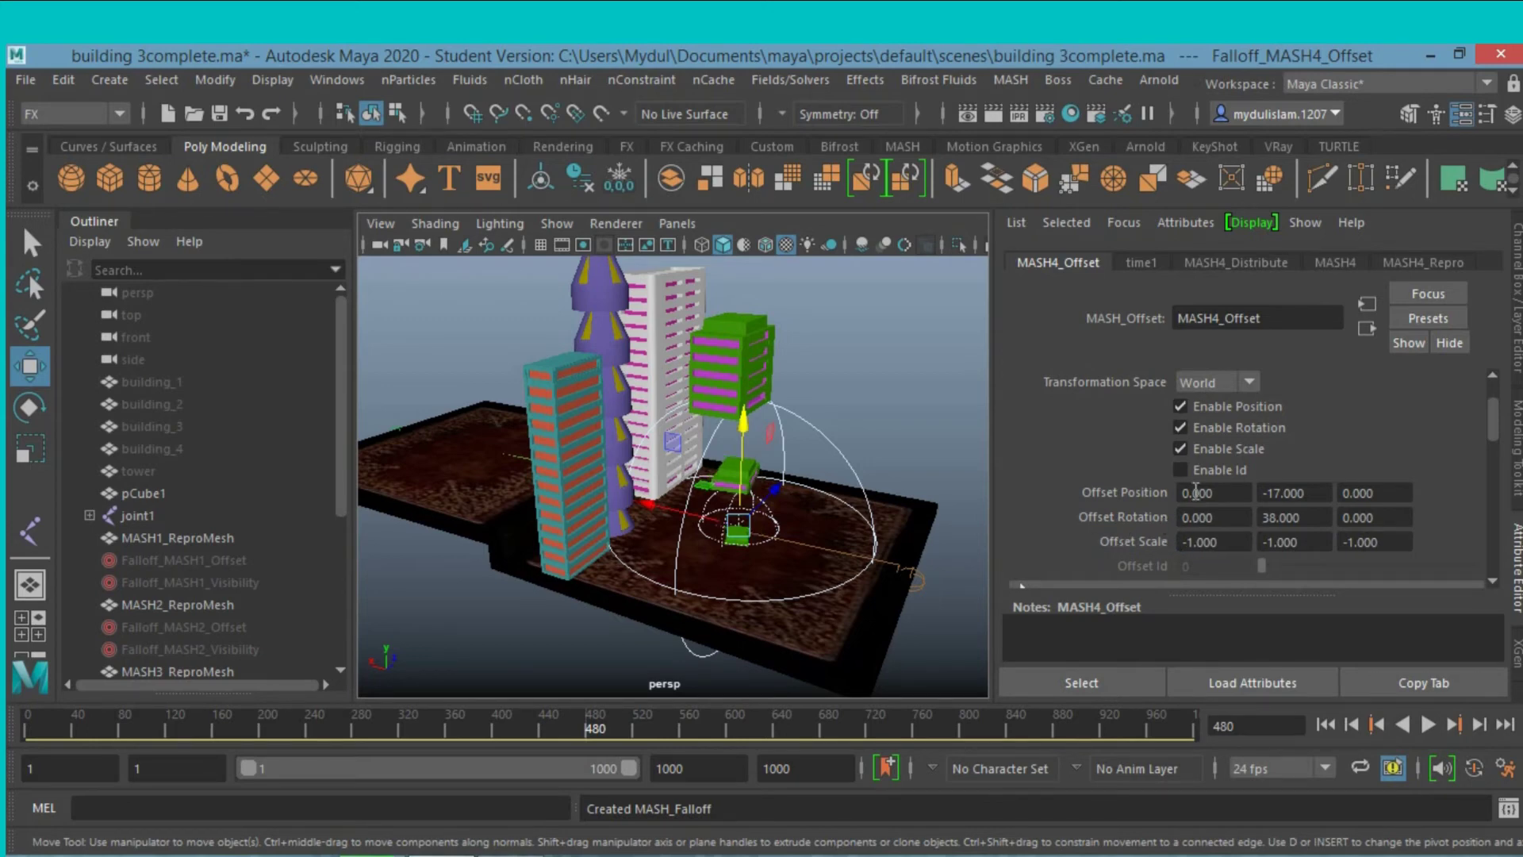
scroll(1202, 501, "up", 2)
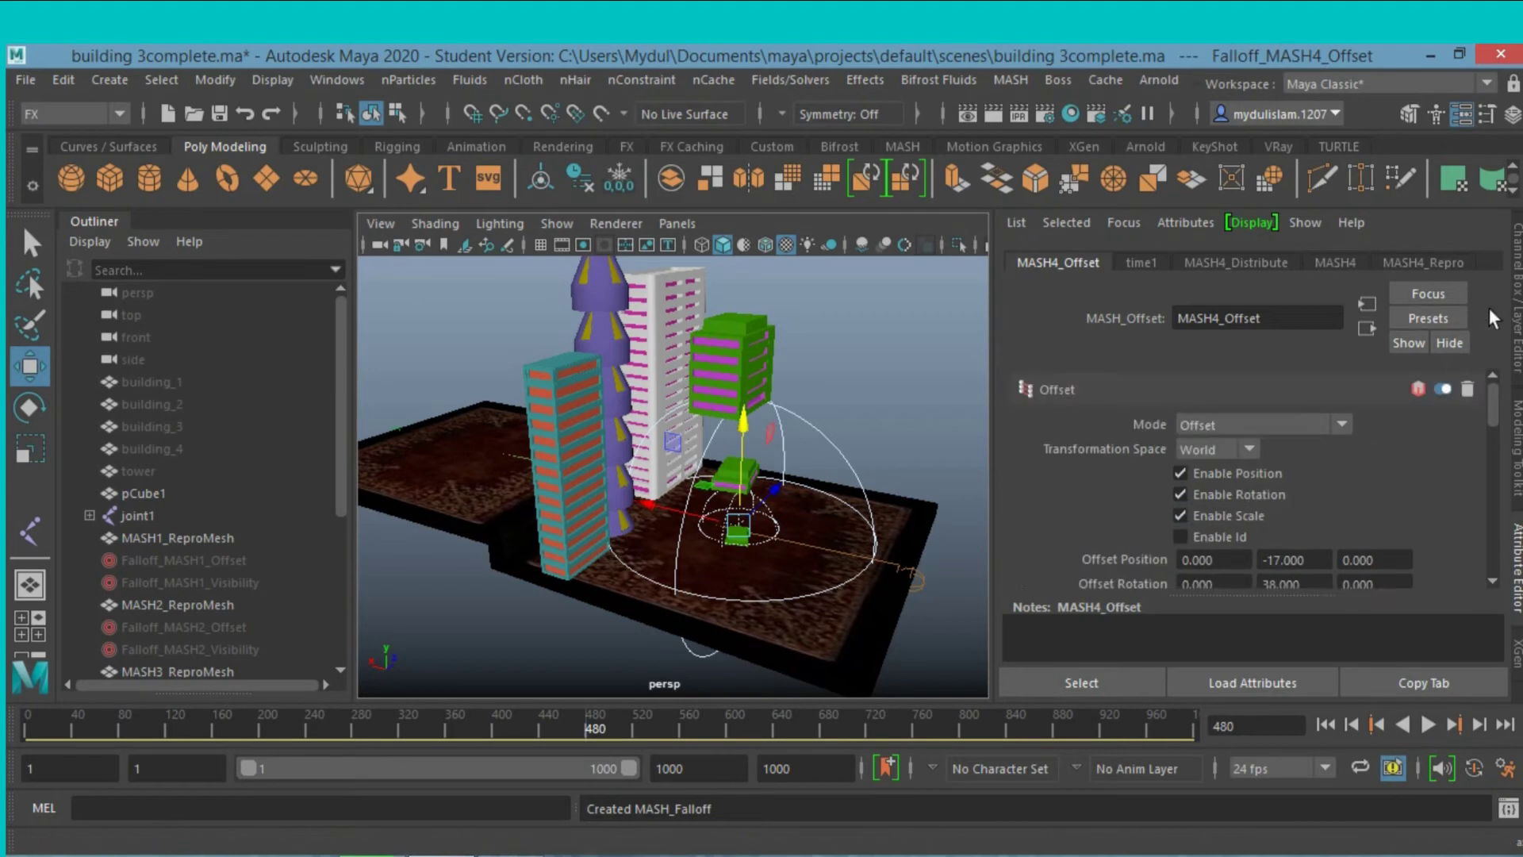
Slide the Offset falloff's scale channels in the Channel Box and play back to test the growth.
left_click(1515, 310)
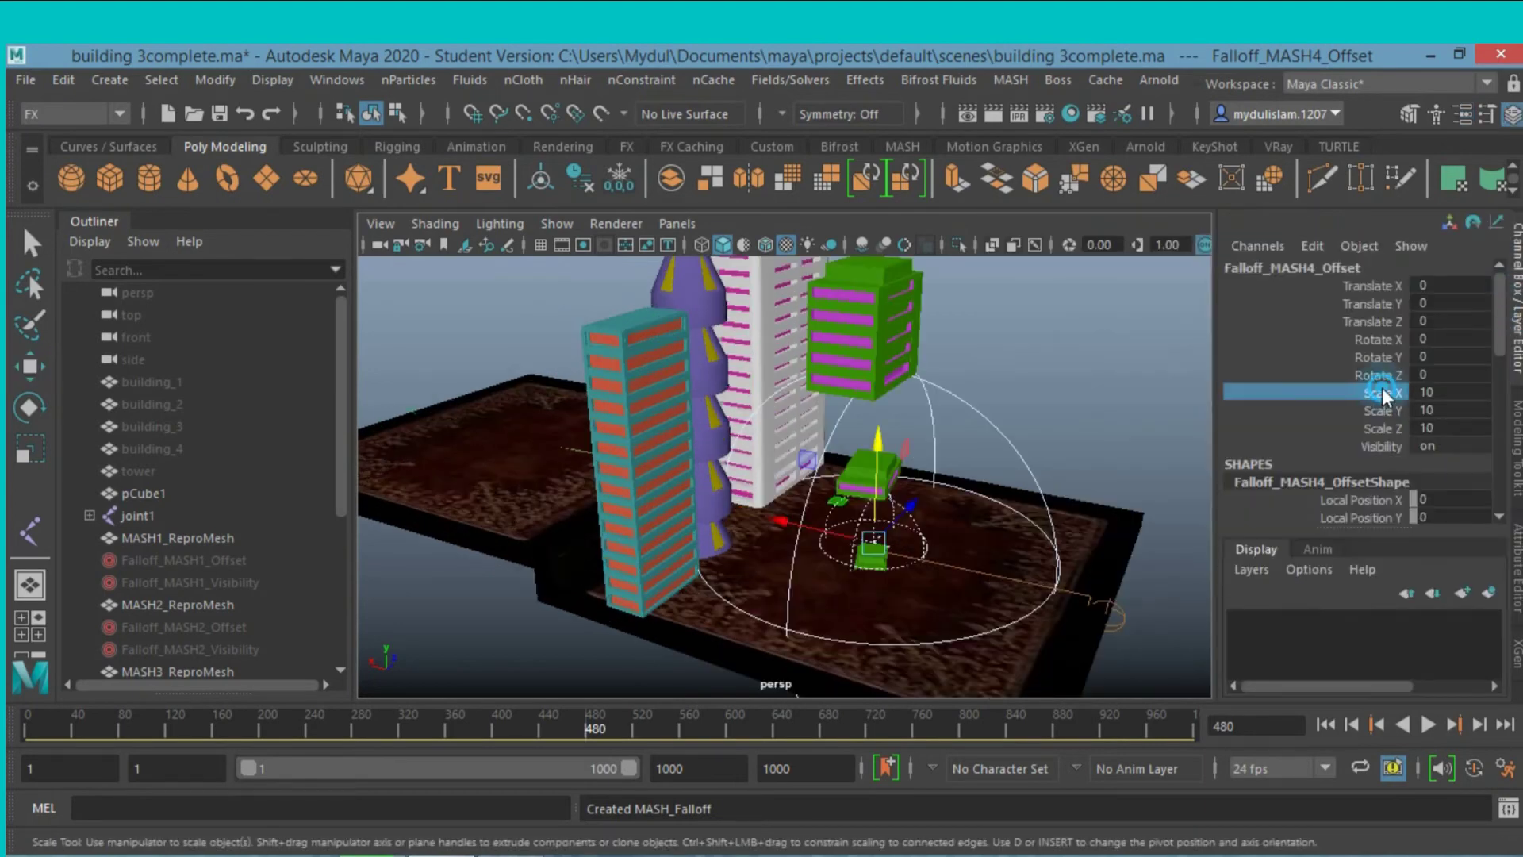
left_click_drag(1381, 392, 1388, 428)
mouse_move(1141, 406)
middle_mouse_down()
mouse_move(1112, 405)
mouse_move(1291, 418)
middle_mouse_up()
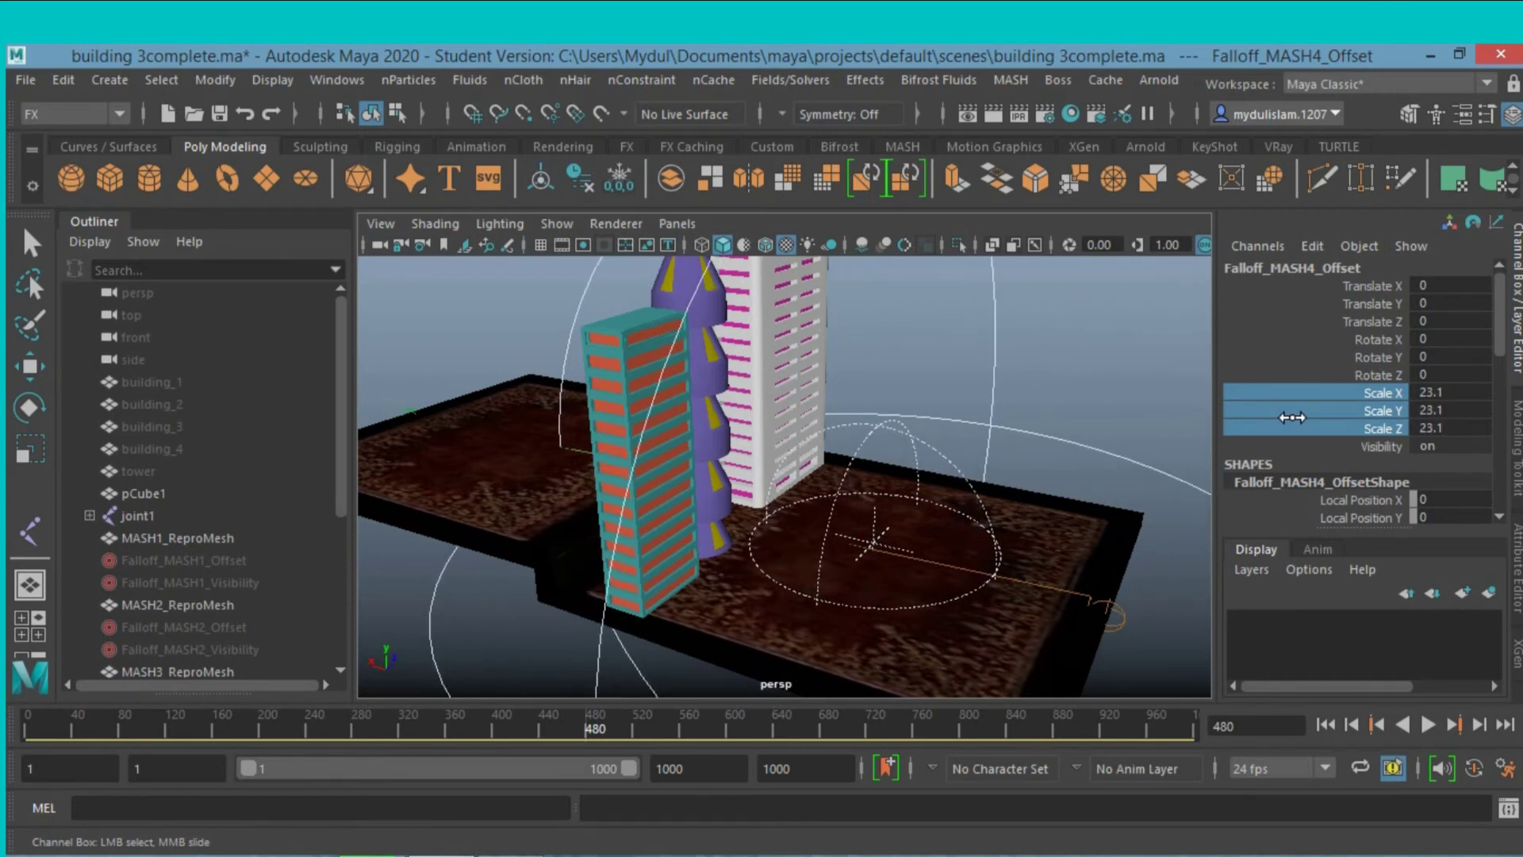
mouse_move(1291, 417)
middle_mouse_down()
mouse_move(1156, 435)
mouse_move(1043, 478)
middle_mouse_up()
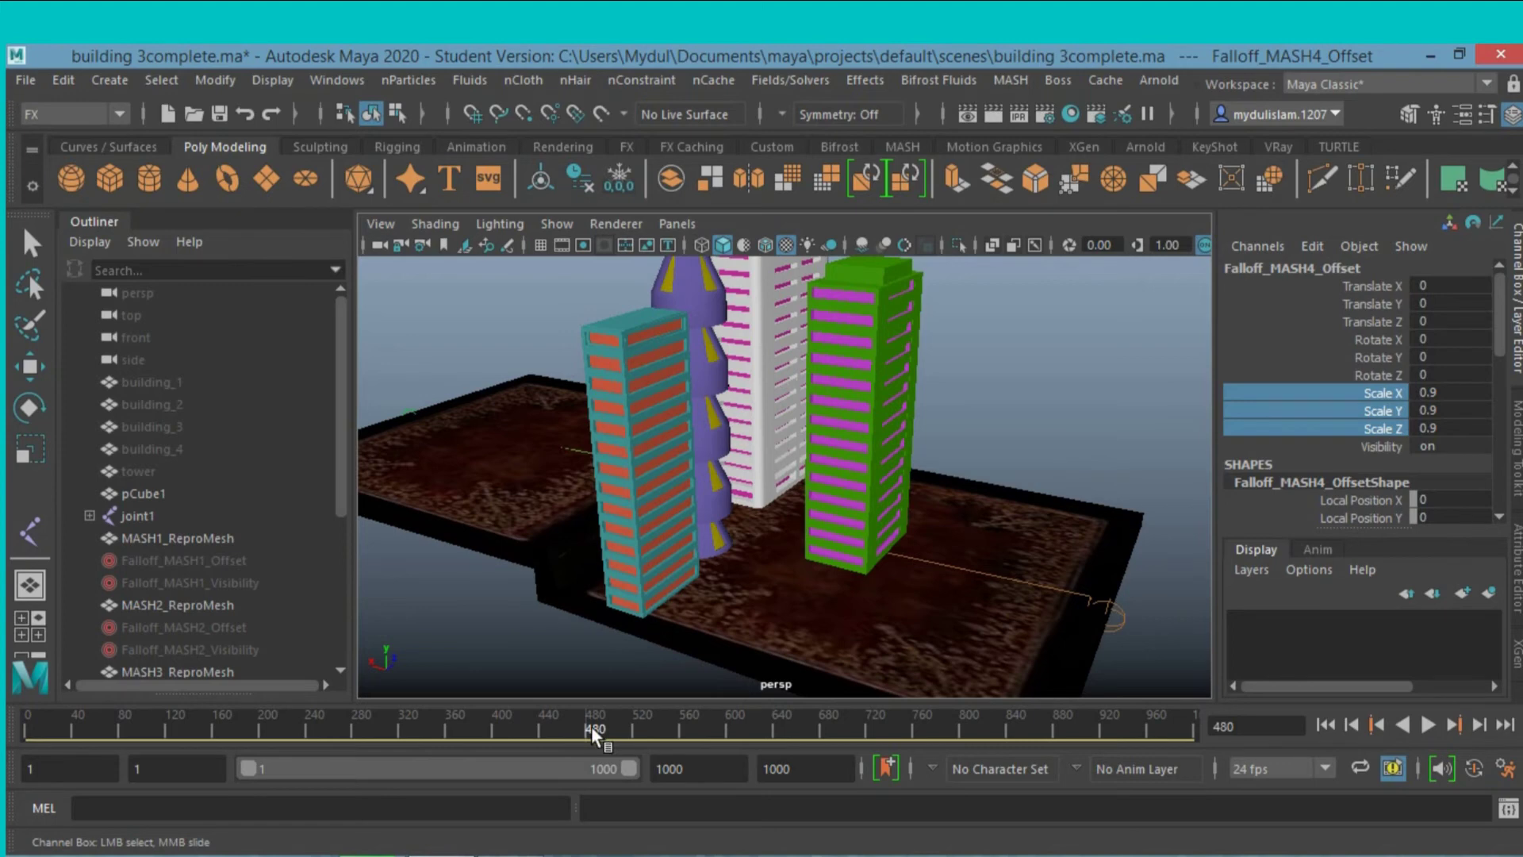
key("alt+v")
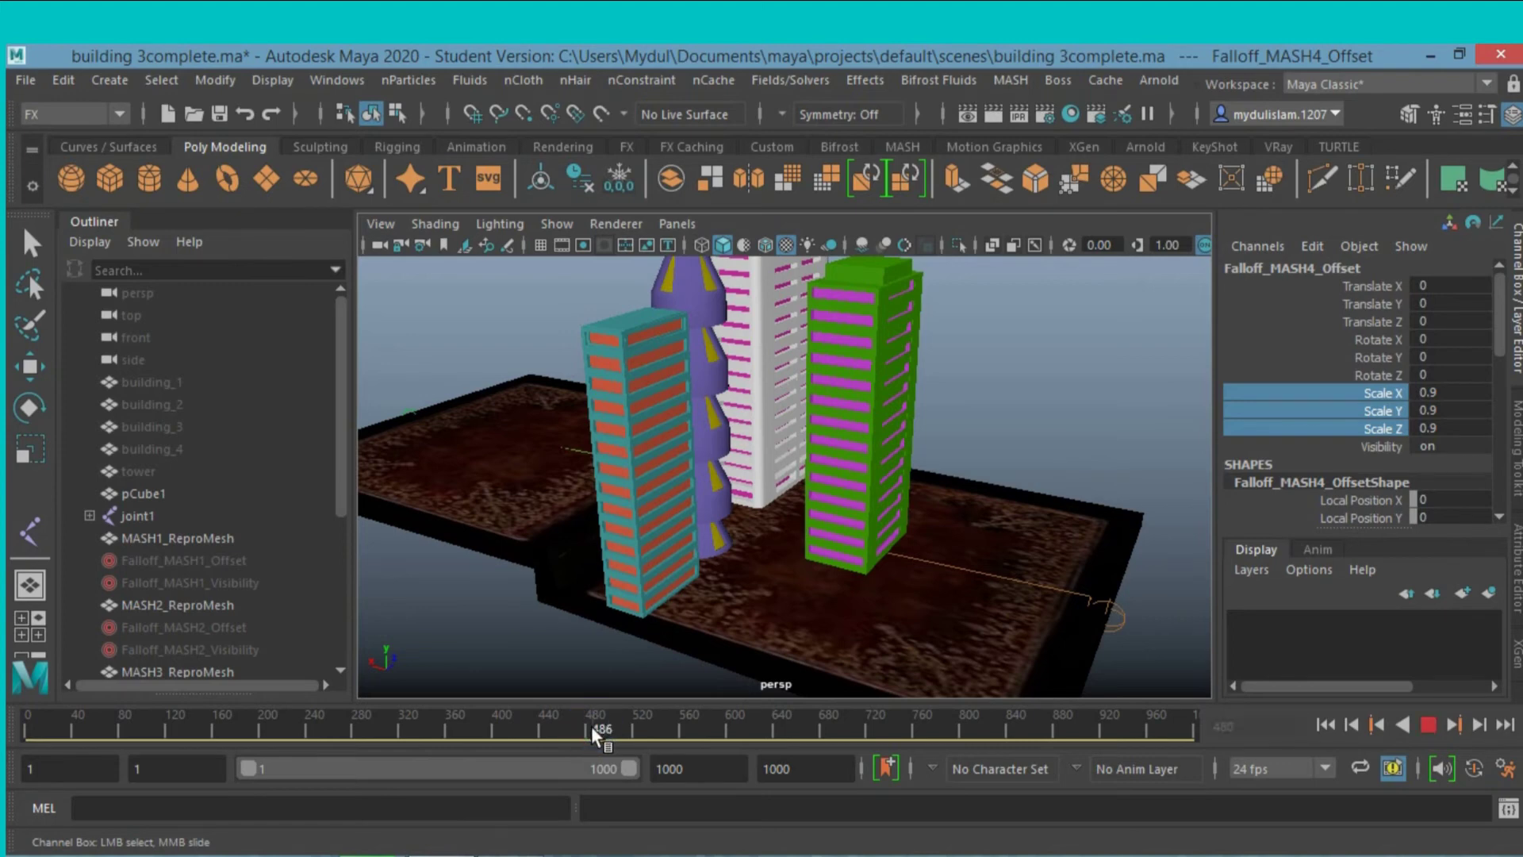
key("alt+v")
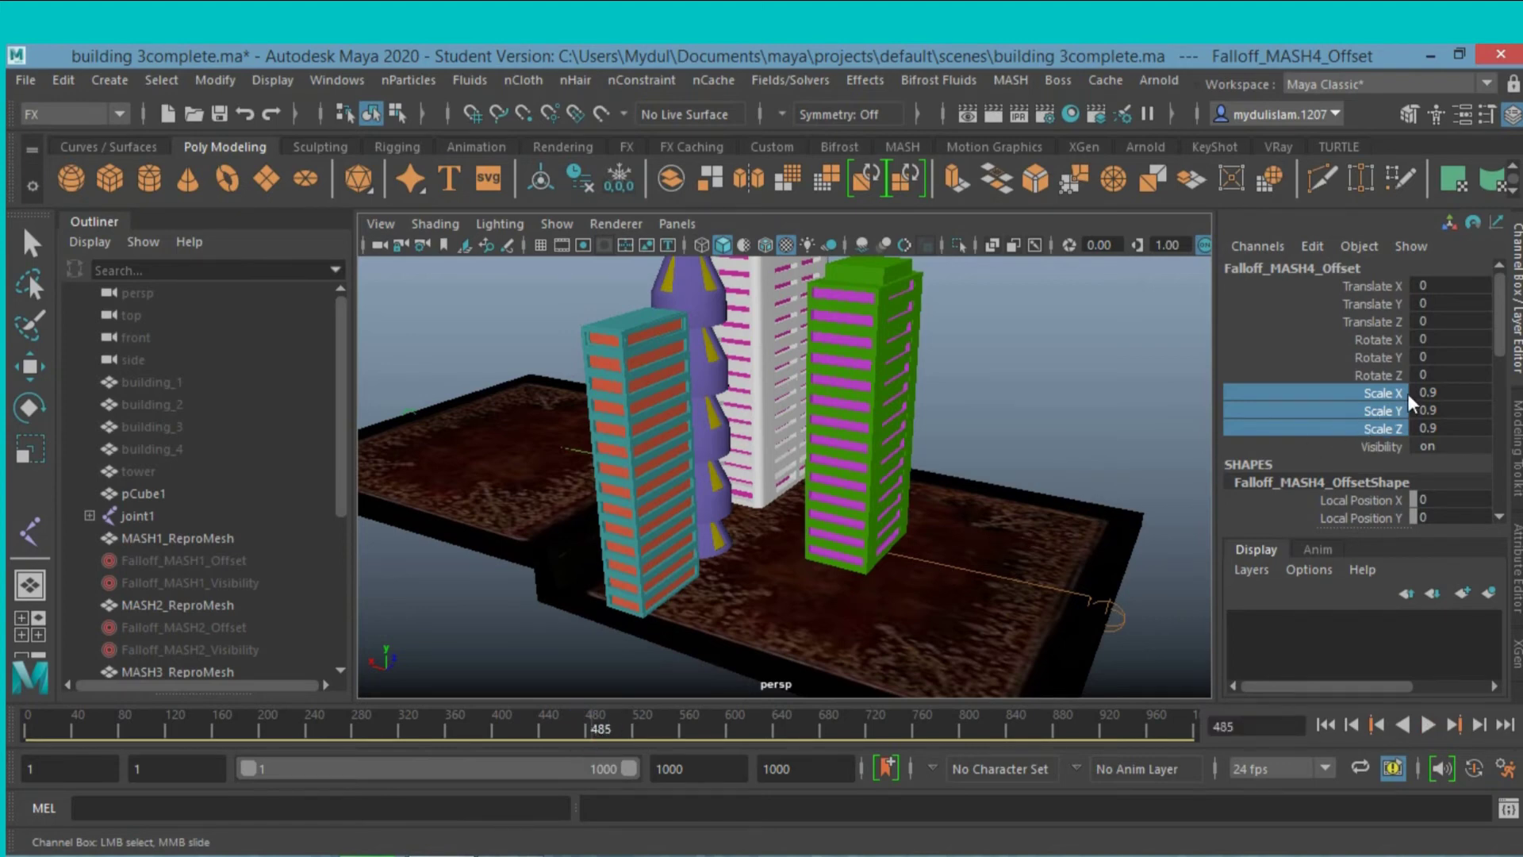
Set the falloff's Scale X, Y and Z to 0.
left_click_drag(1425, 391, 1428, 428)
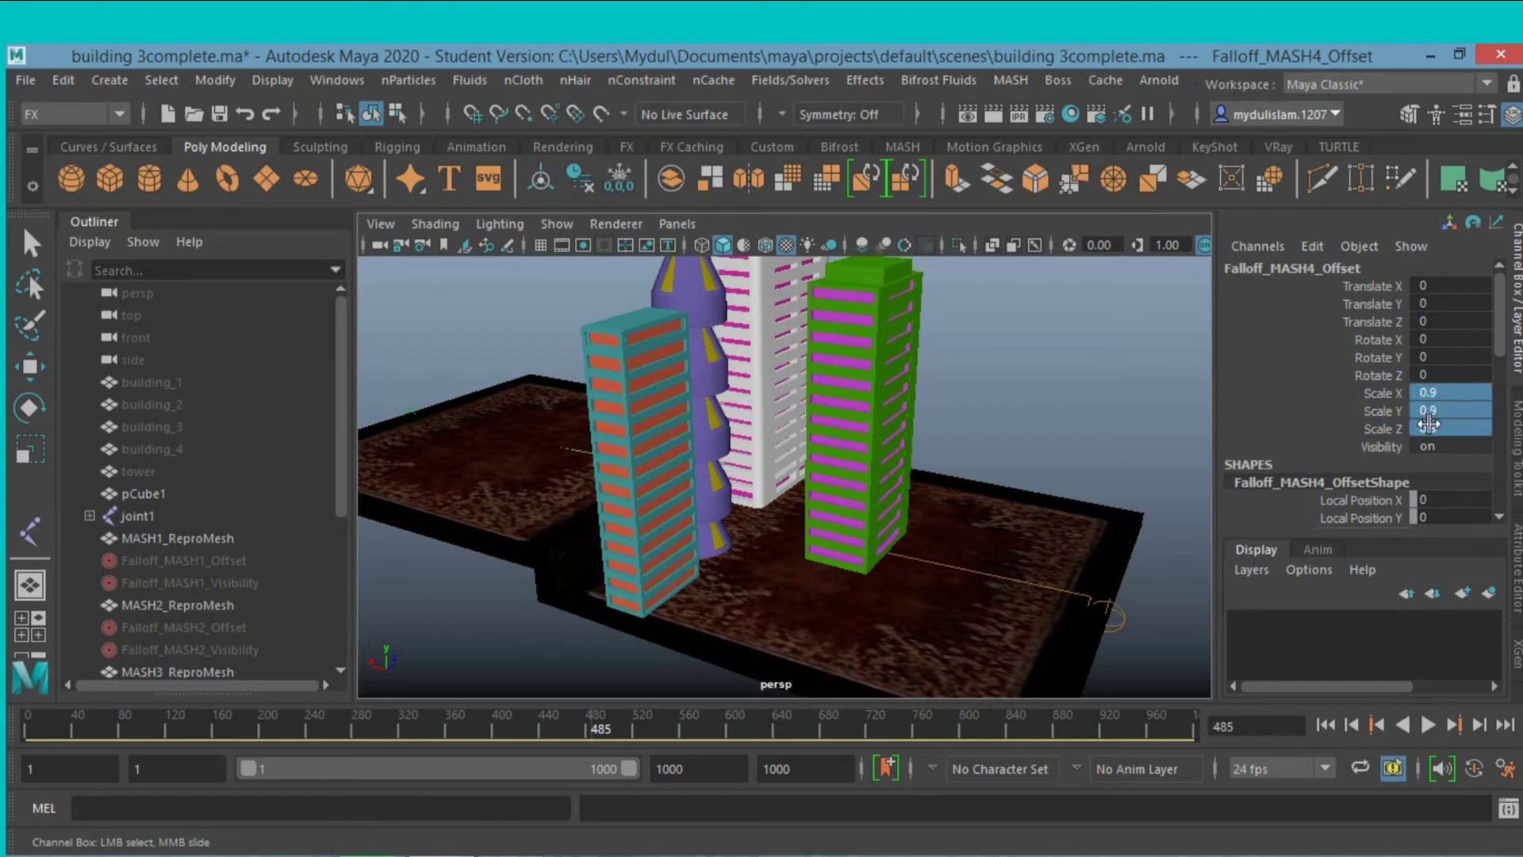
type("0")
key("Return")
Key the Offset falloff's current scale and move the time slider to a later frame.
right_click(1368, 417)
left_click(1298, 90)
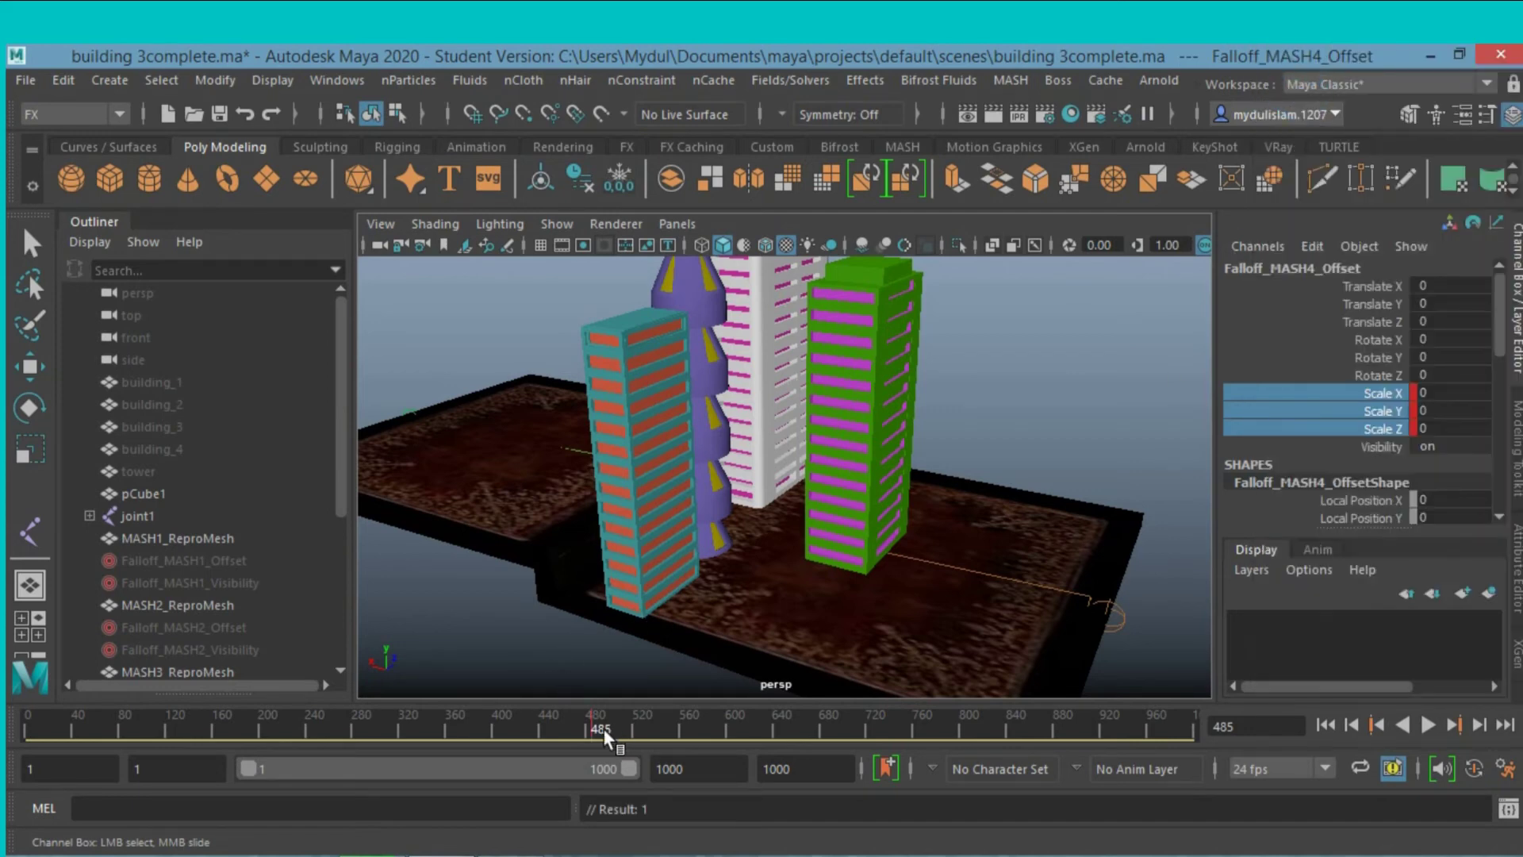
left_click_drag(594, 729, 639, 725)
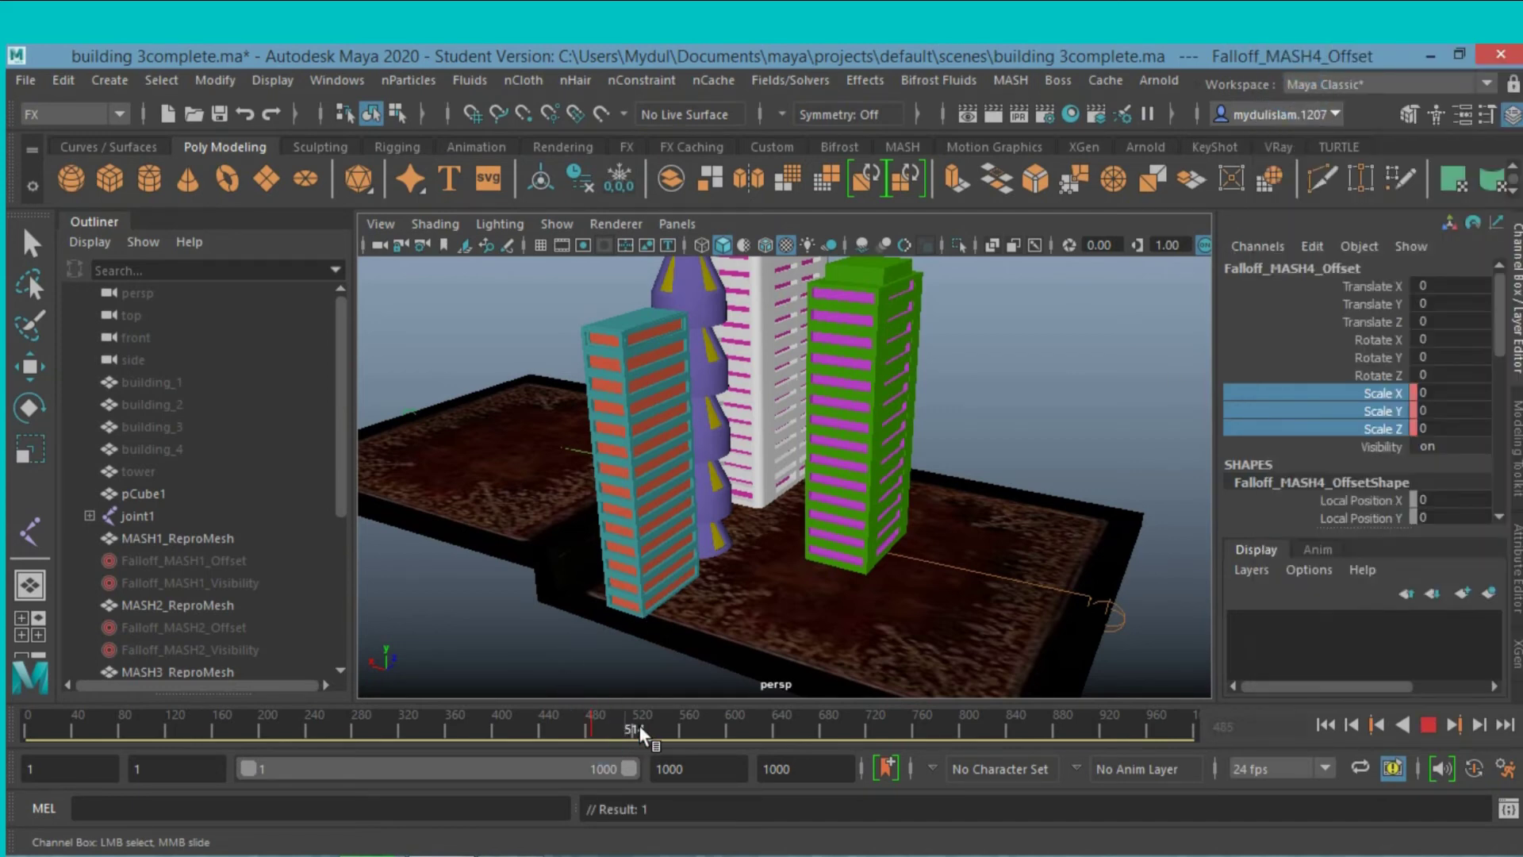
left_click(725, 733)
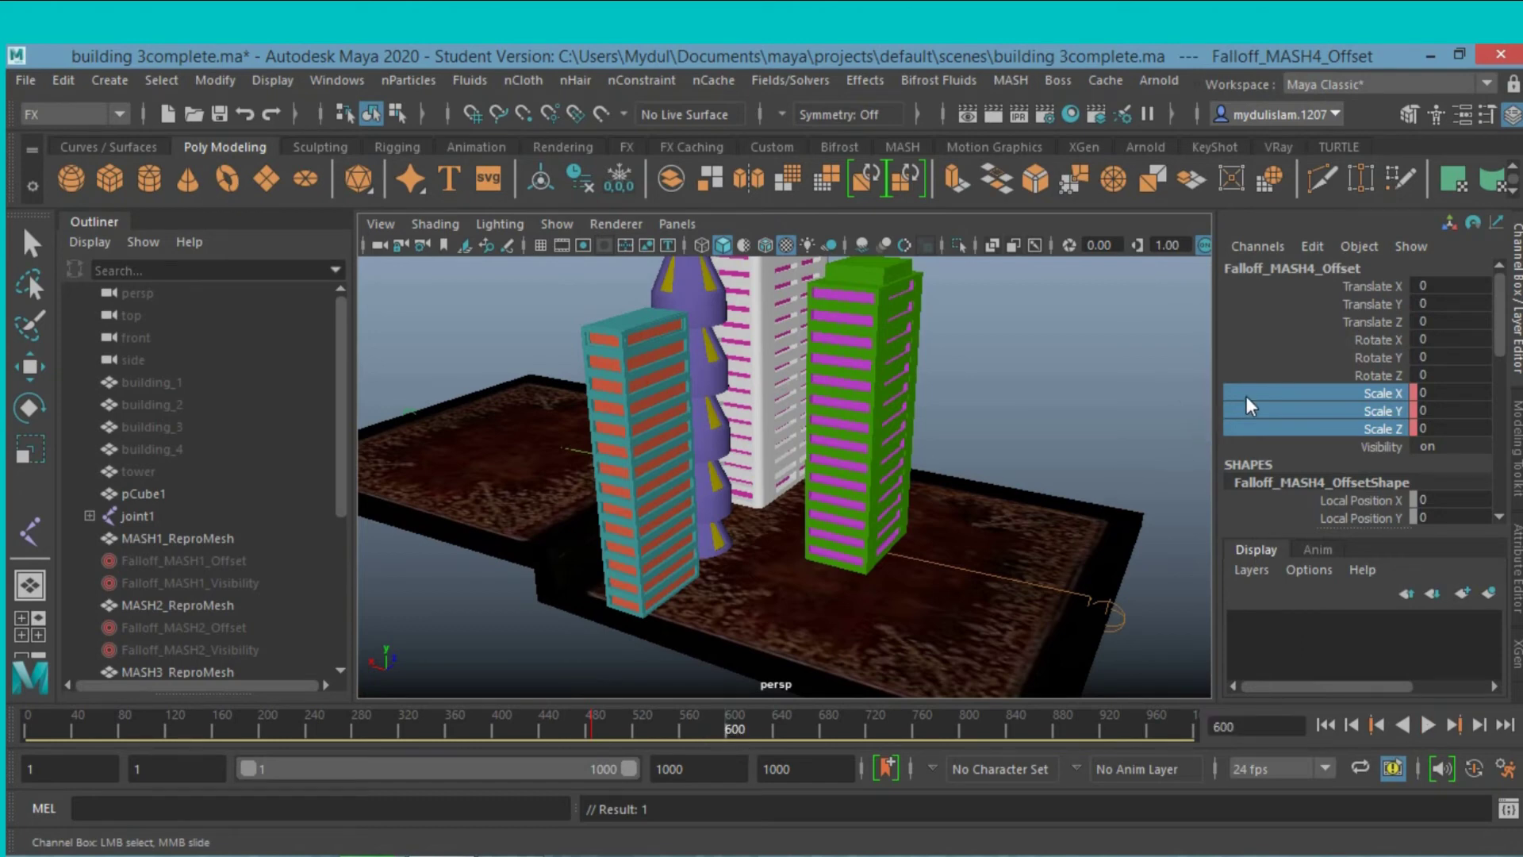
Enlarge the Offset falloff, set its Scale XYZ to 24, and key it.
middle_click_drag(1140, 408, 1398, 440)
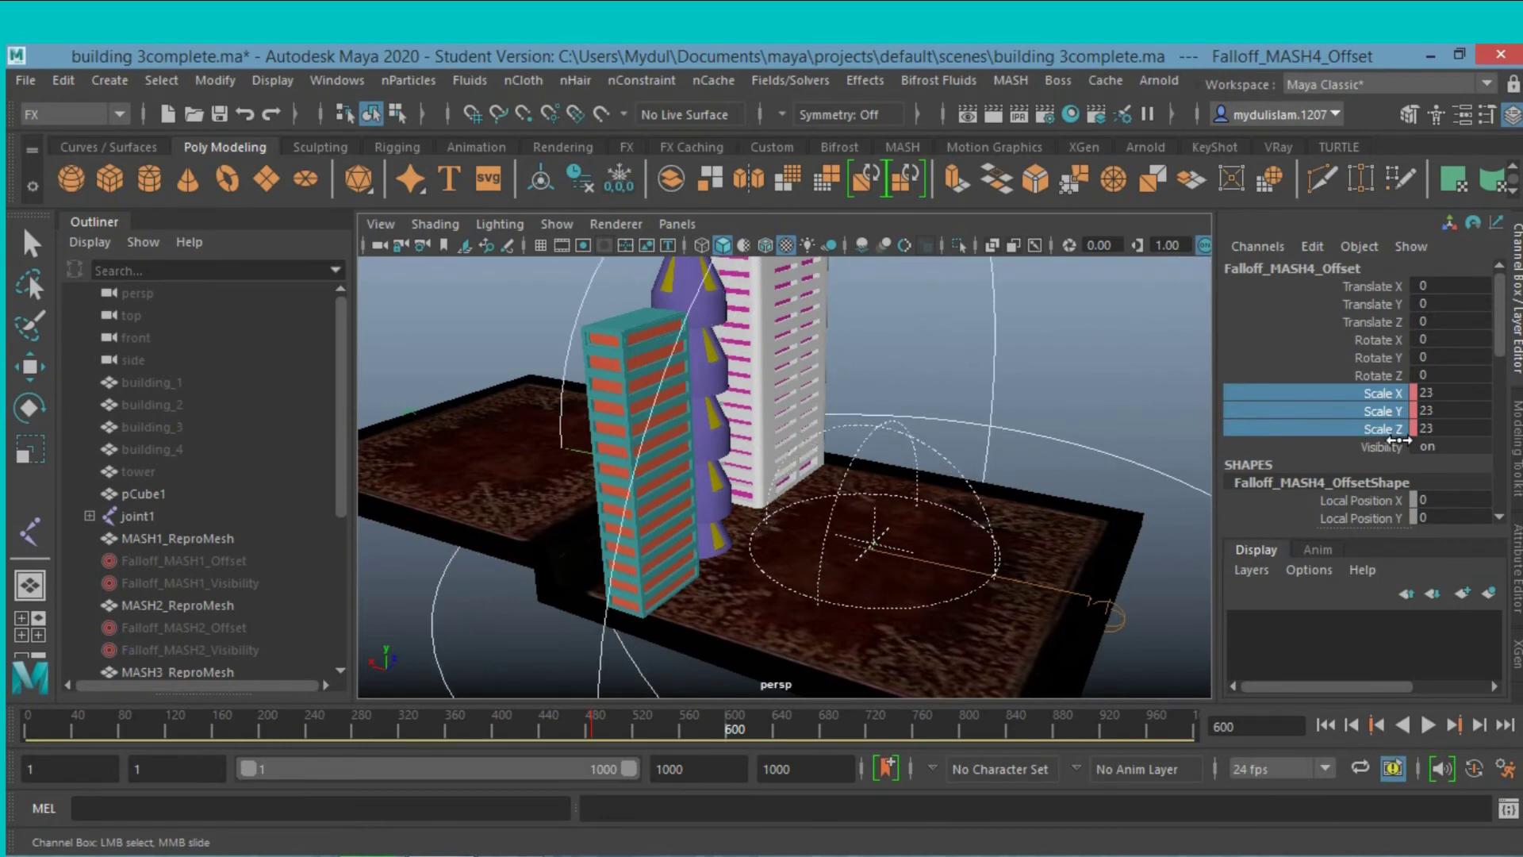
middle_click_drag(1399, 440, 1402, 441)
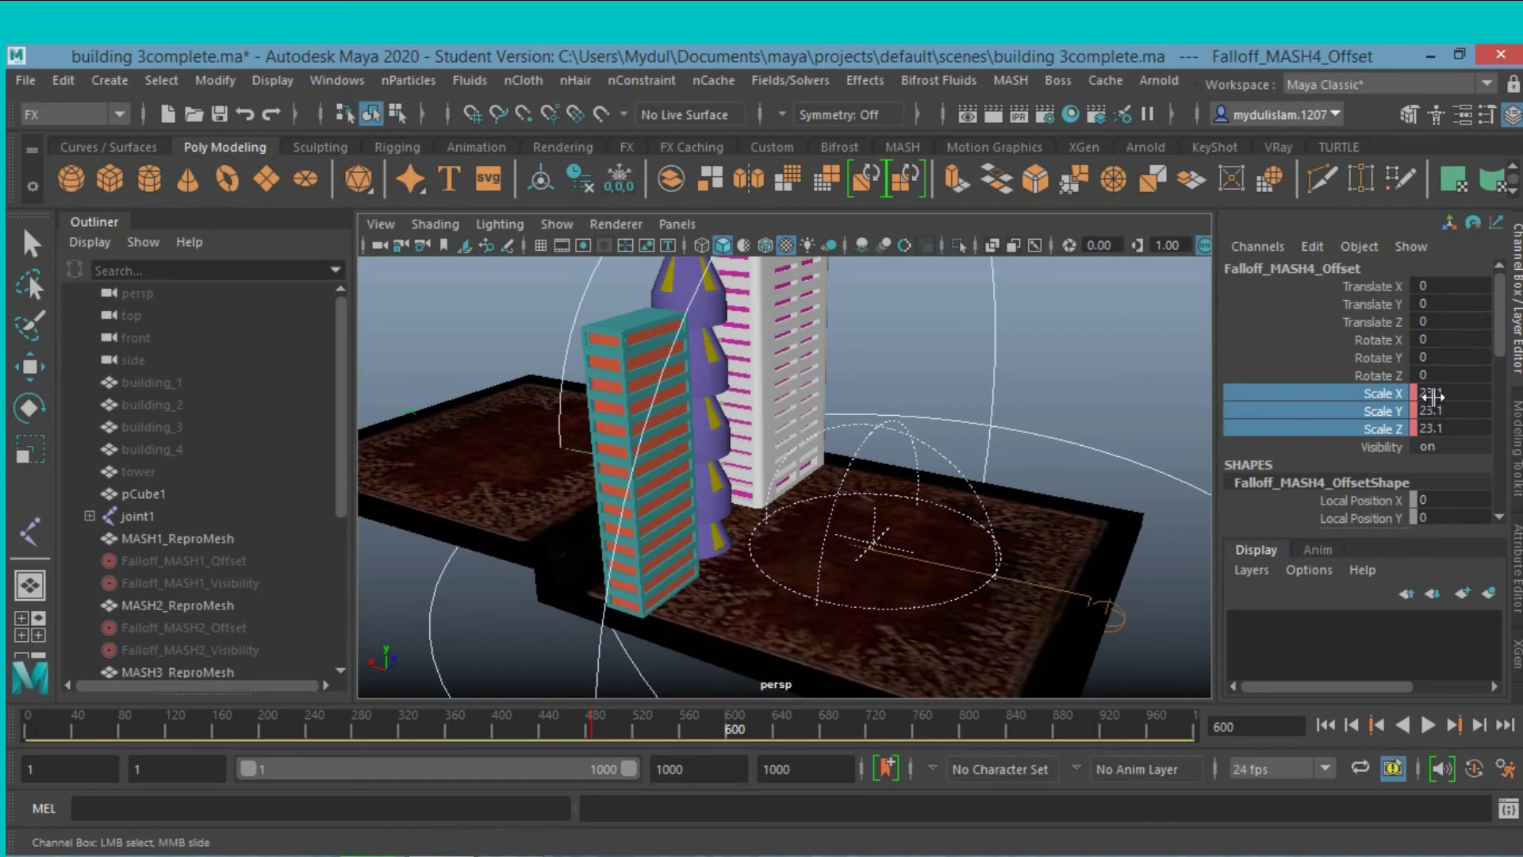
left_click_drag(1432, 395, 1432, 428)
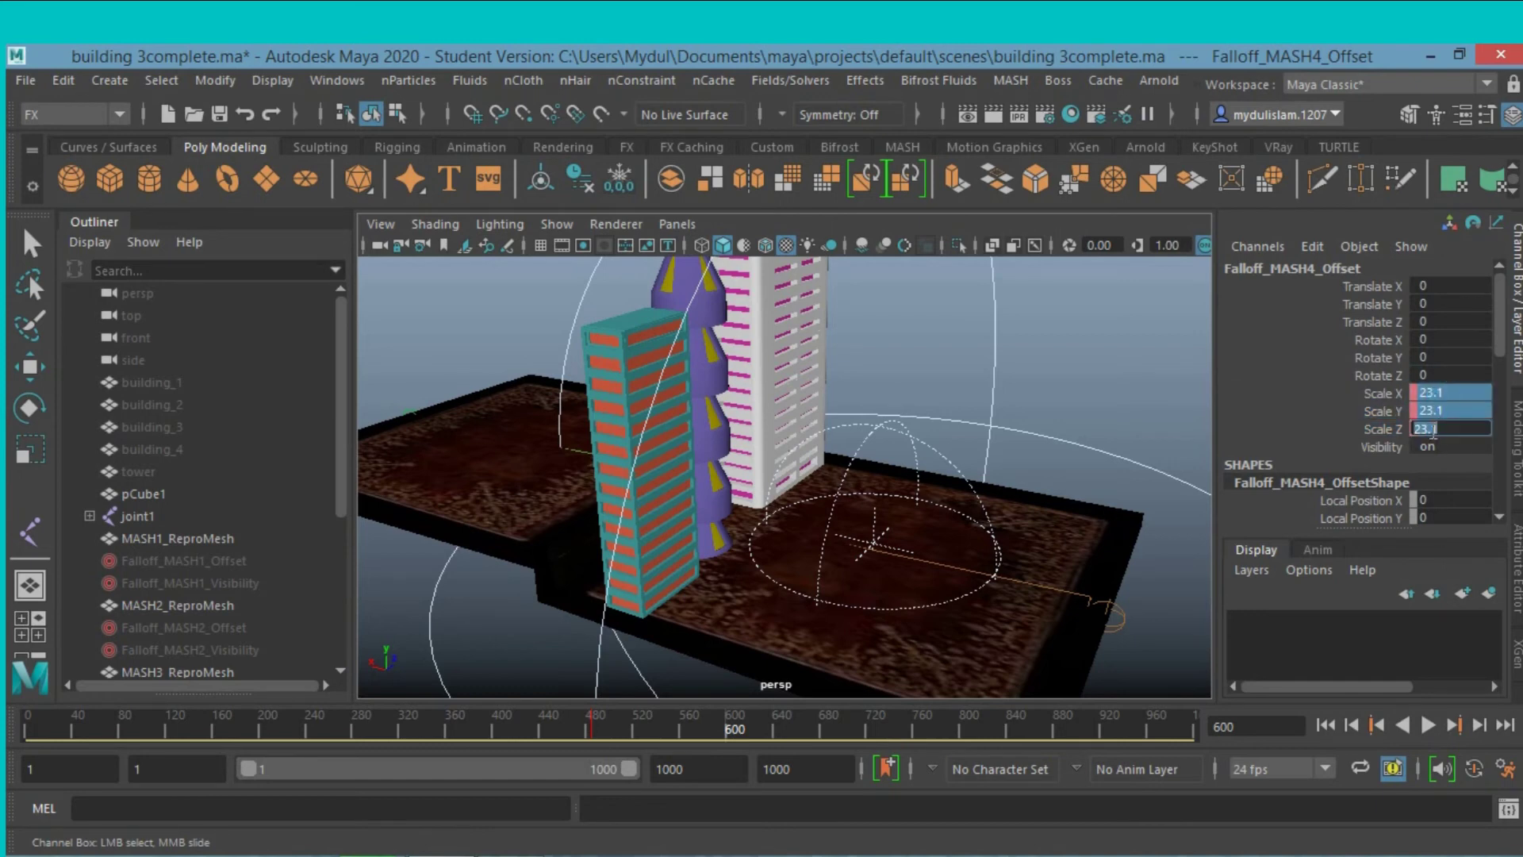
type("24")
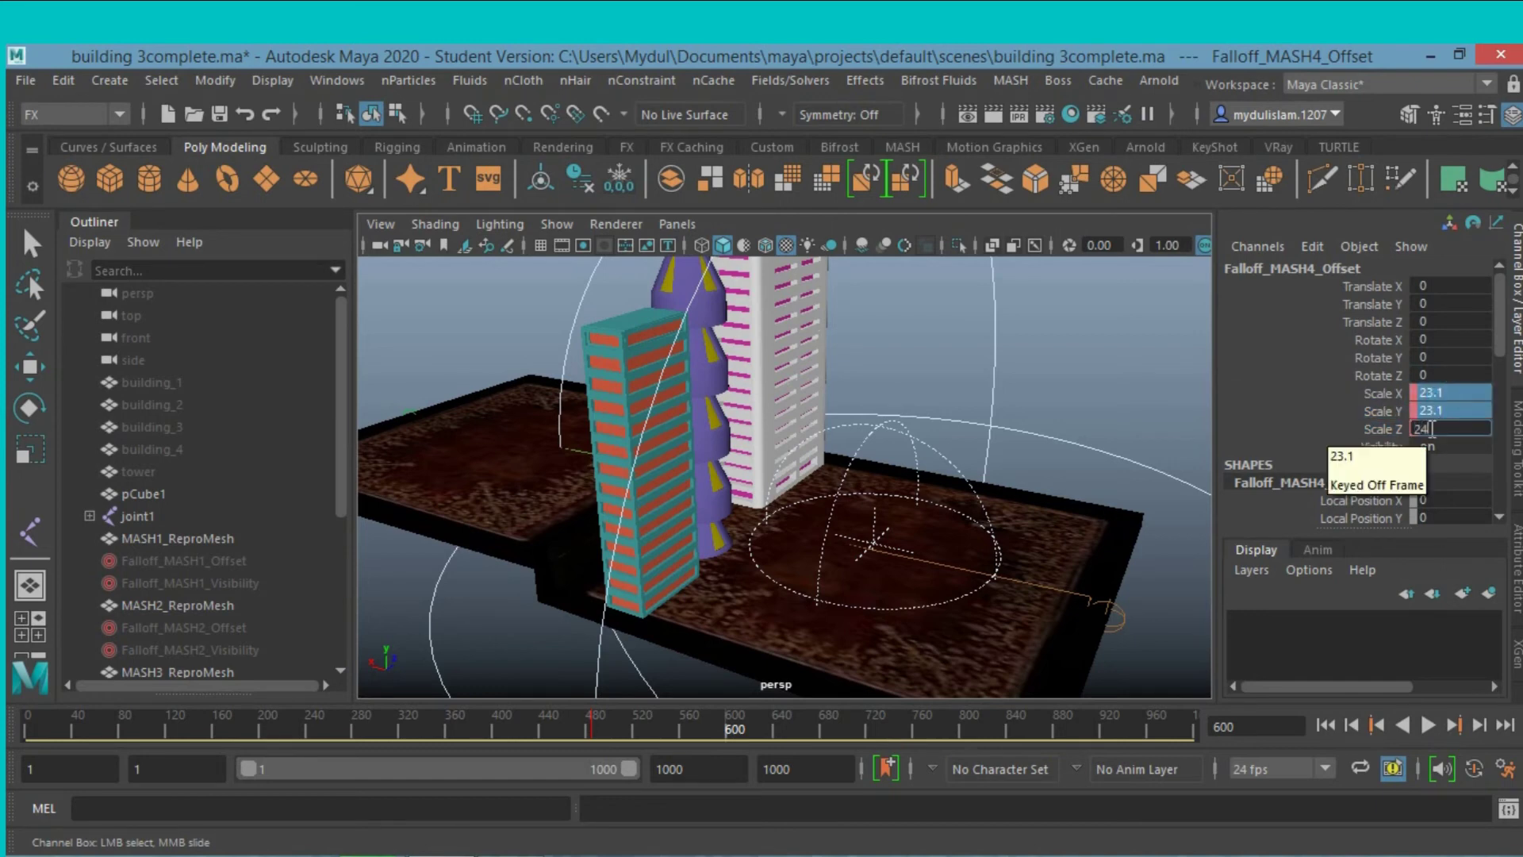
key("Return")
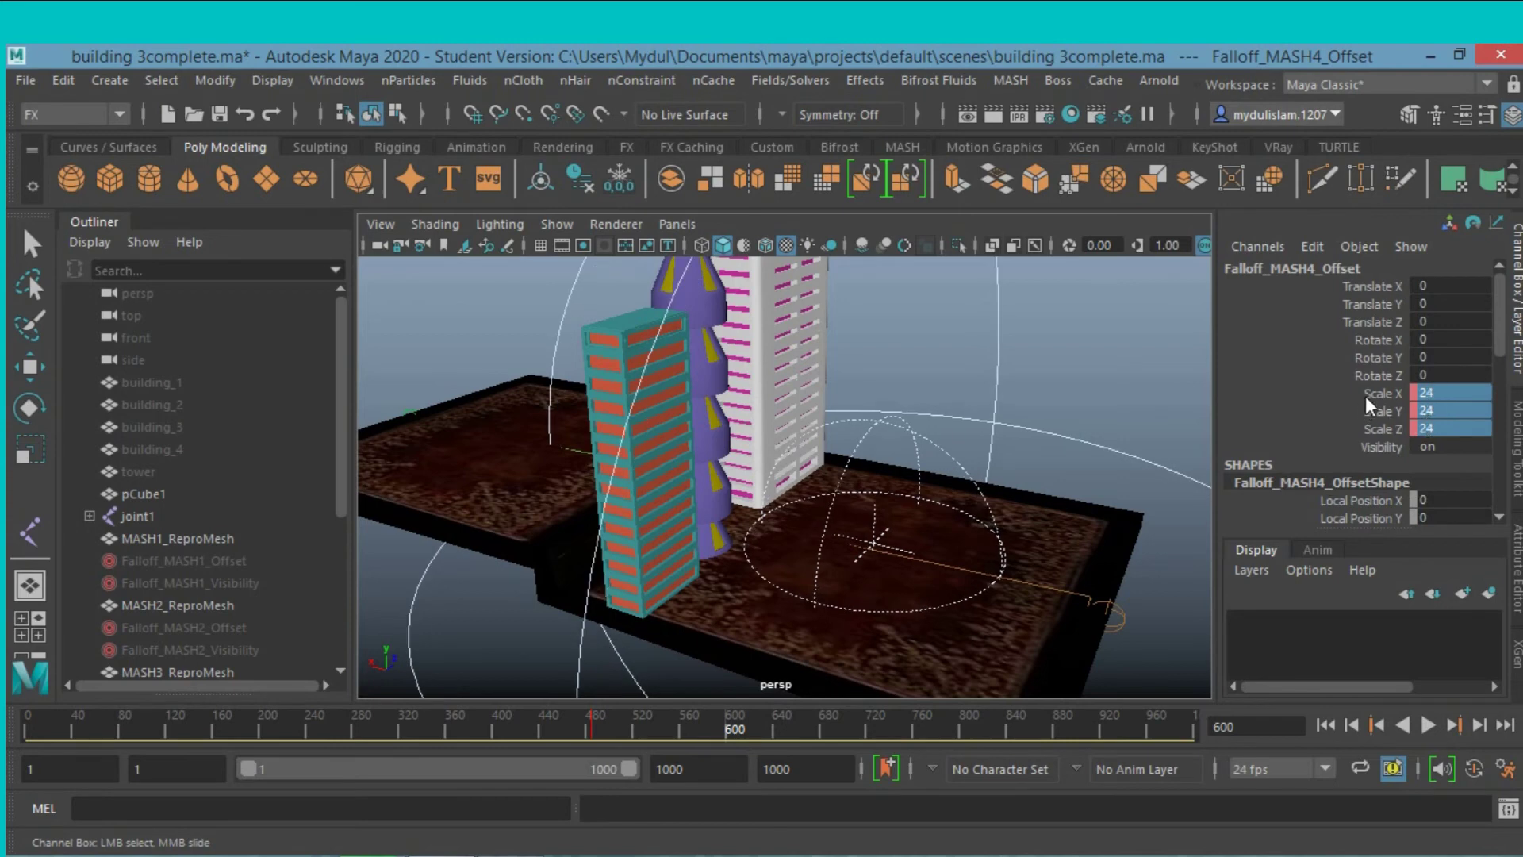
left_click_drag(1364, 394, 1366, 429)
right_click(1324, 417)
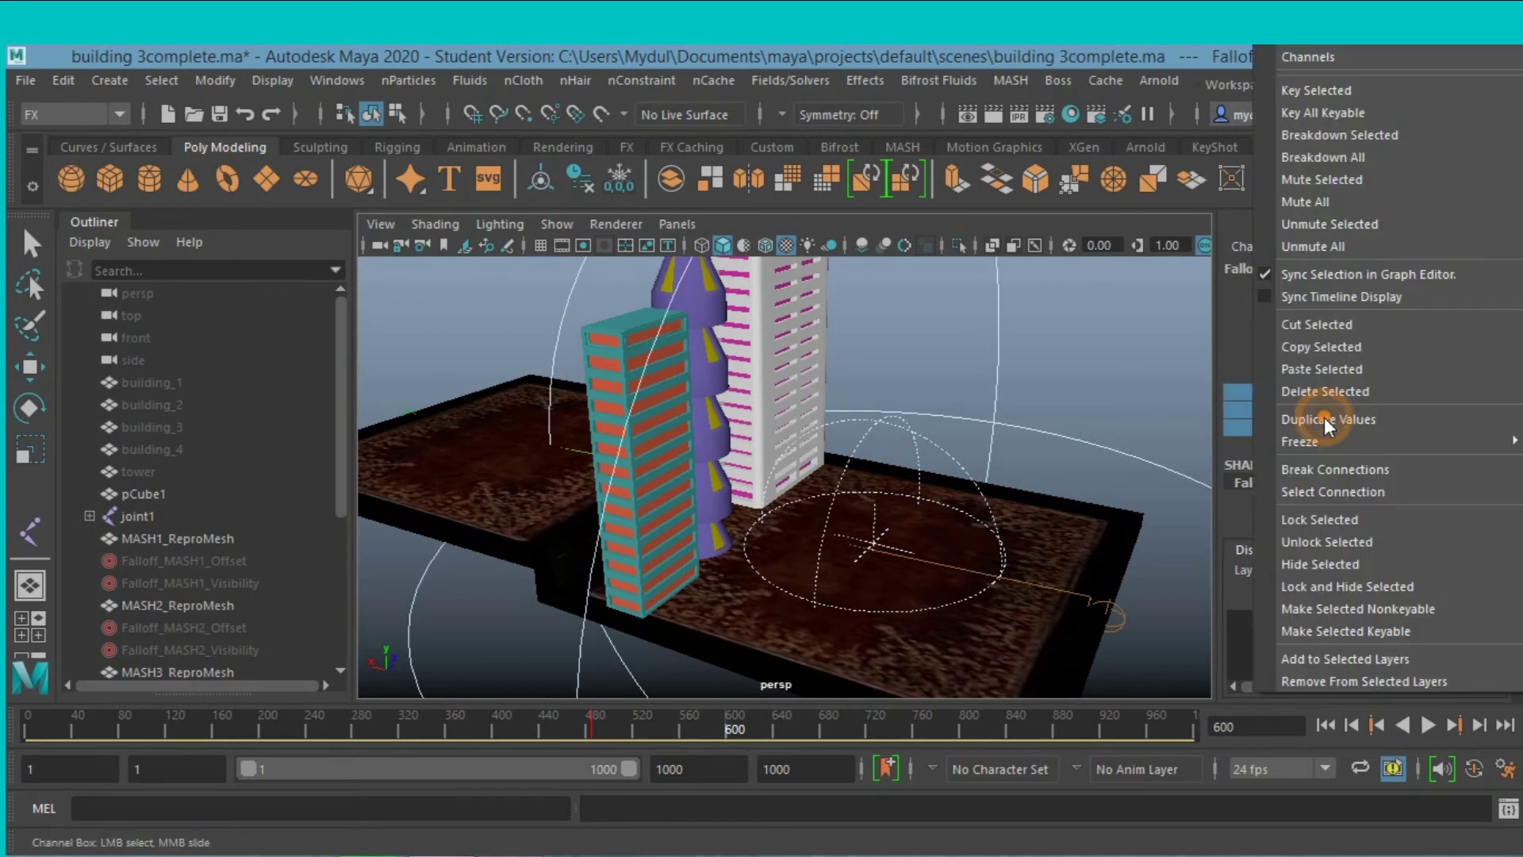
left_click(1311, 97)
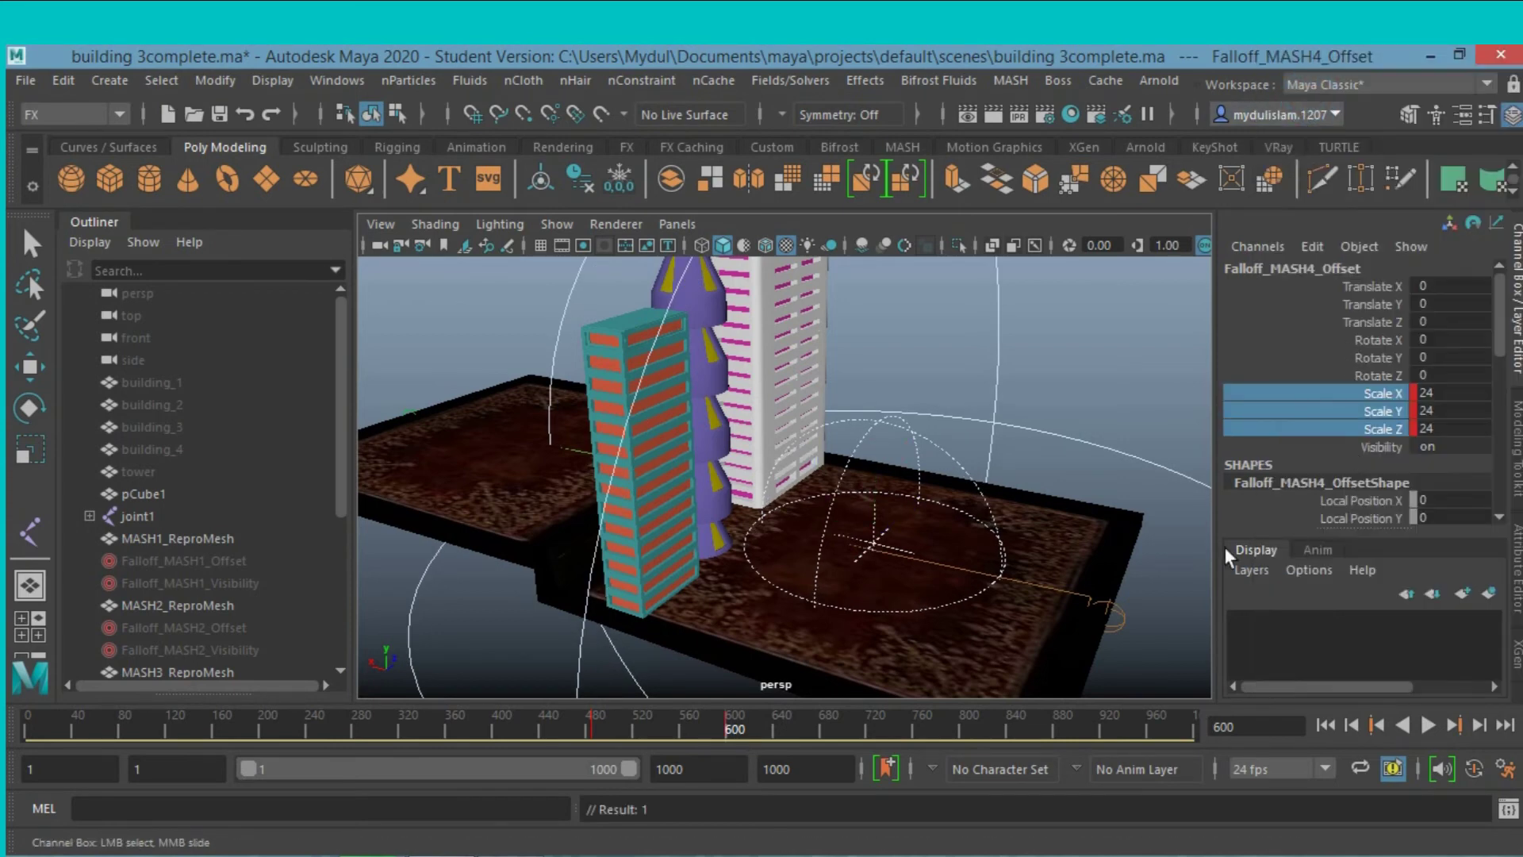
Invert the Offset falloff so the green building grows in, ending fully built at frame 600.
middle_click_drag(1194, 409, 967, 482)
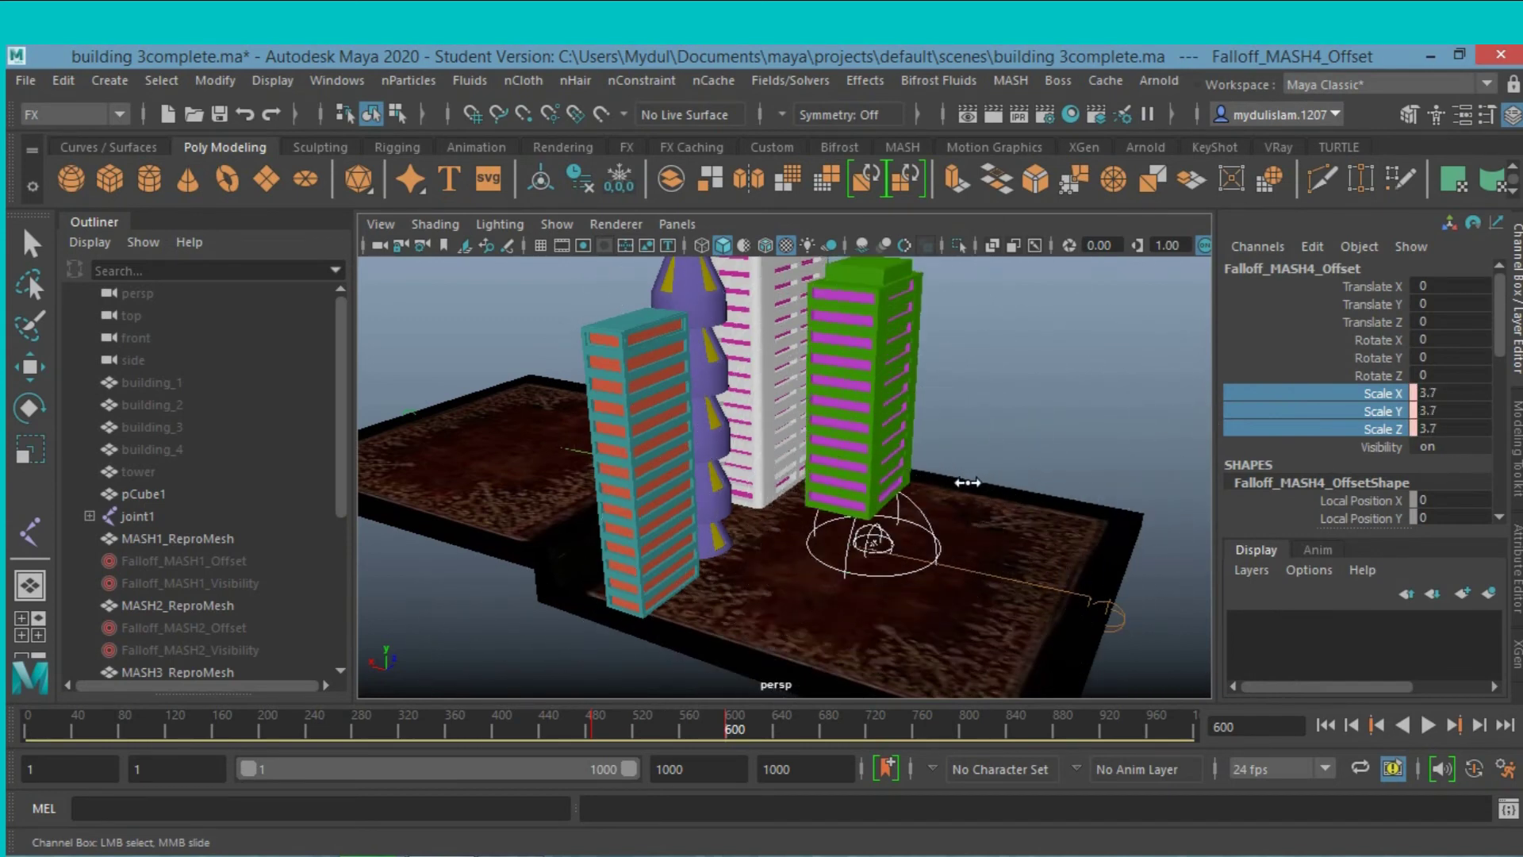
left_click(703, 733)
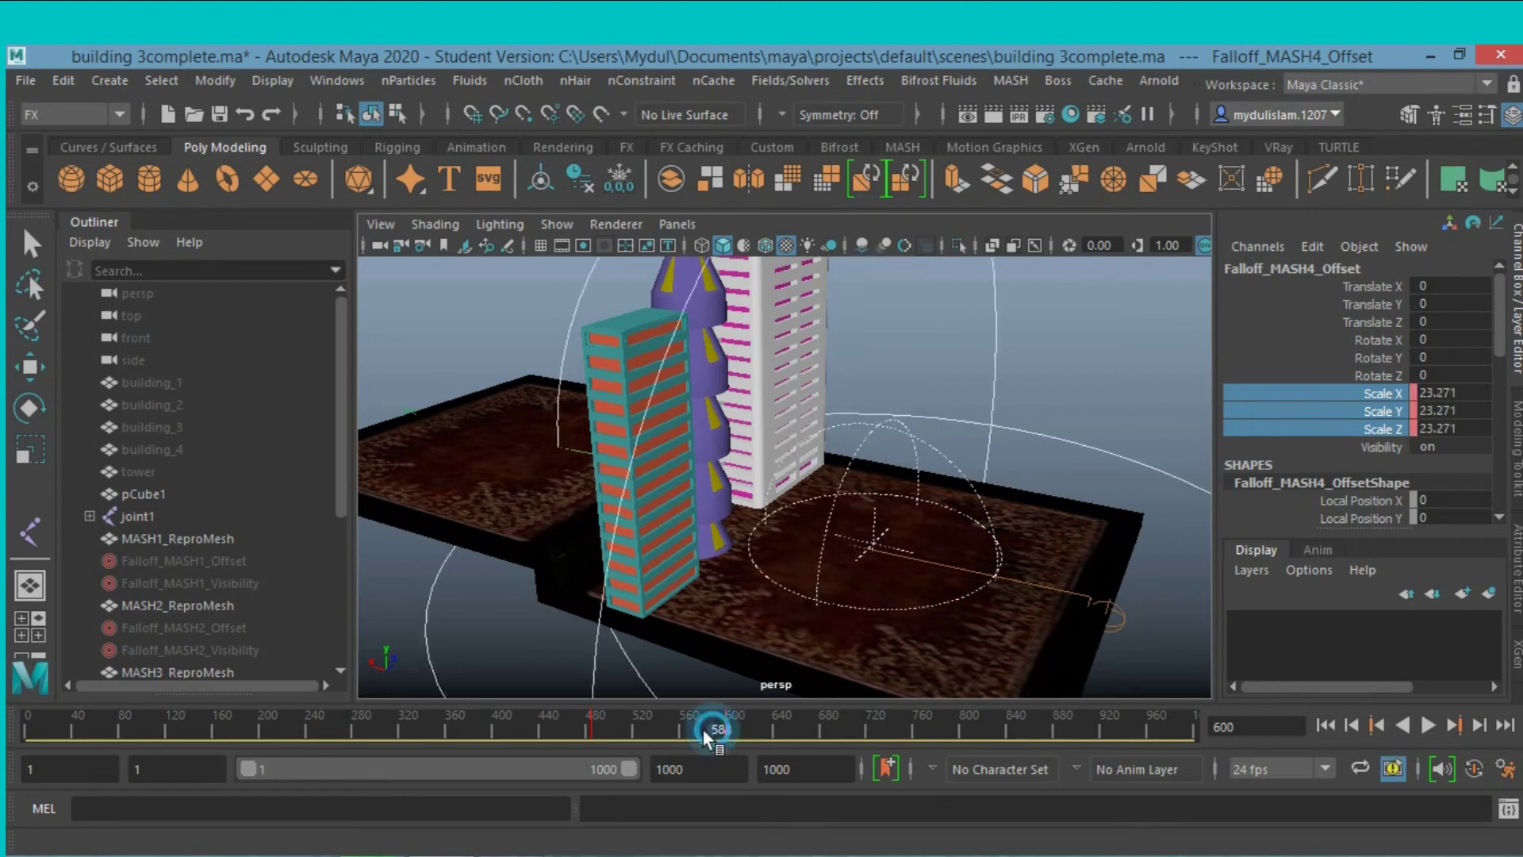
mouse_move(703, 733)
left_mouse_down()
mouse_move(593, 749)
mouse_move(726, 741)
mouse_move(707, 739)
left_mouse_up()
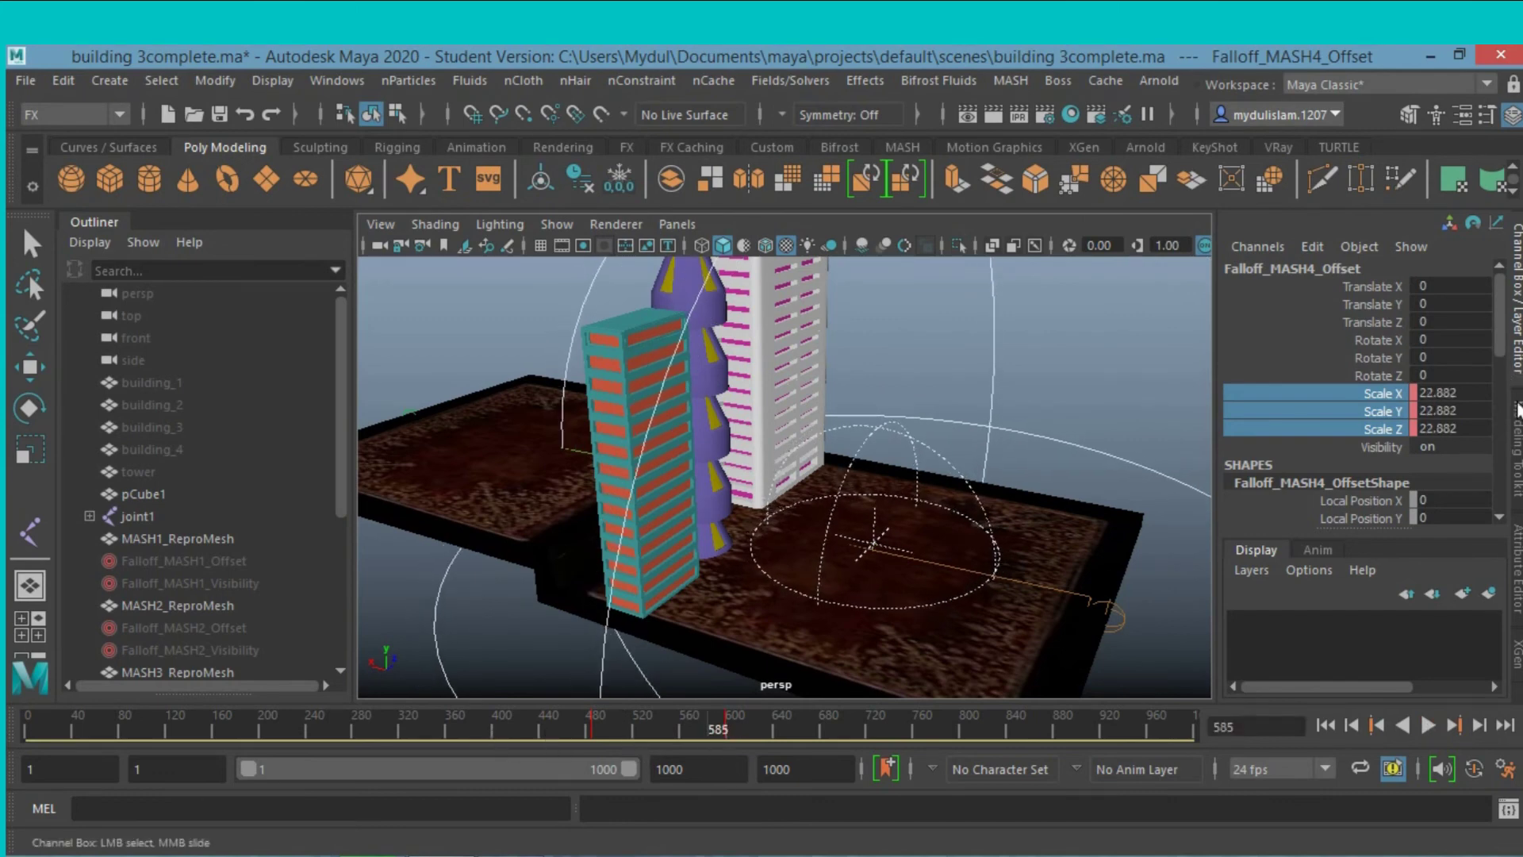
left_click(1516, 583)
key("w")
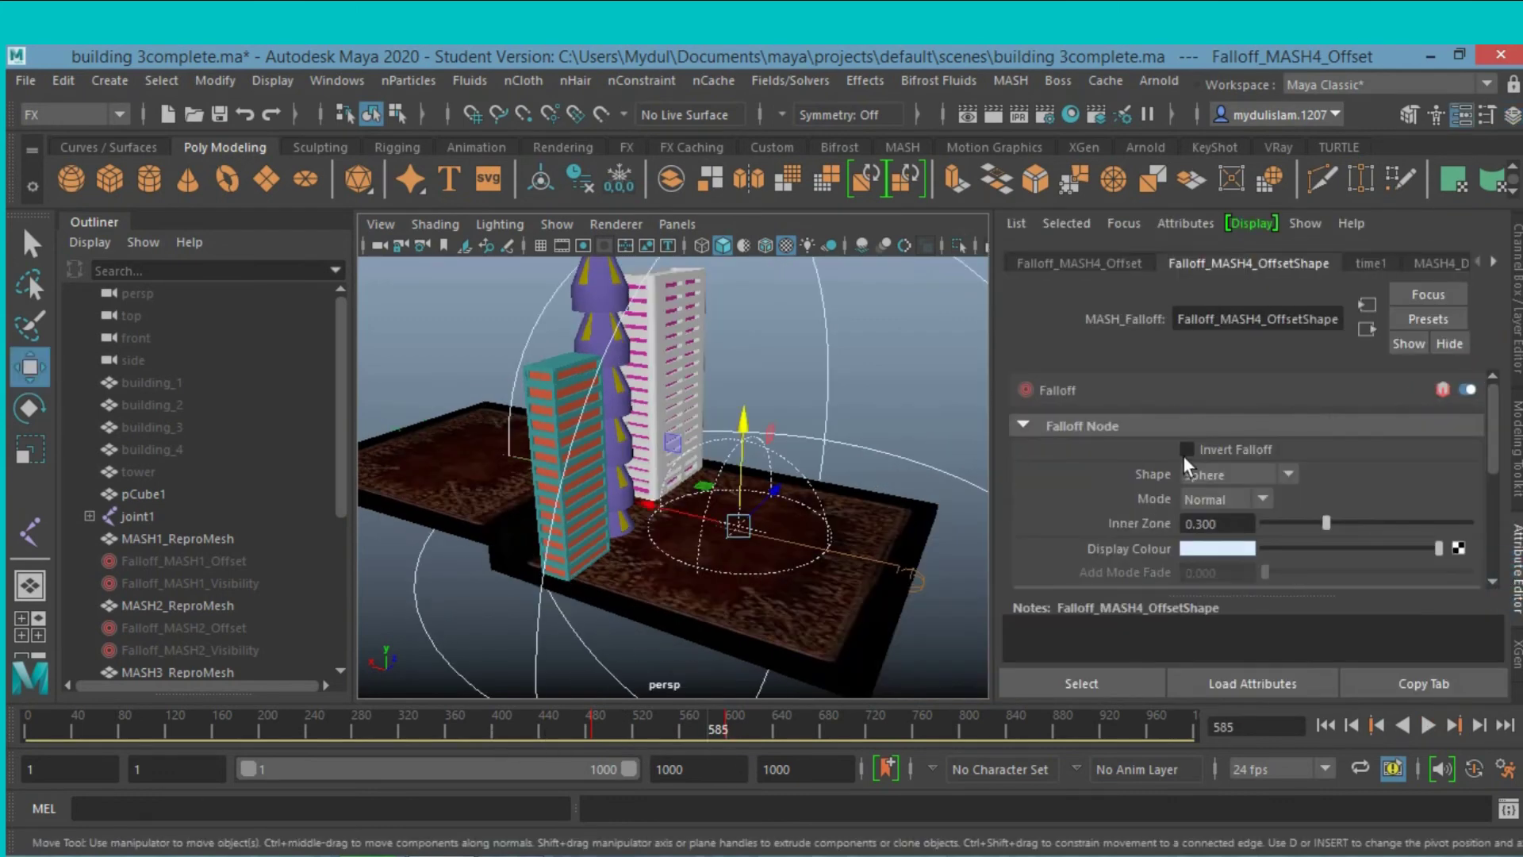
left_click(1188, 449)
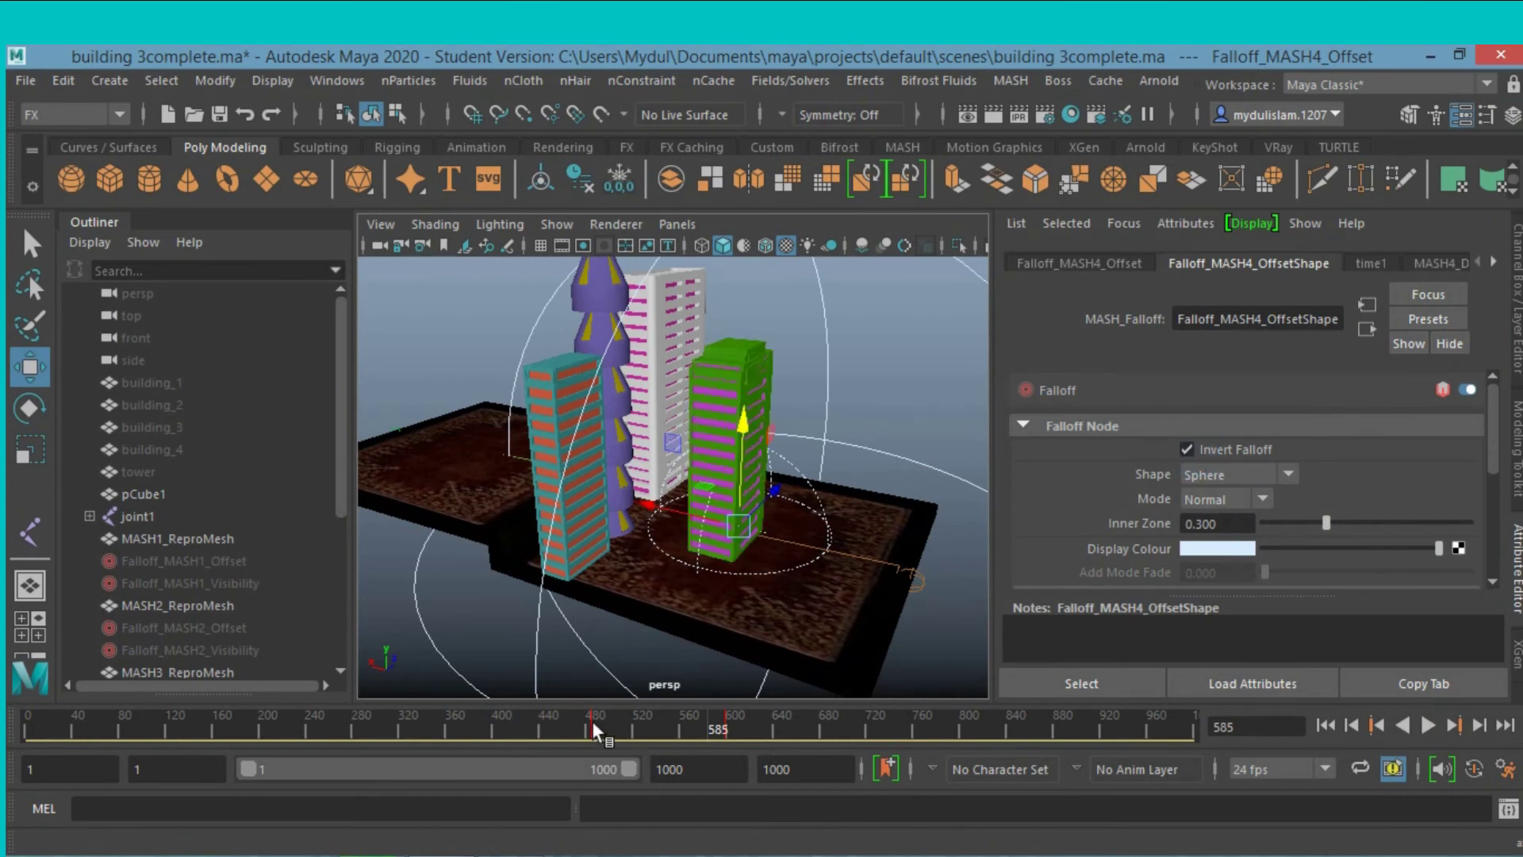
mouse_move(694, 725)
left_mouse_down()
mouse_move(604, 743)
mouse_move(730, 744)
left_mouse_up()
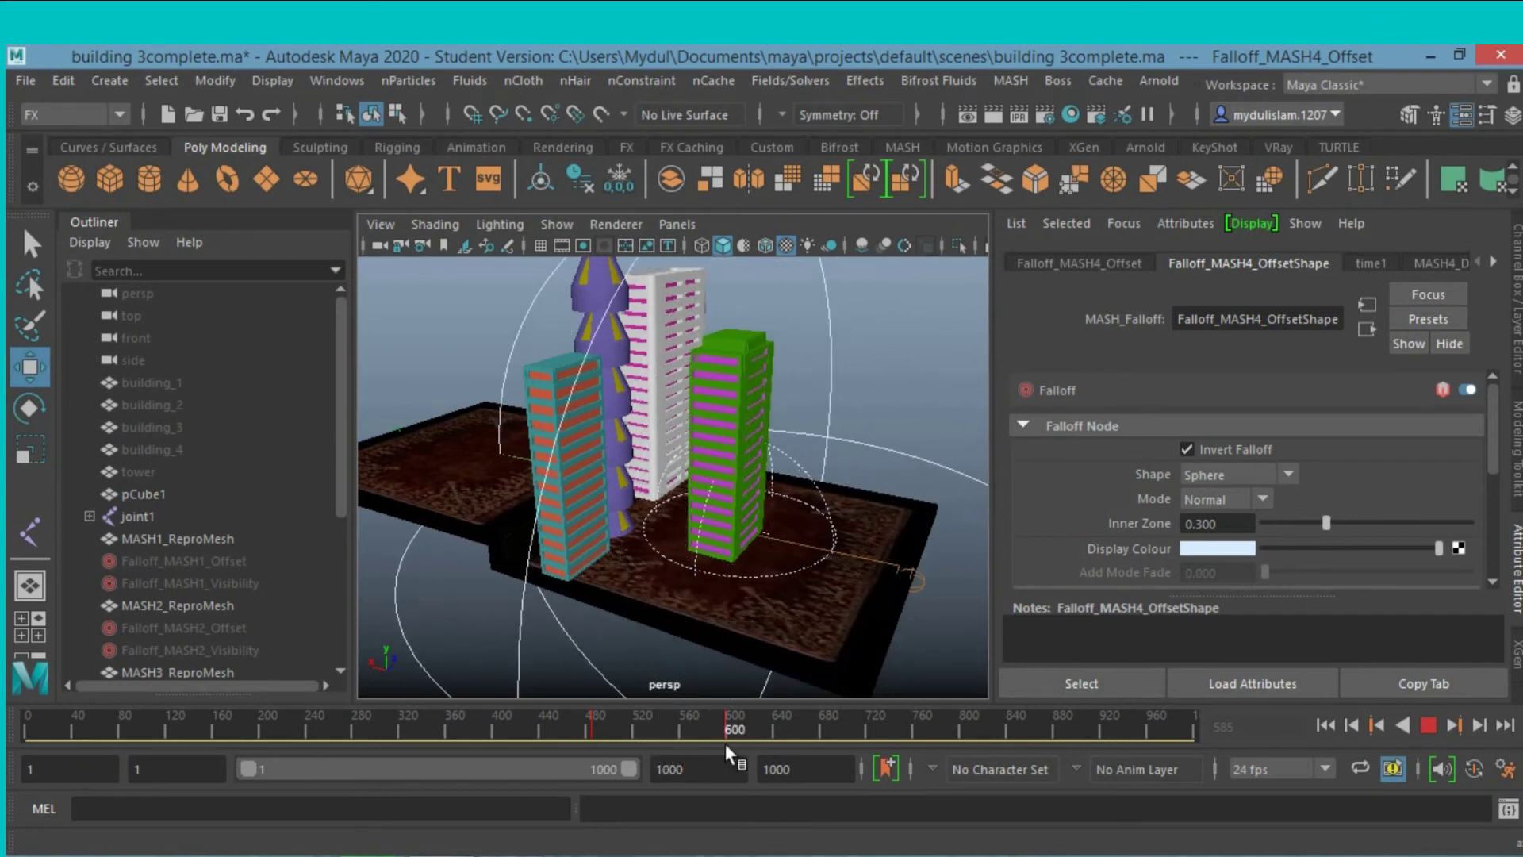
left_click_drag(725, 744, 725, 744)
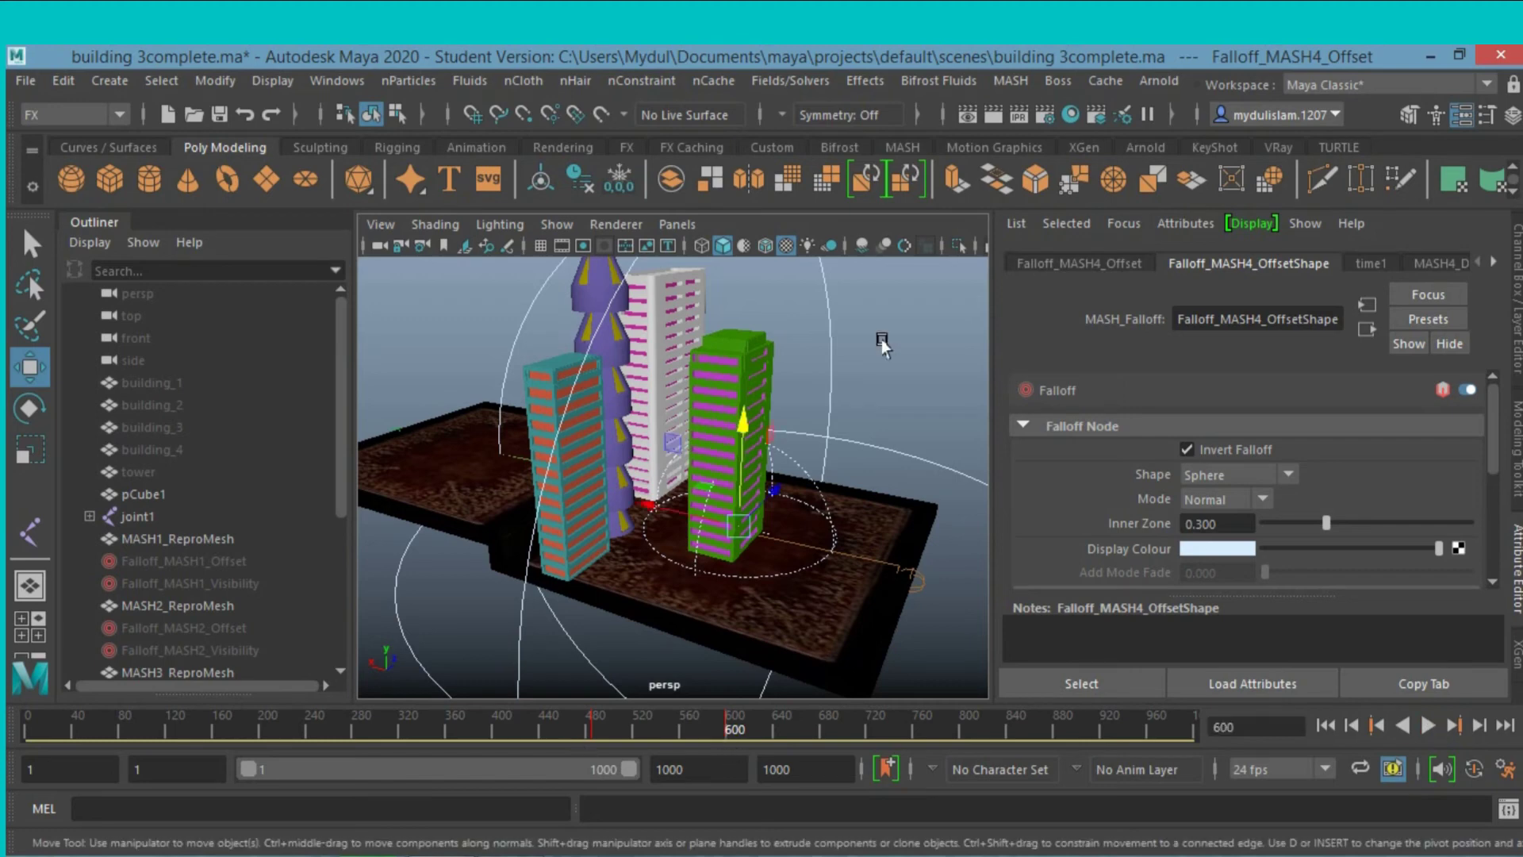
scroll(171, 638, "down", 4)
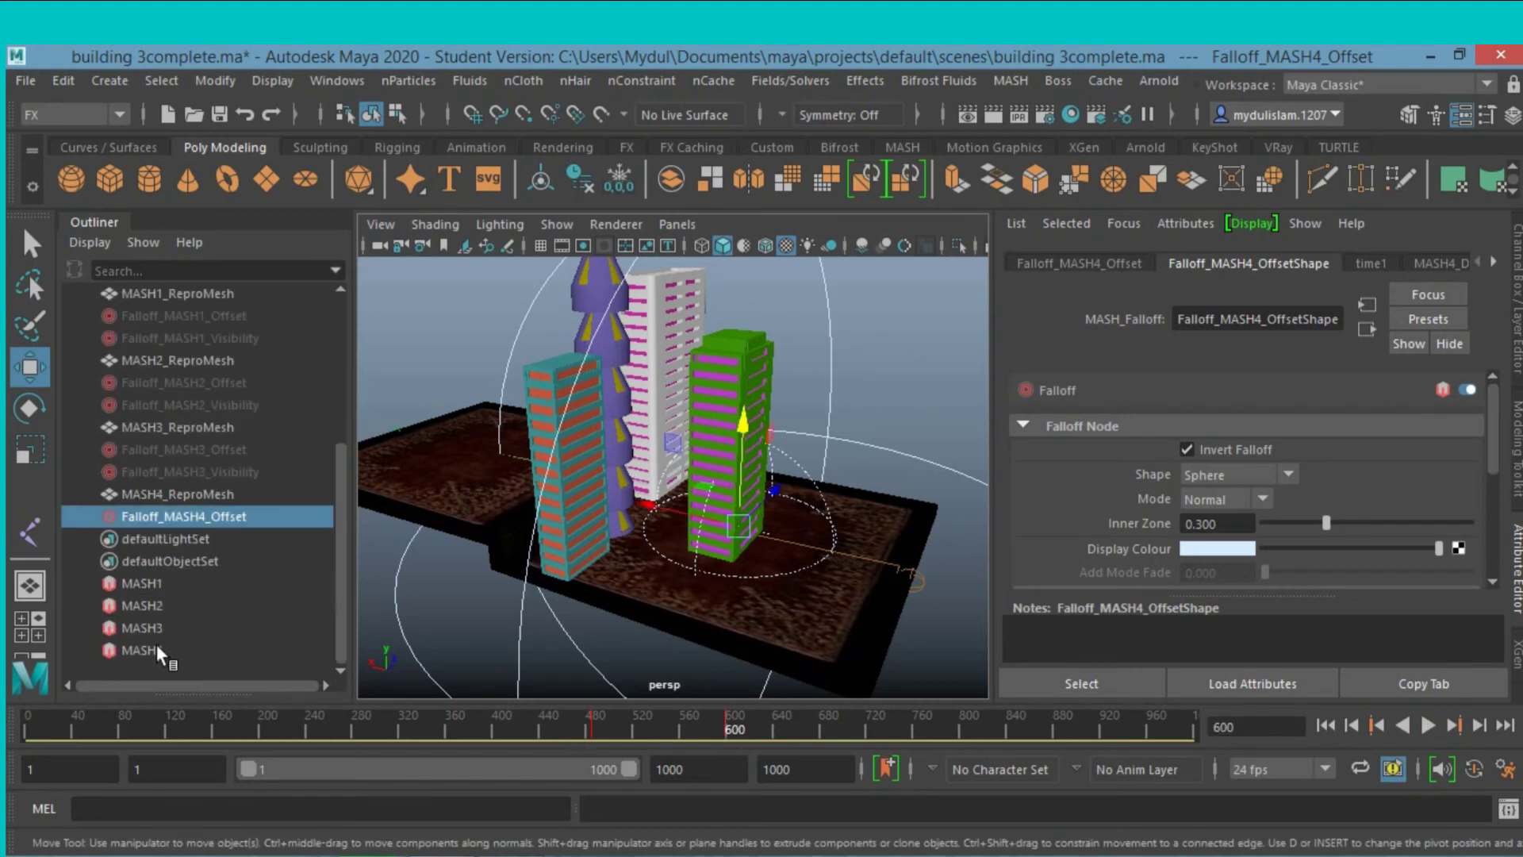
Add a Spring node to MASH4 and preview the green building's springy growth on the timeline.
left_click(156, 646)
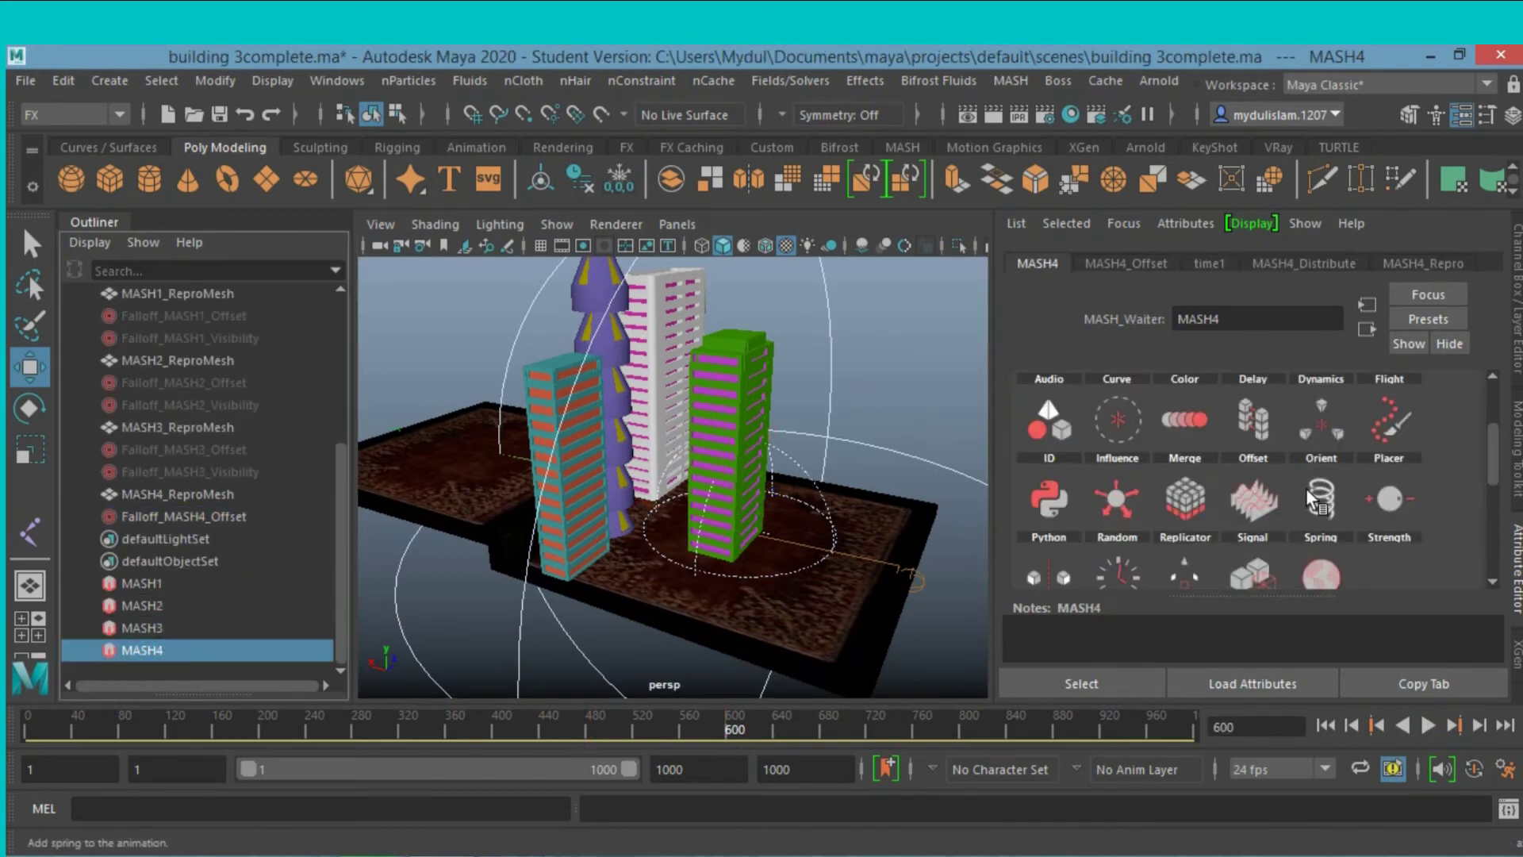
left_click(1329, 497)
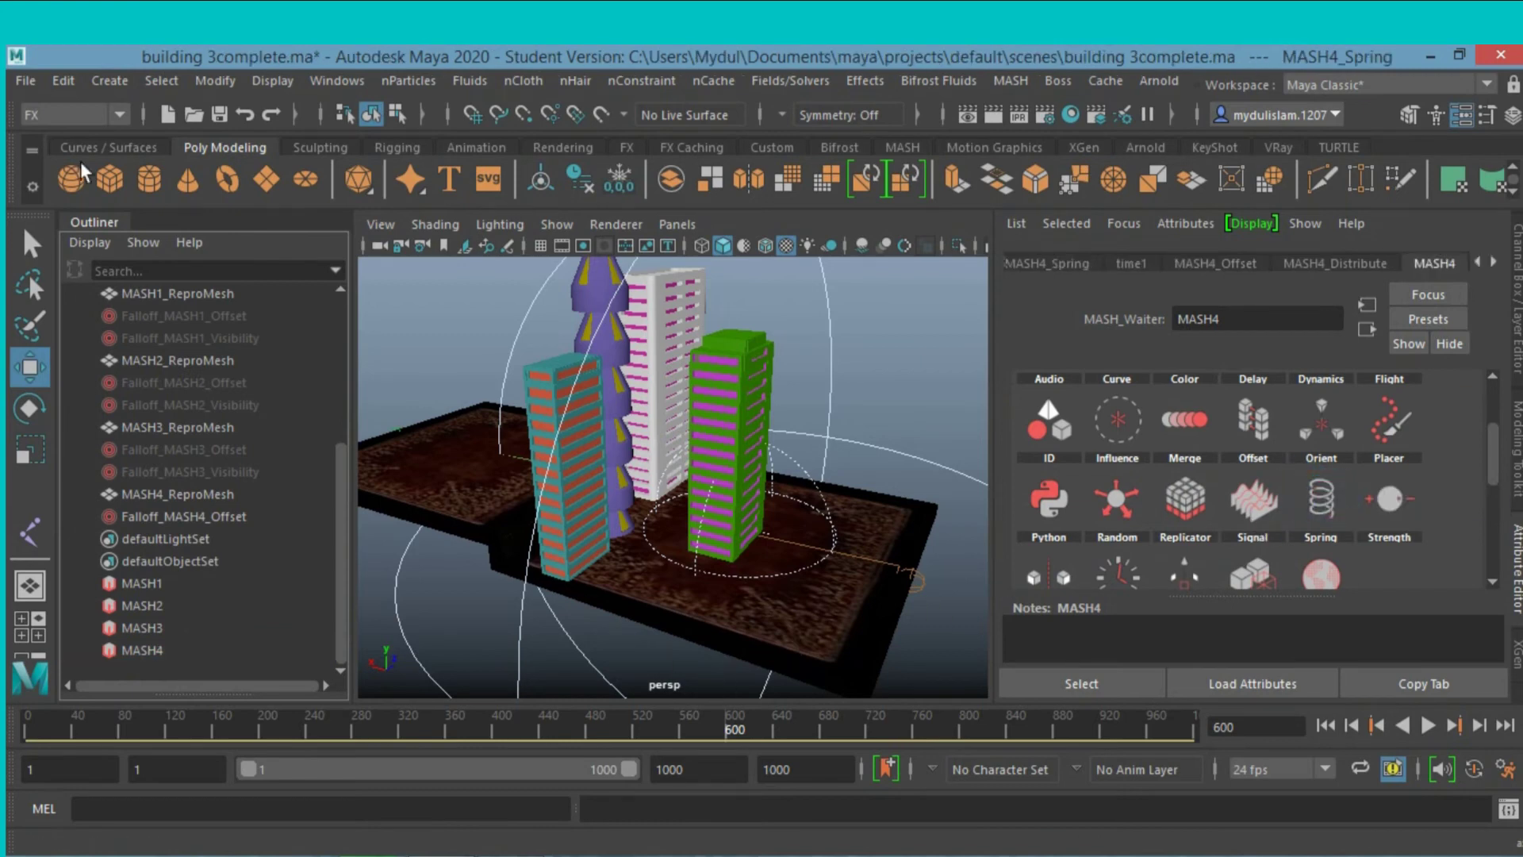
left_click_drag(715, 726, 574, 737)
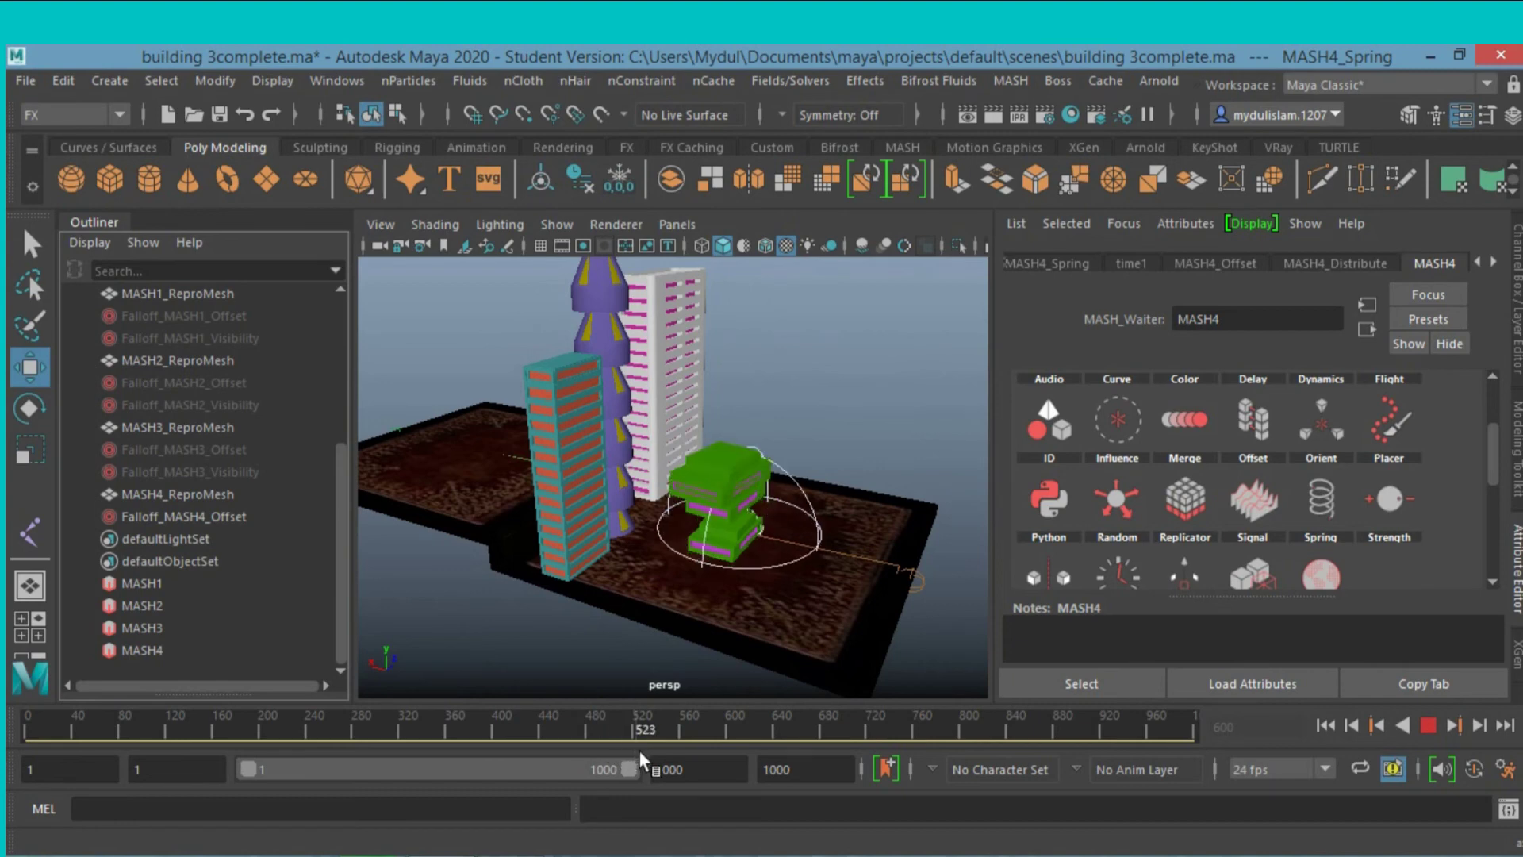
left_click(724, 761)
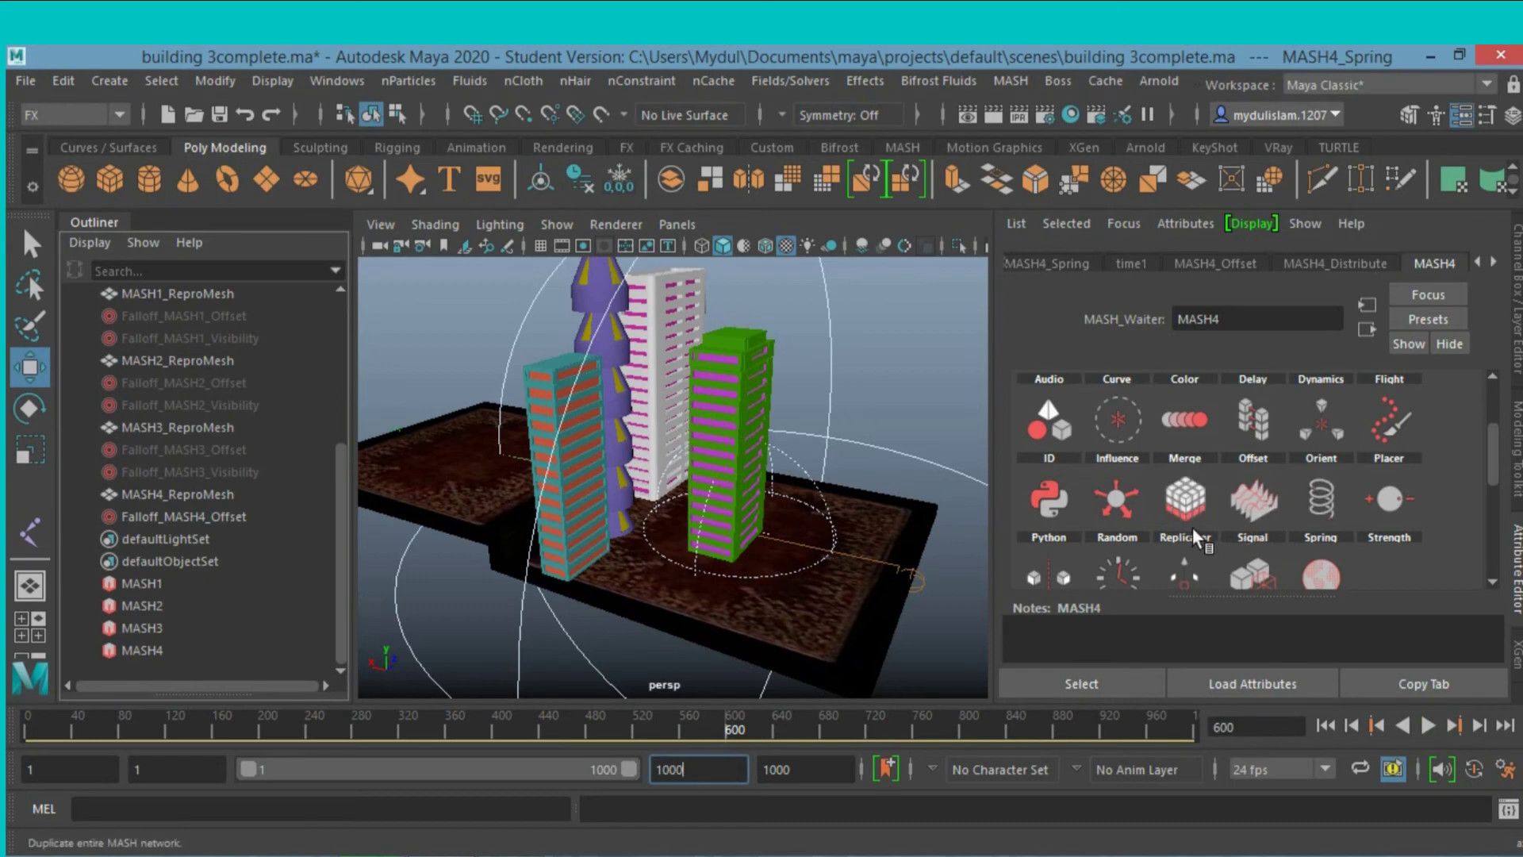
scroll(1192, 527, "down", 3)
scroll(1192, 528, "up", 2)
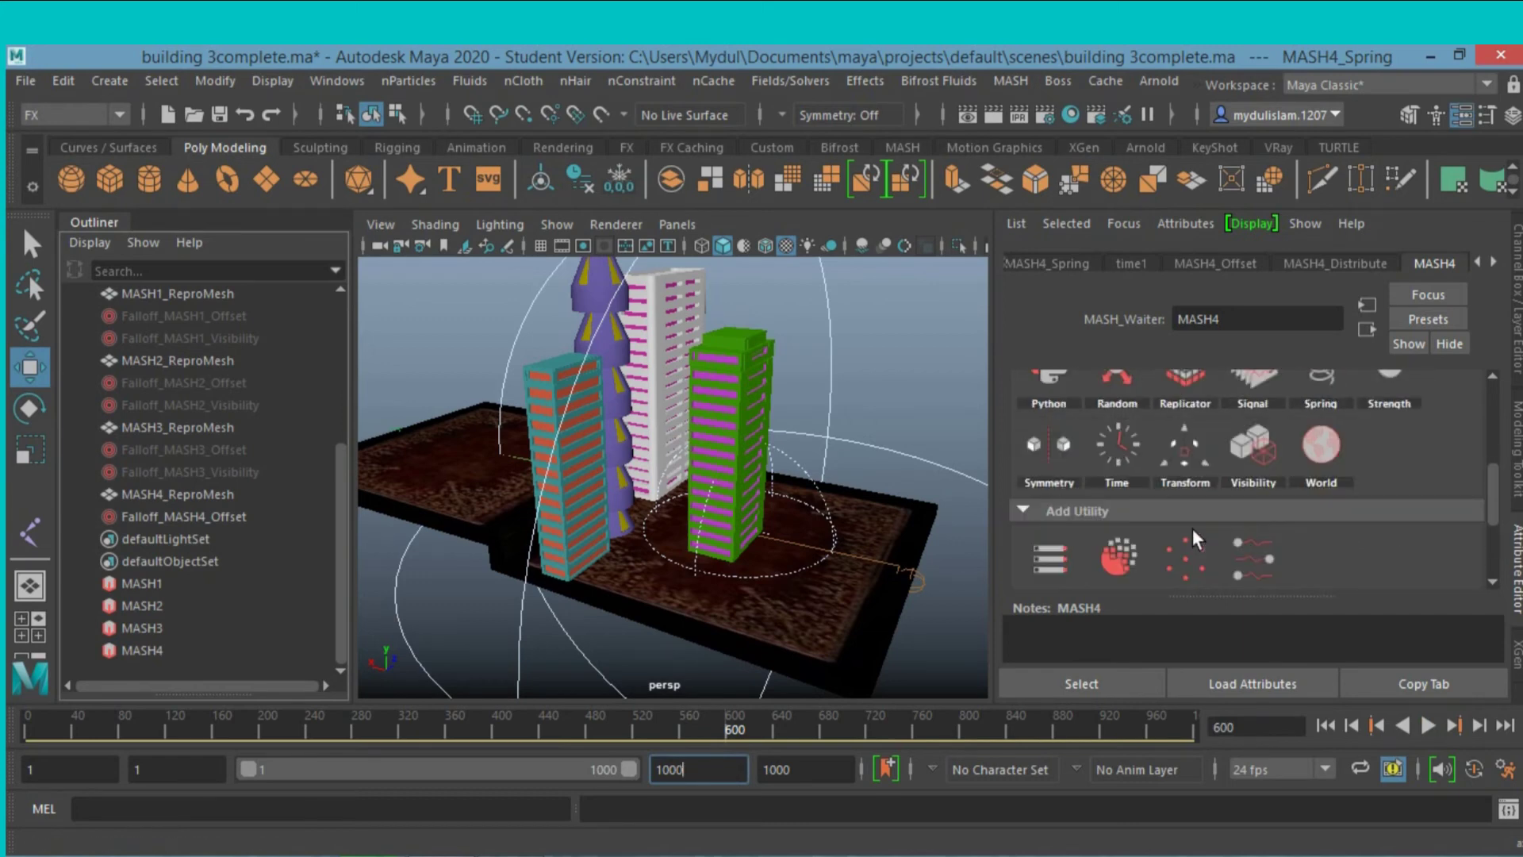
scroll(1196, 525, "up", 2)
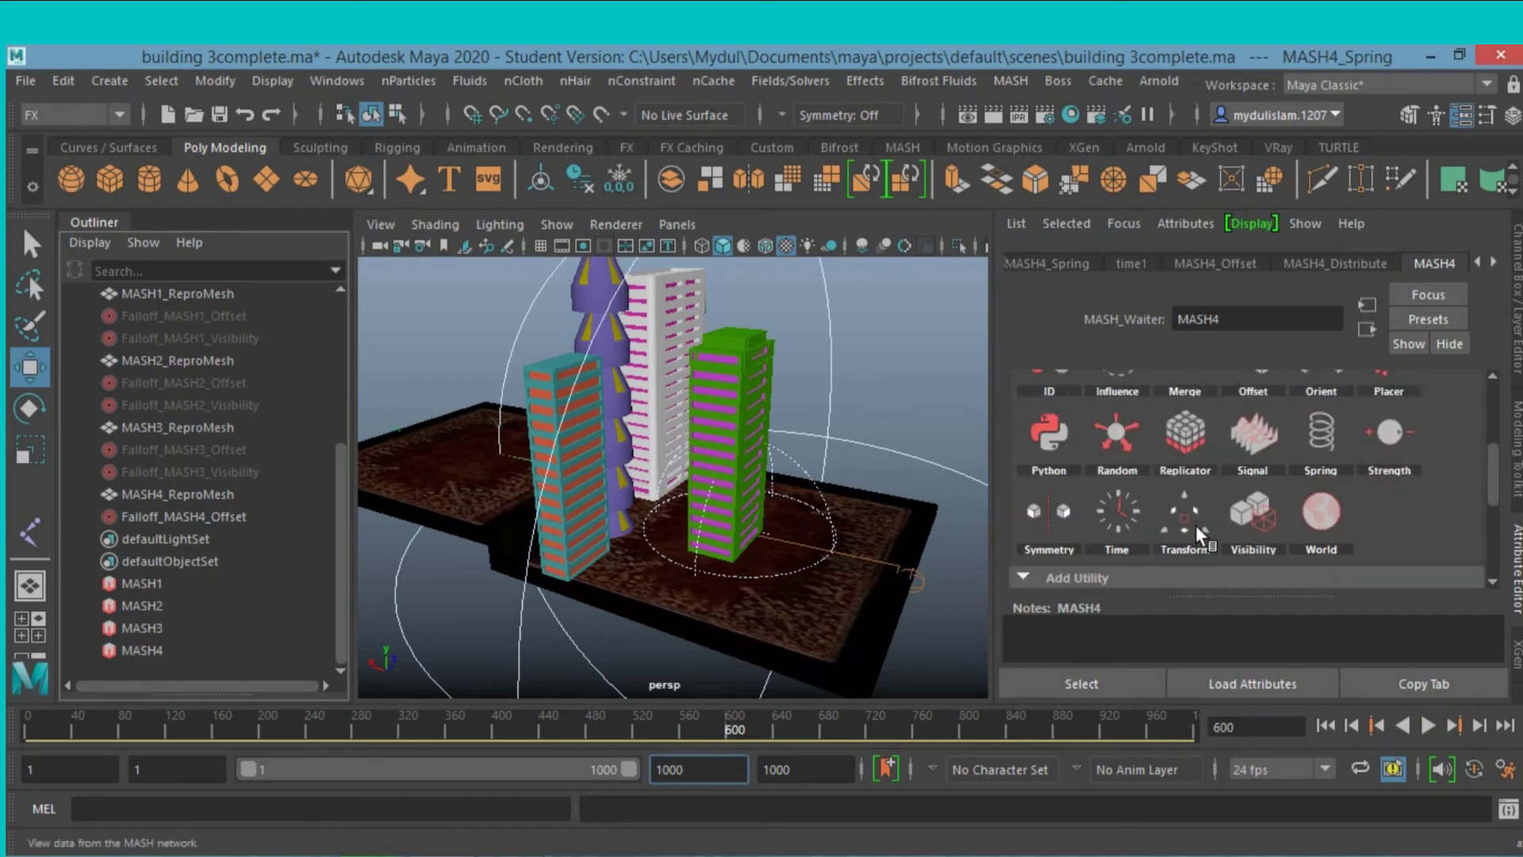
Add a Visibility node to MASH4 and create a new falloff object for it.
left_click(1253, 520)
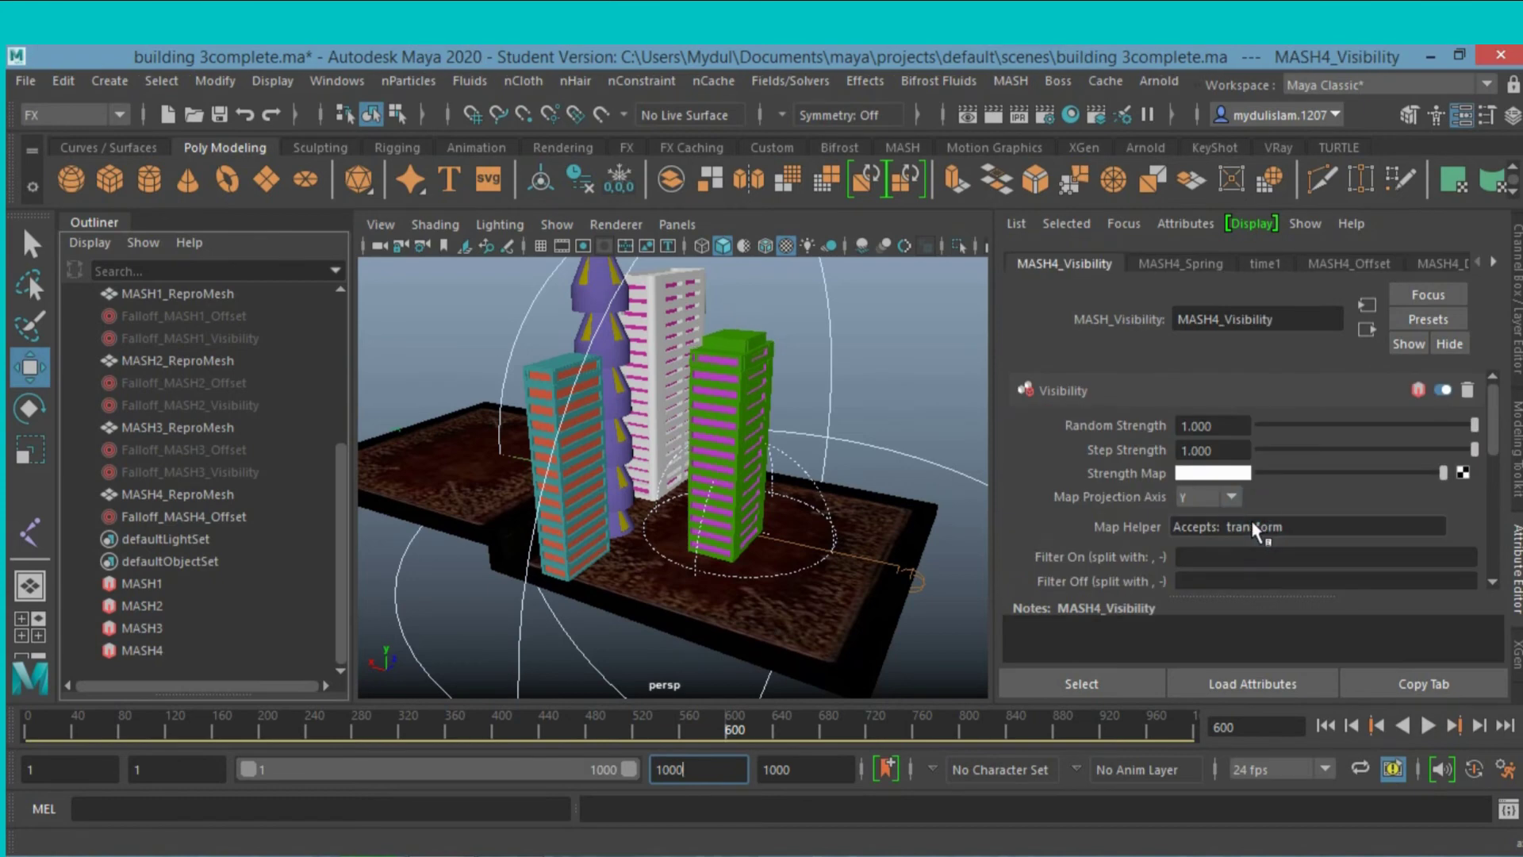
scroll(1130, 492, "down", 2)
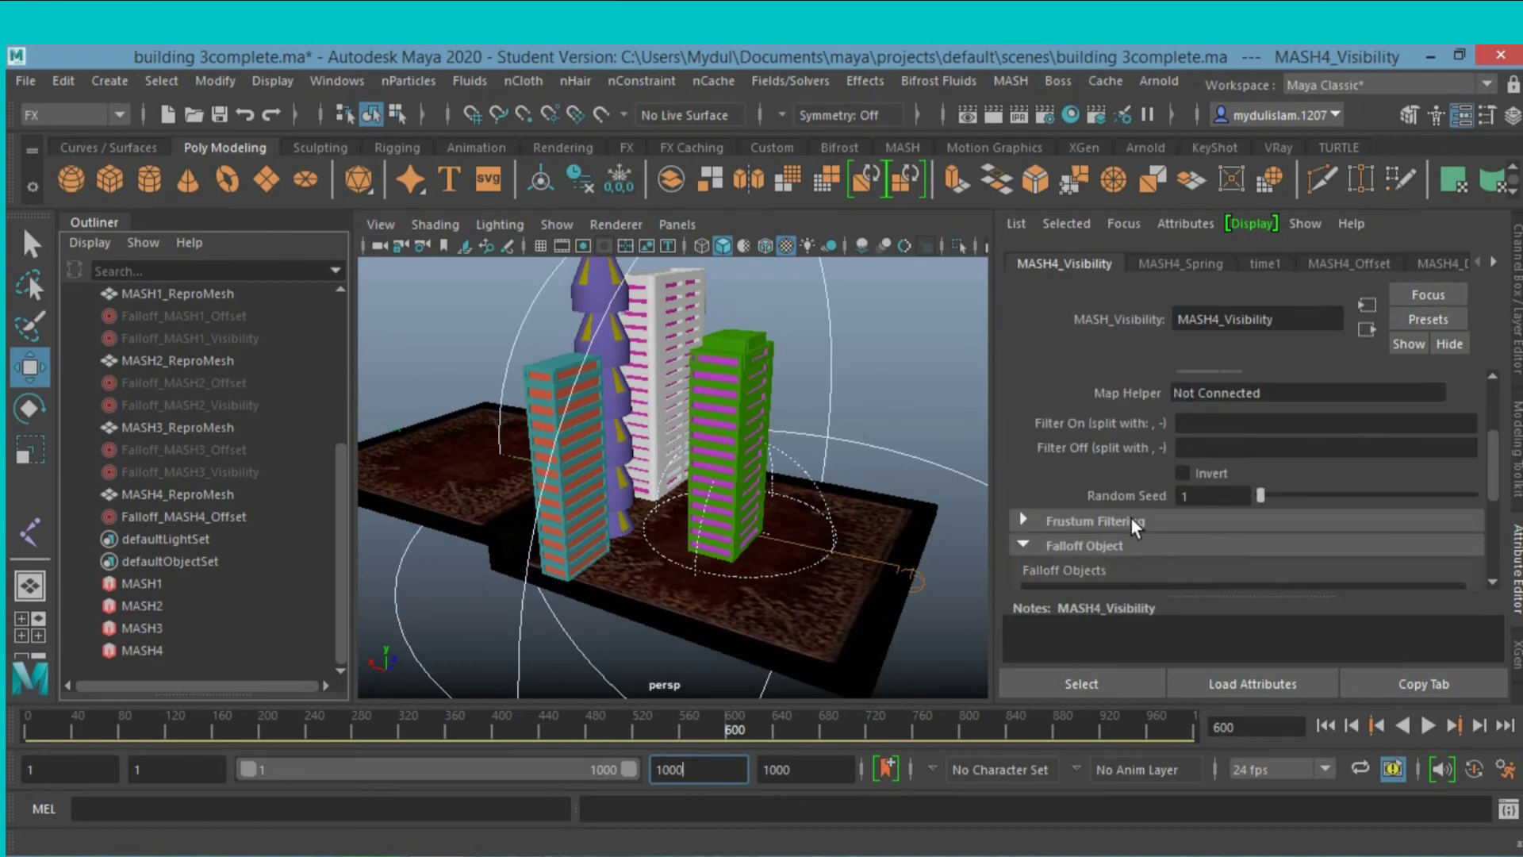
scroll(1130, 517, "down", 2)
right_click(1130, 517)
left_click(1147, 529)
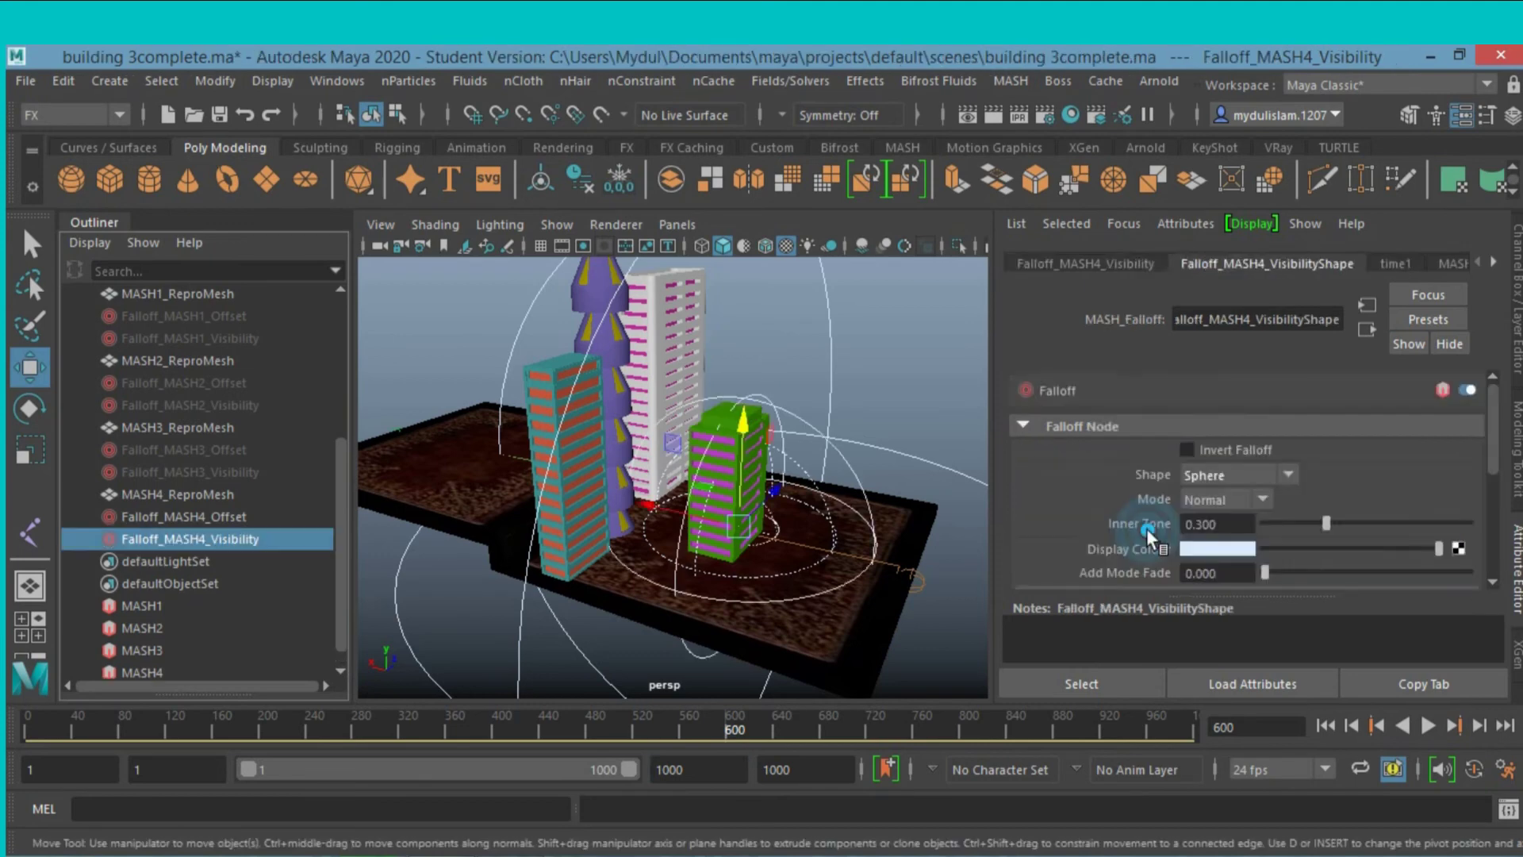
scroll(1118, 502, "up", 2)
scroll(1118, 503, "up", 2)
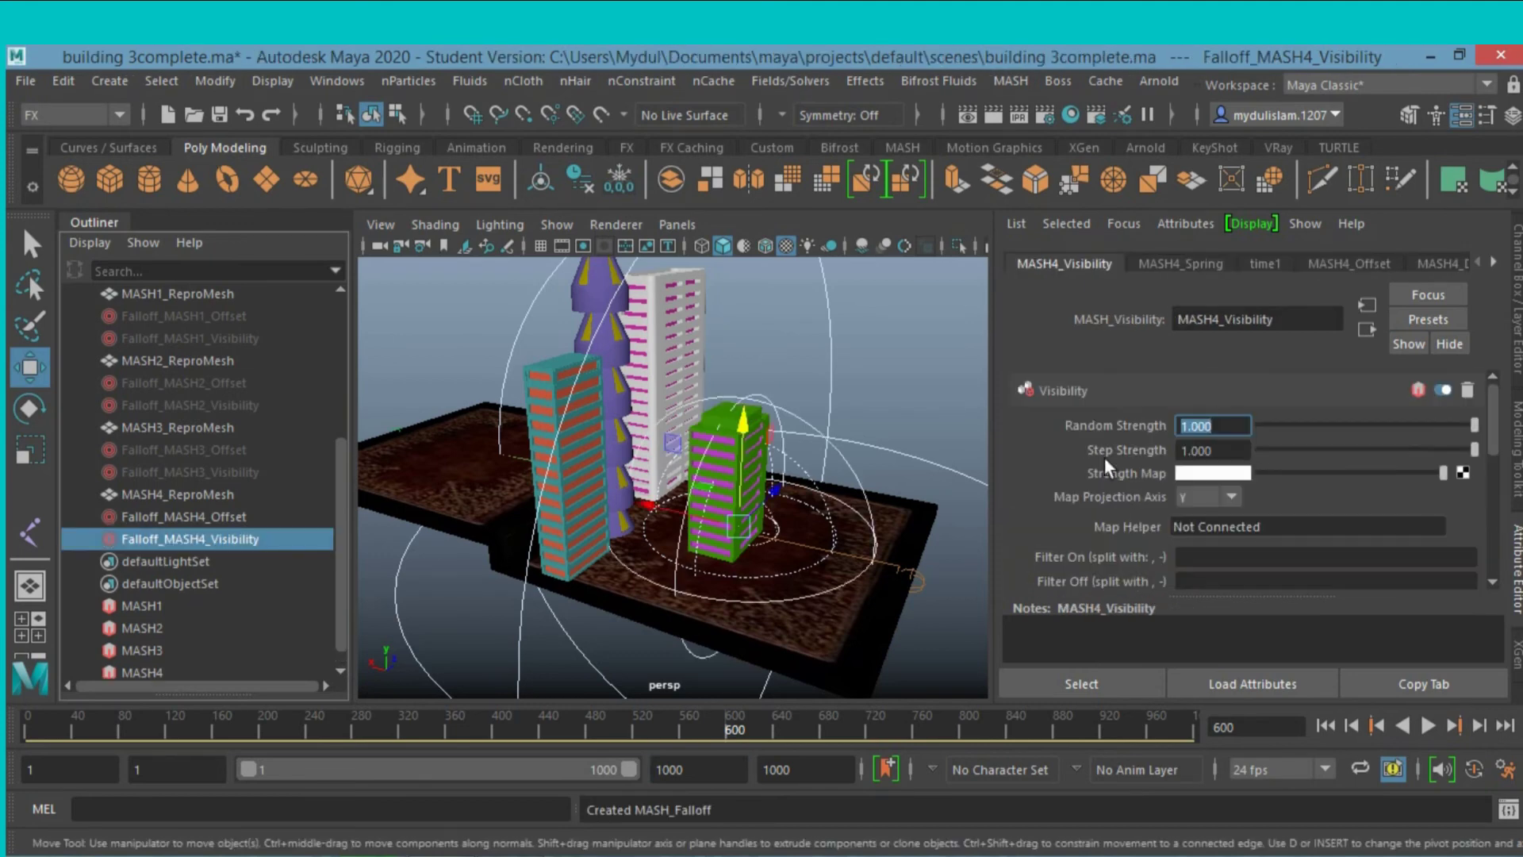
Change the visibility falloff's shape from sphere to Cube.
left_click(1490, 262)
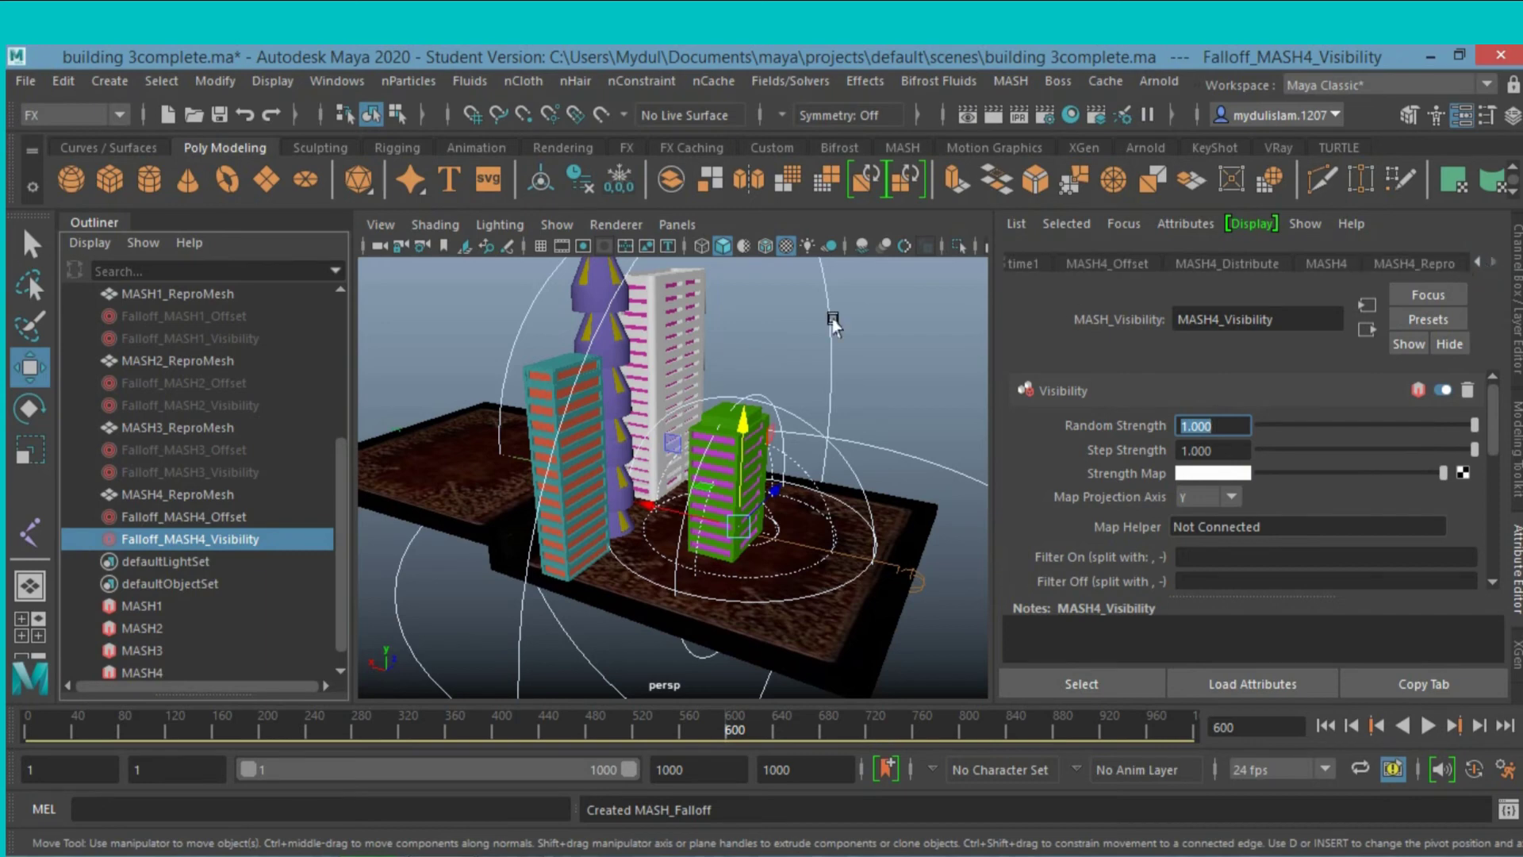
left_click(168, 541)
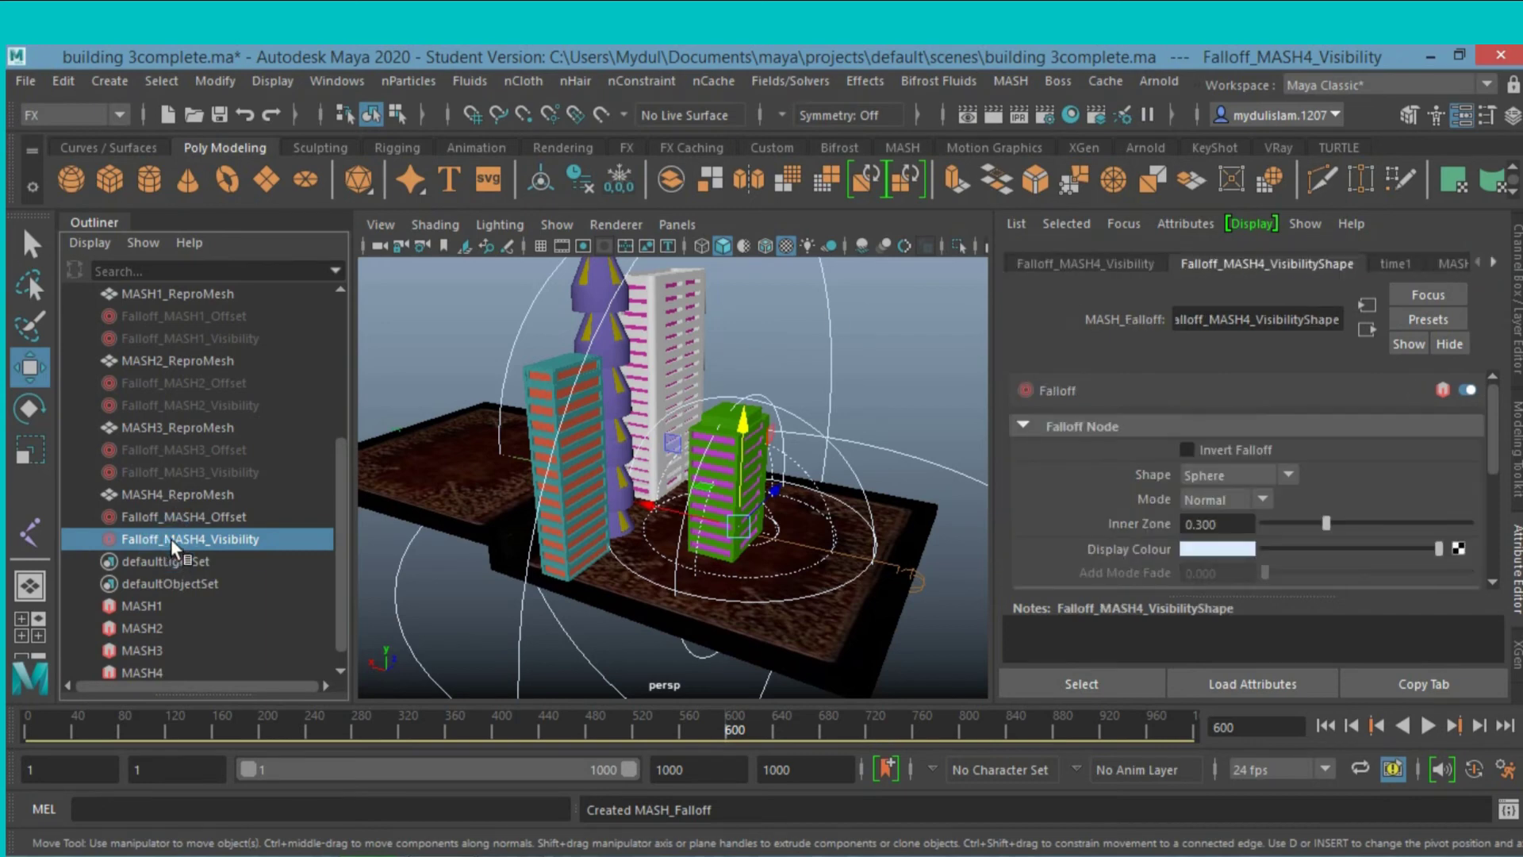
left_click(1283, 474)
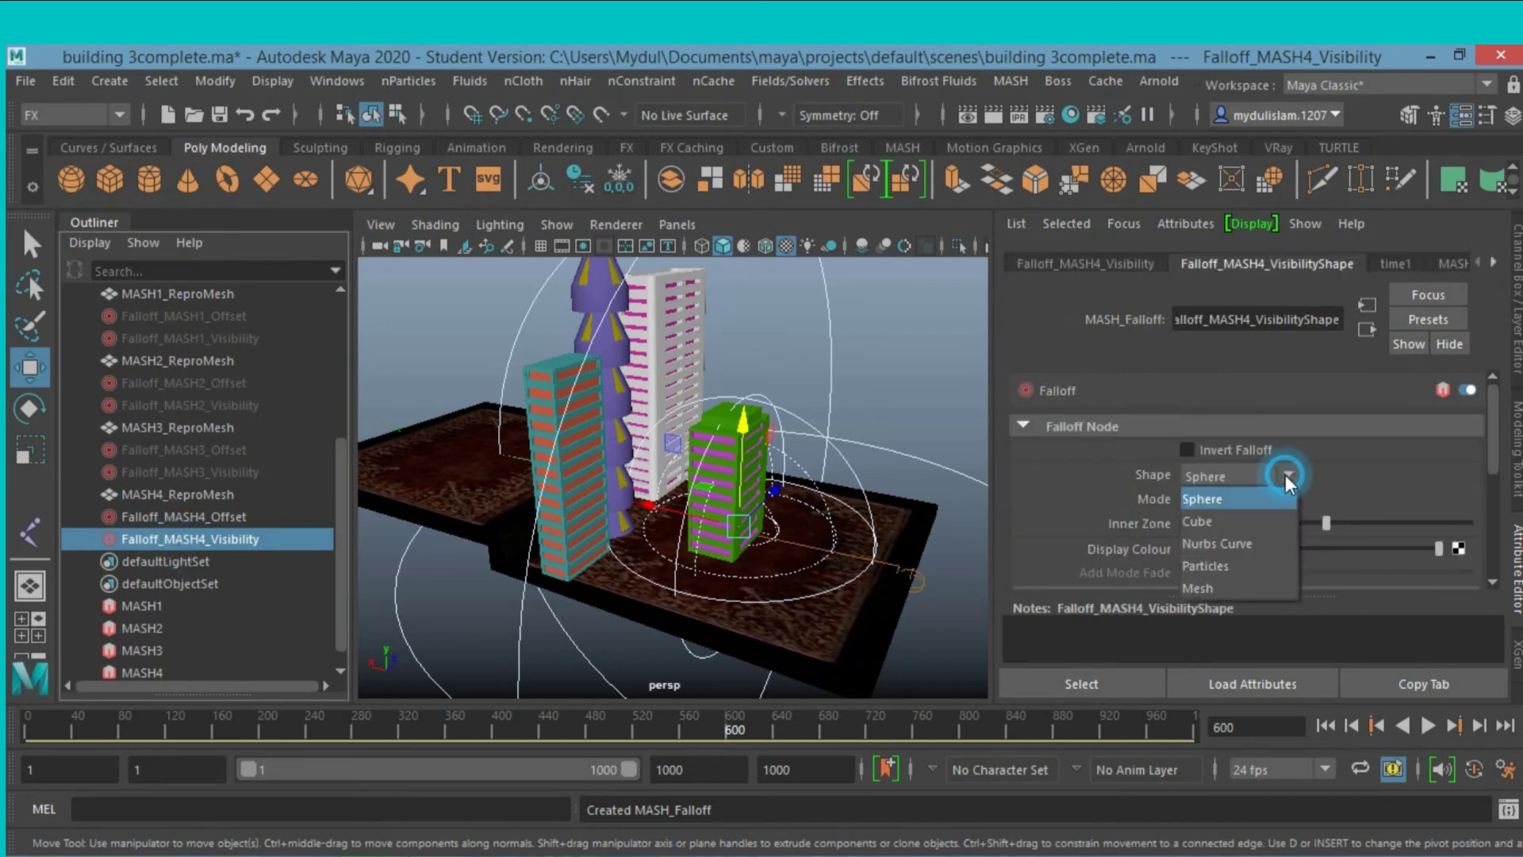
left_click(1226, 512)
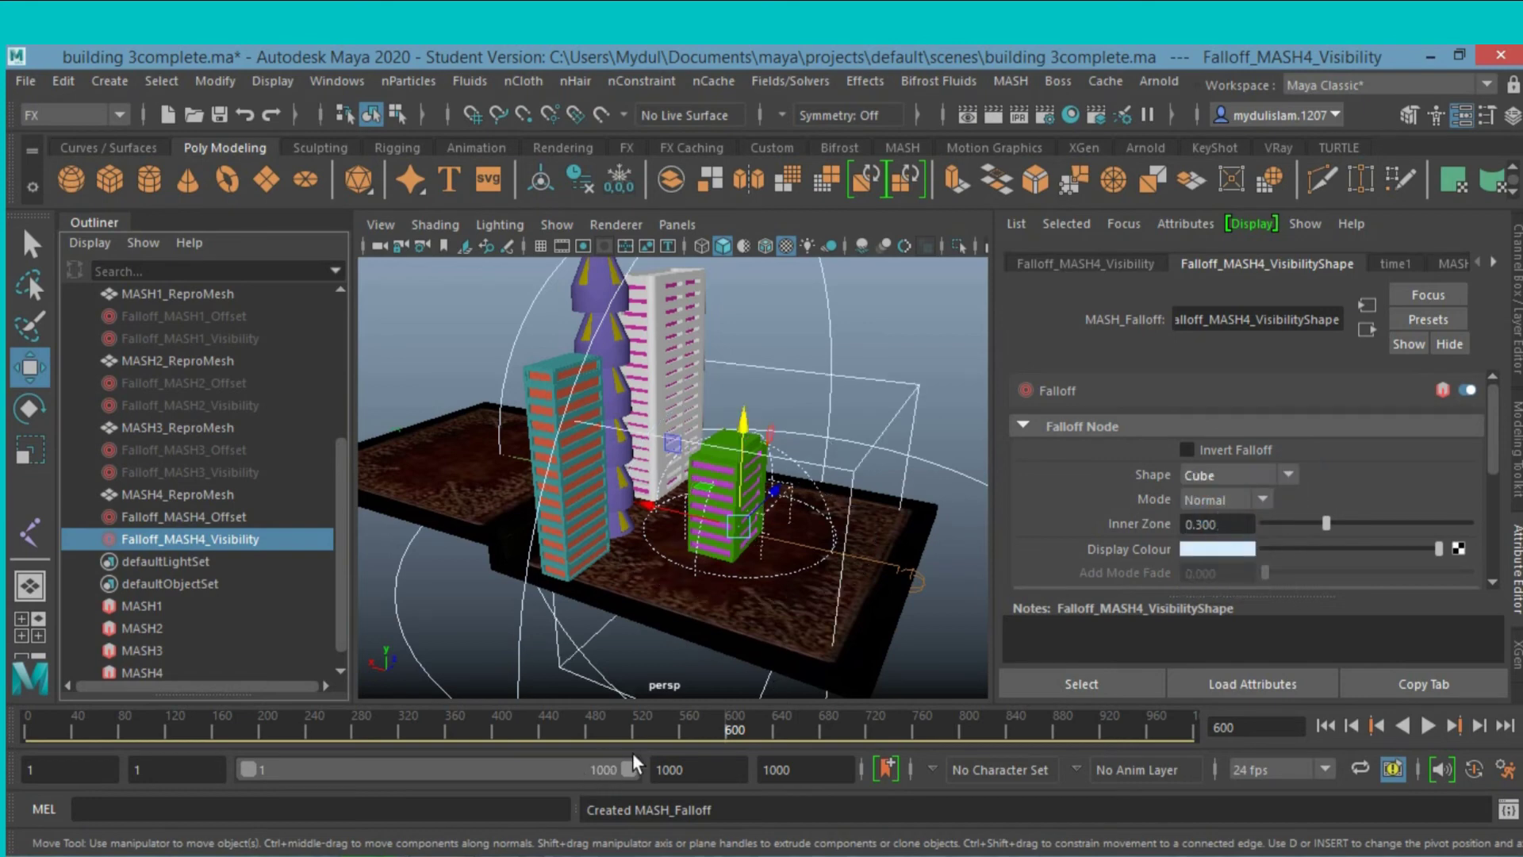
Set the visibility falloff inner zone to 0.912, lower its cube below the base, and keep inversion off.
left_click_drag(717, 730, 599, 745)
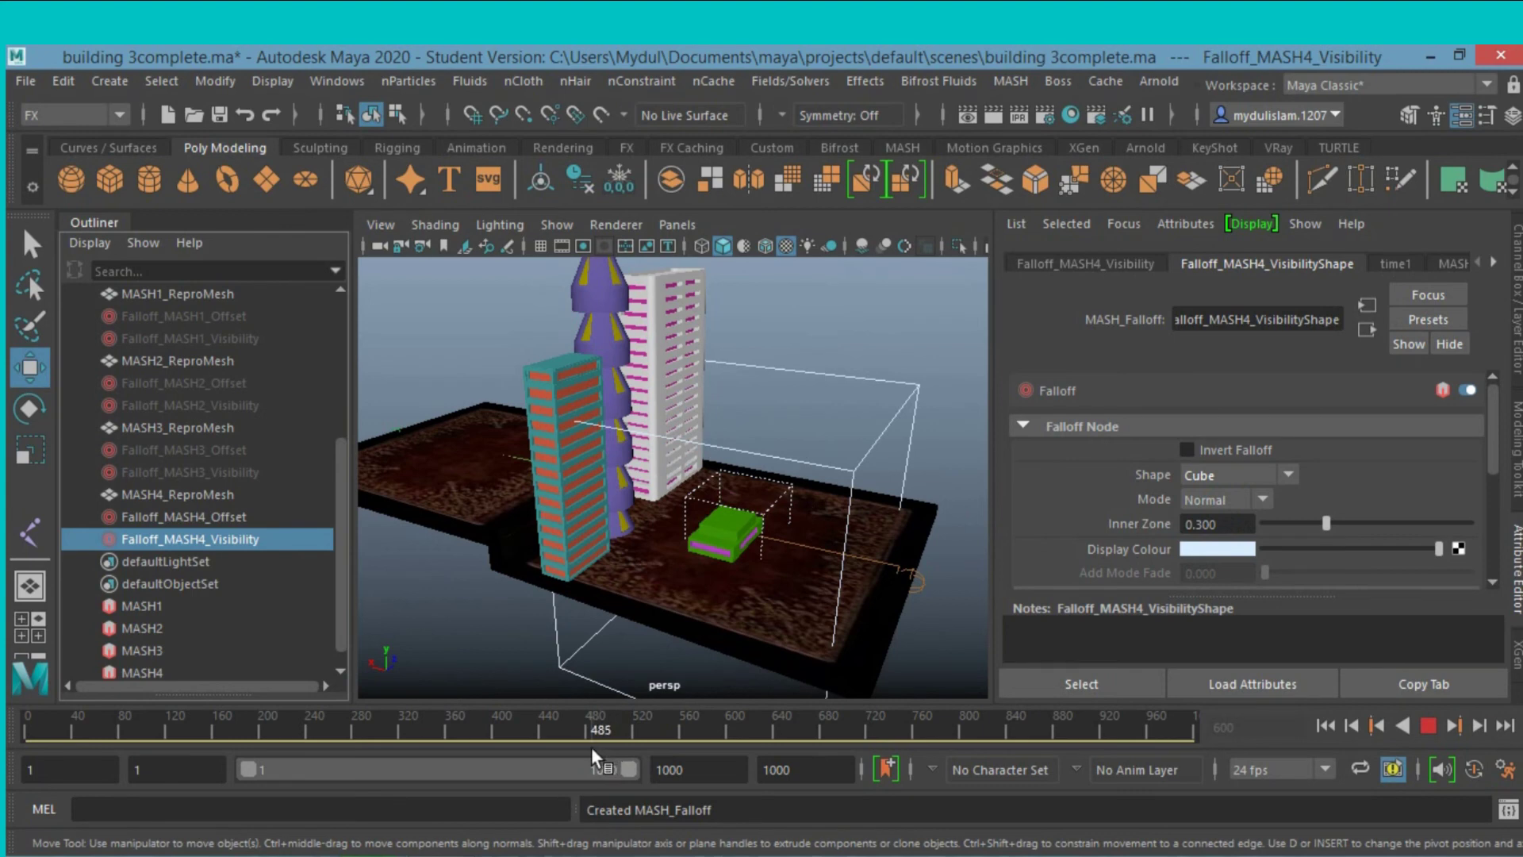
left_click_drag(592, 746, 593, 750)
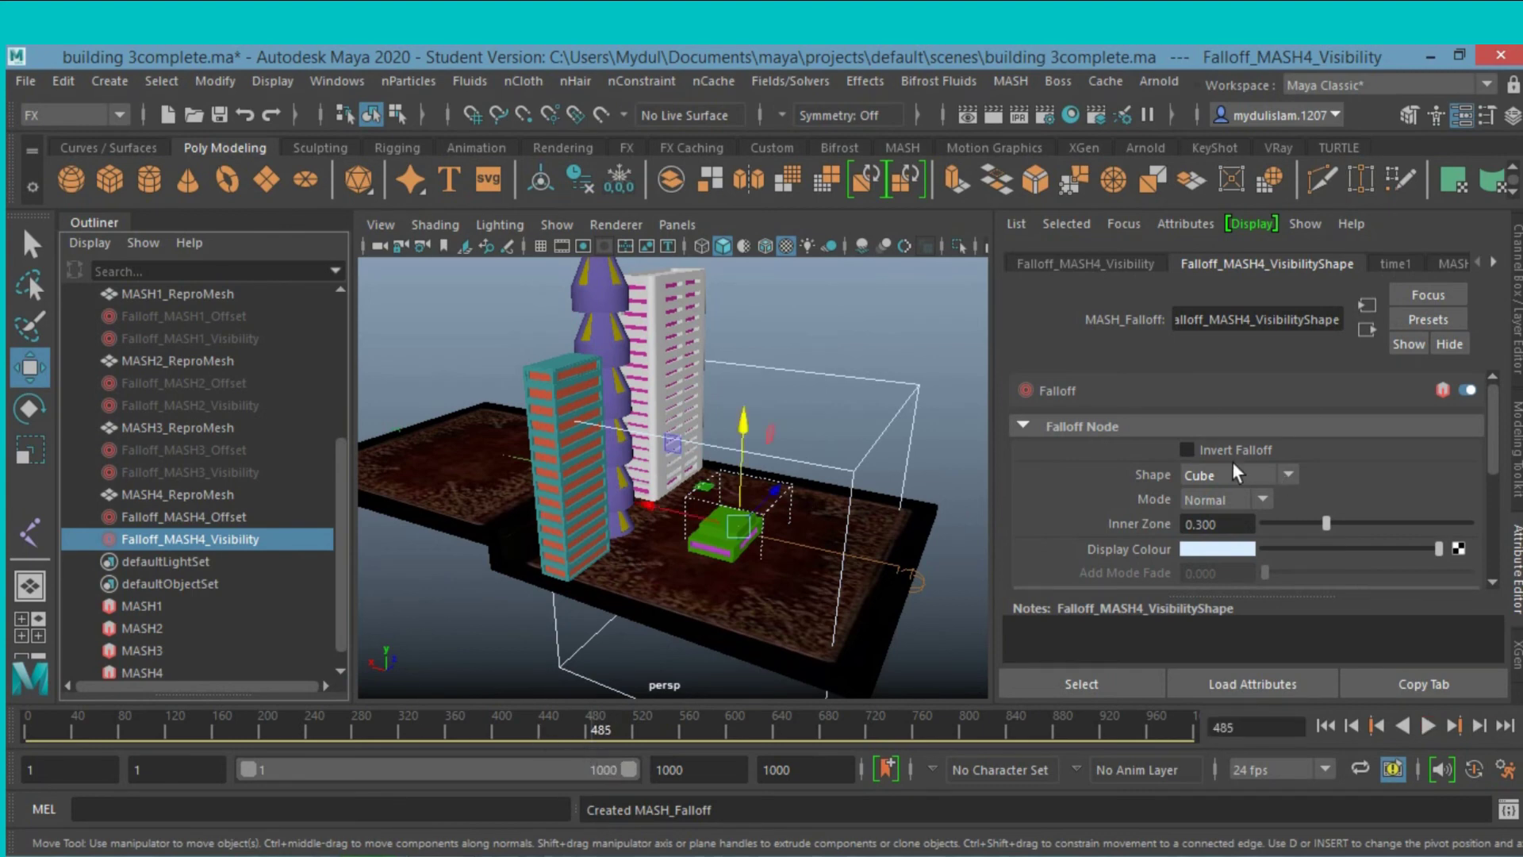
left_click_drag(1326, 524, 1450, 541)
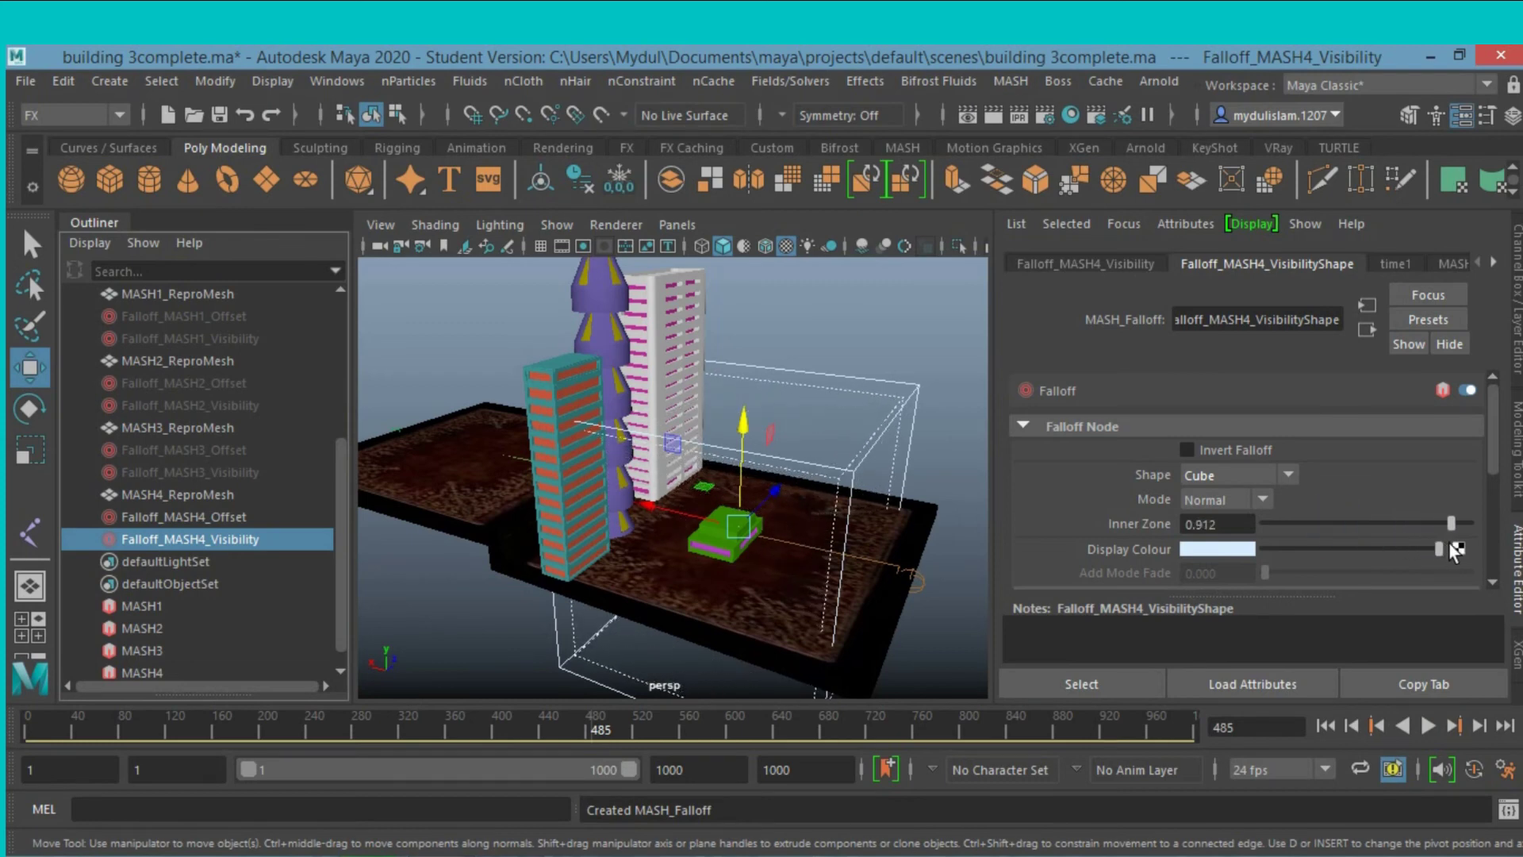
left_click_drag(736, 422, 755, 545)
mouse_move(597, 739)
left_mouse_down()
mouse_move(468, 735)
mouse_move(725, 735)
left_mouse_up()
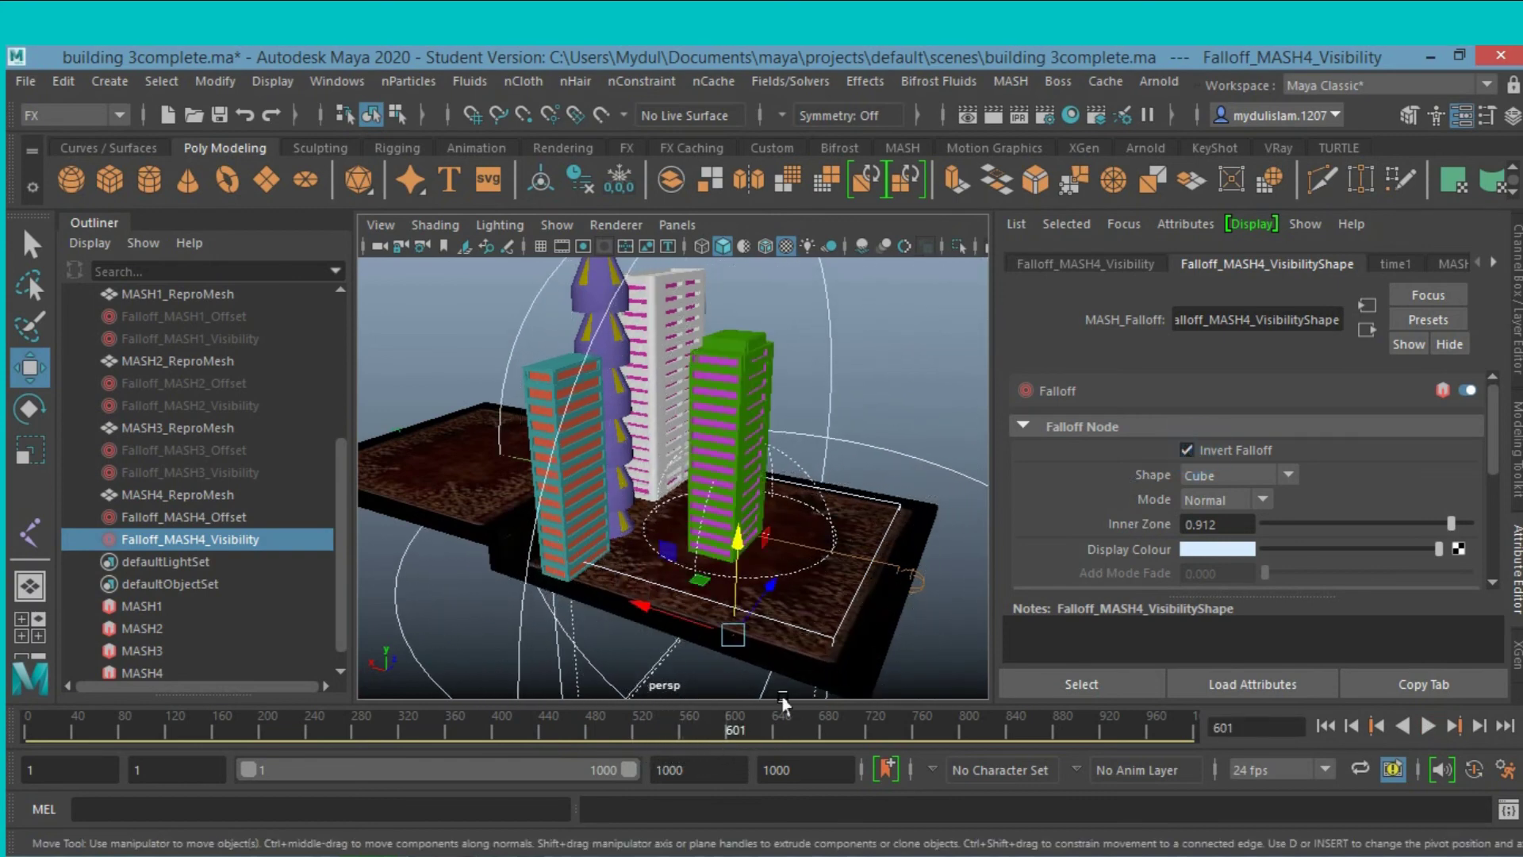
mouse_move(720, 731)
left_mouse_down()
mouse_move(602, 743)
mouse_move(682, 750)
left_mouse_up()
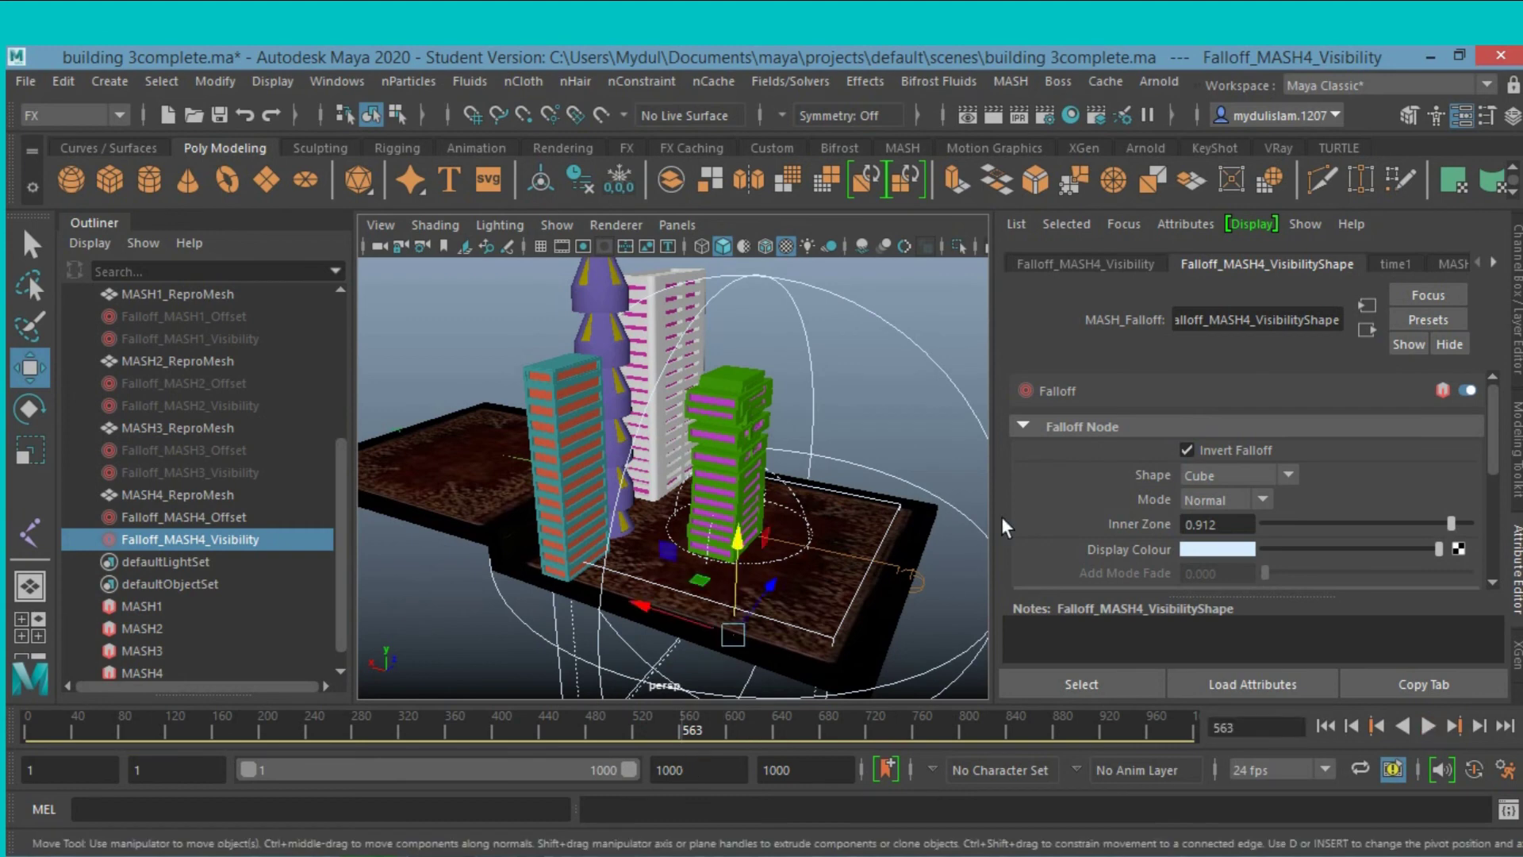
left_click(1186, 451)
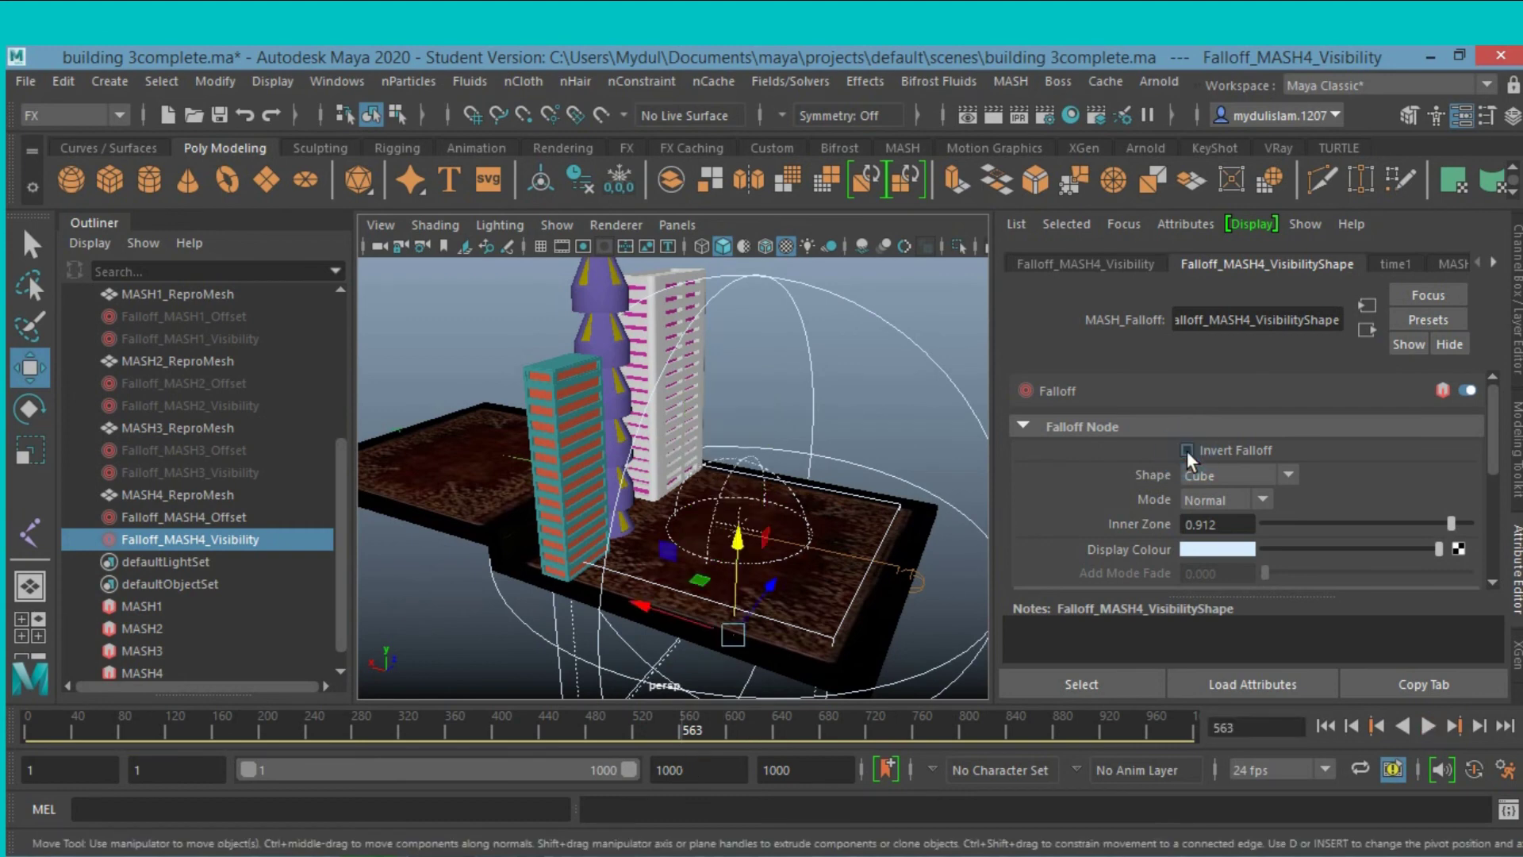
Raise the visibility falloff cube so the green tower is fully visible, with inversion off.
left_click_drag(734, 544, 733, 327)
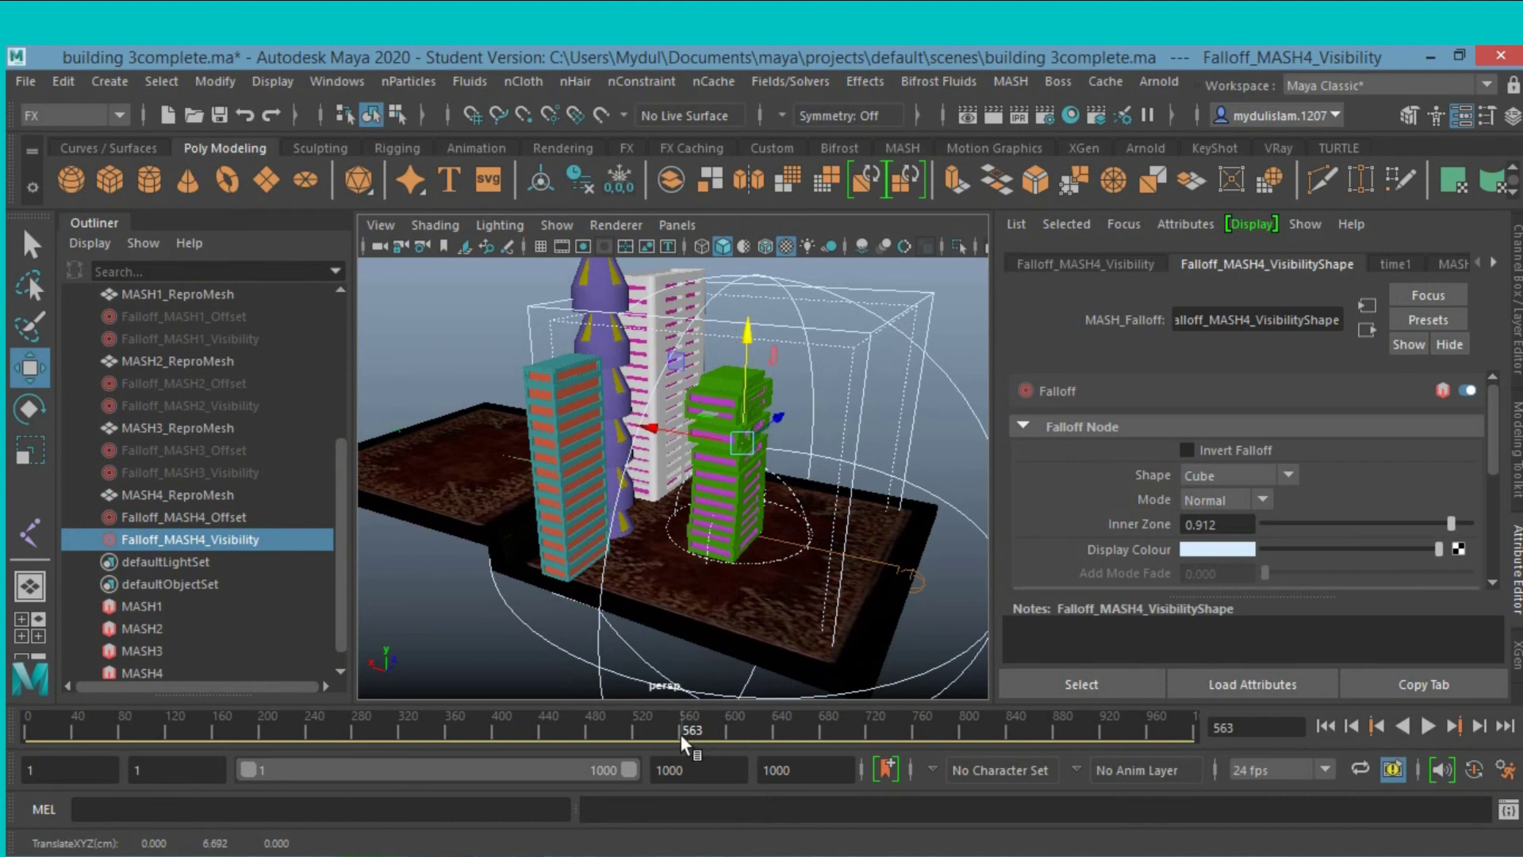
left_click_drag(678, 734, 723, 731)
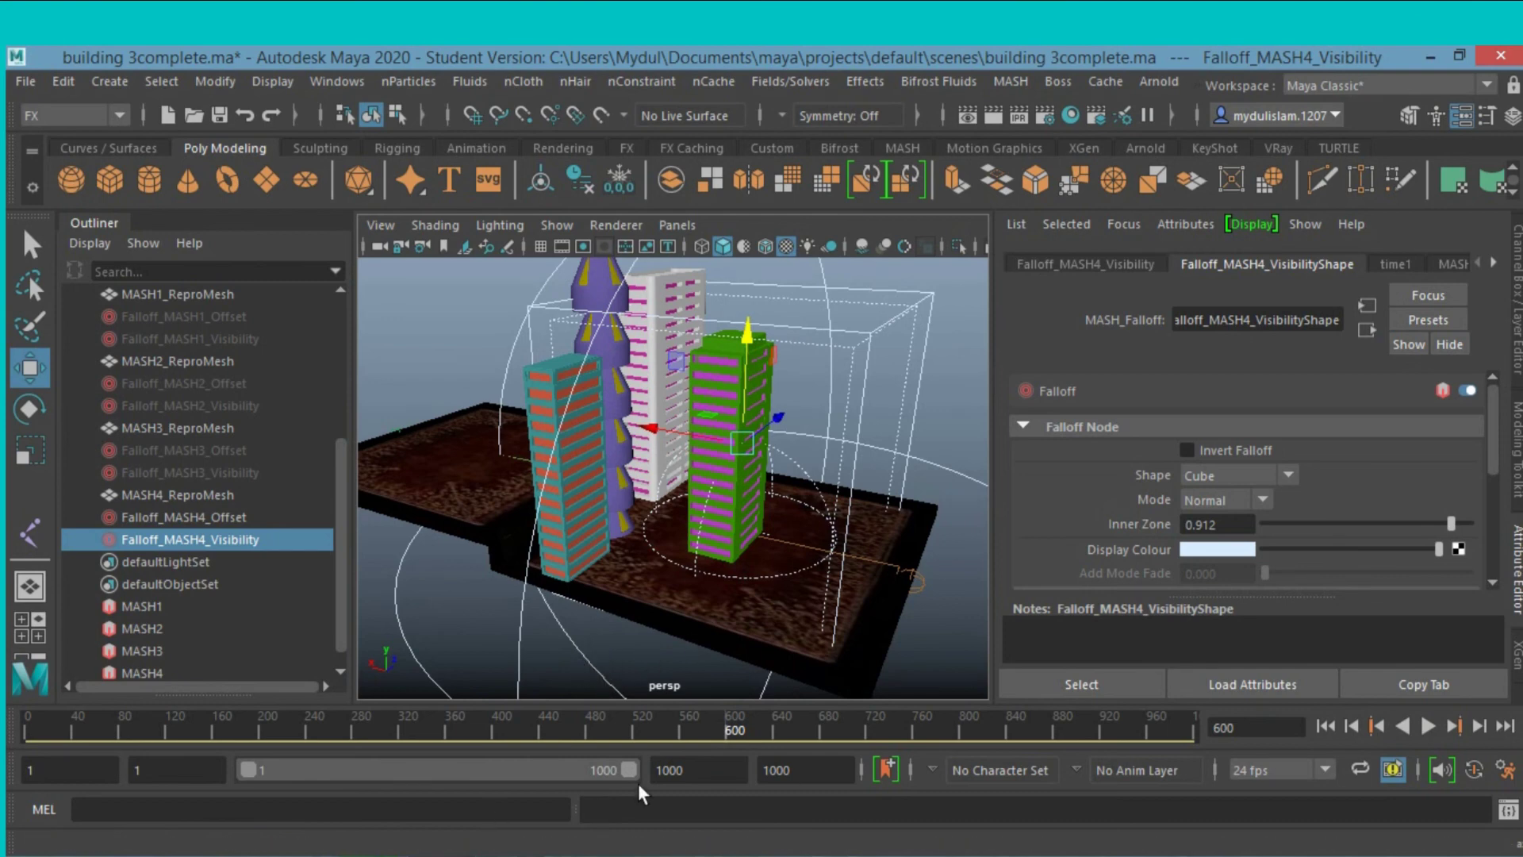
mouse_move(715, 729)
left_mouse_down()
mouse_move(541, 750)
mouse_move(721, 750)
left_mouse_up()
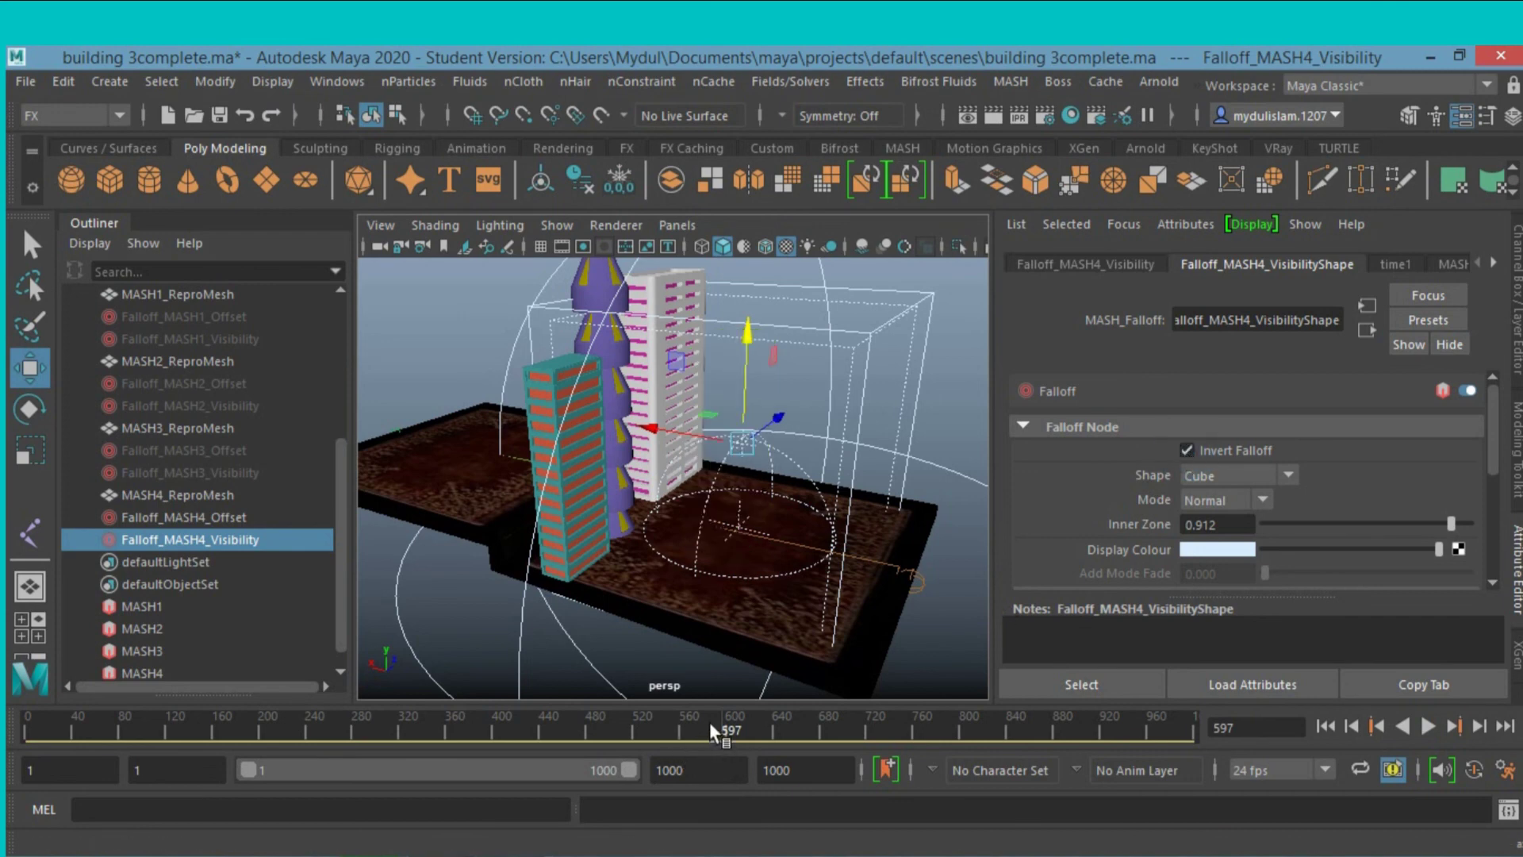
mouse_move(709, 724)
left_mouse_down()
mouse_move(697, 744)
mouse_move(726, 744)
left_mouse_up()
left_click(1185, 450)
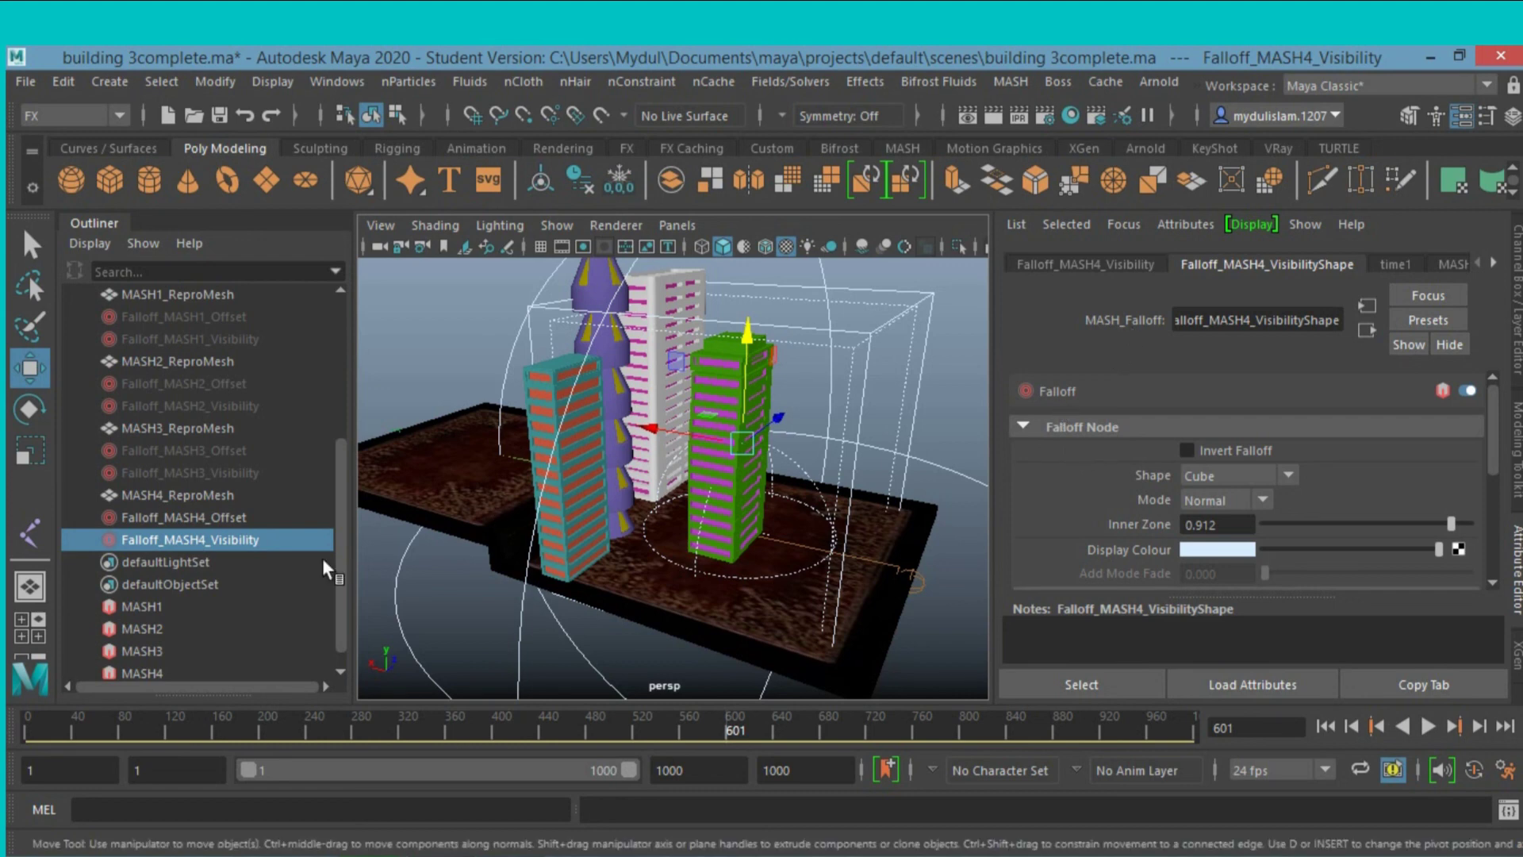
scroll(220, 611, "down", 1)
Hide Falloff_MASH4_Visibility and Falloff_MASH4_Offset with H, then reselect MASH4.
left_click(138, 649)
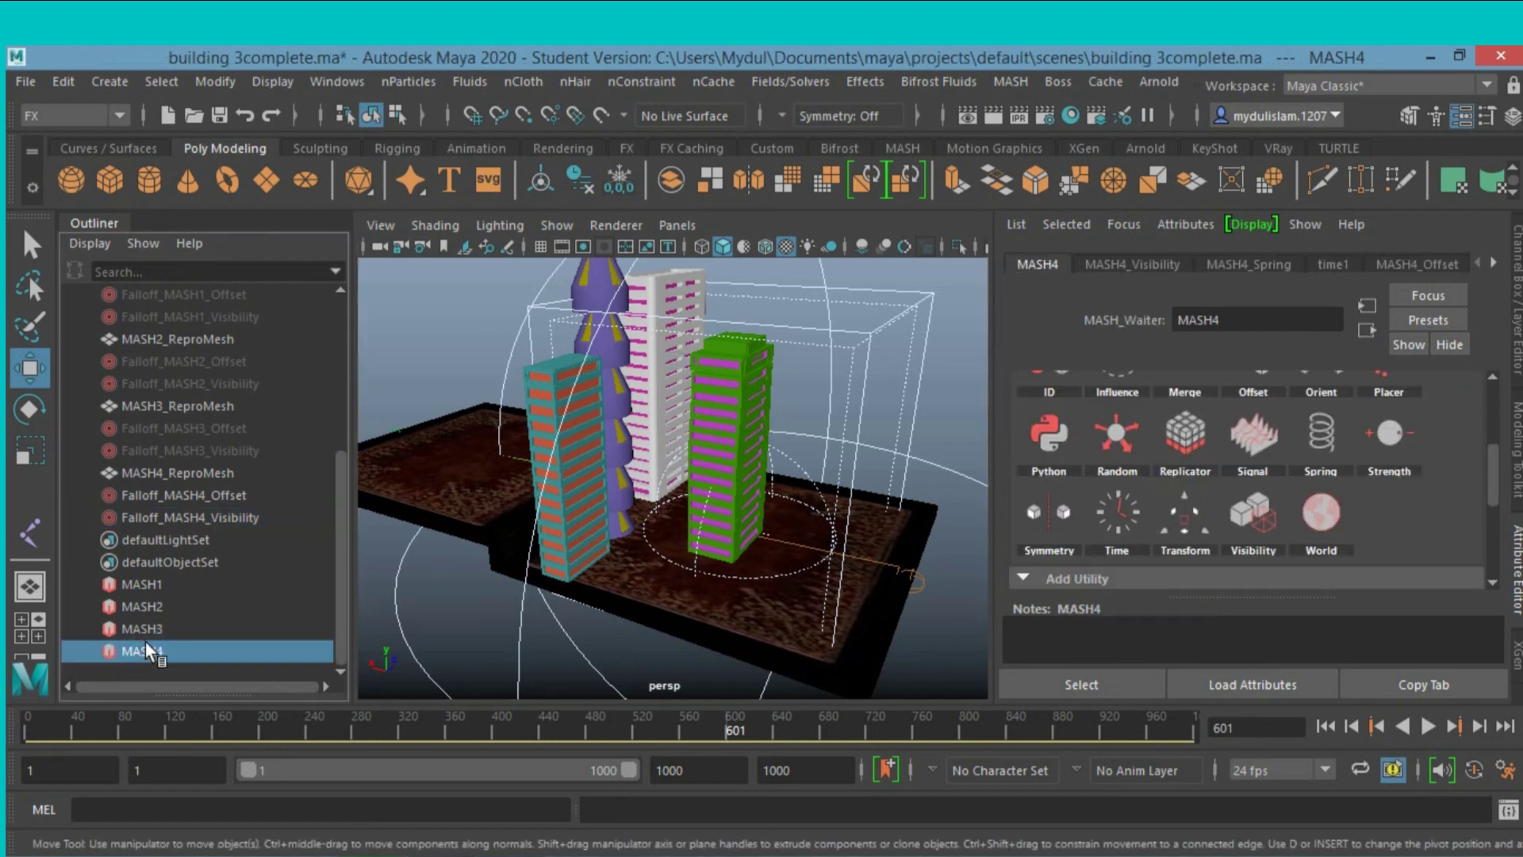
left_click(191, 520)
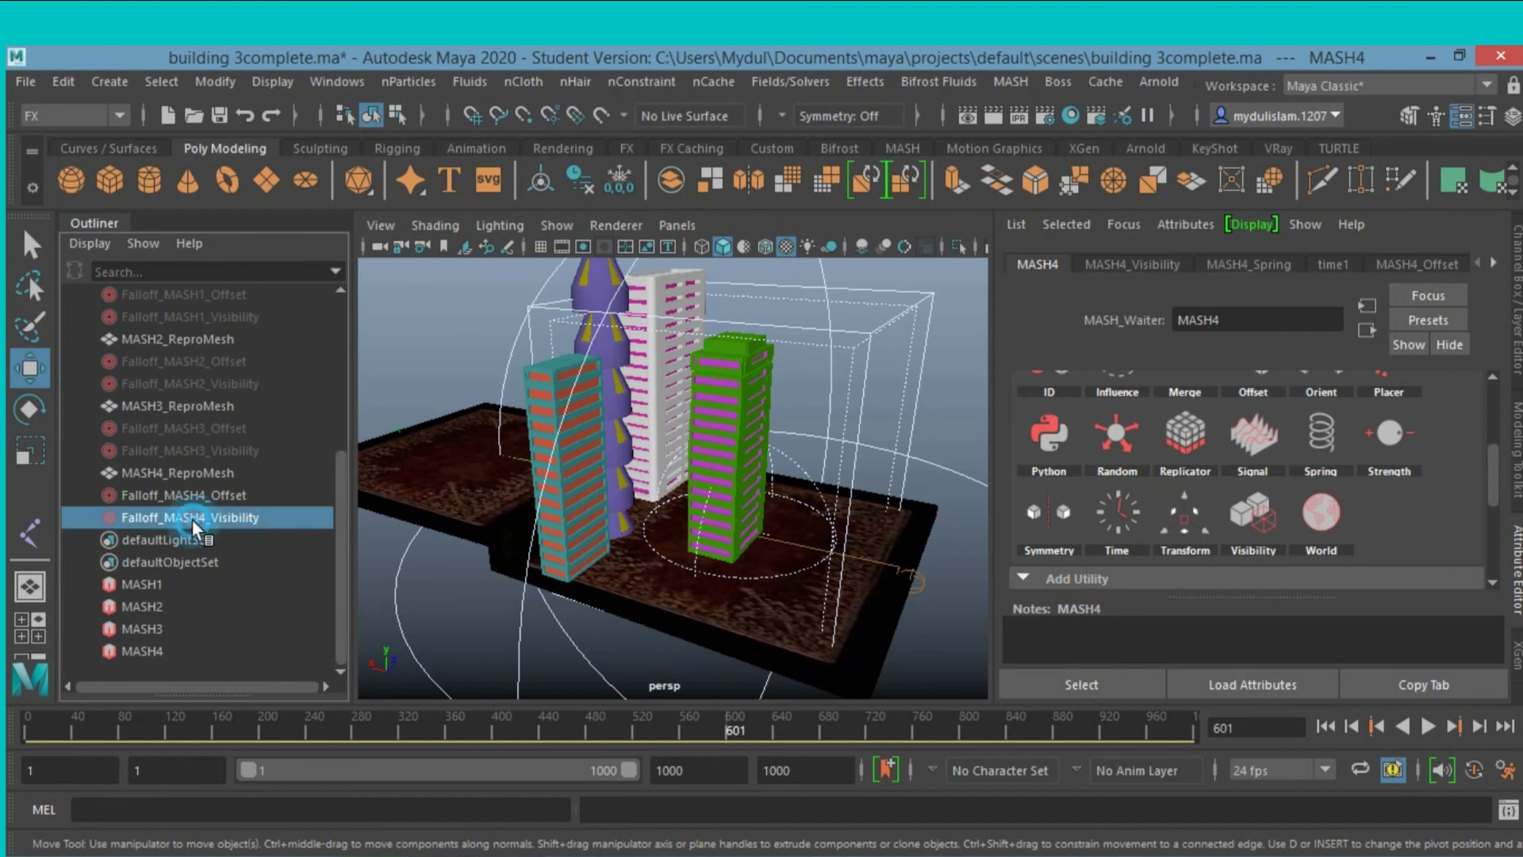
key("h")
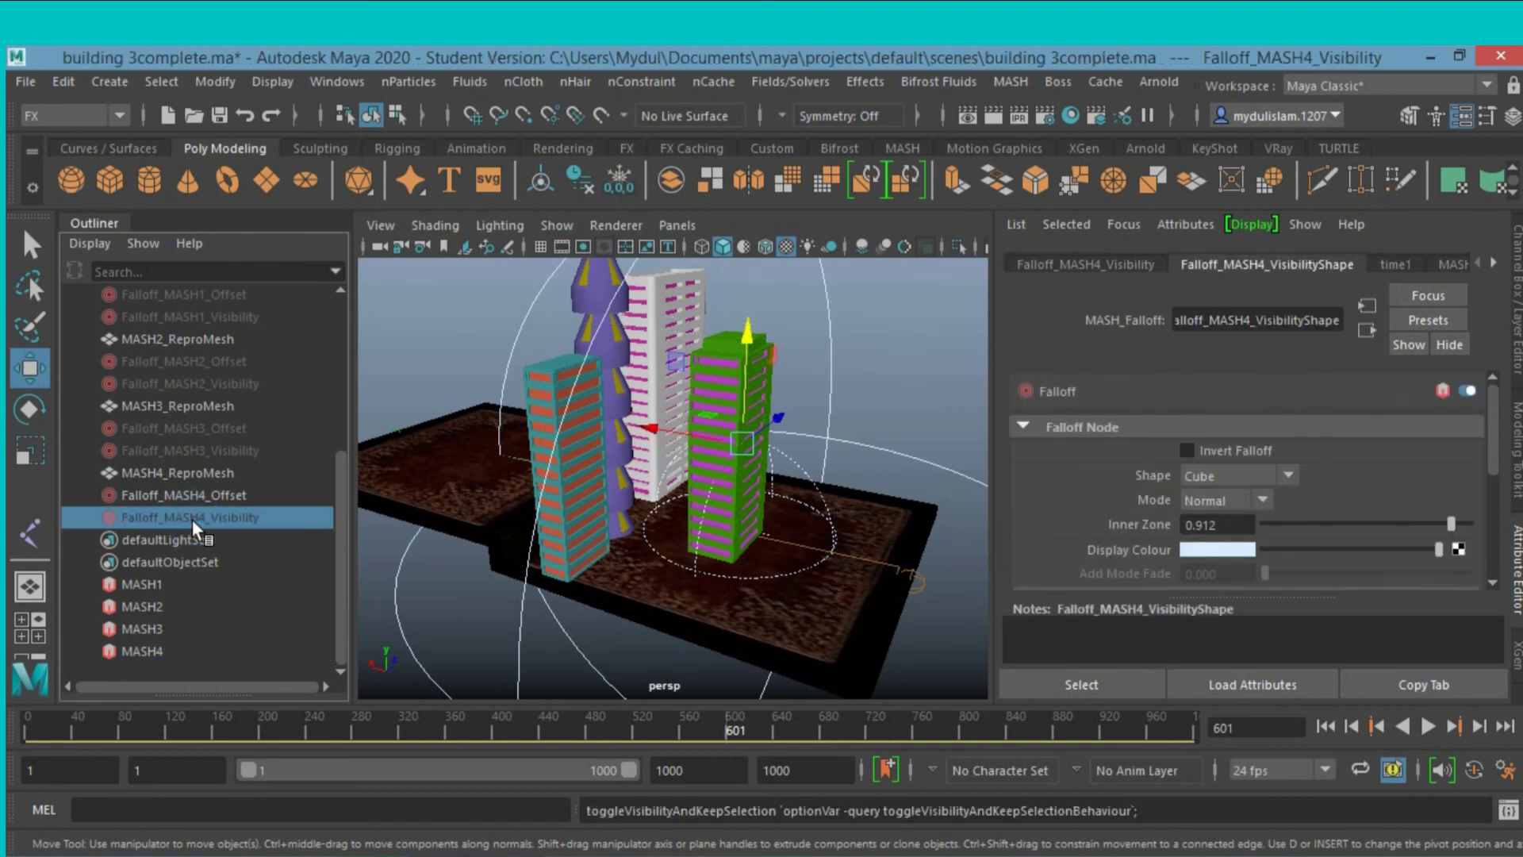
left_click(191, 498)
key("h")
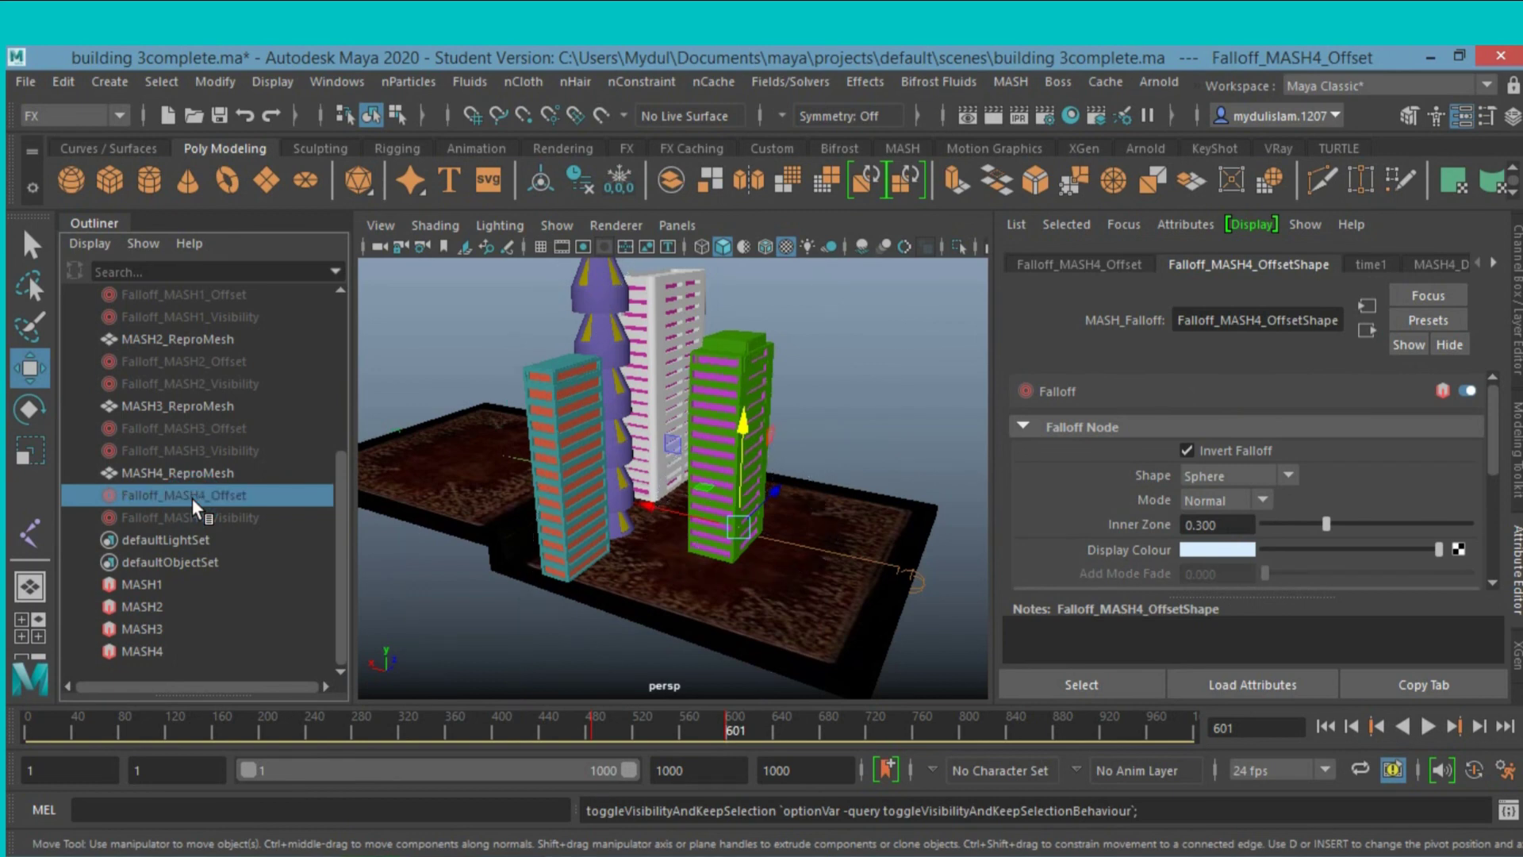
left_click(139, 652)
scroll(1136, 497, "down", 2)
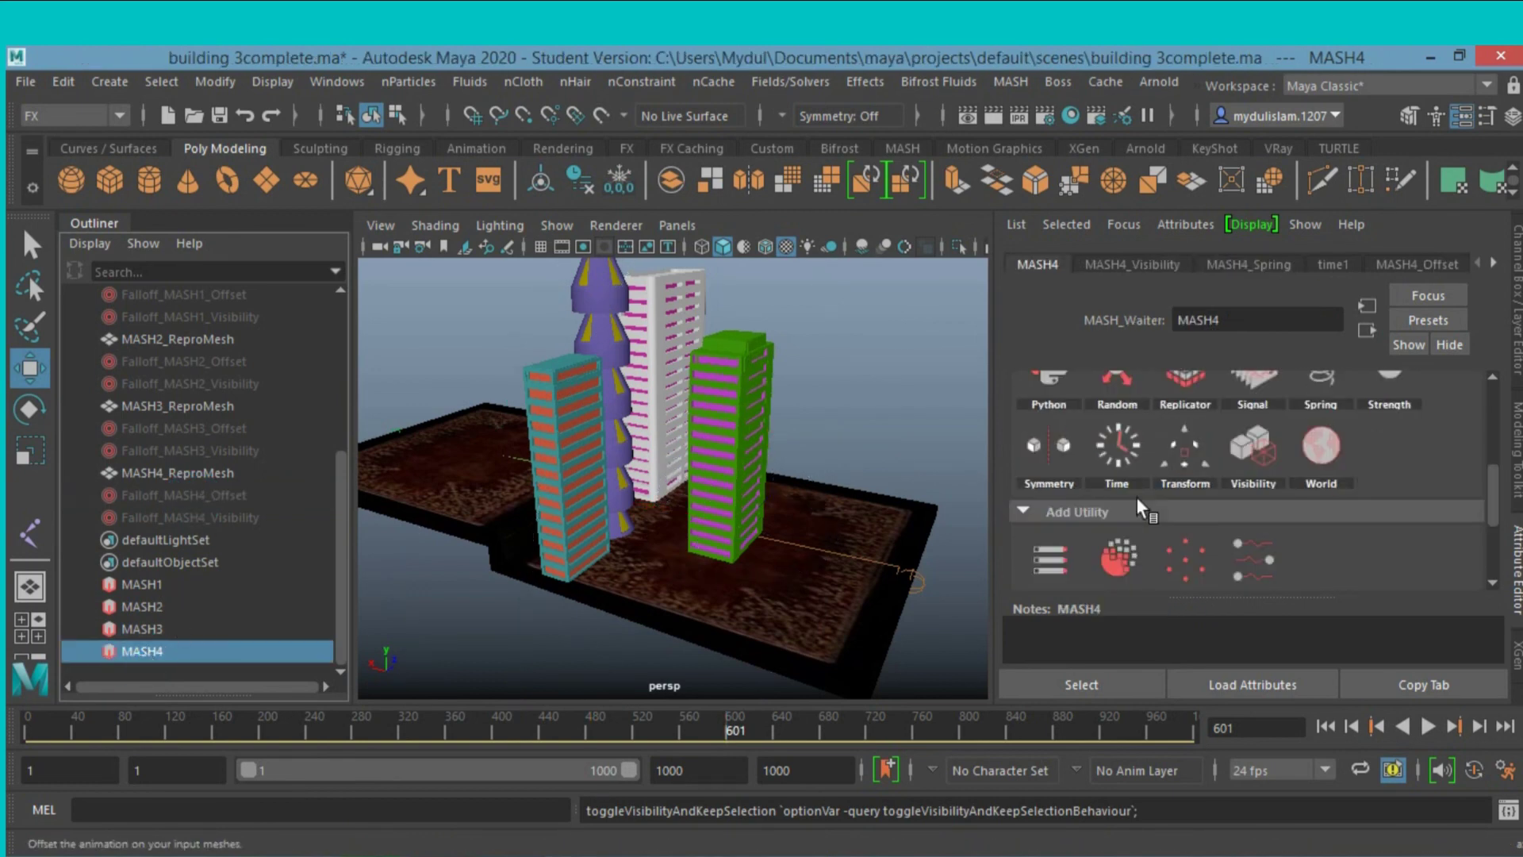
Add a Transform node to MASH4 and set Position Z to 9 and X to -8.
left_click(1185, 460)
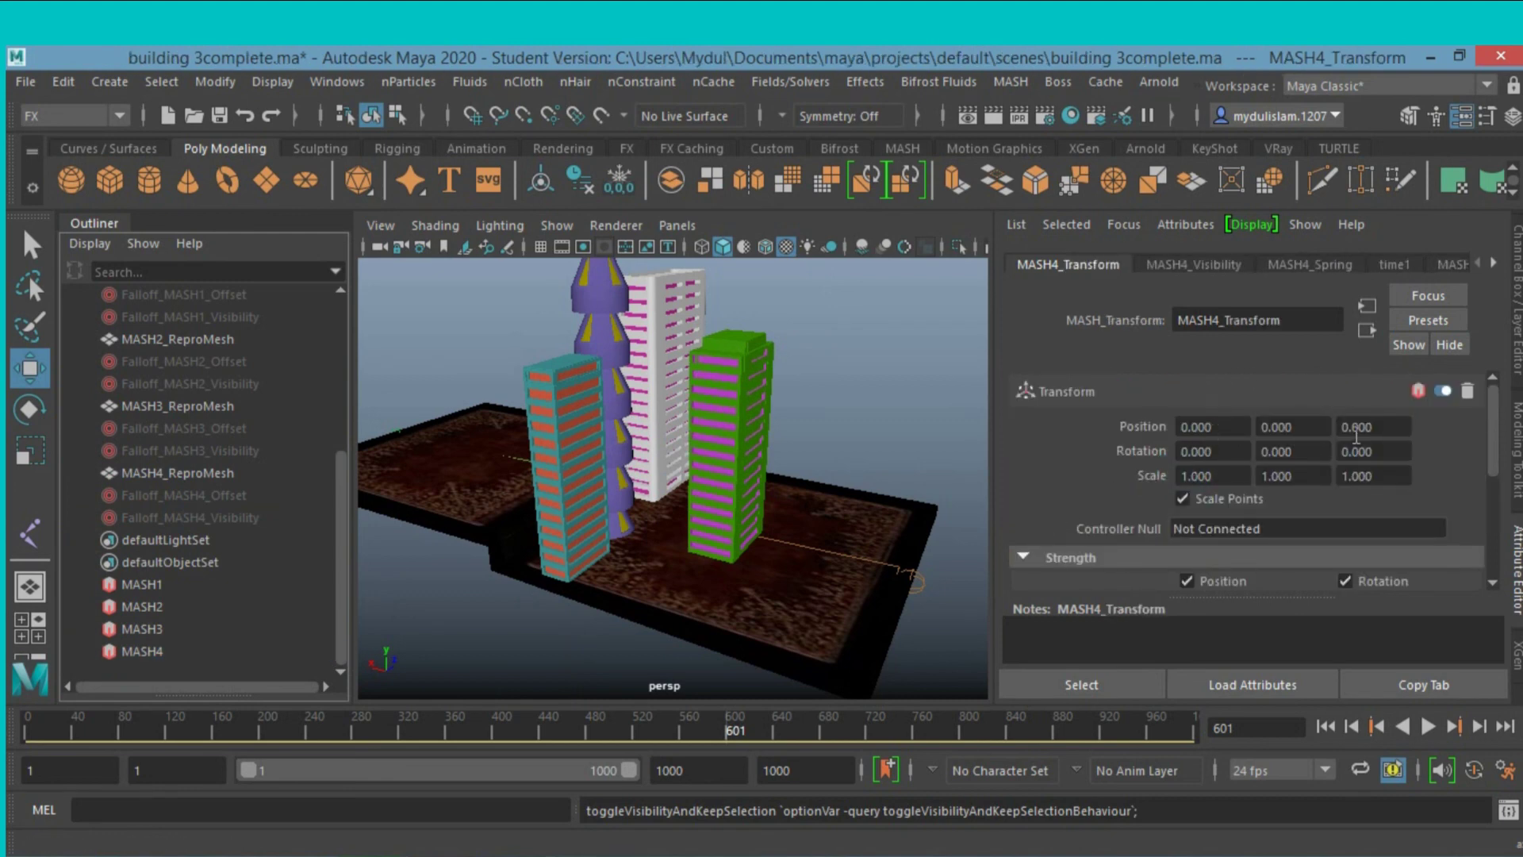
left_click(1390, 428)
type("9")
key("Return")
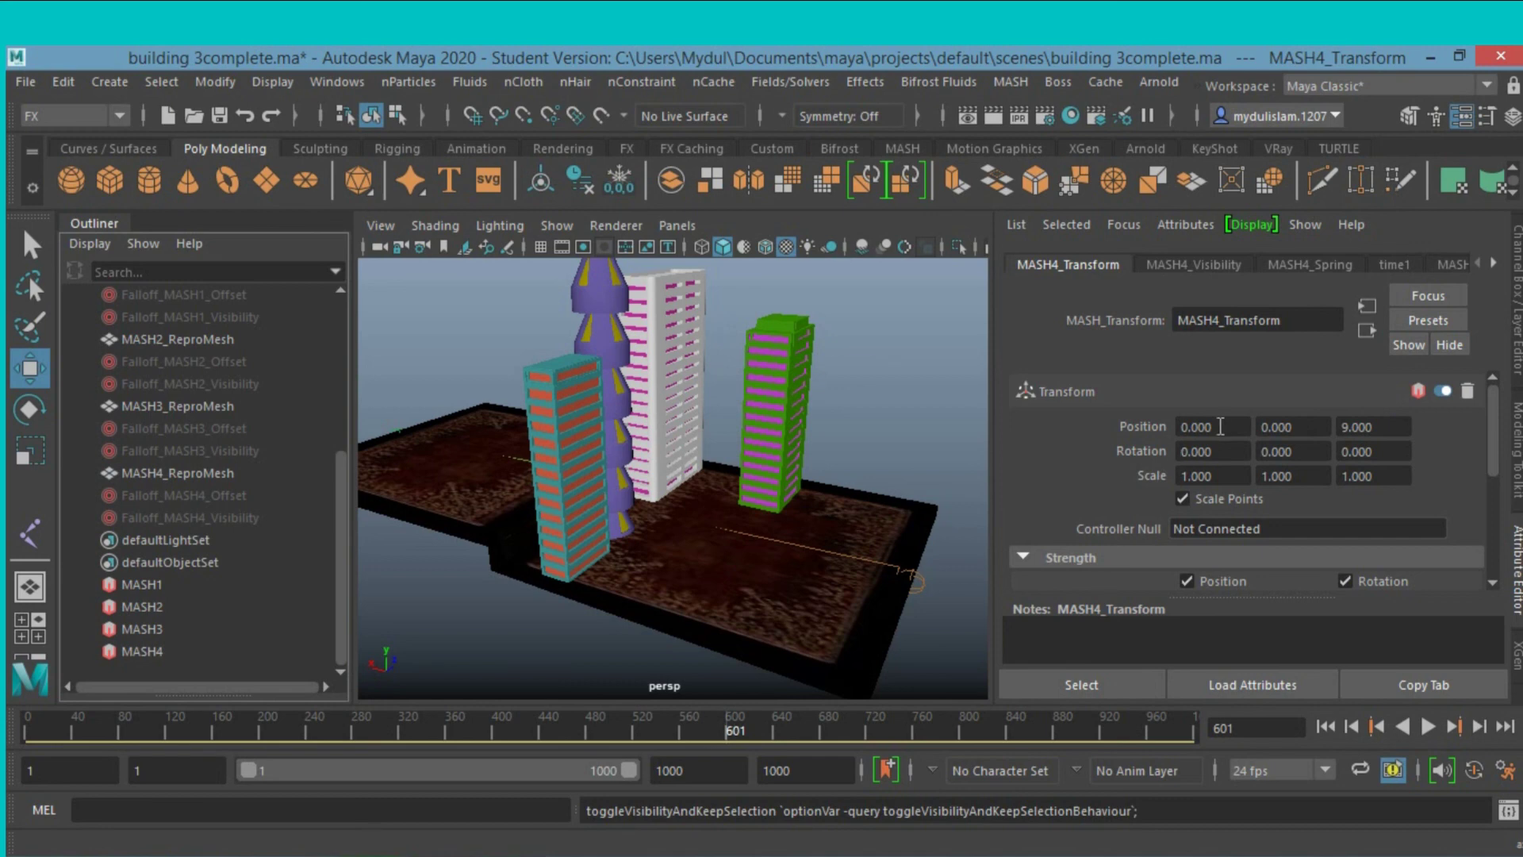
left_click(1178, 429)
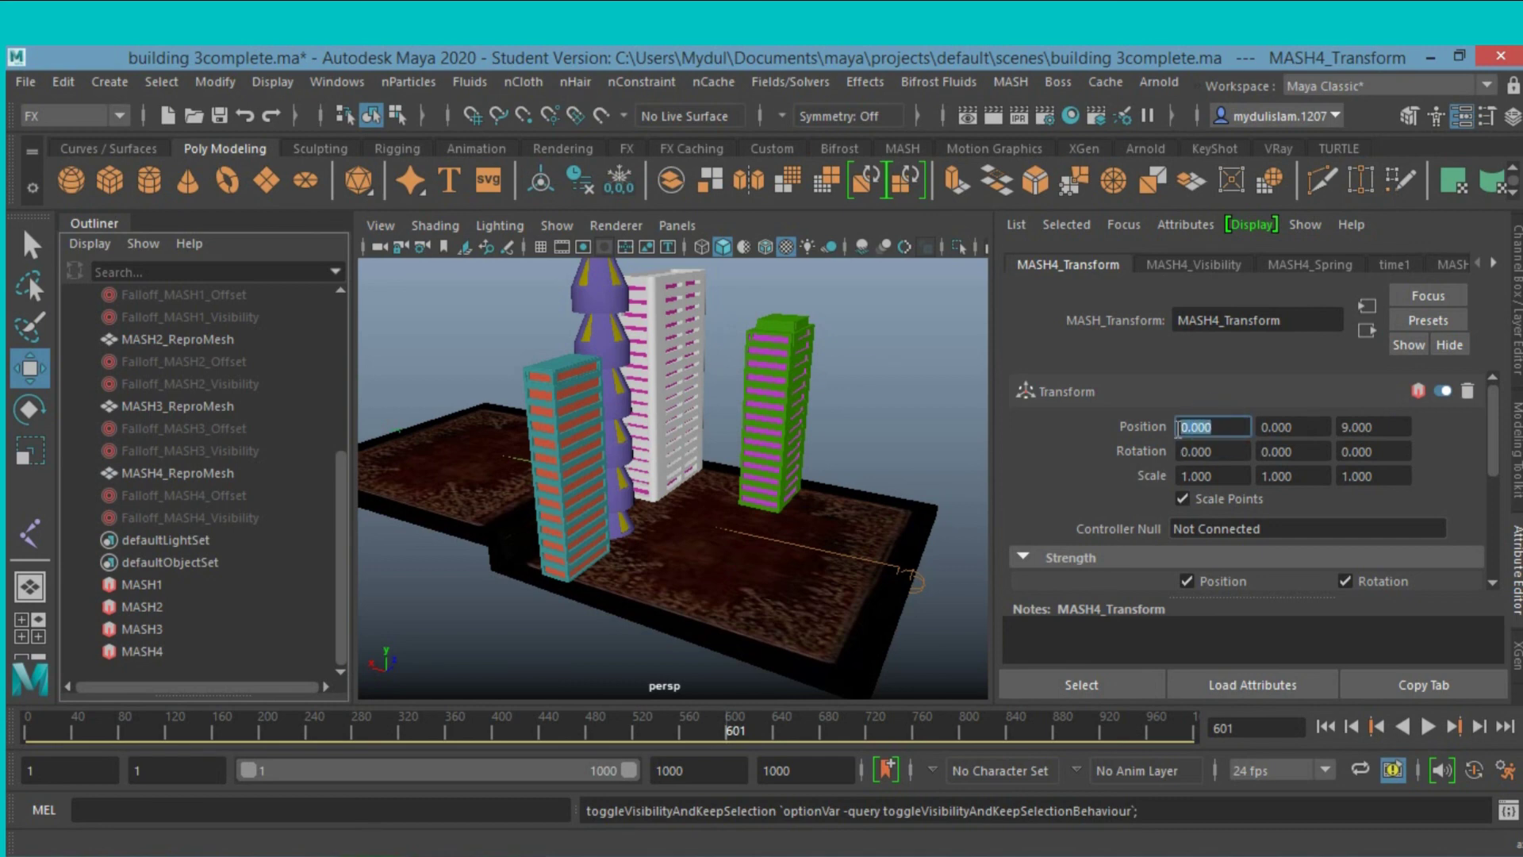
type("8")
key("Return")
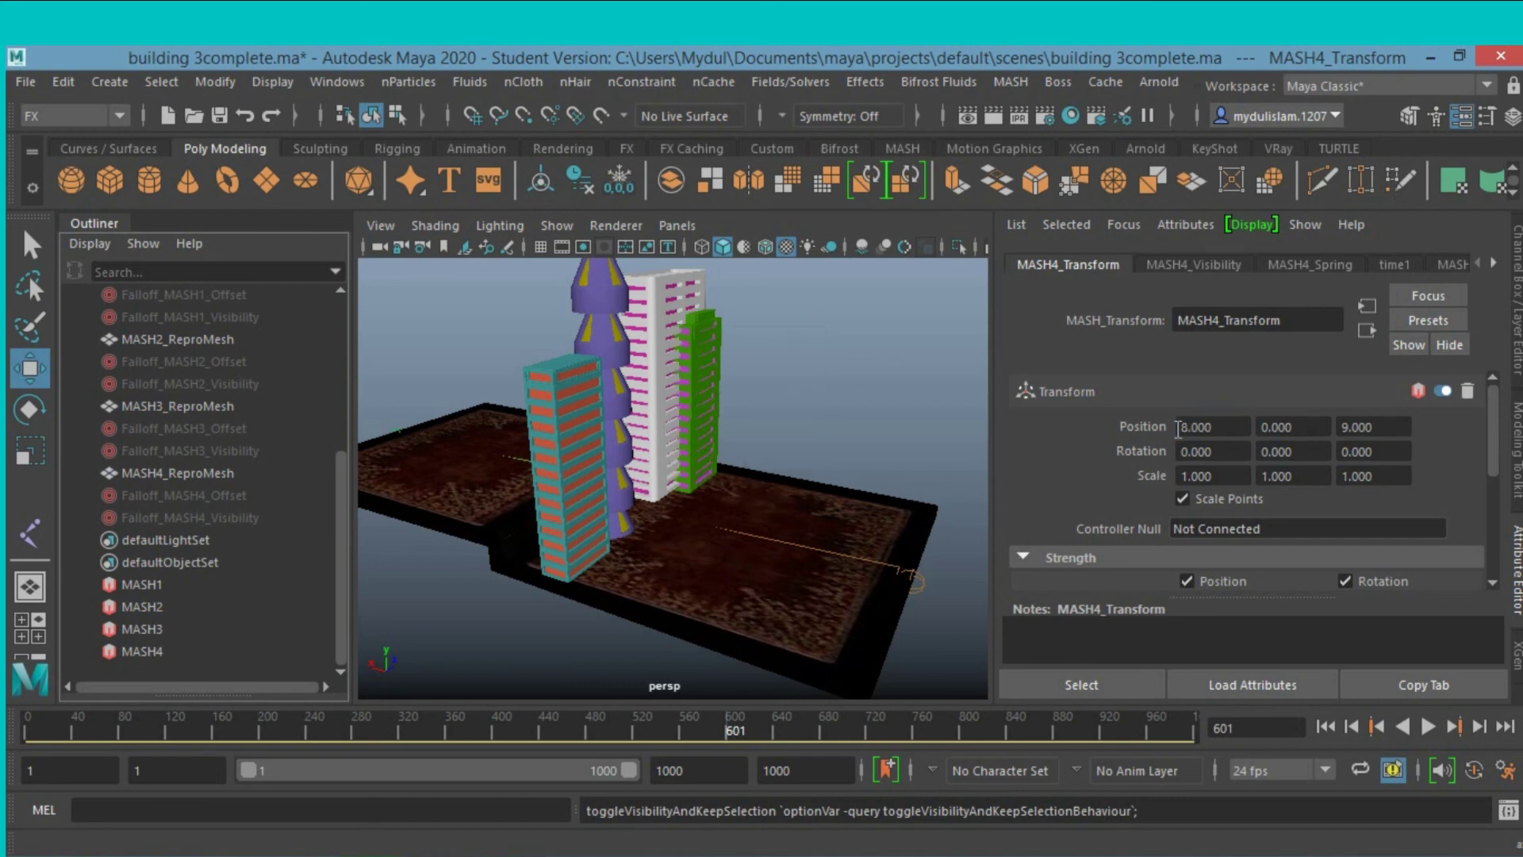
left_click(1178, 428)
type("-")
key("Return")
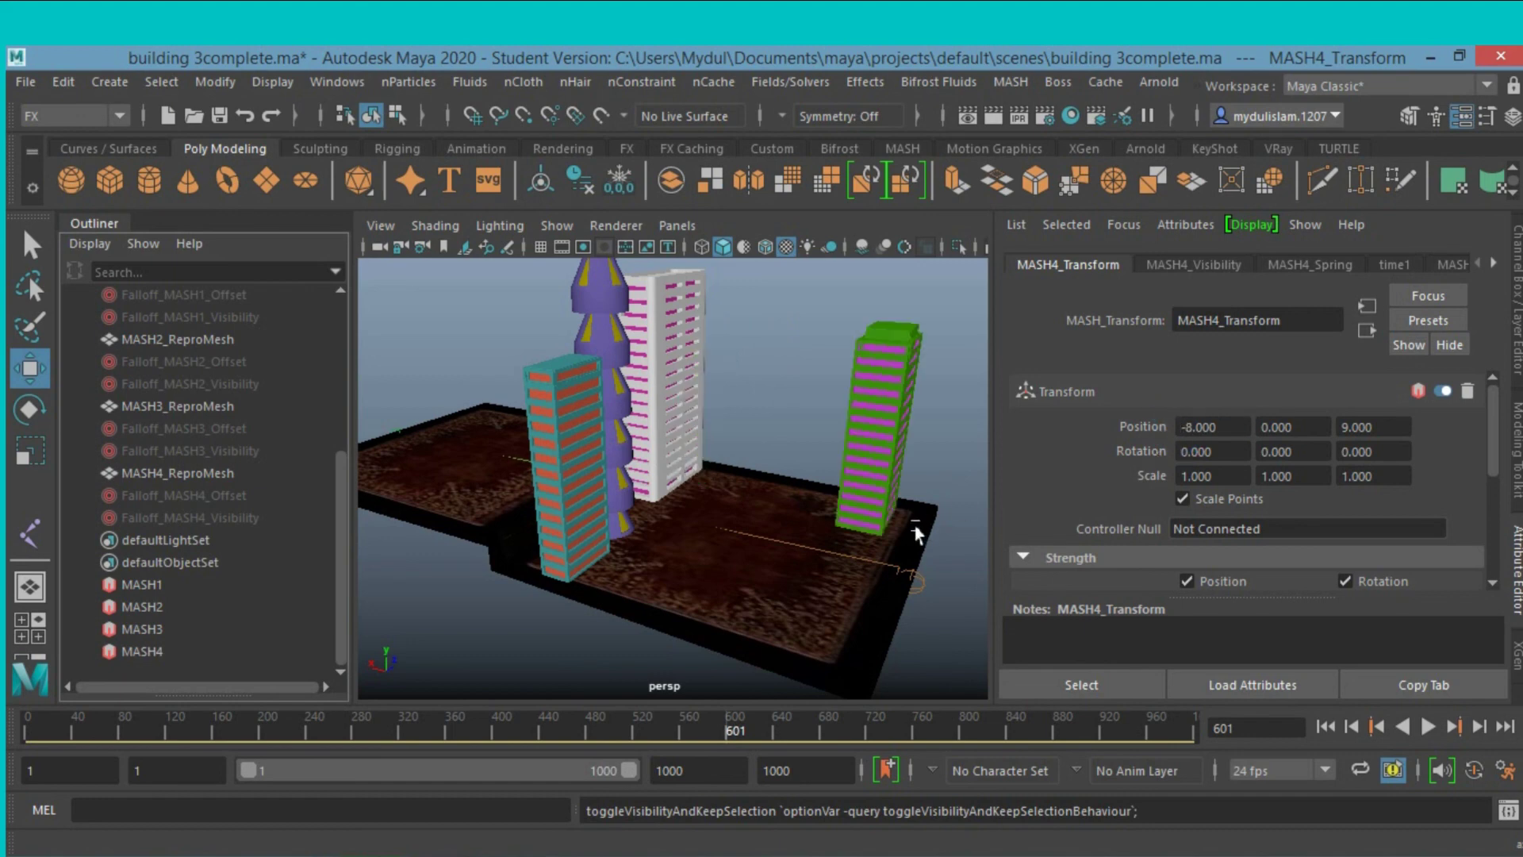
Check the placement in the viewport and correct Position X to -10.
left_click_drag(809, 579, 739, 593, "alt")
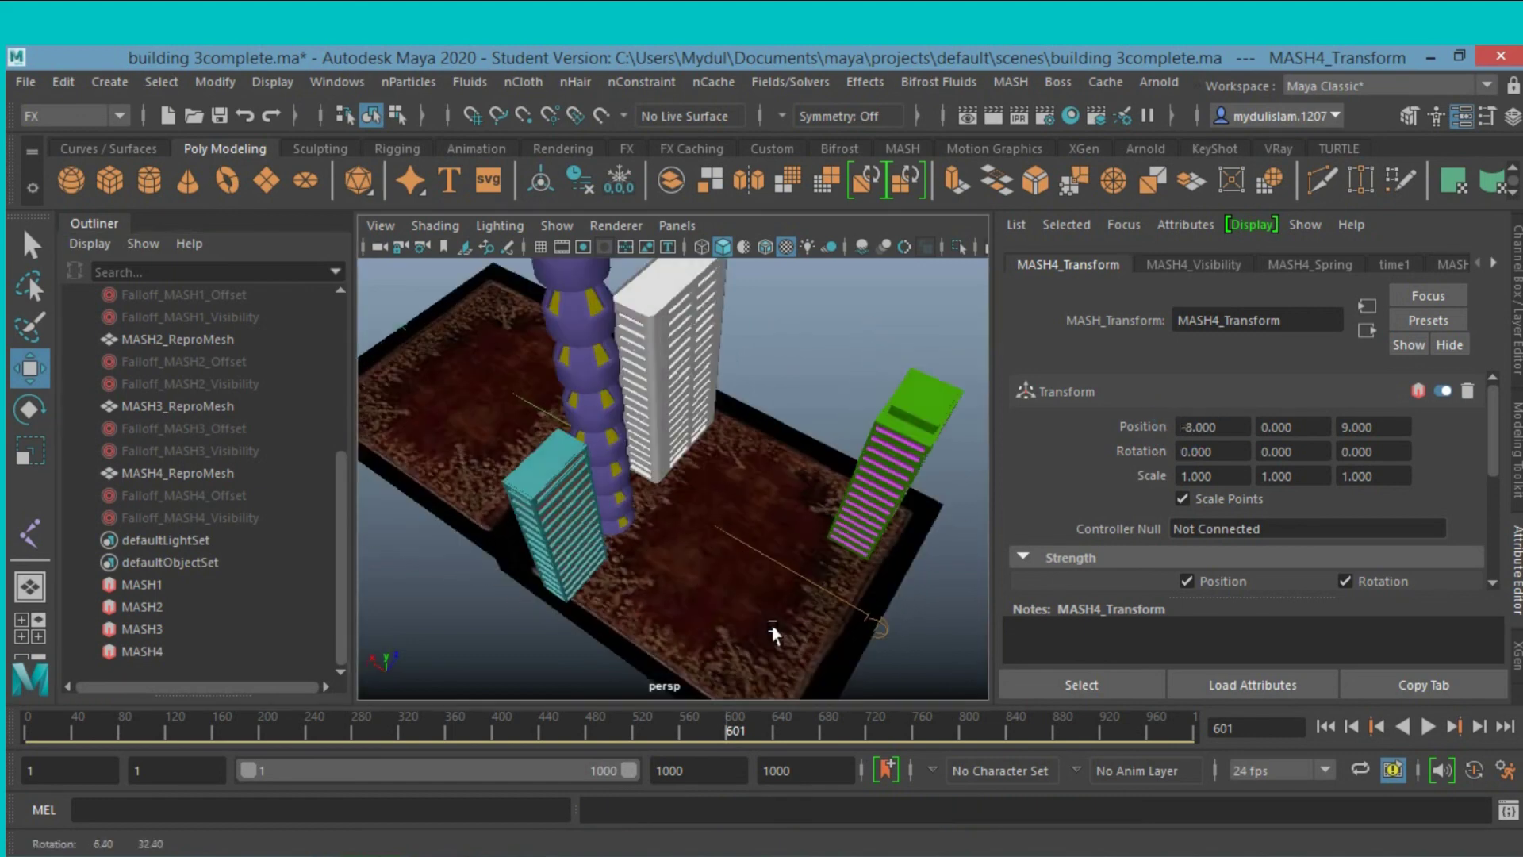
scroll(730, 591, "up", 3)
scroll(718, 587, "up", 3)
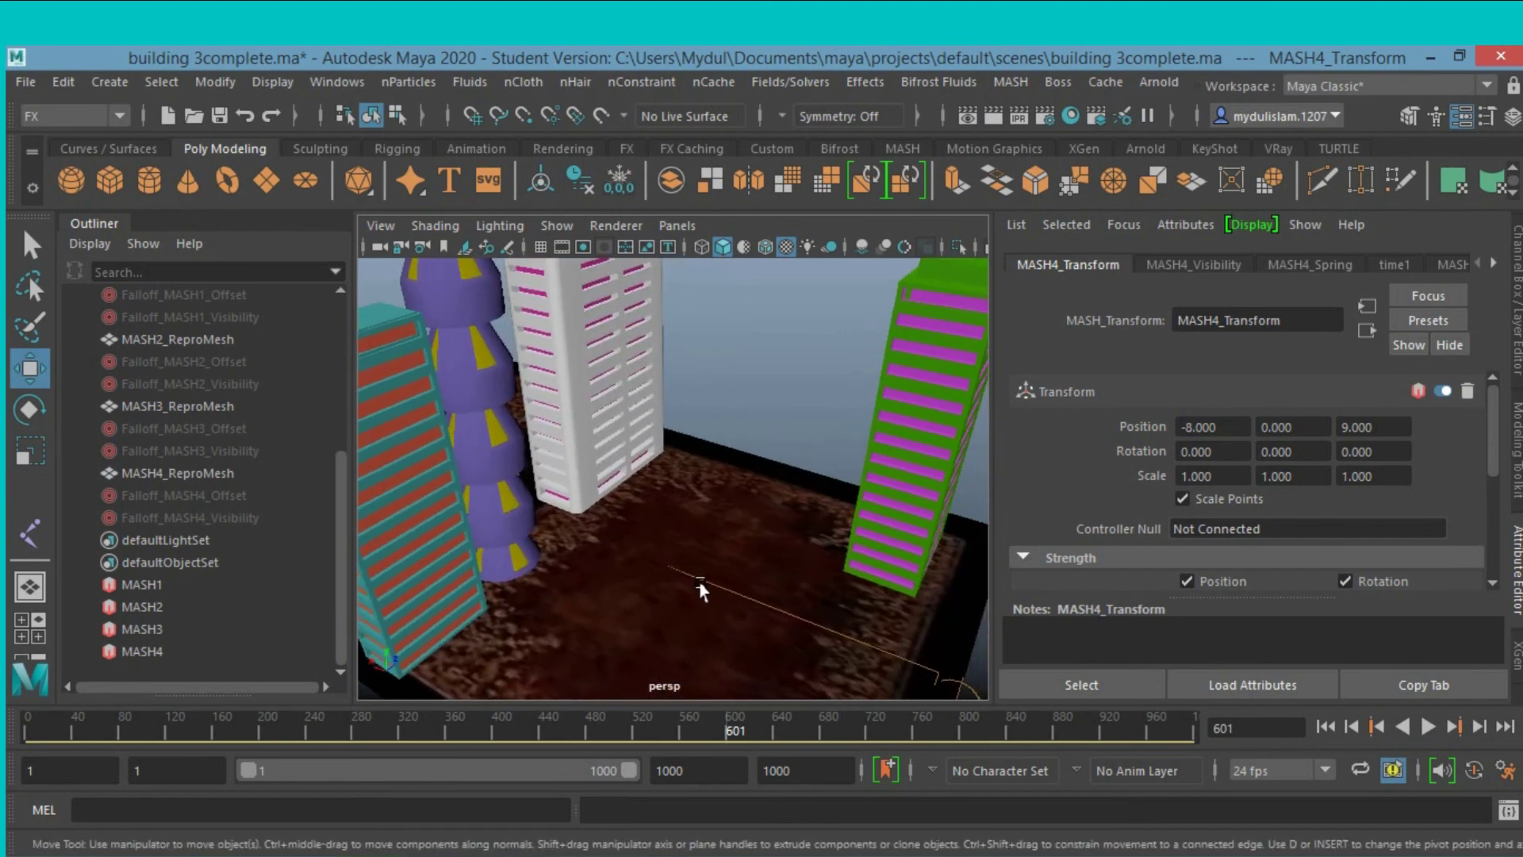
left_click_drag(712, 585, 698, 579, "alt")
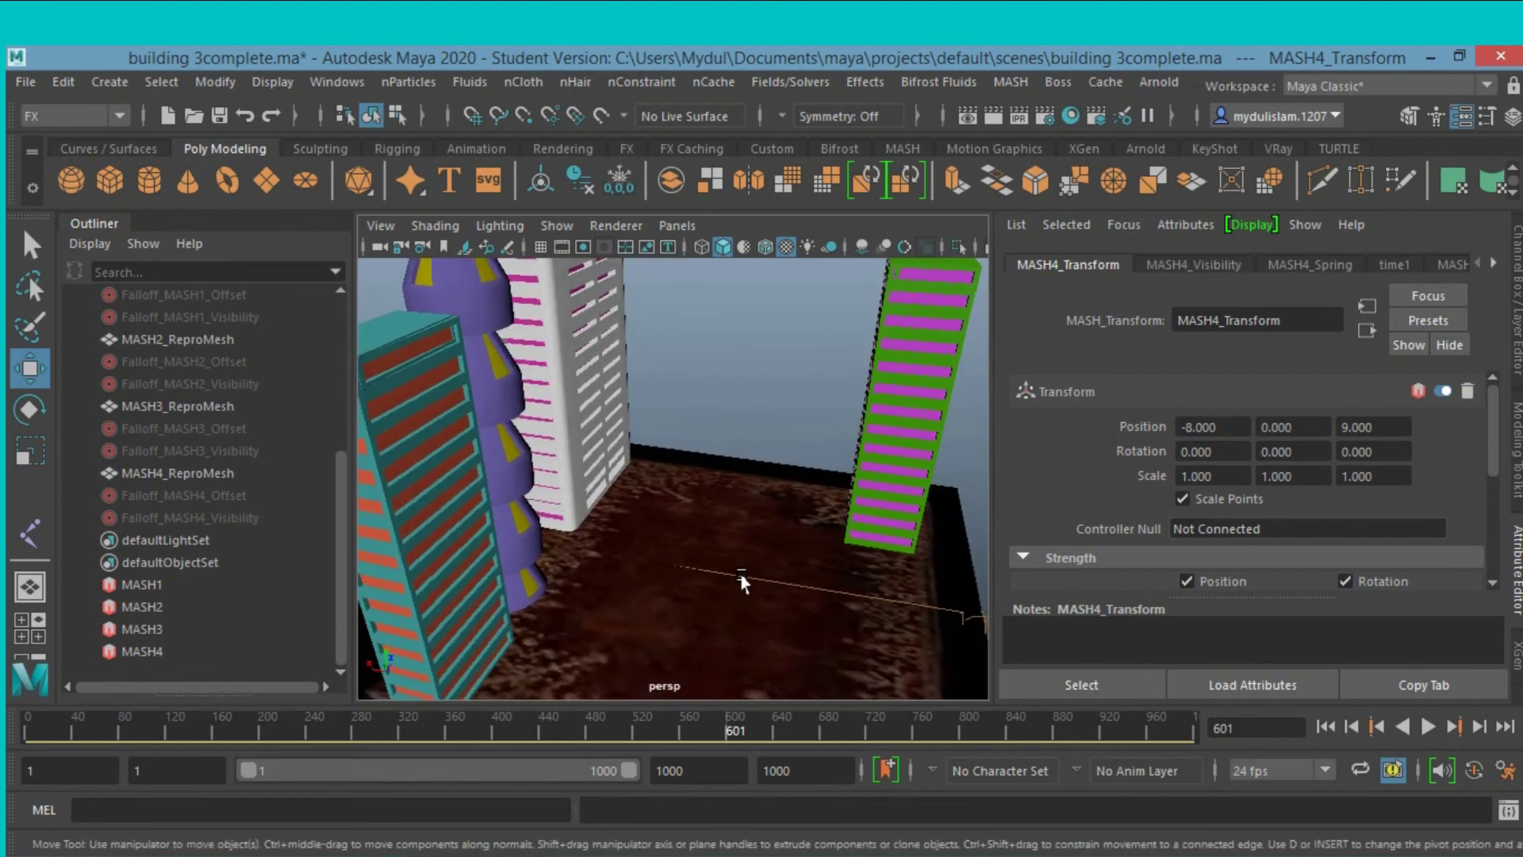
scroll(690, 575, "down", 2)
left_click(1230, 427)
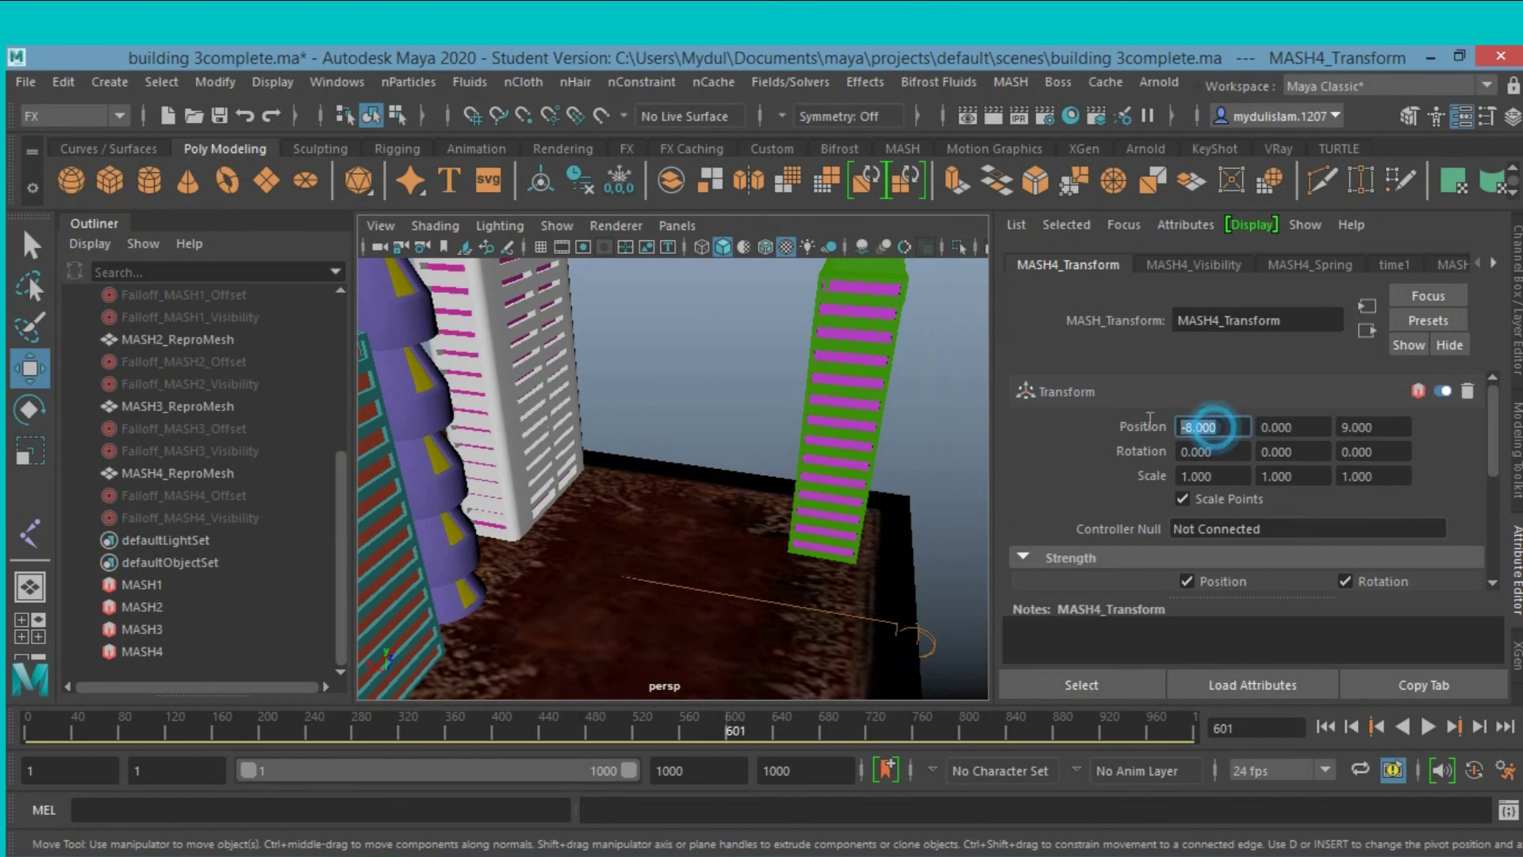
type("-")
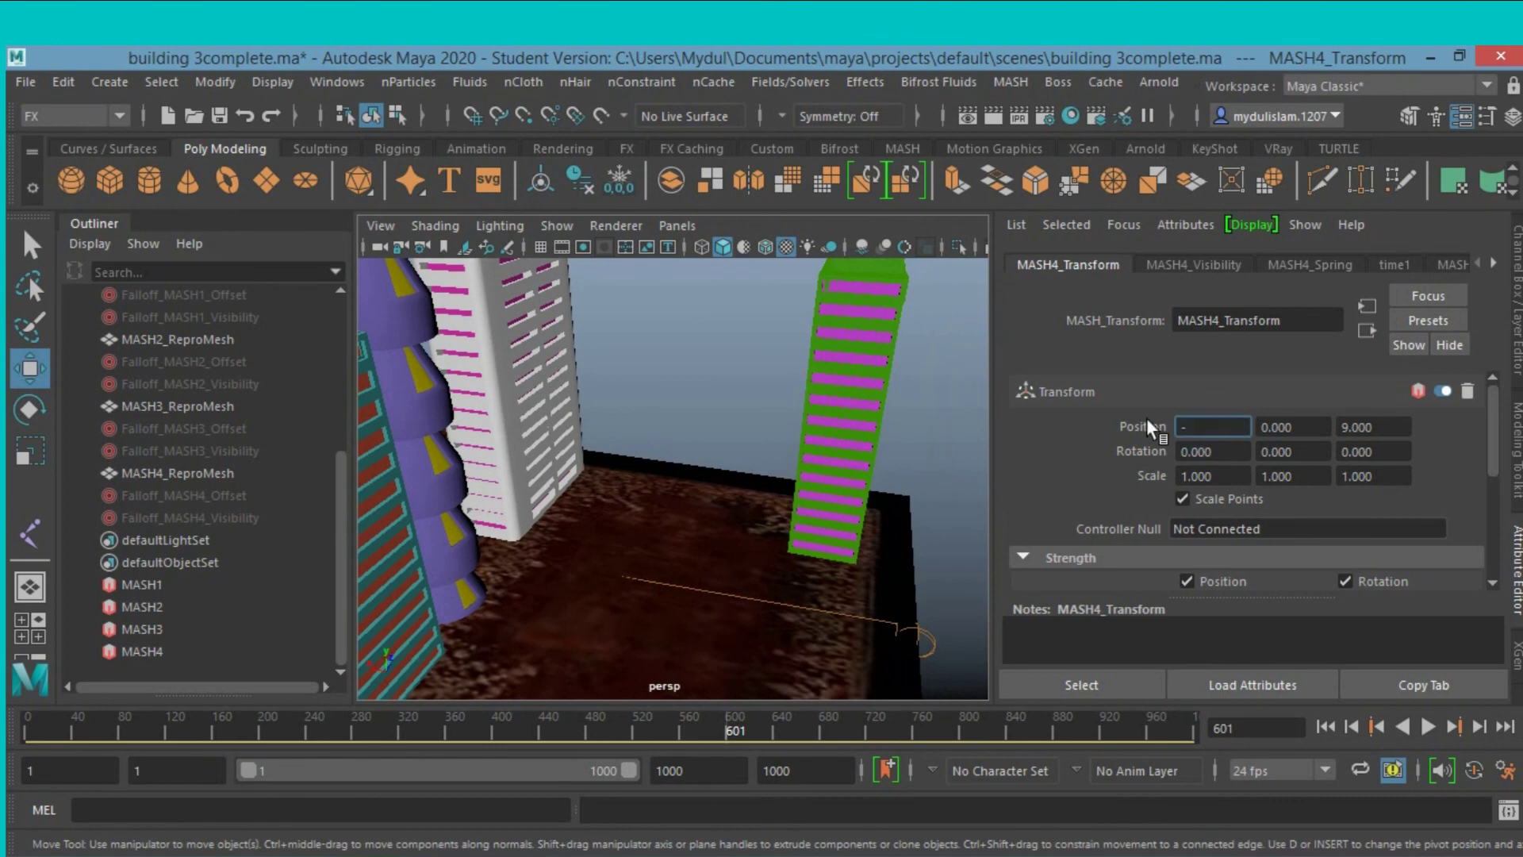
type("10")
key("Return")
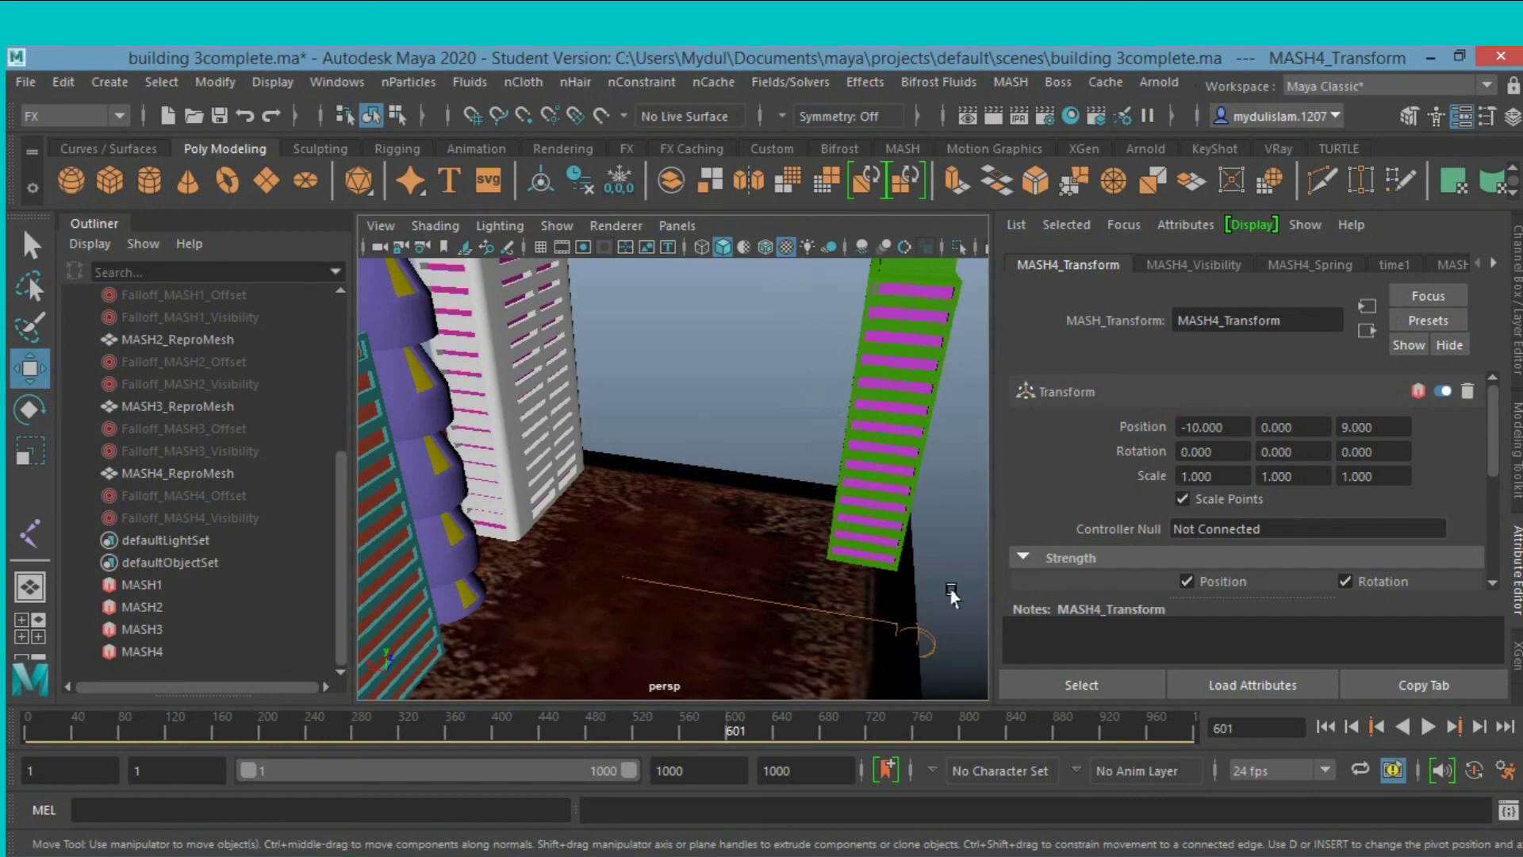
mouse_move(949, 596)
left_mouse_down("alt")
mouse_move(781, 567)
mouse_move(947, 575)
mouse_move(900, 575)
mouse_move(903, 607)
left_mouse_up("alt")
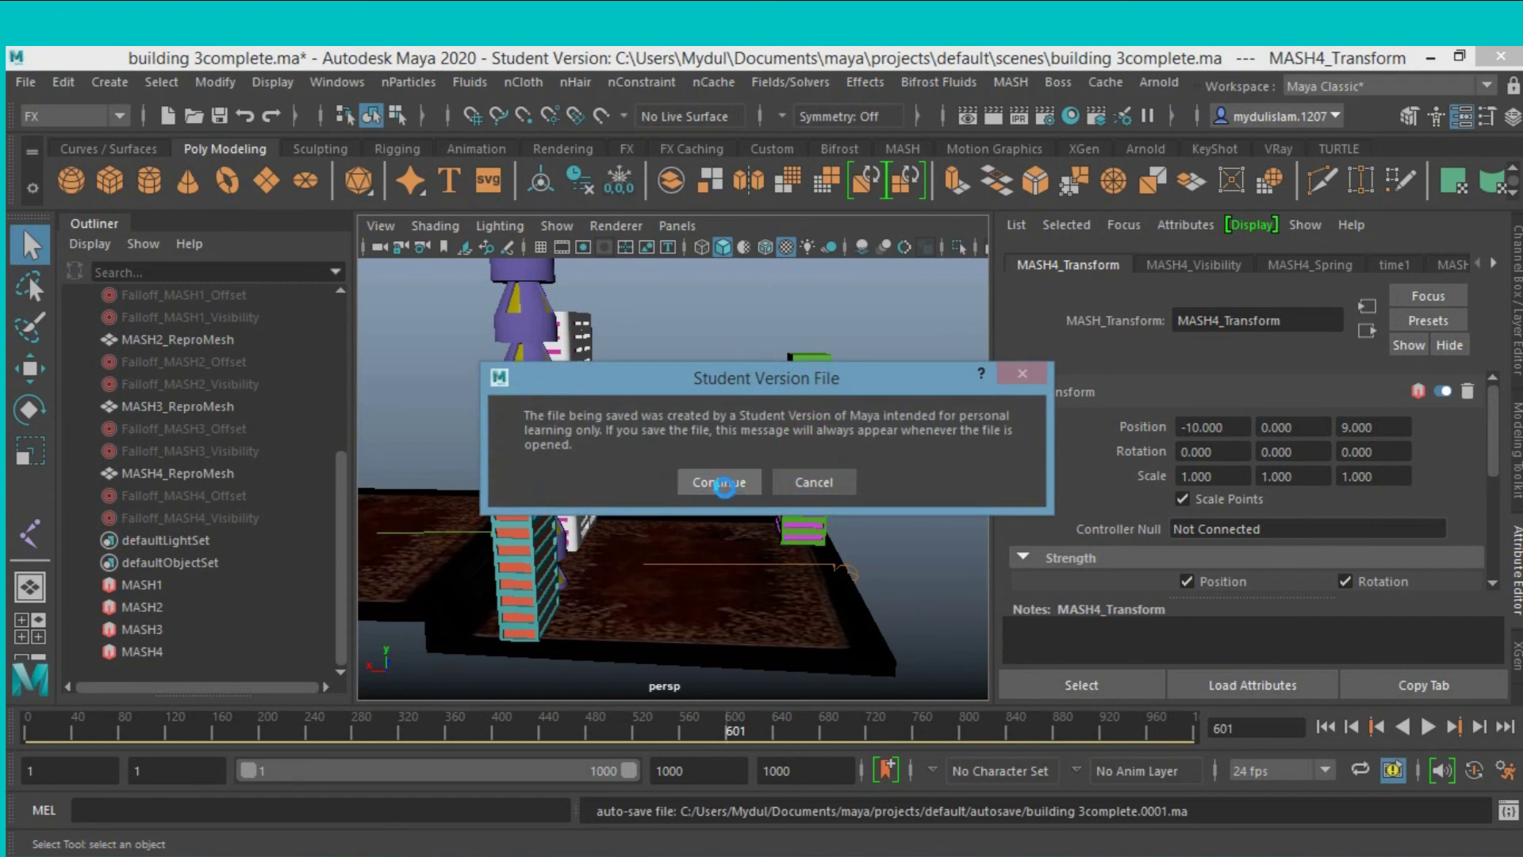
Confirm saving the building 3complete scene past the Student Version prompt and orbit the view.
left_click(723, 482)
scroll(762, 559, "up", 2)
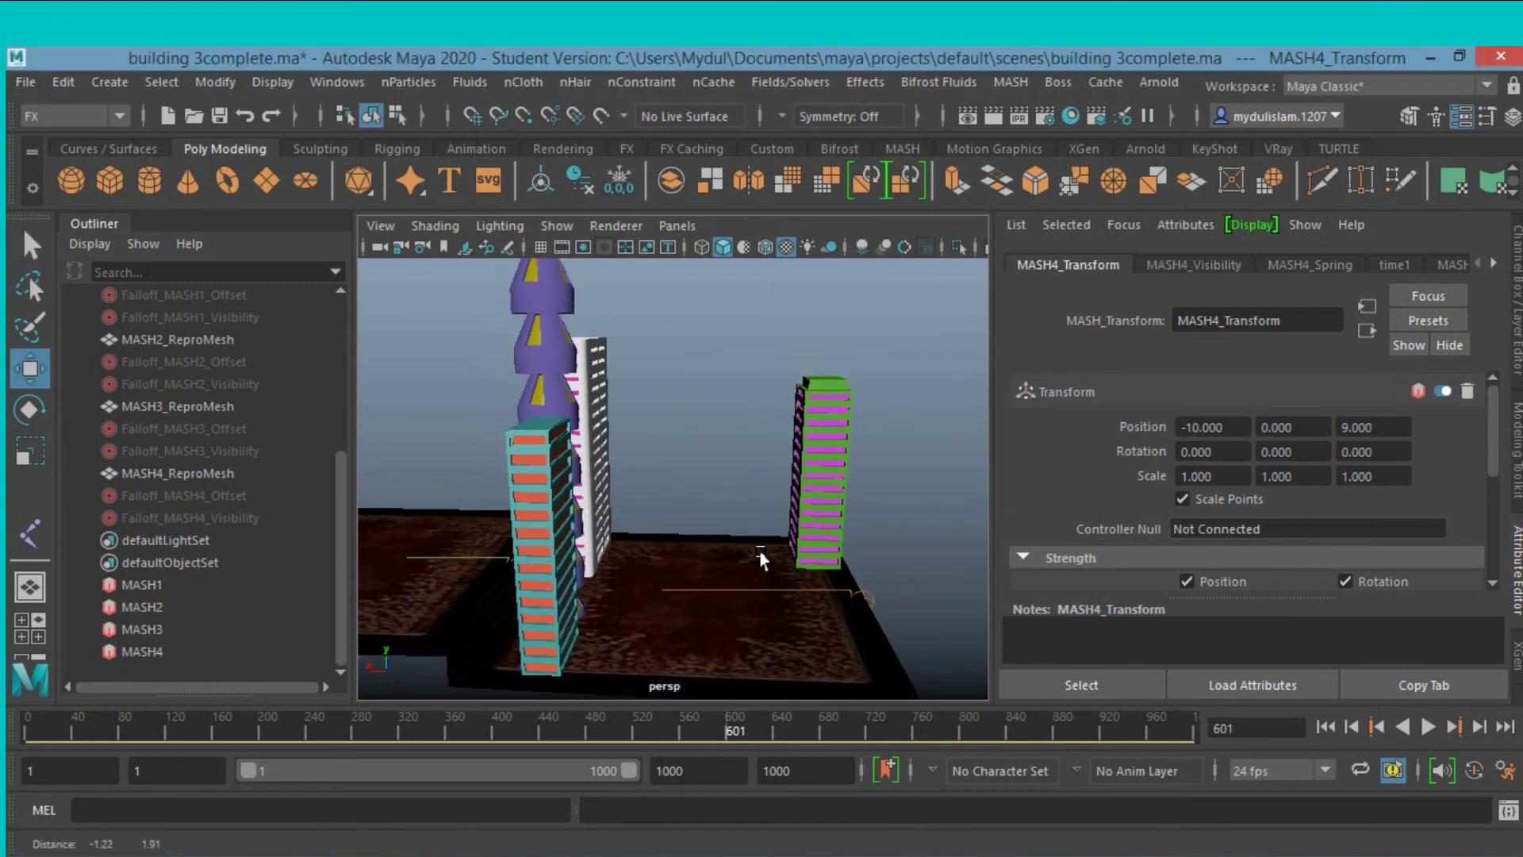
mouse_move(761, 559)
left_mouse_down("alt")
mouse_move(679, 566)
mouse_move(730, 554)
left_mouse_up("alt")
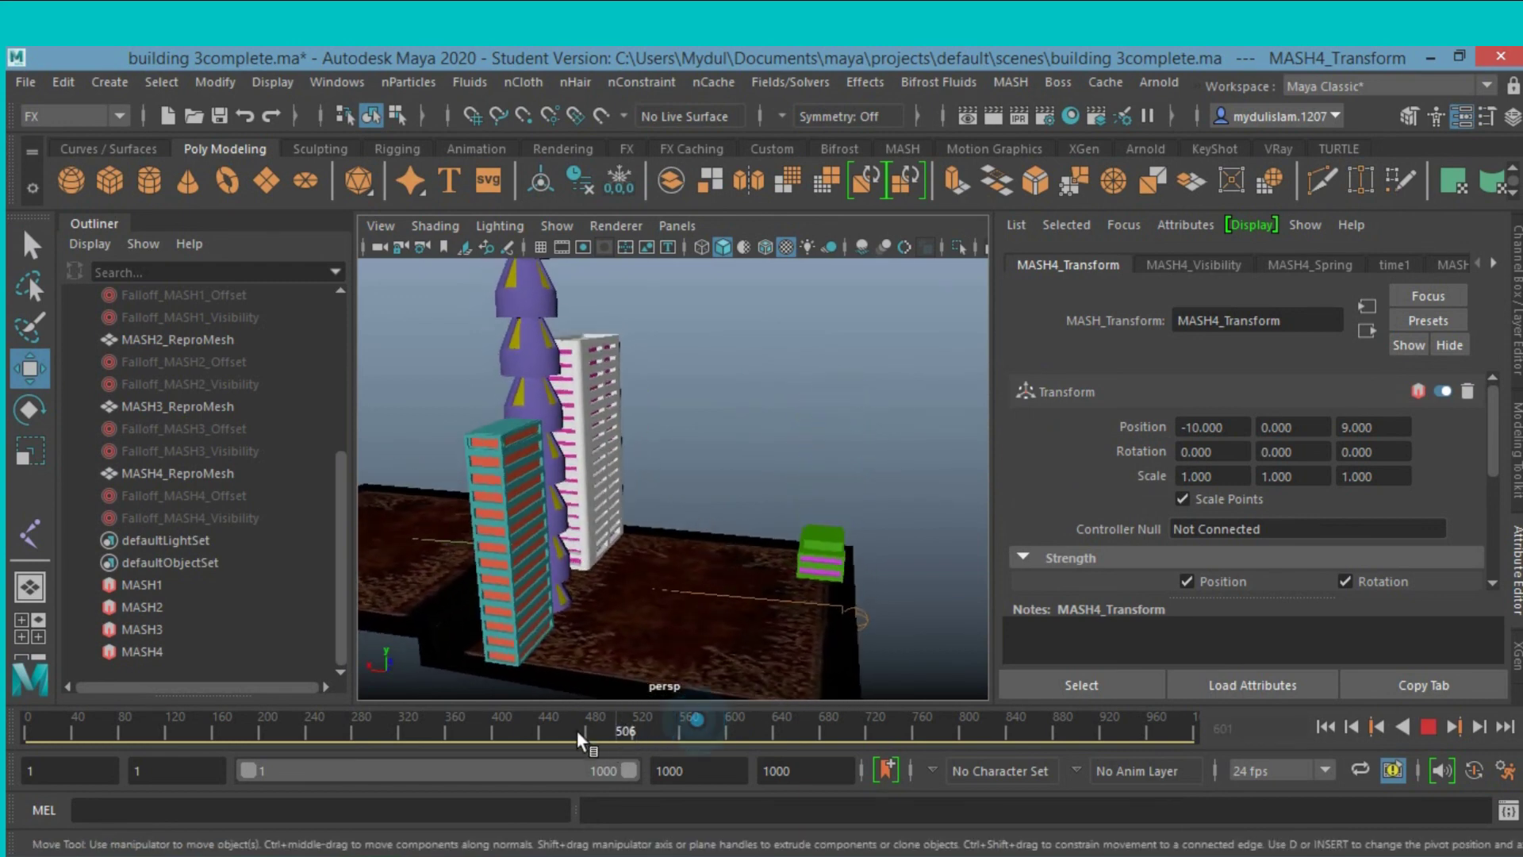